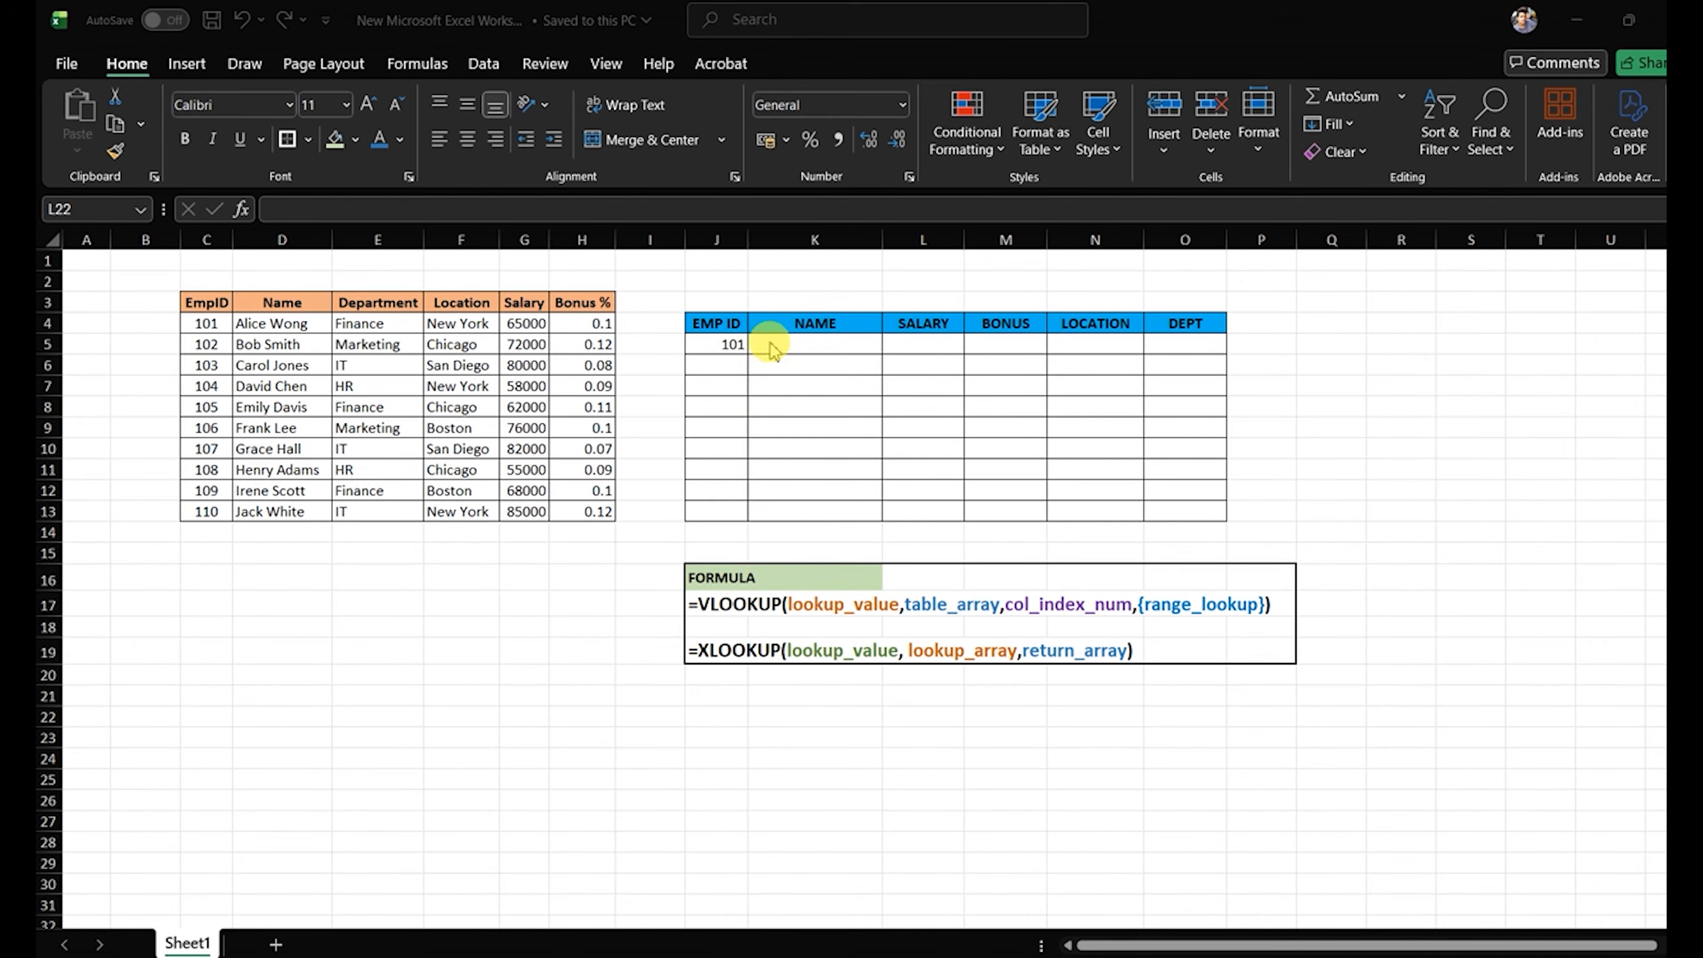
Start a VLOOKUP formula in K5 with J5 as the lookup value and columns C:H as the table array.
click(773, 349)
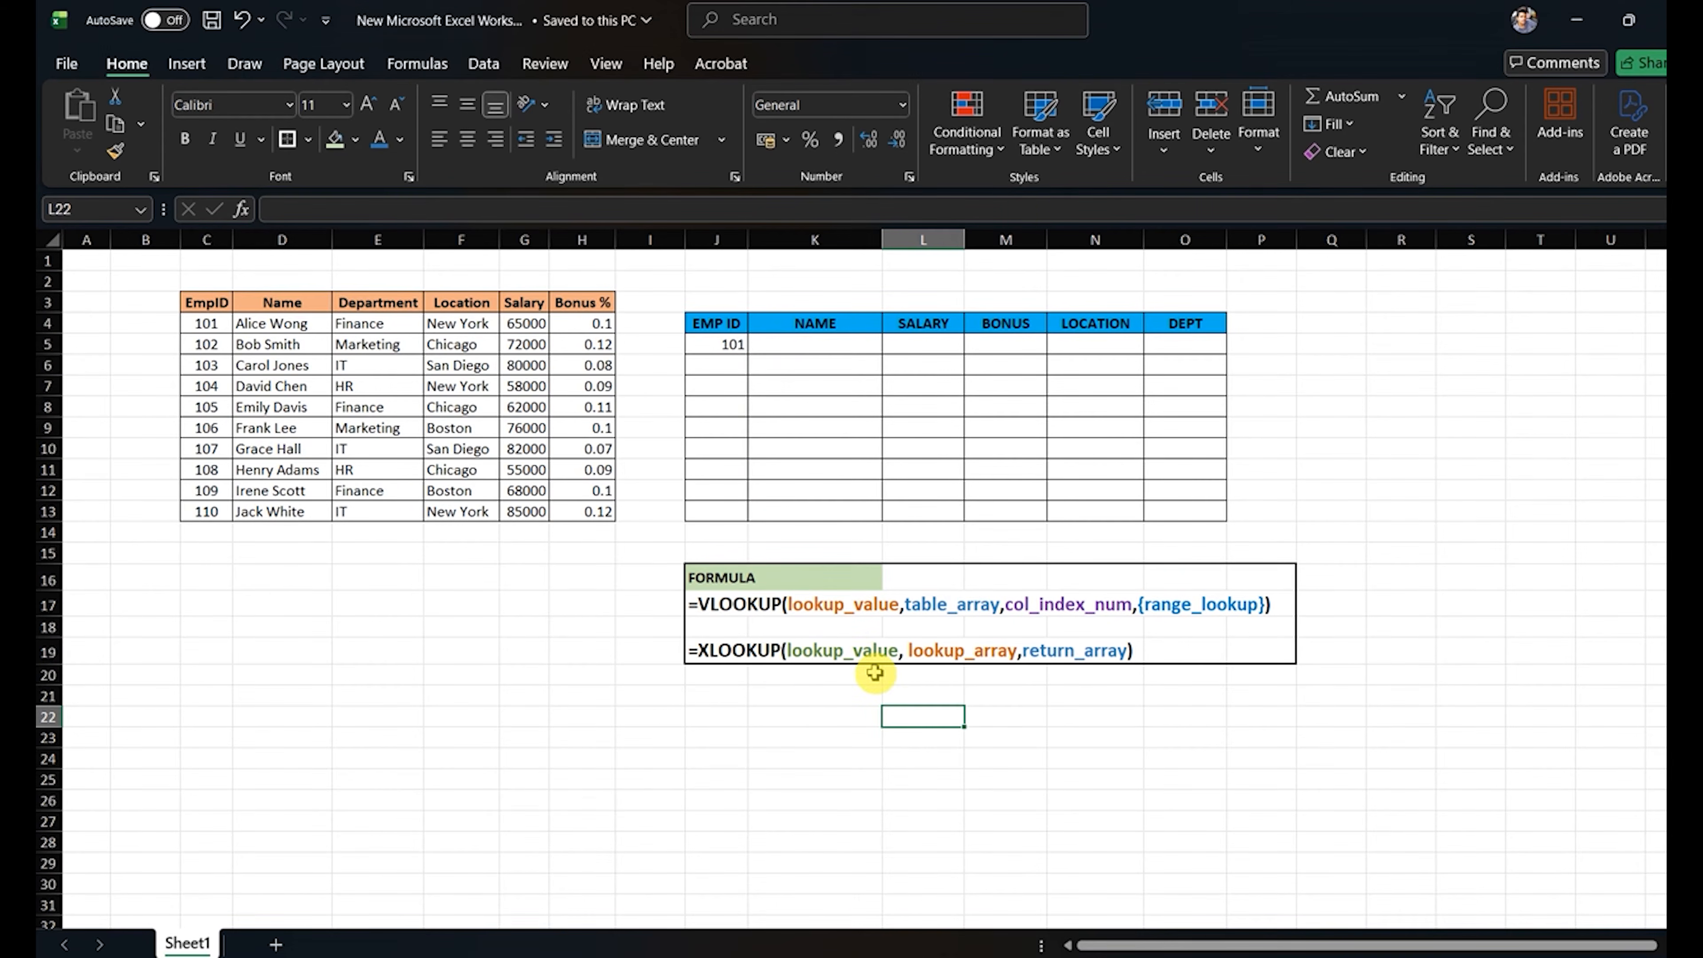
click(764, 343)
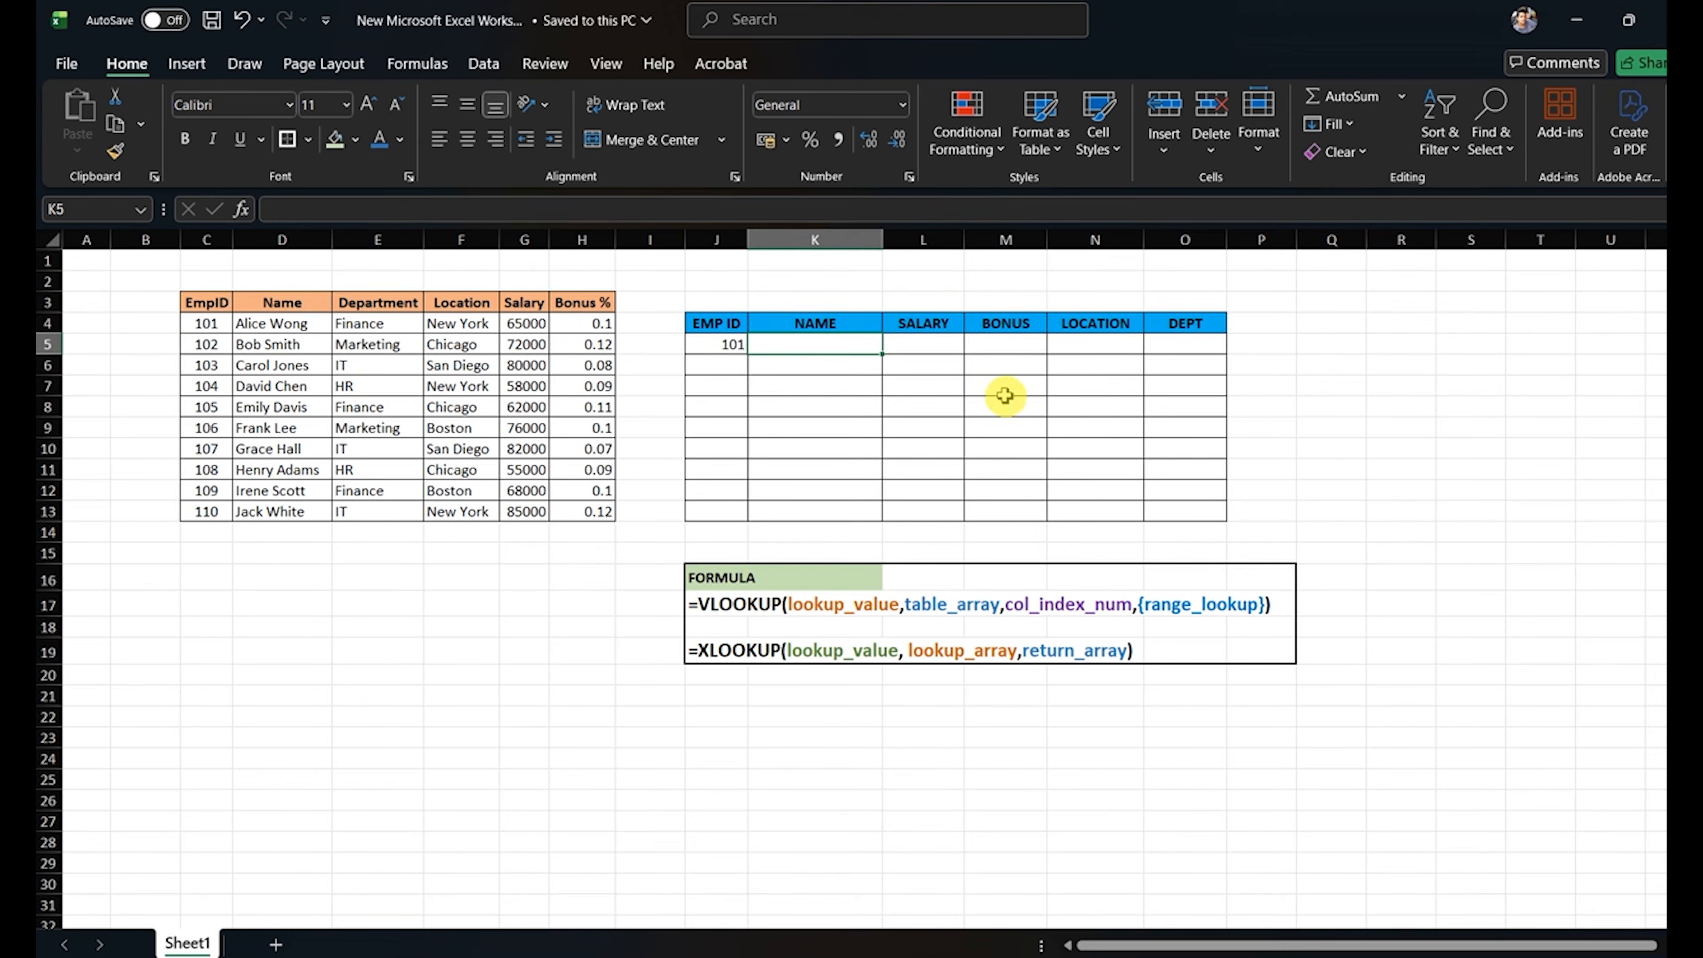
text(=)
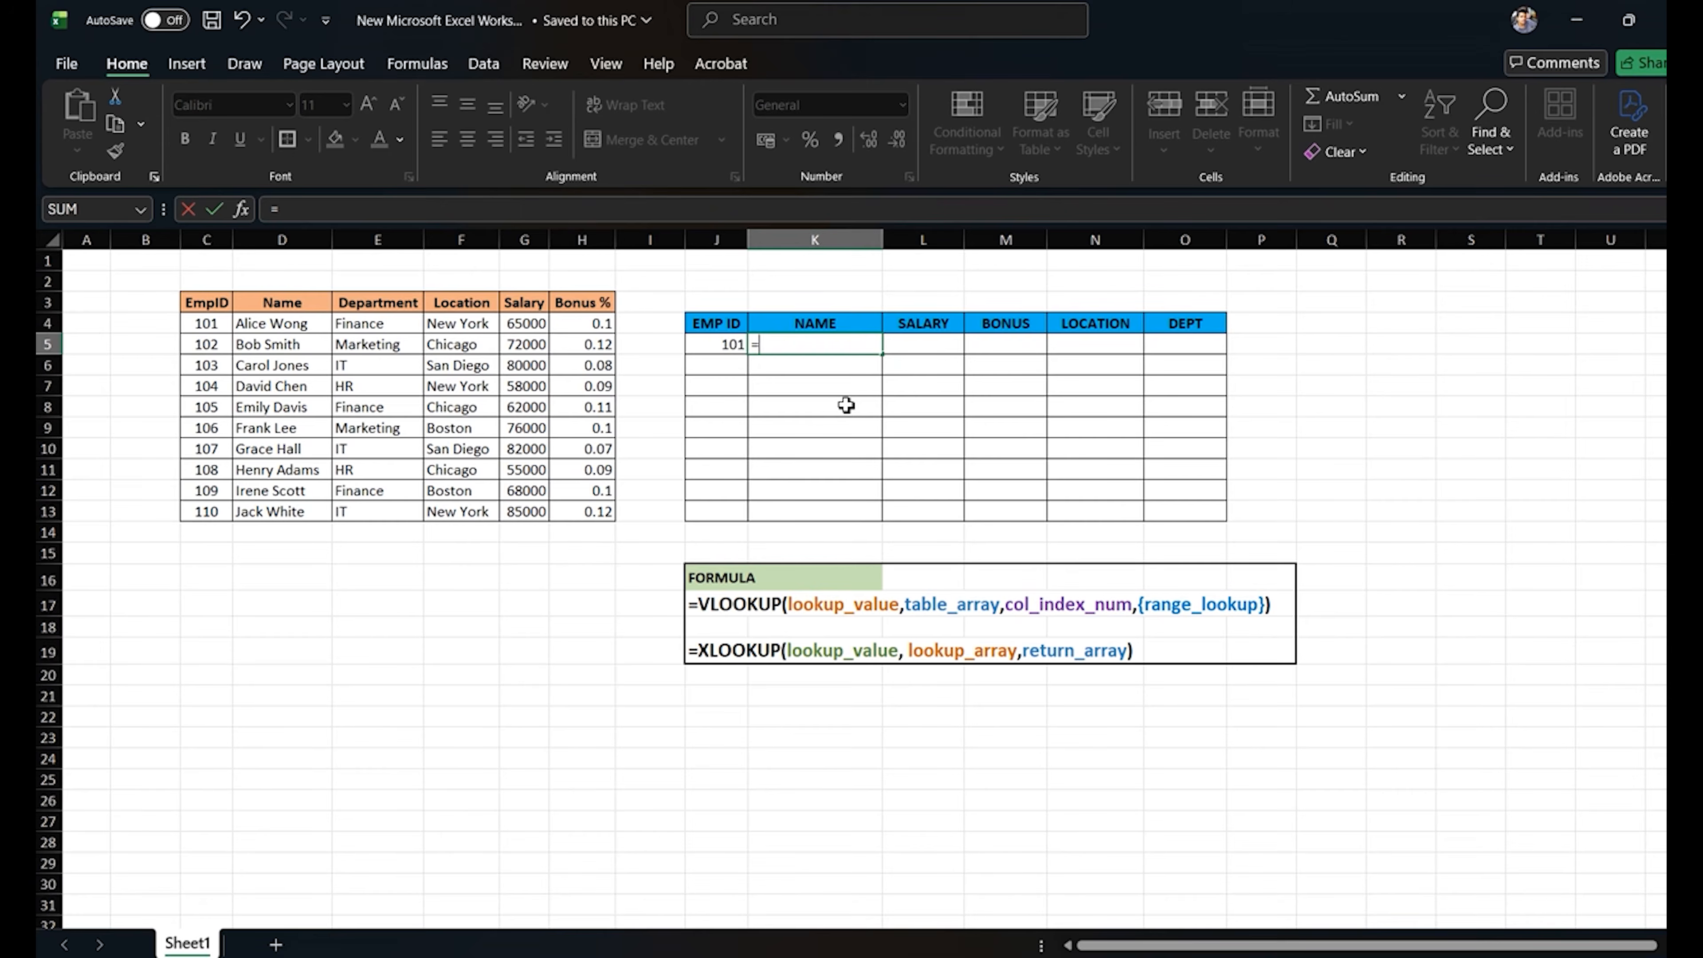
text(vloo)
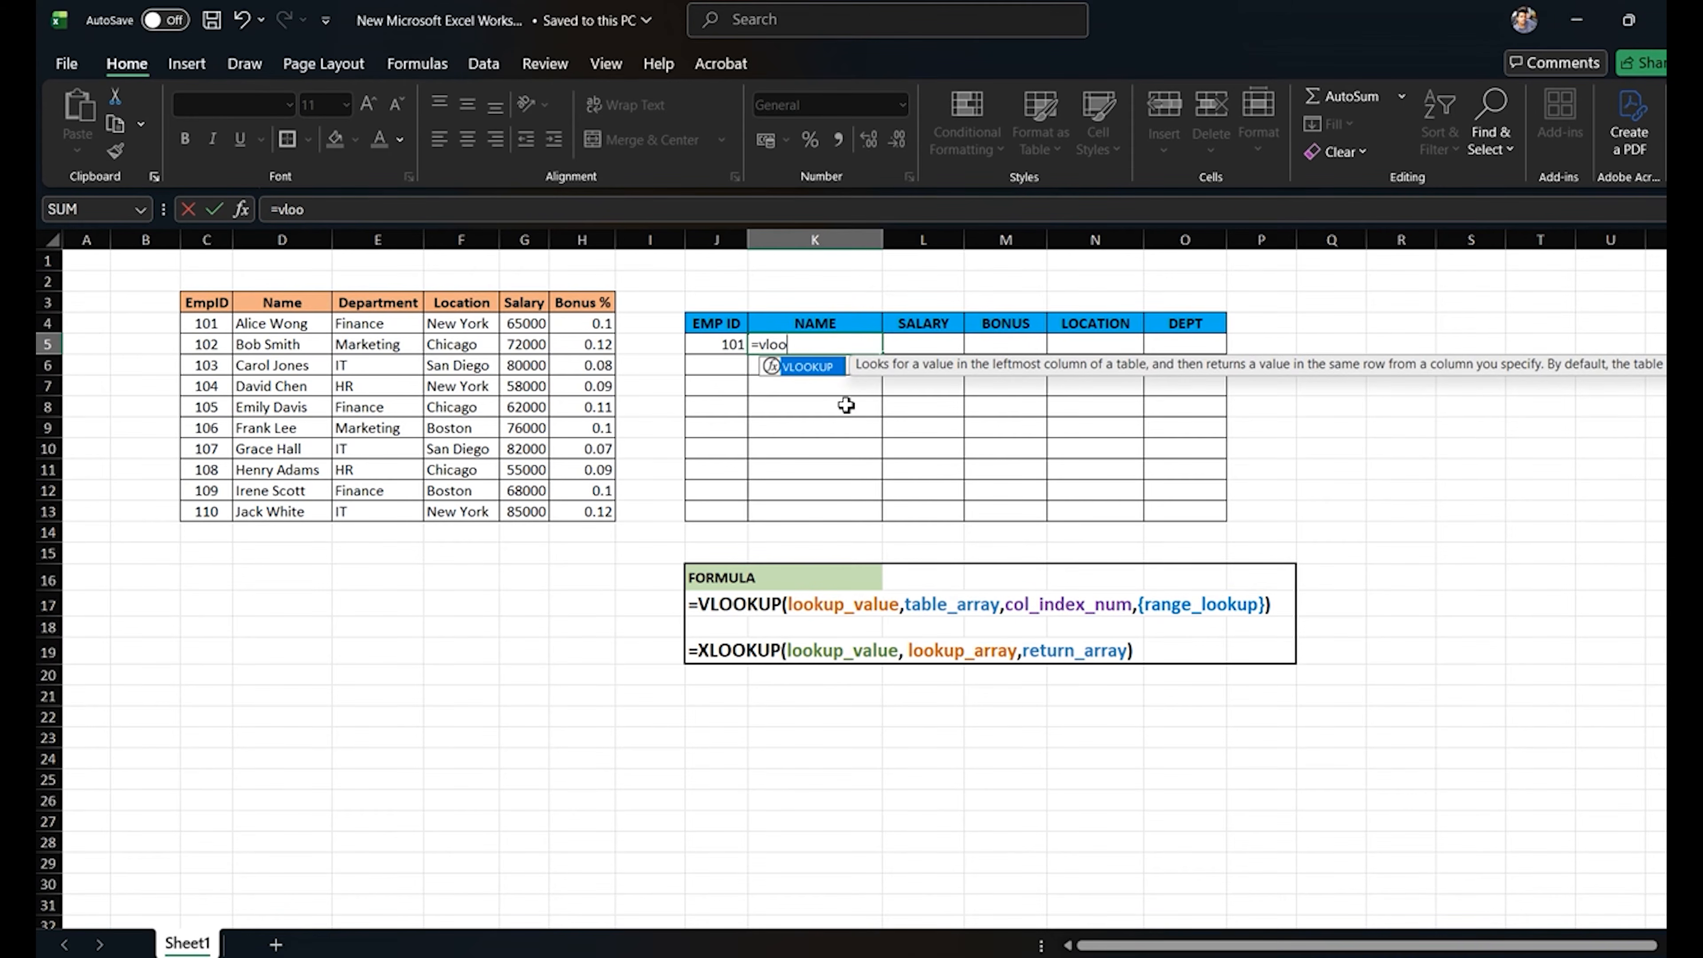
key(Tab)
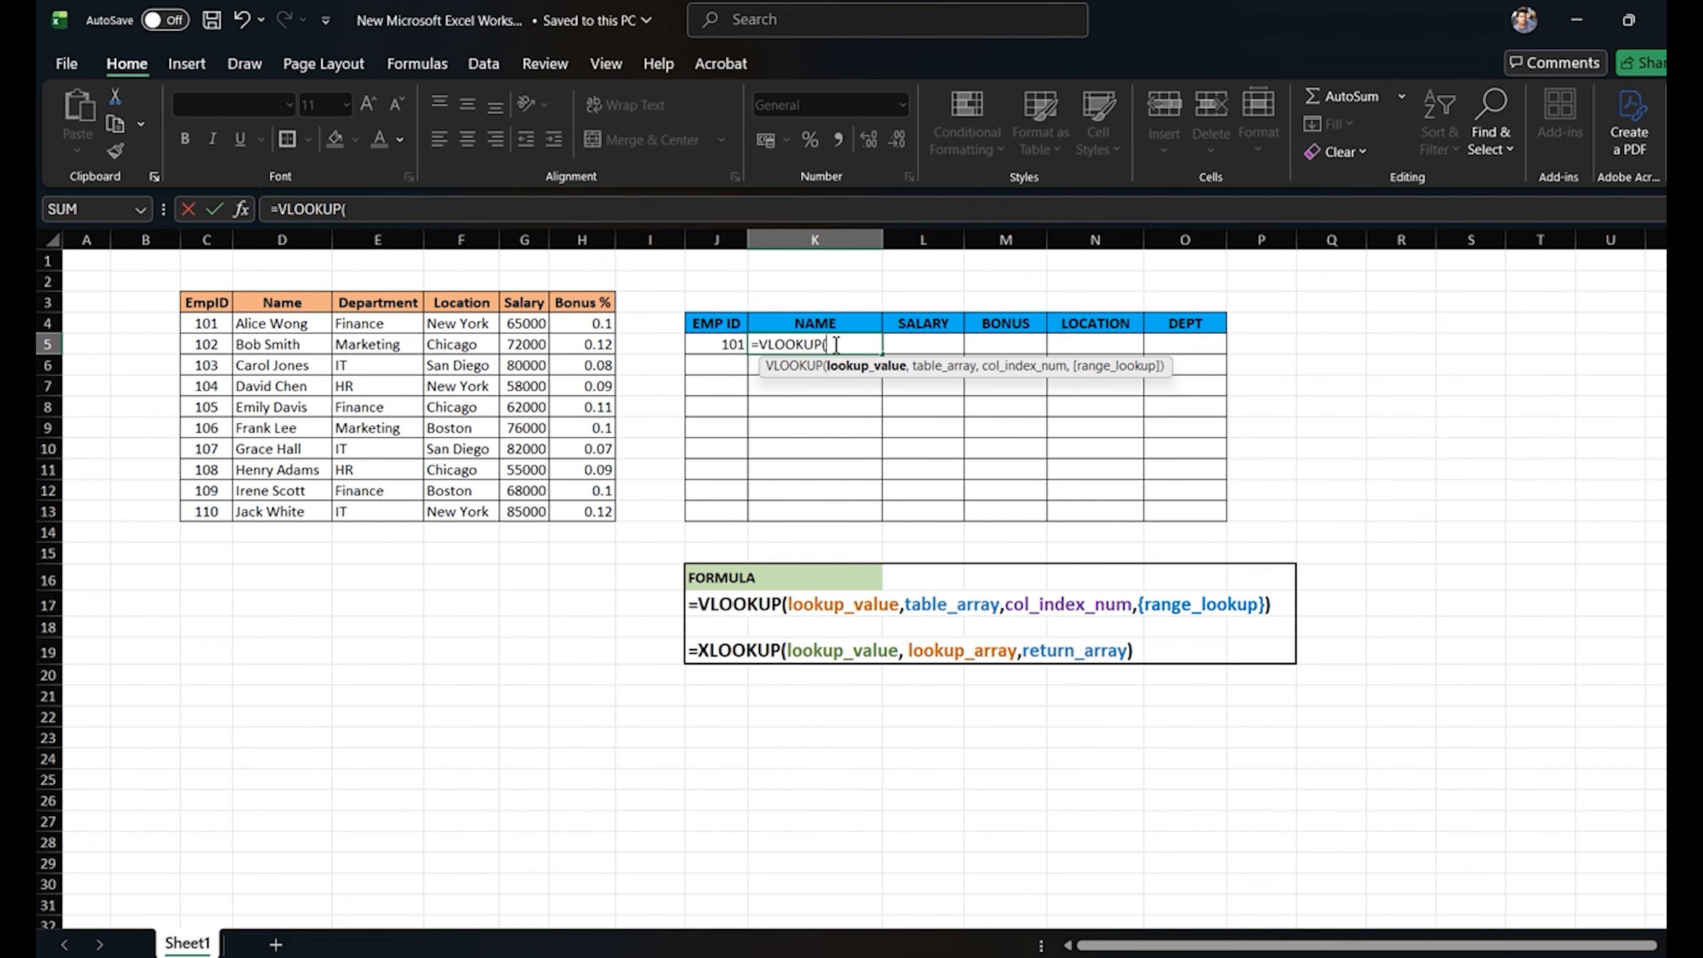
click(717, 344)
text(,)
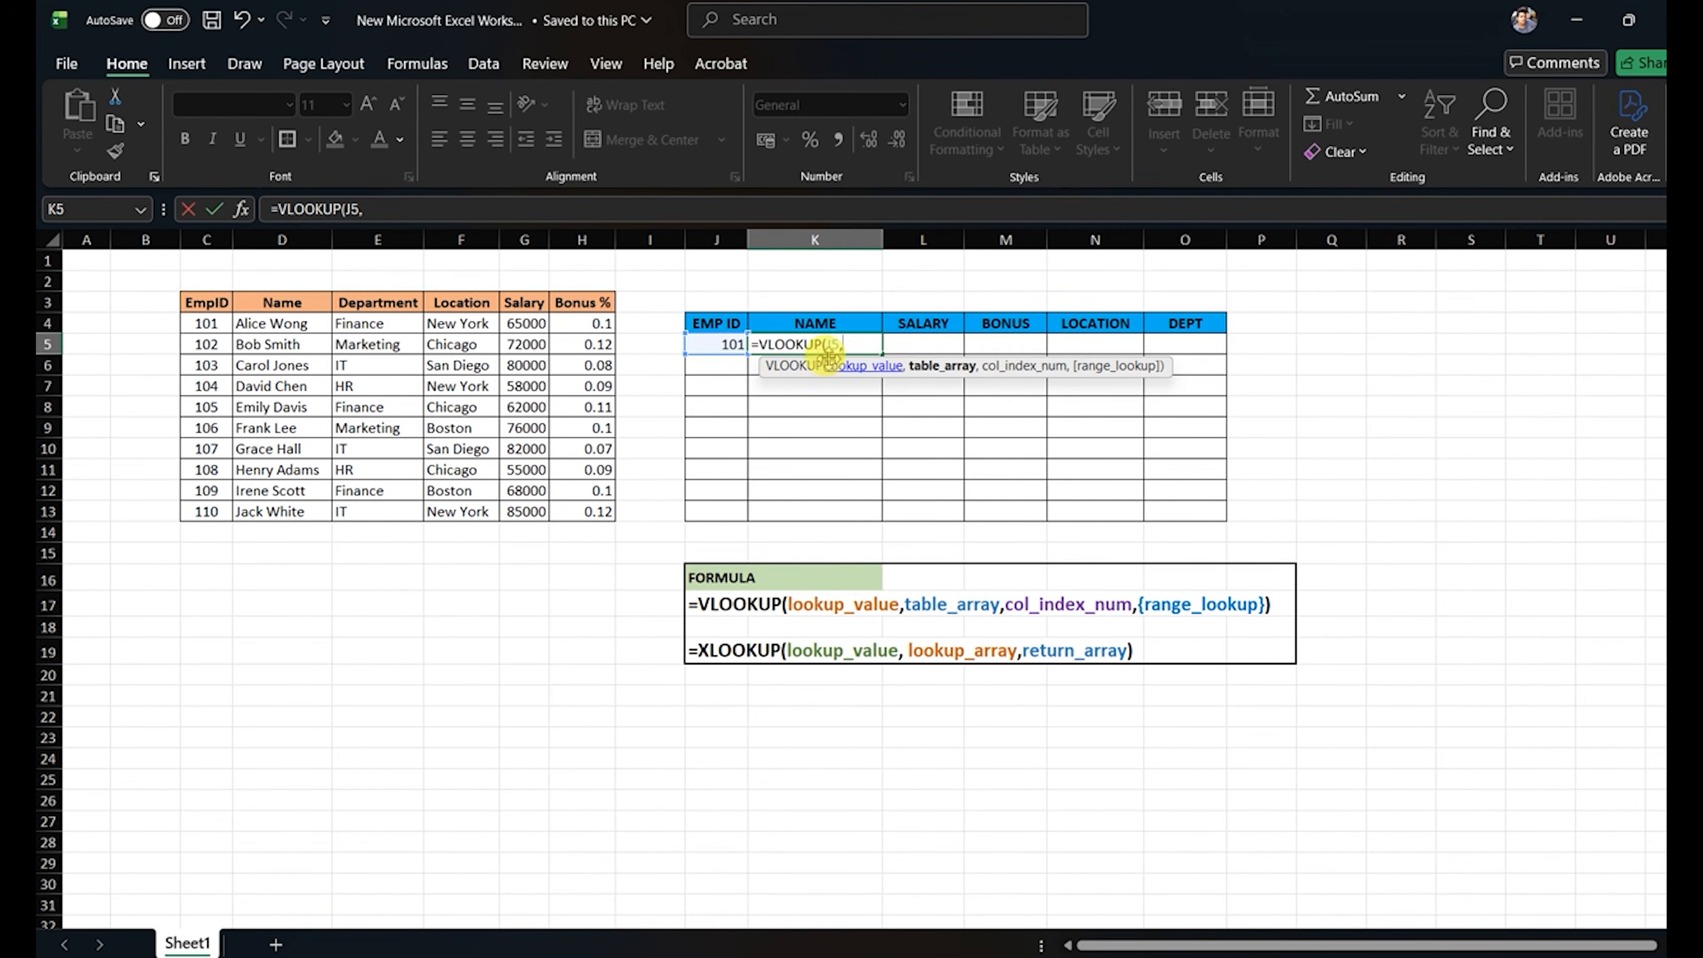
drag(214, 243, 306, 336)
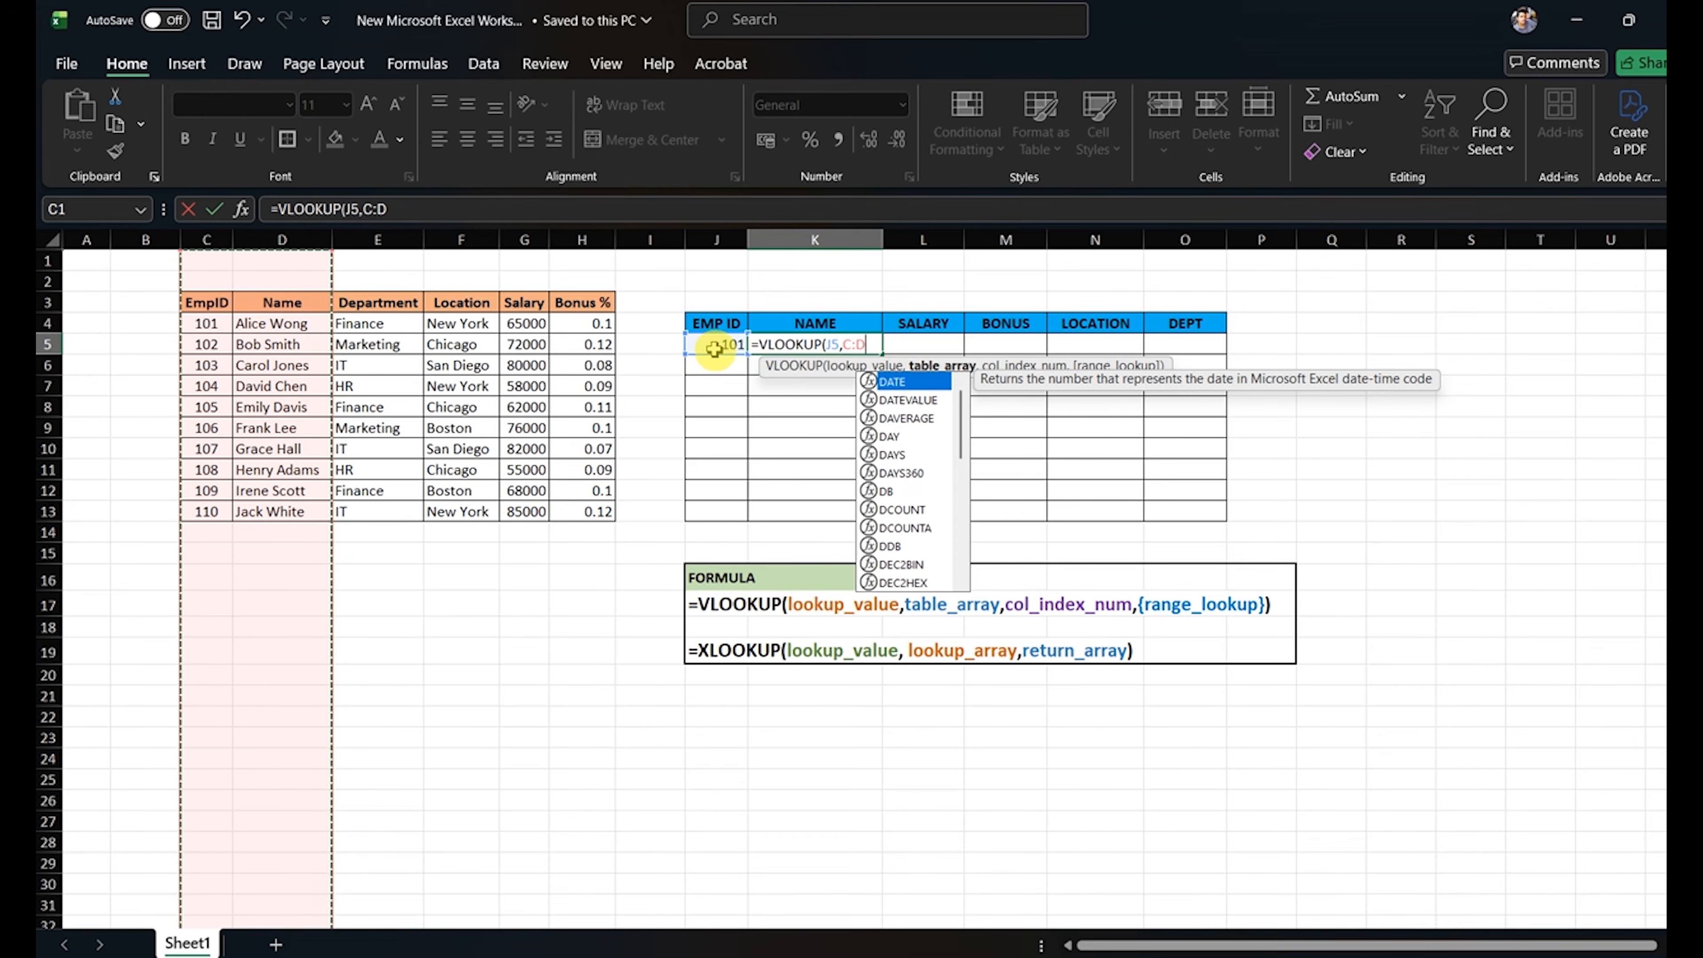
drag(206, 240, 556, 296)
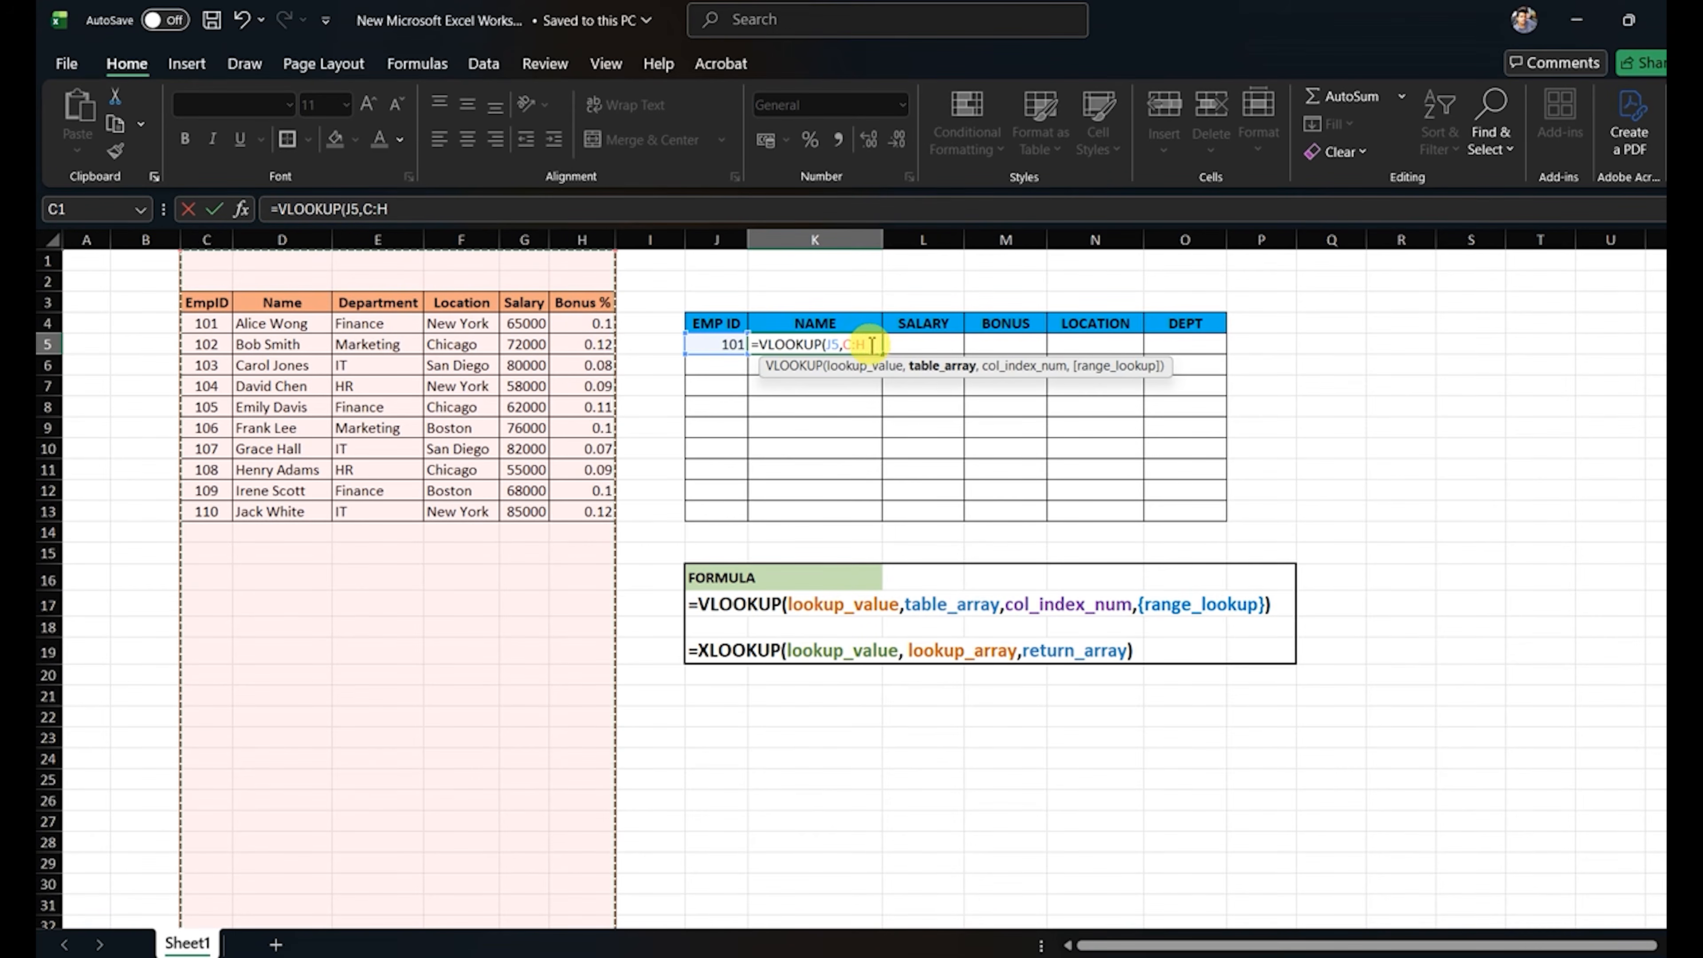
Complete the VLOOKUP in K5 with column index 2 and range lookup 0 for an exact match.
text(,)
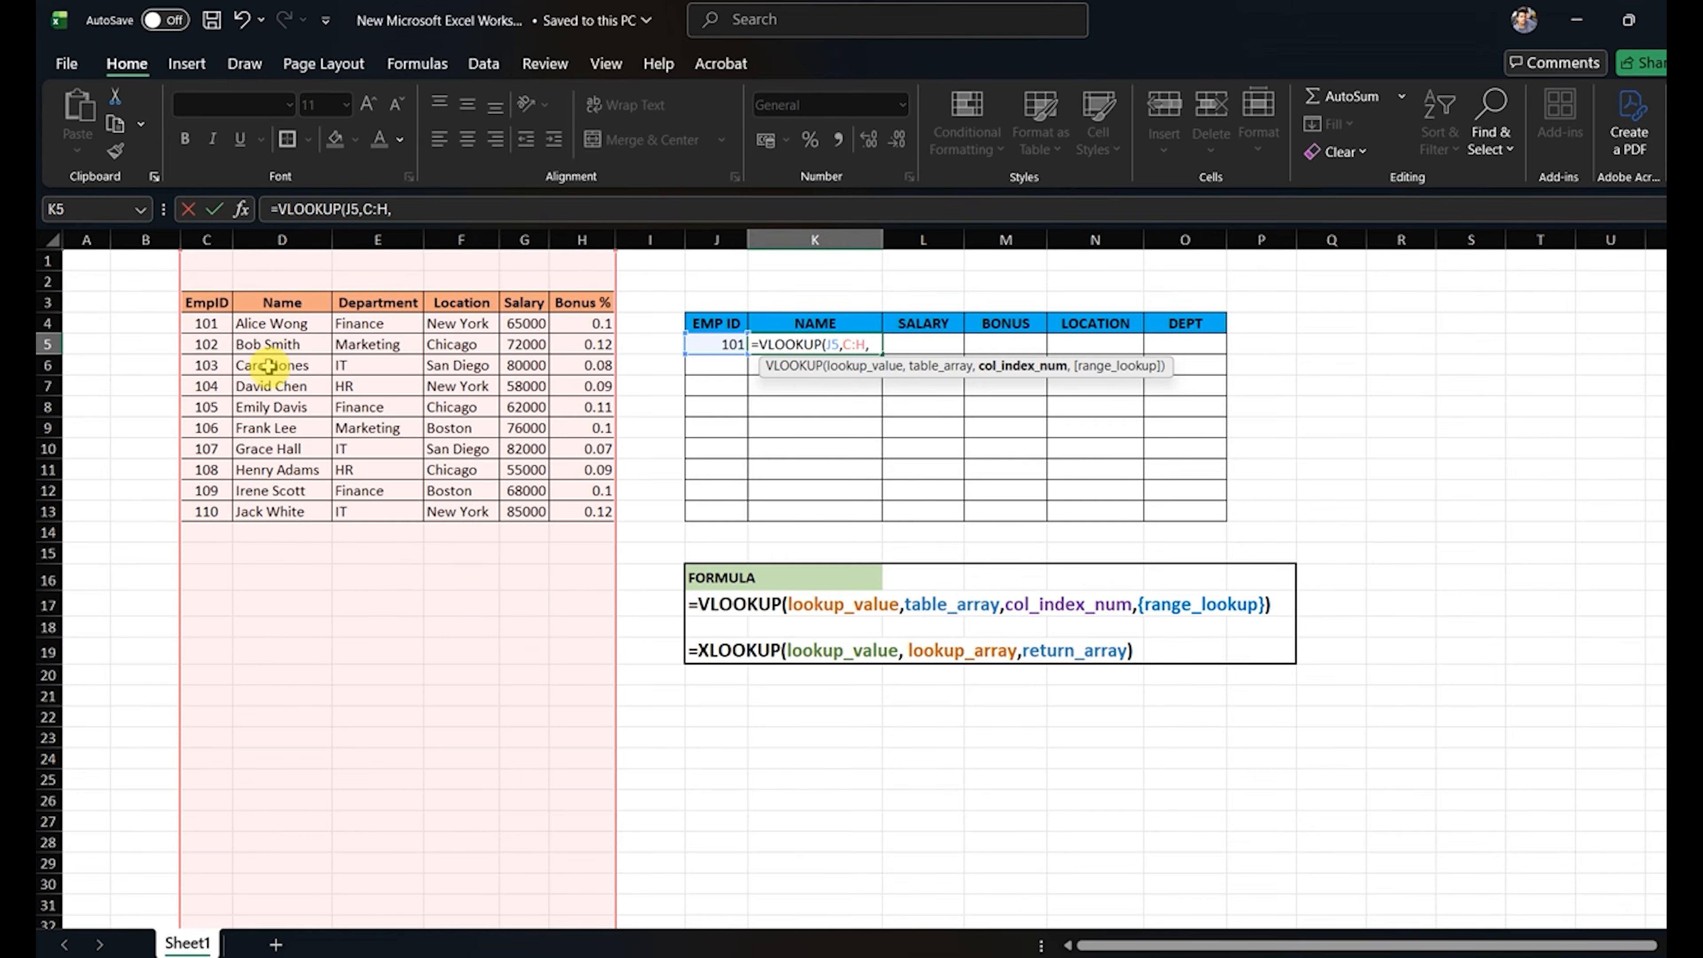
text(2,)
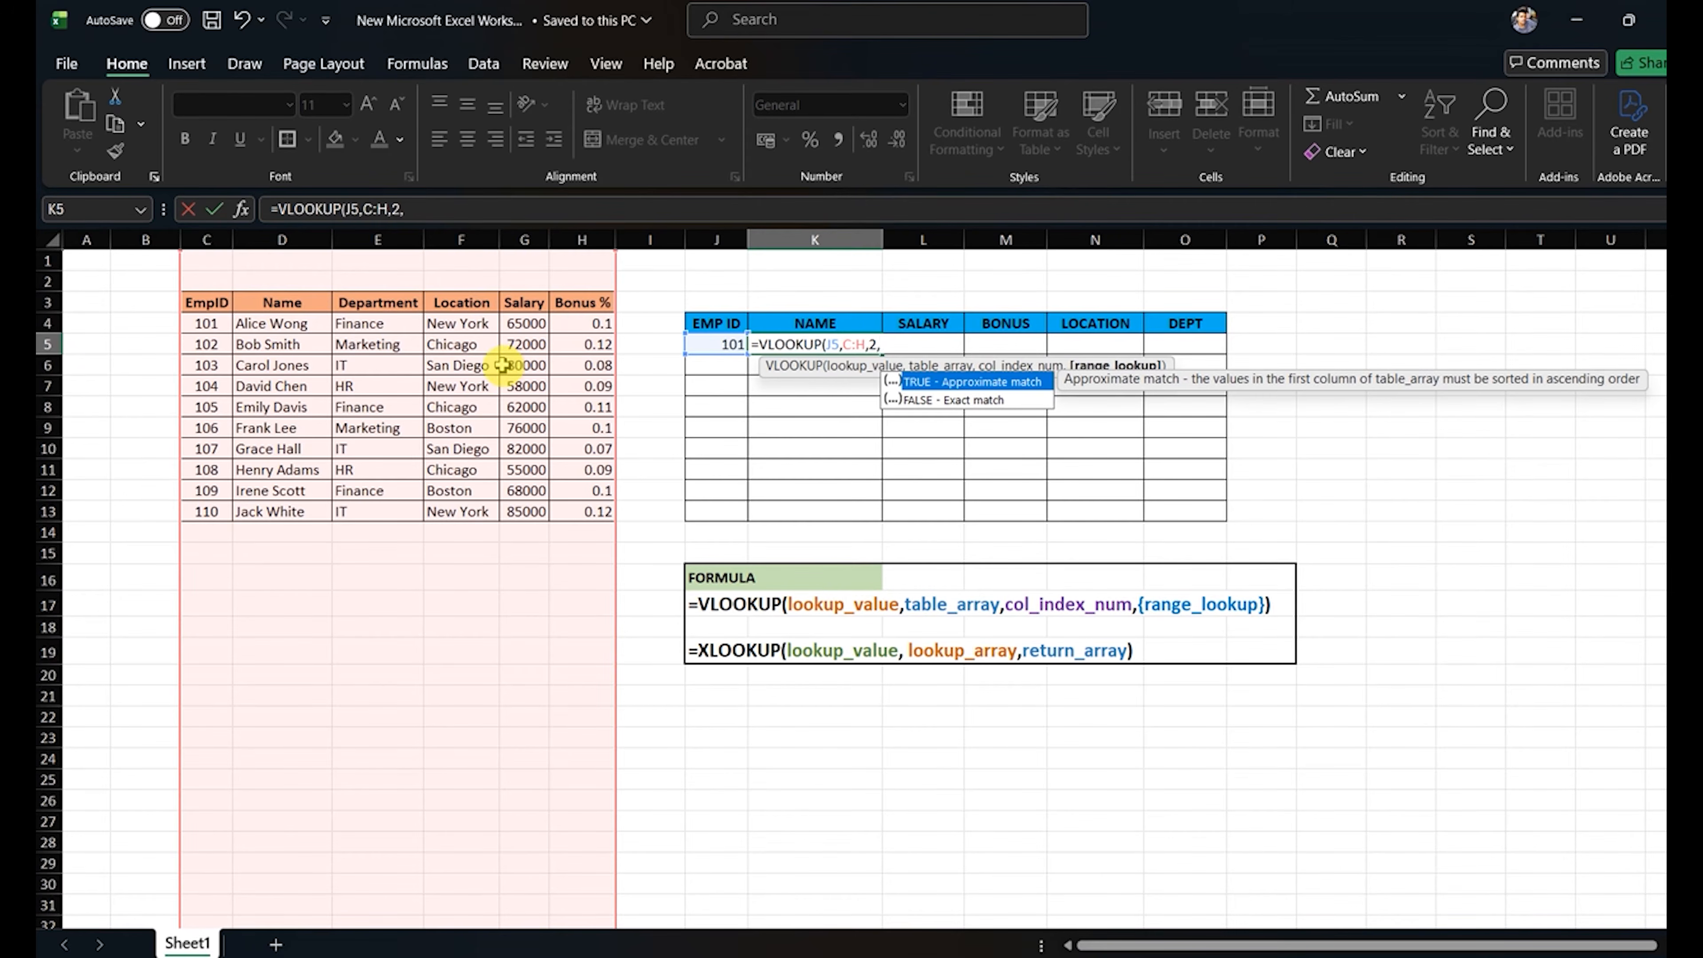
text(0))
key(Return)
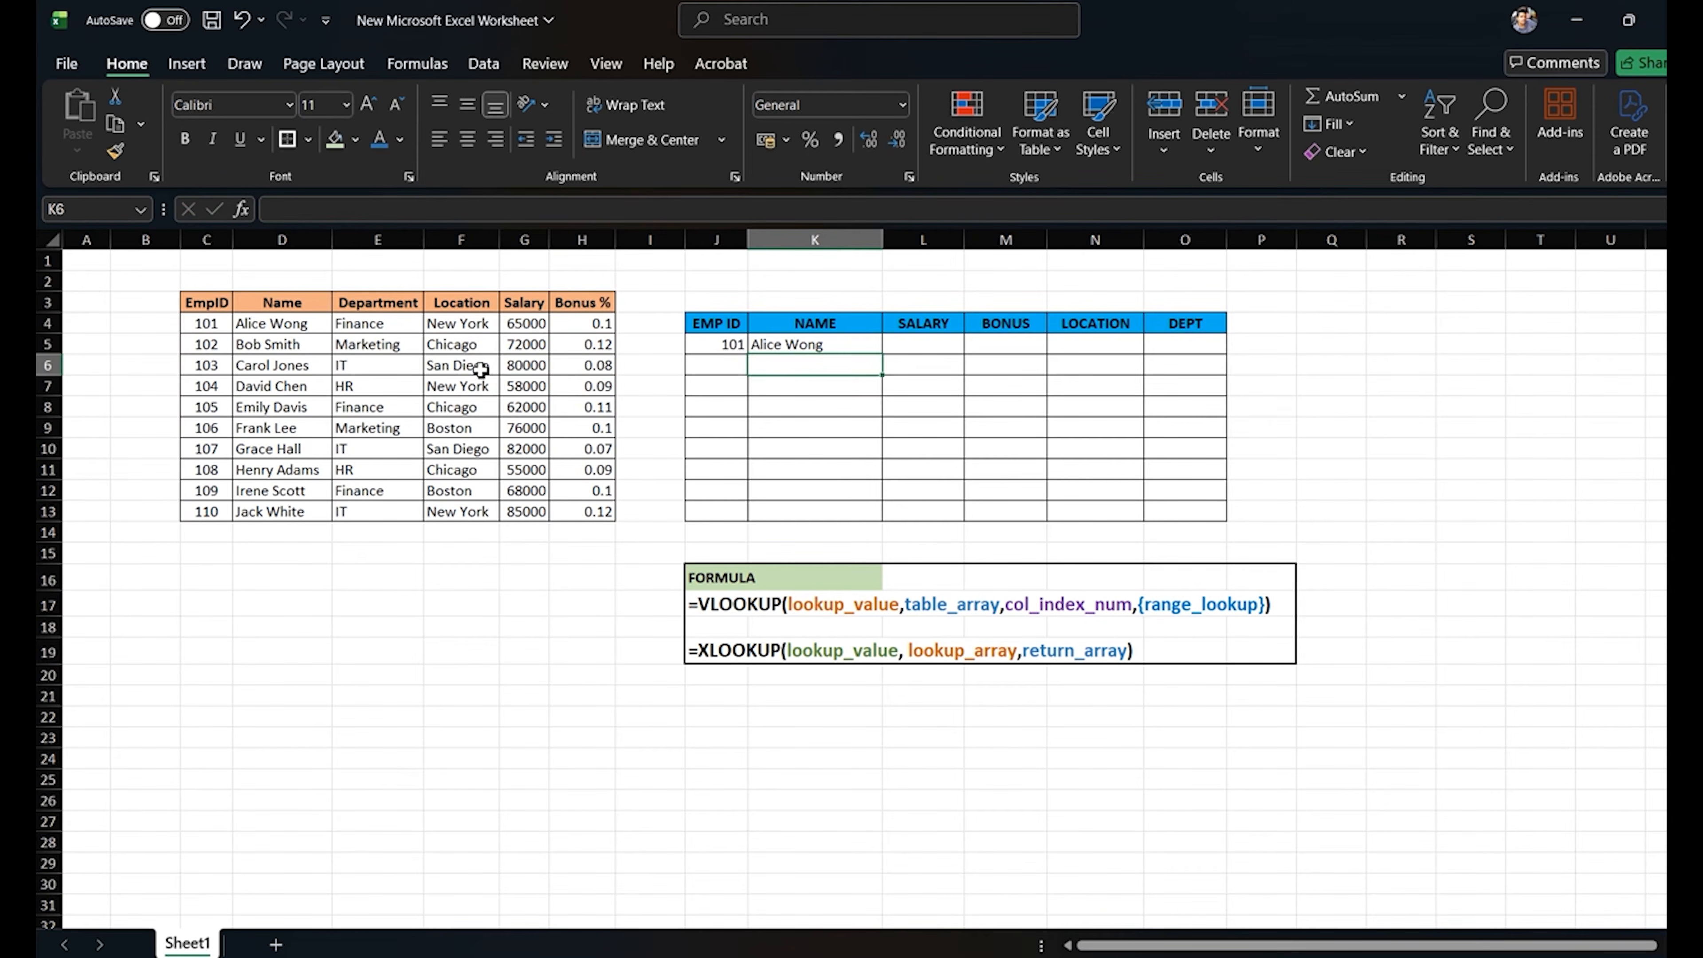
key(Up)
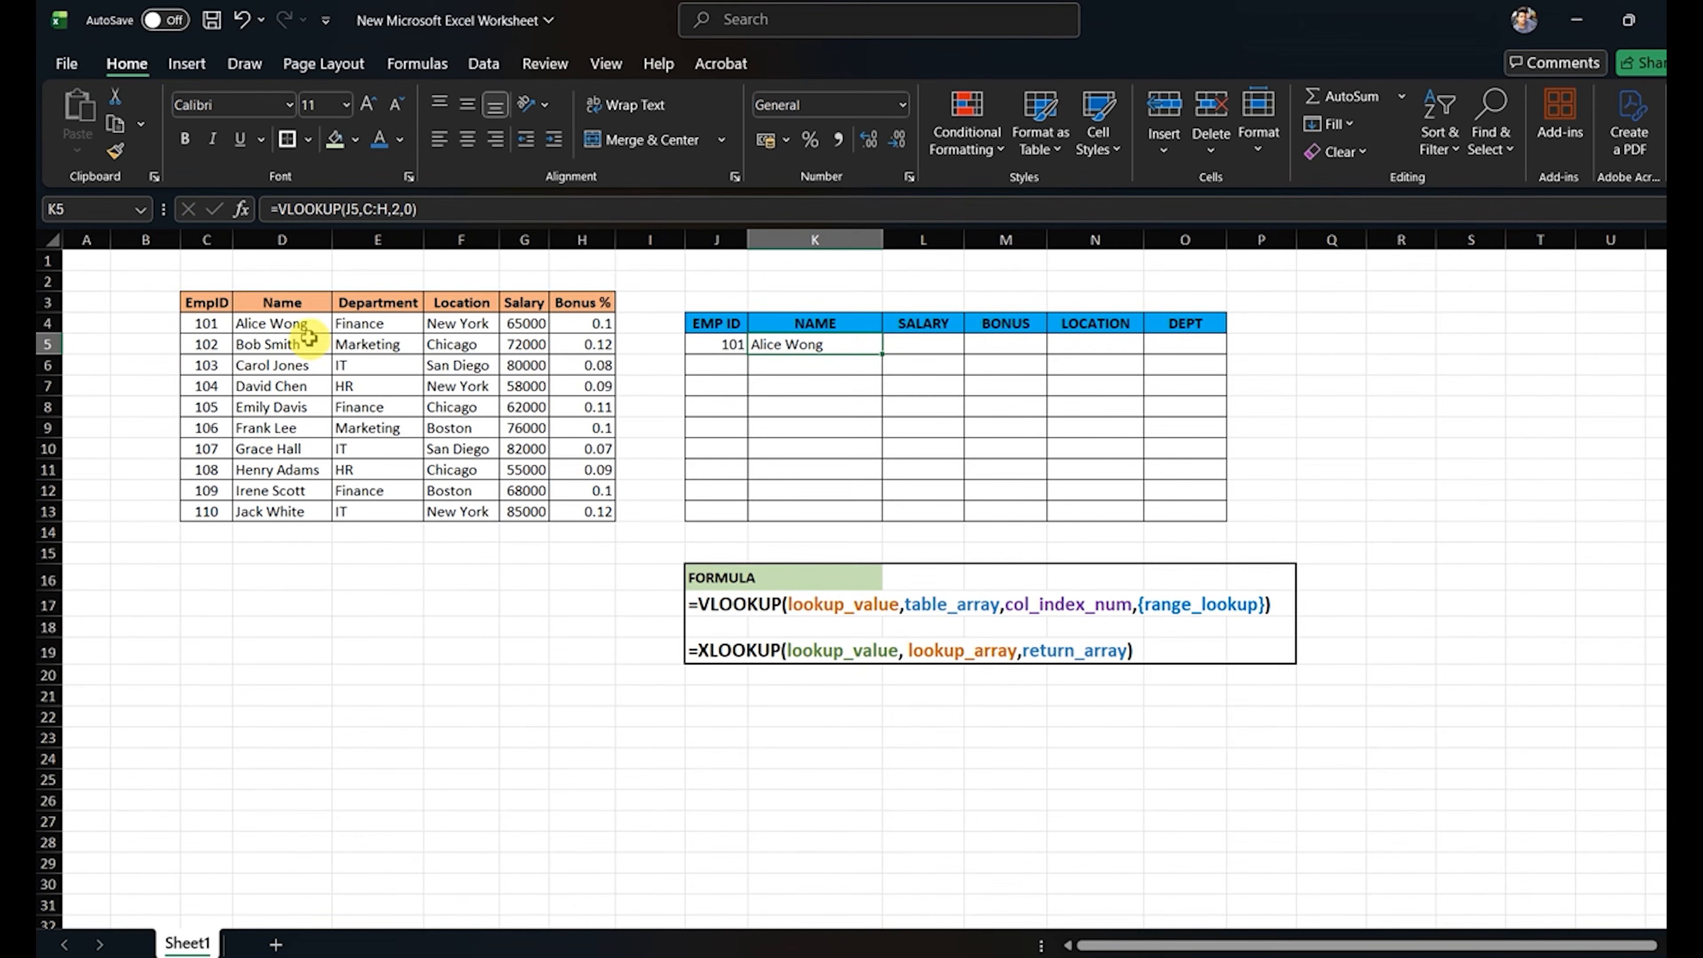
Change the employee ID in J5 to the one listed in C12 of the source table.
click(705, 344)
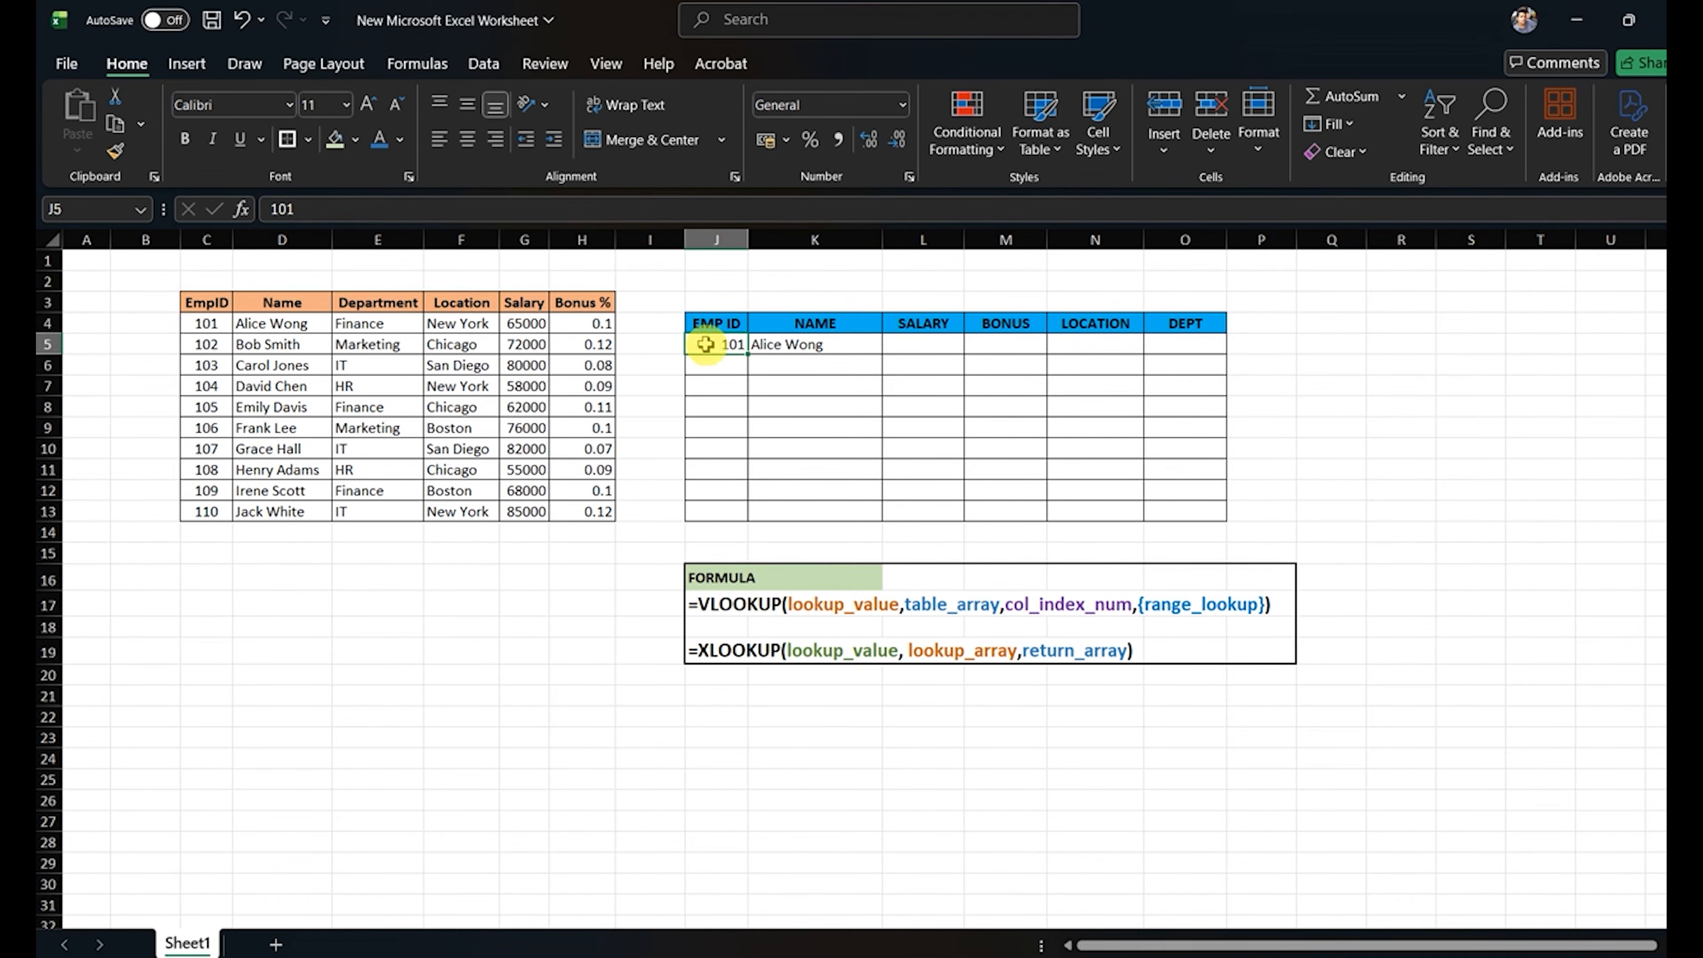
double_click(705, 344)
key(BackSpace)
text(9)
key(Return)
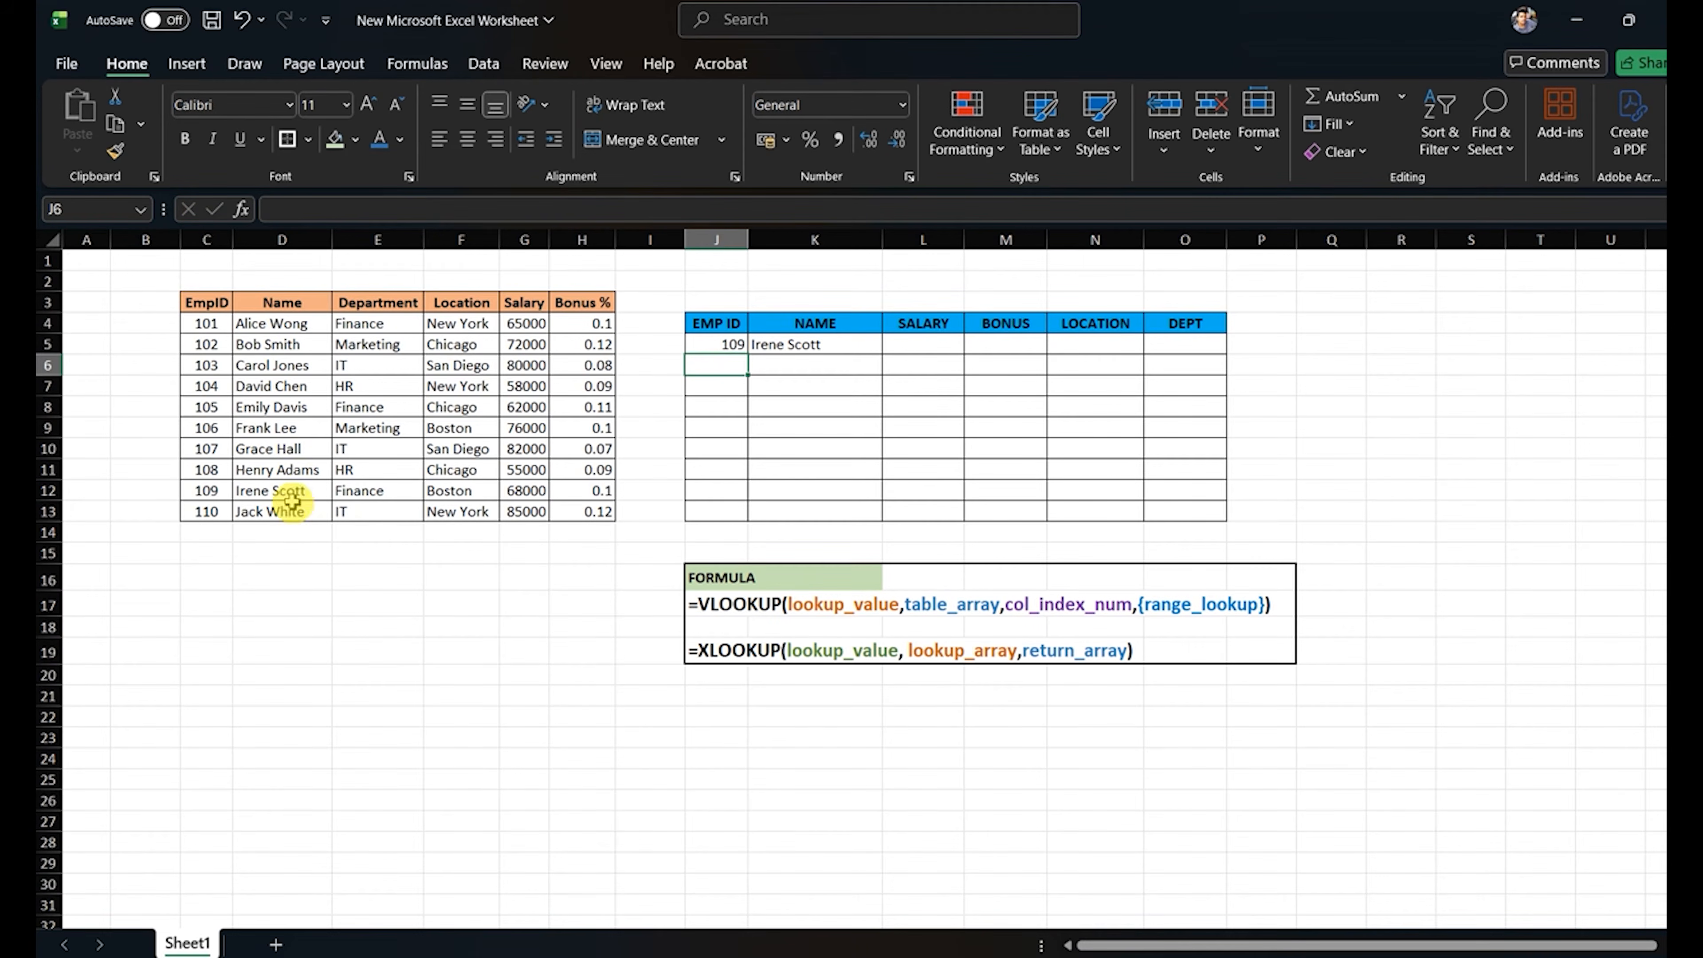
Replace the formula in K5 with the start of an XLOOKUP that uses J5 as the lookup value.
click(743, 342)
click(754, 343)
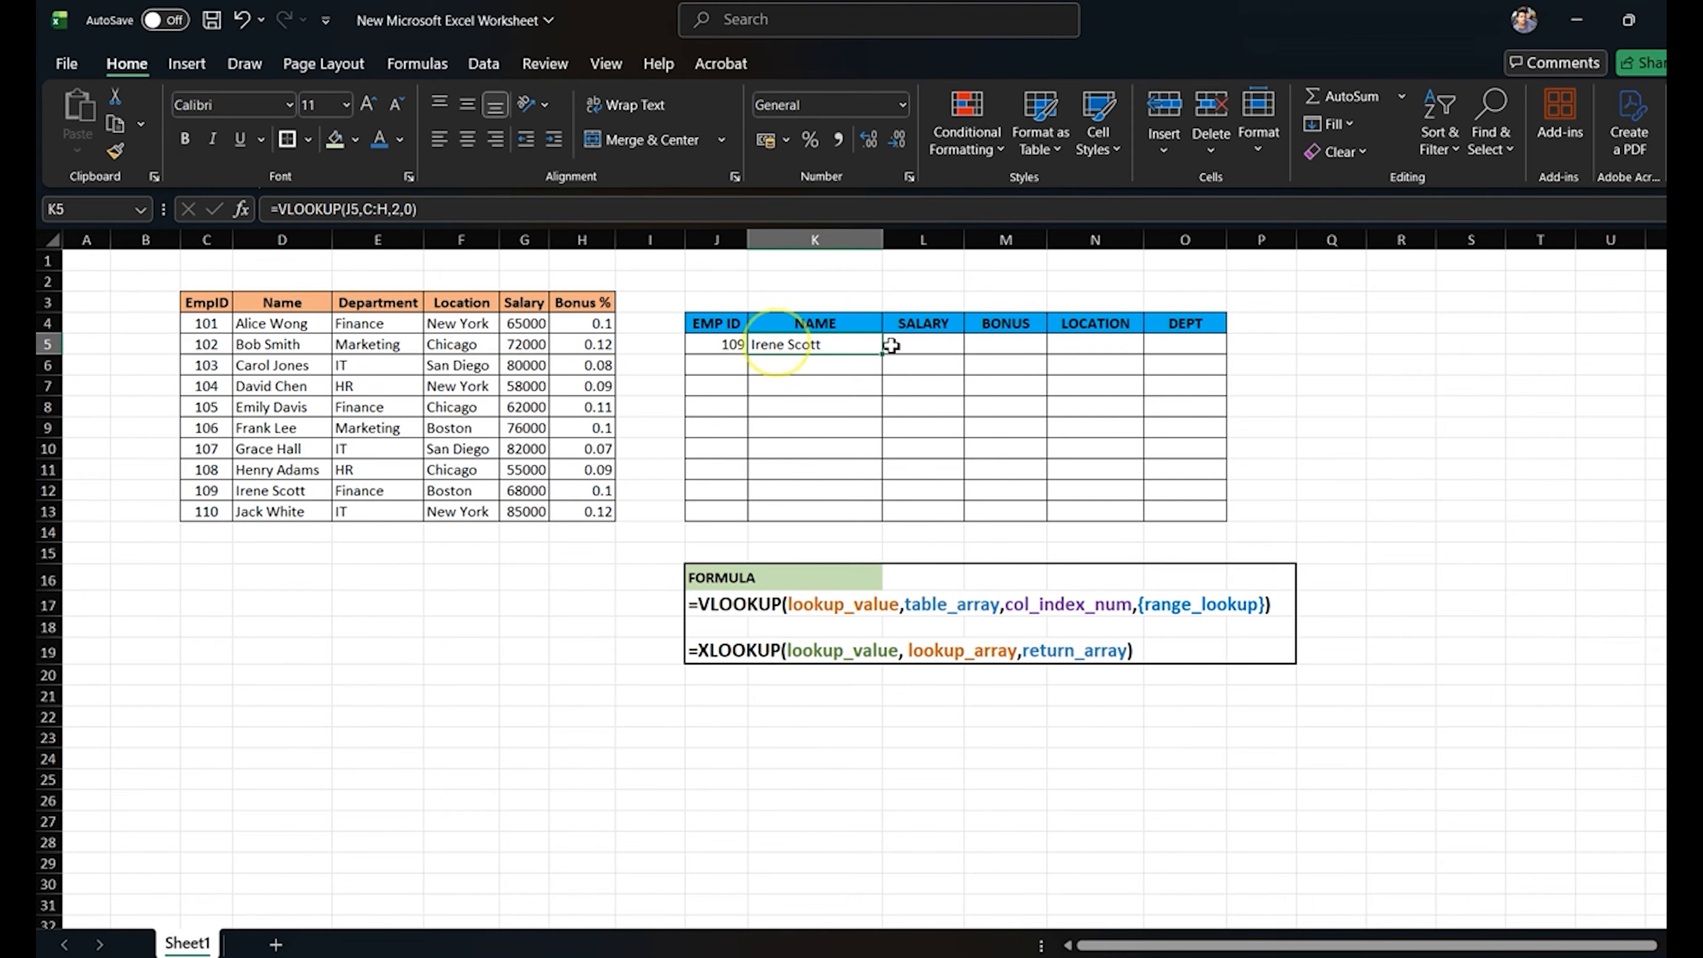
text(=)
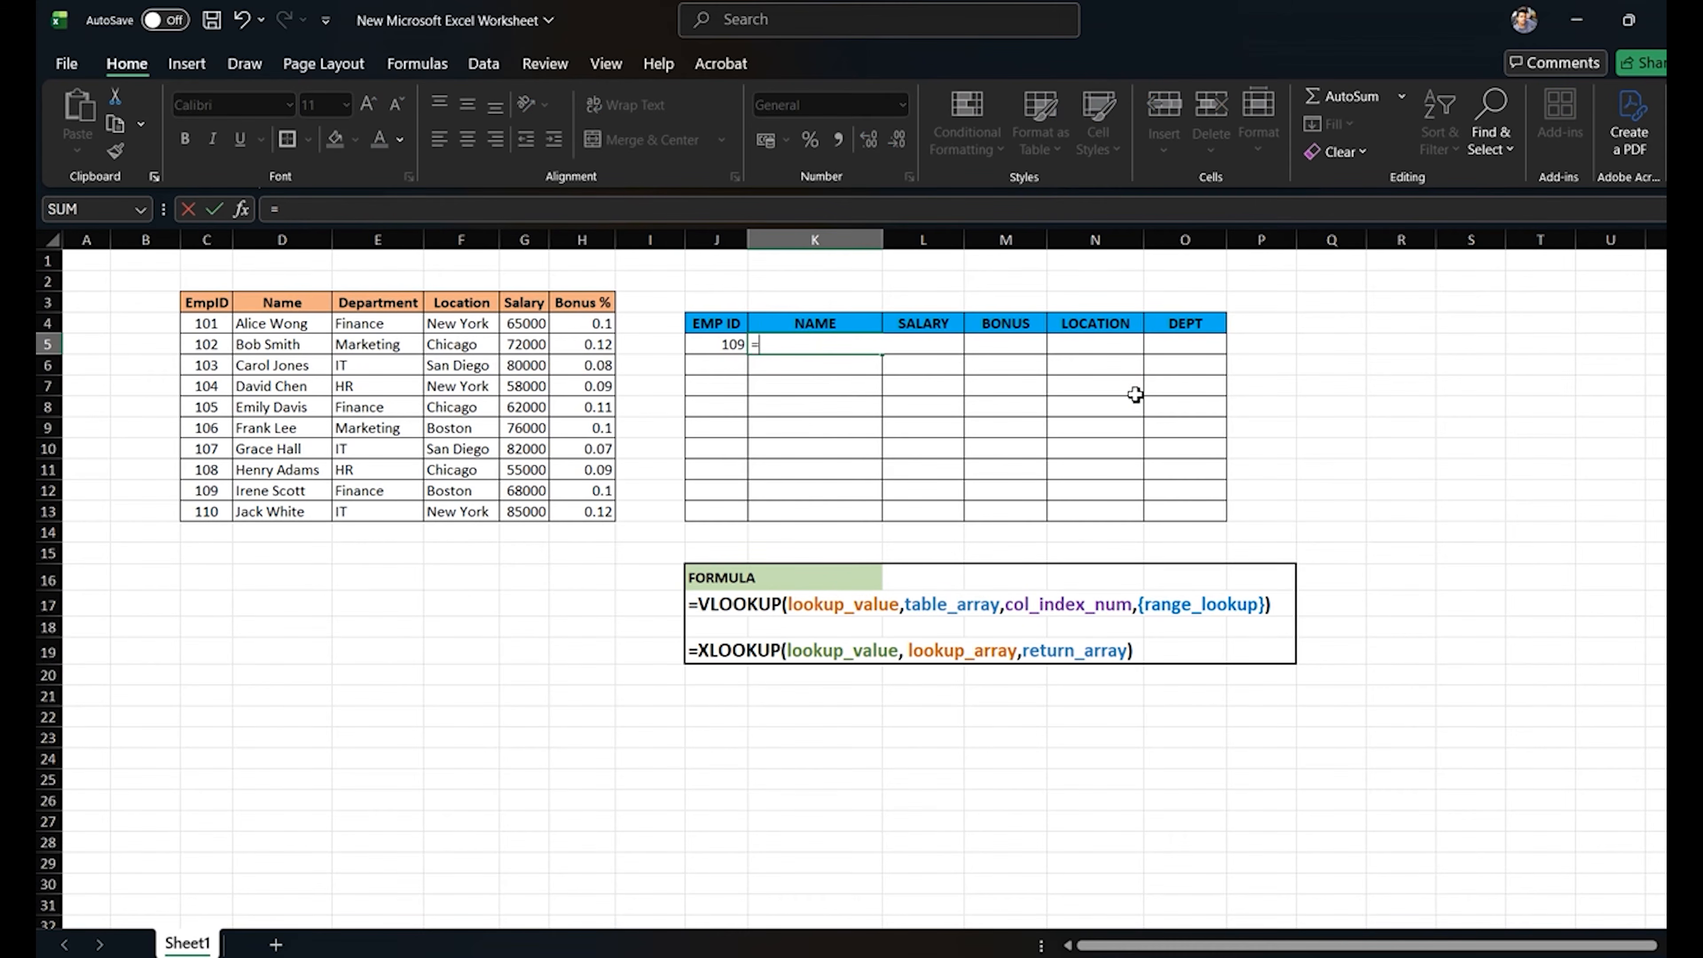
text(xloo)
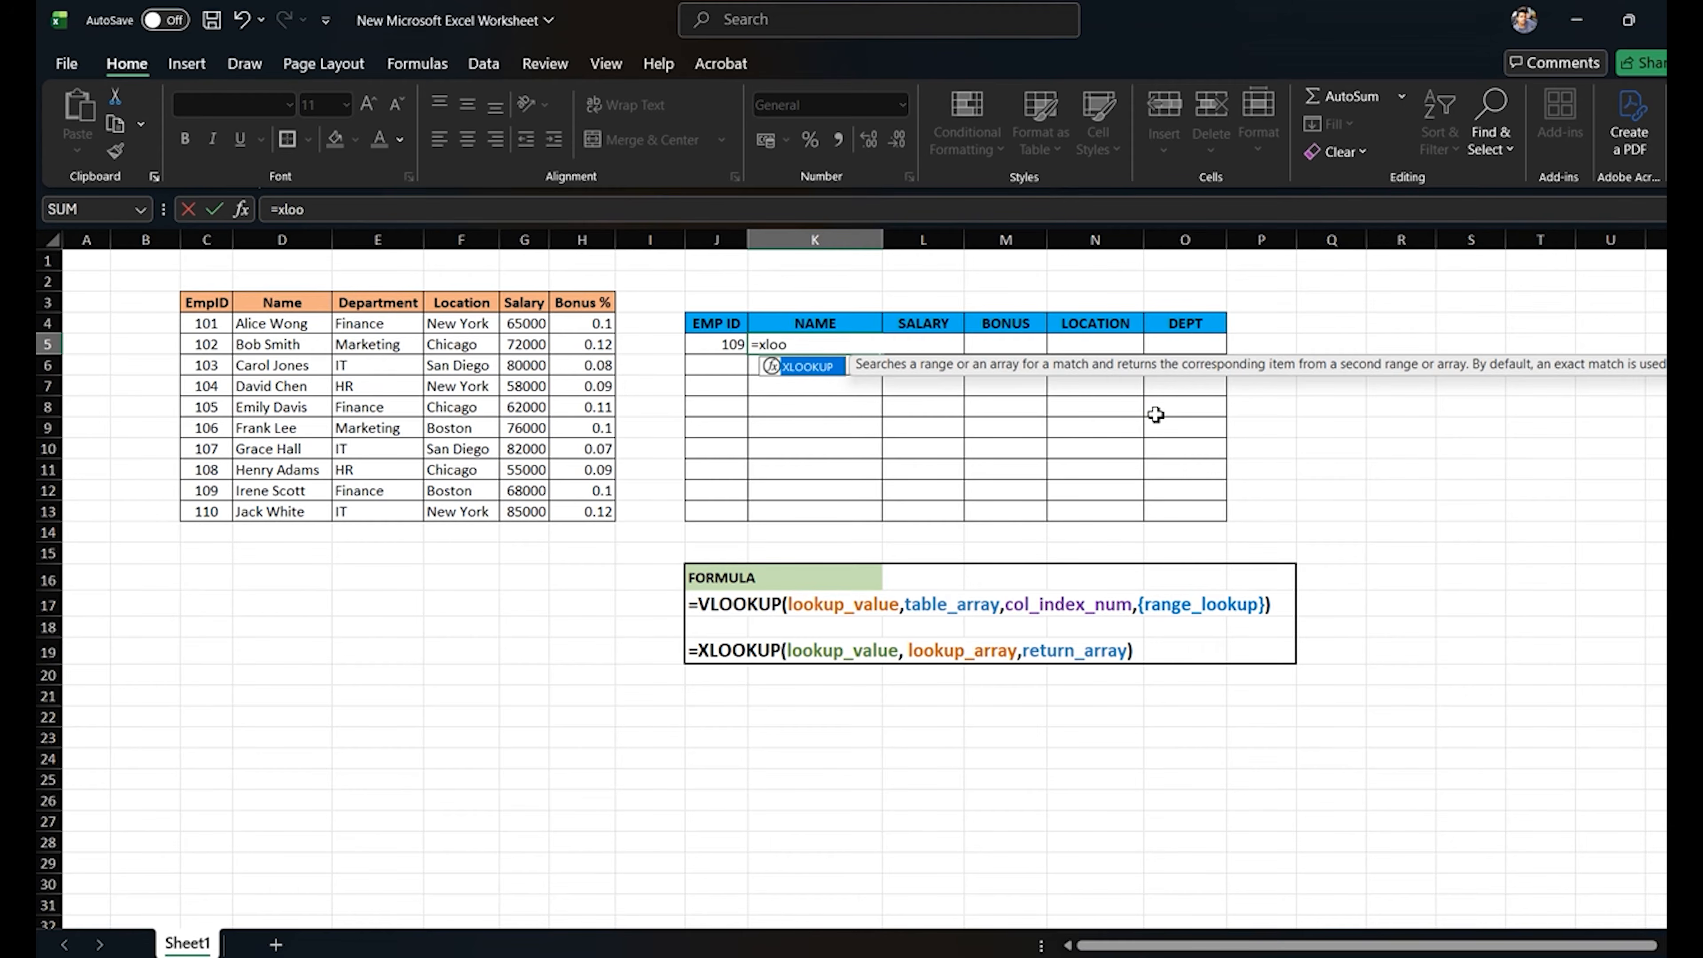
text(kup()
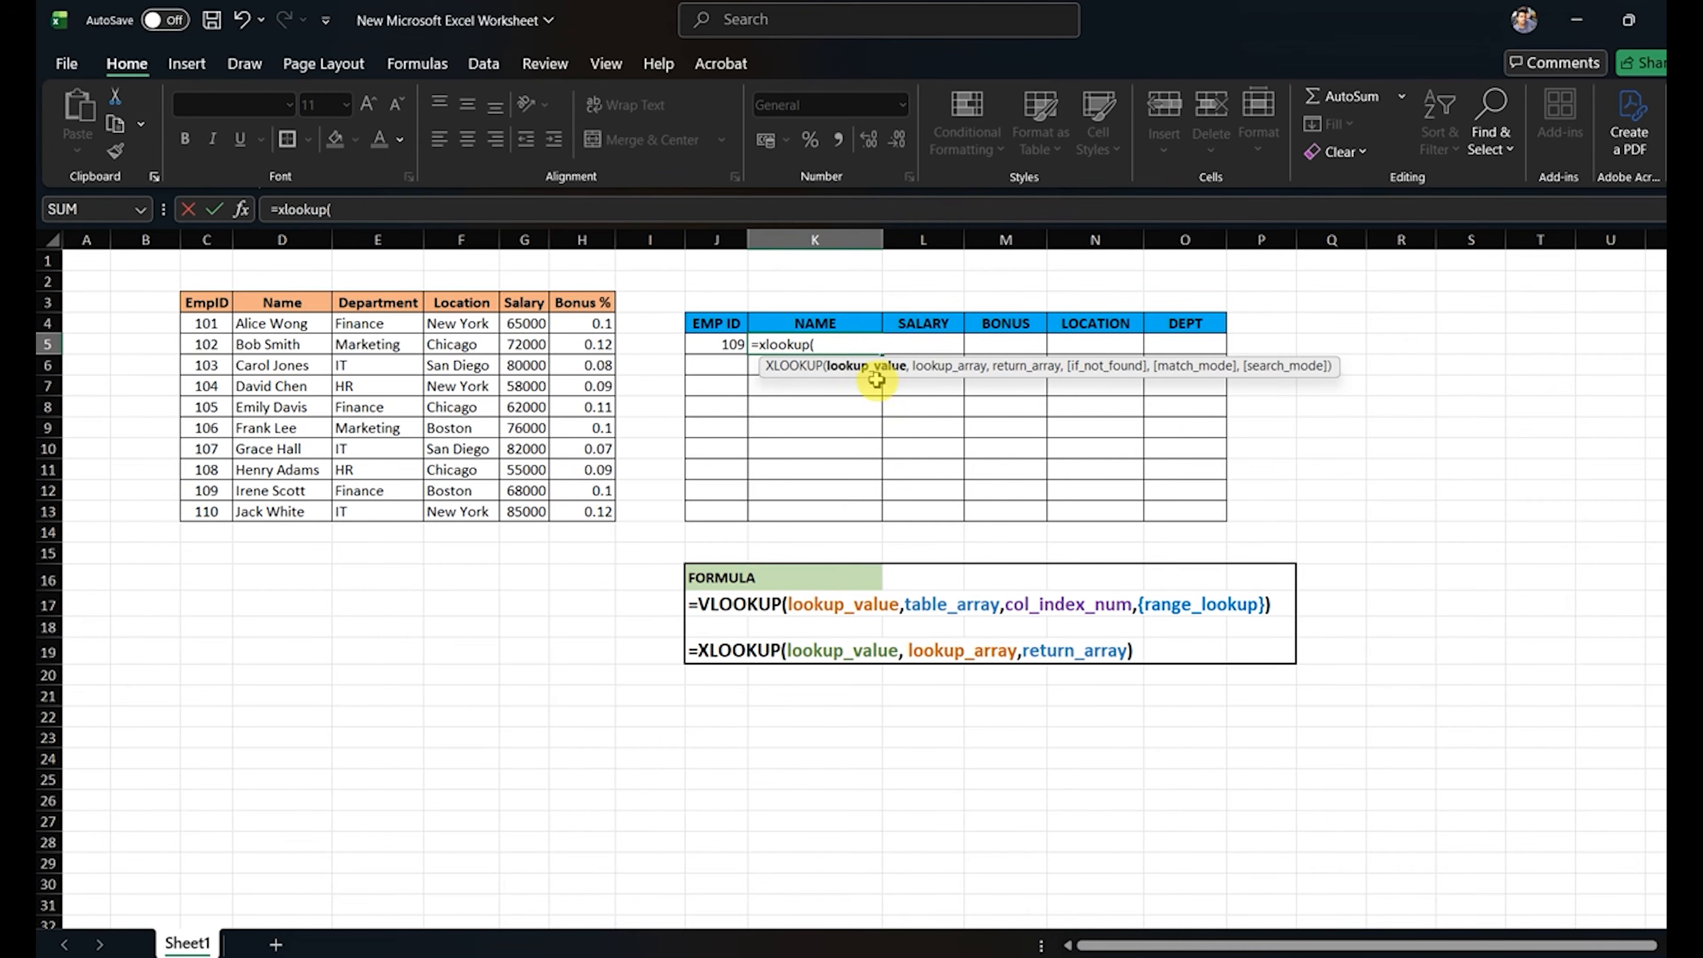
click(715, 344)
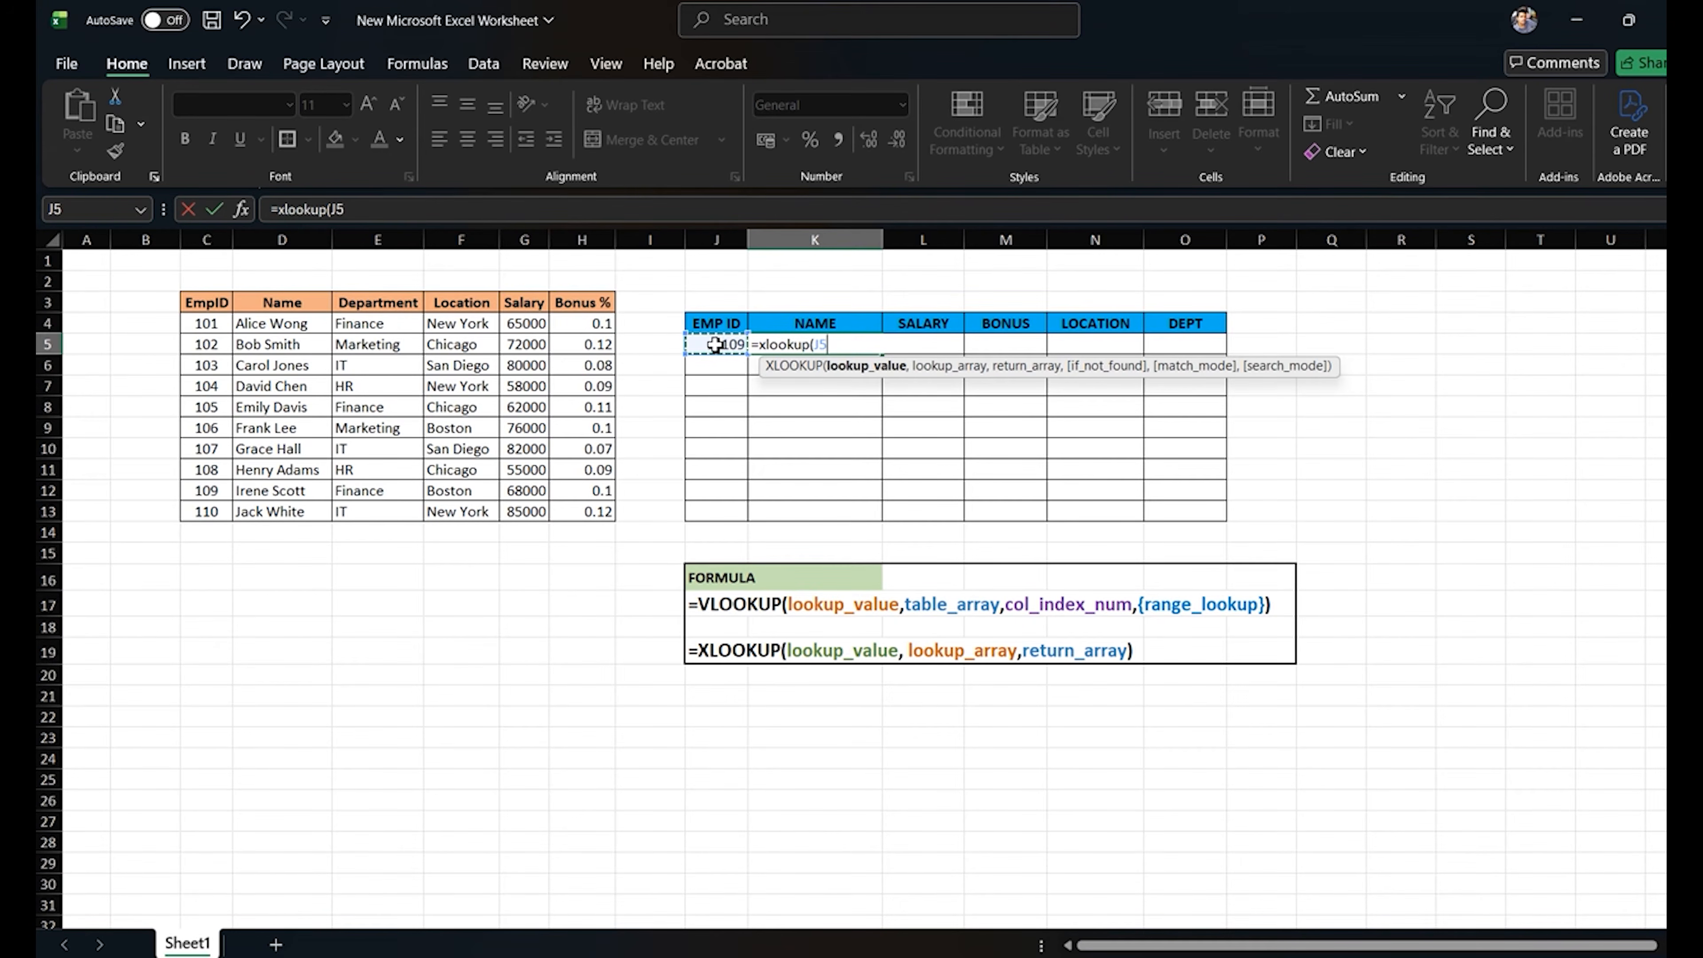
text(,)
click(810, 342)
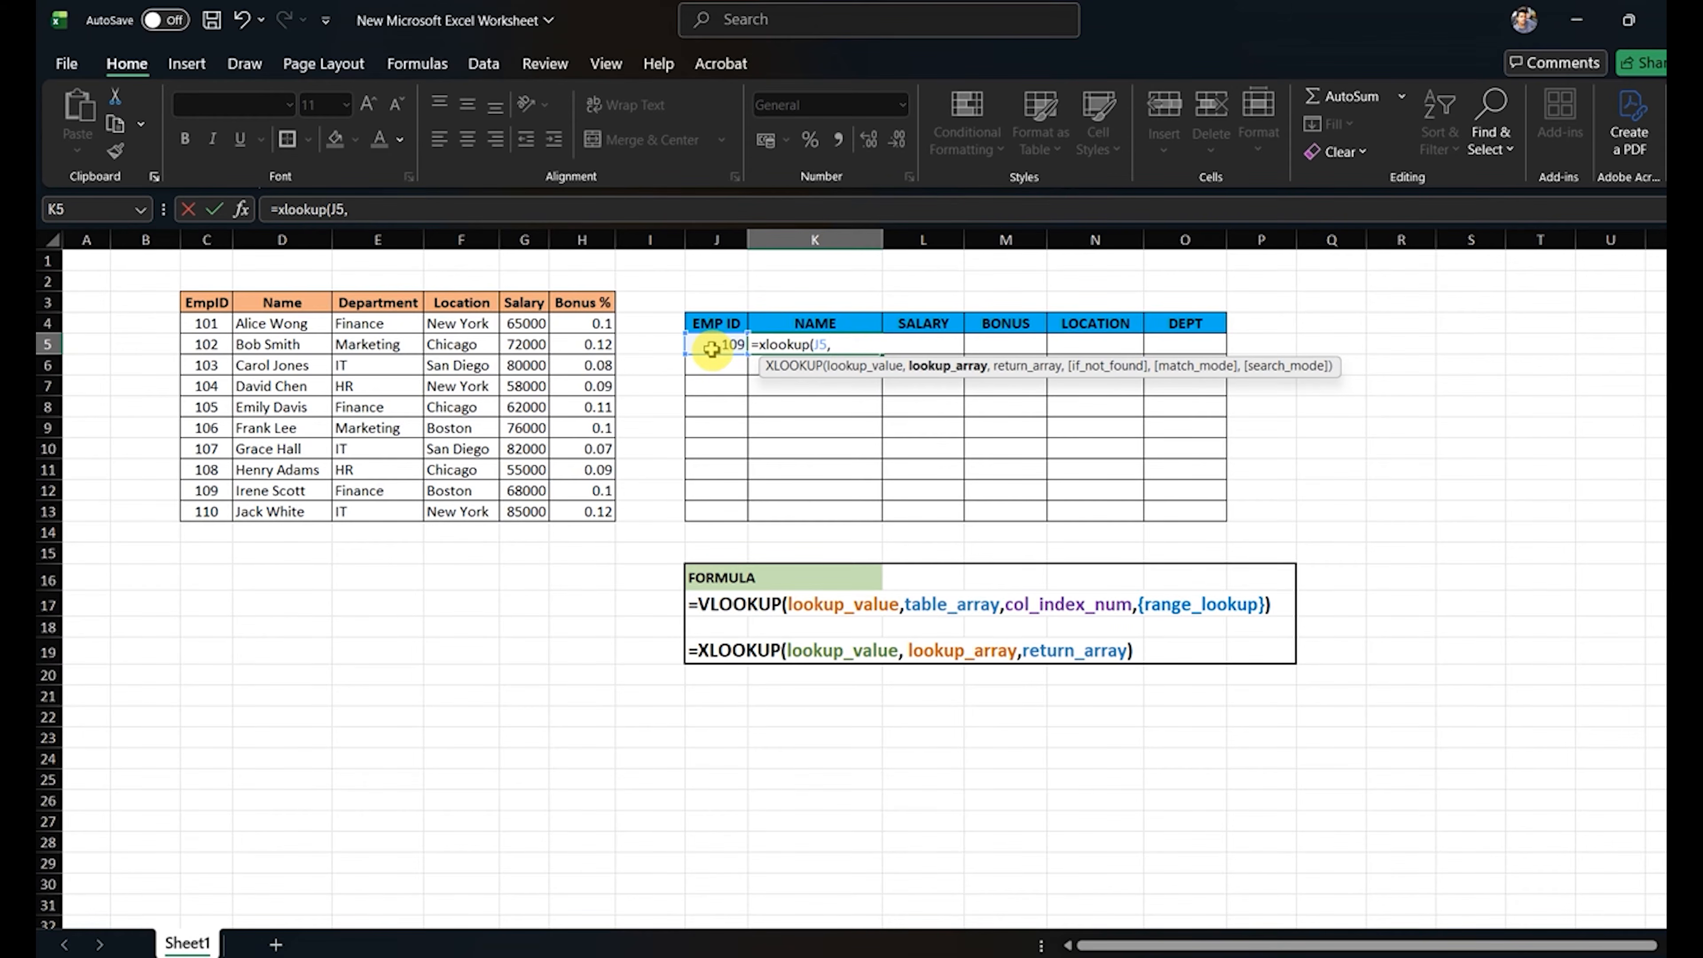
Complete the XLOOKUP in K5 with C:C as the lookup array and the Name column D:D as the return array.
click(210, 240)
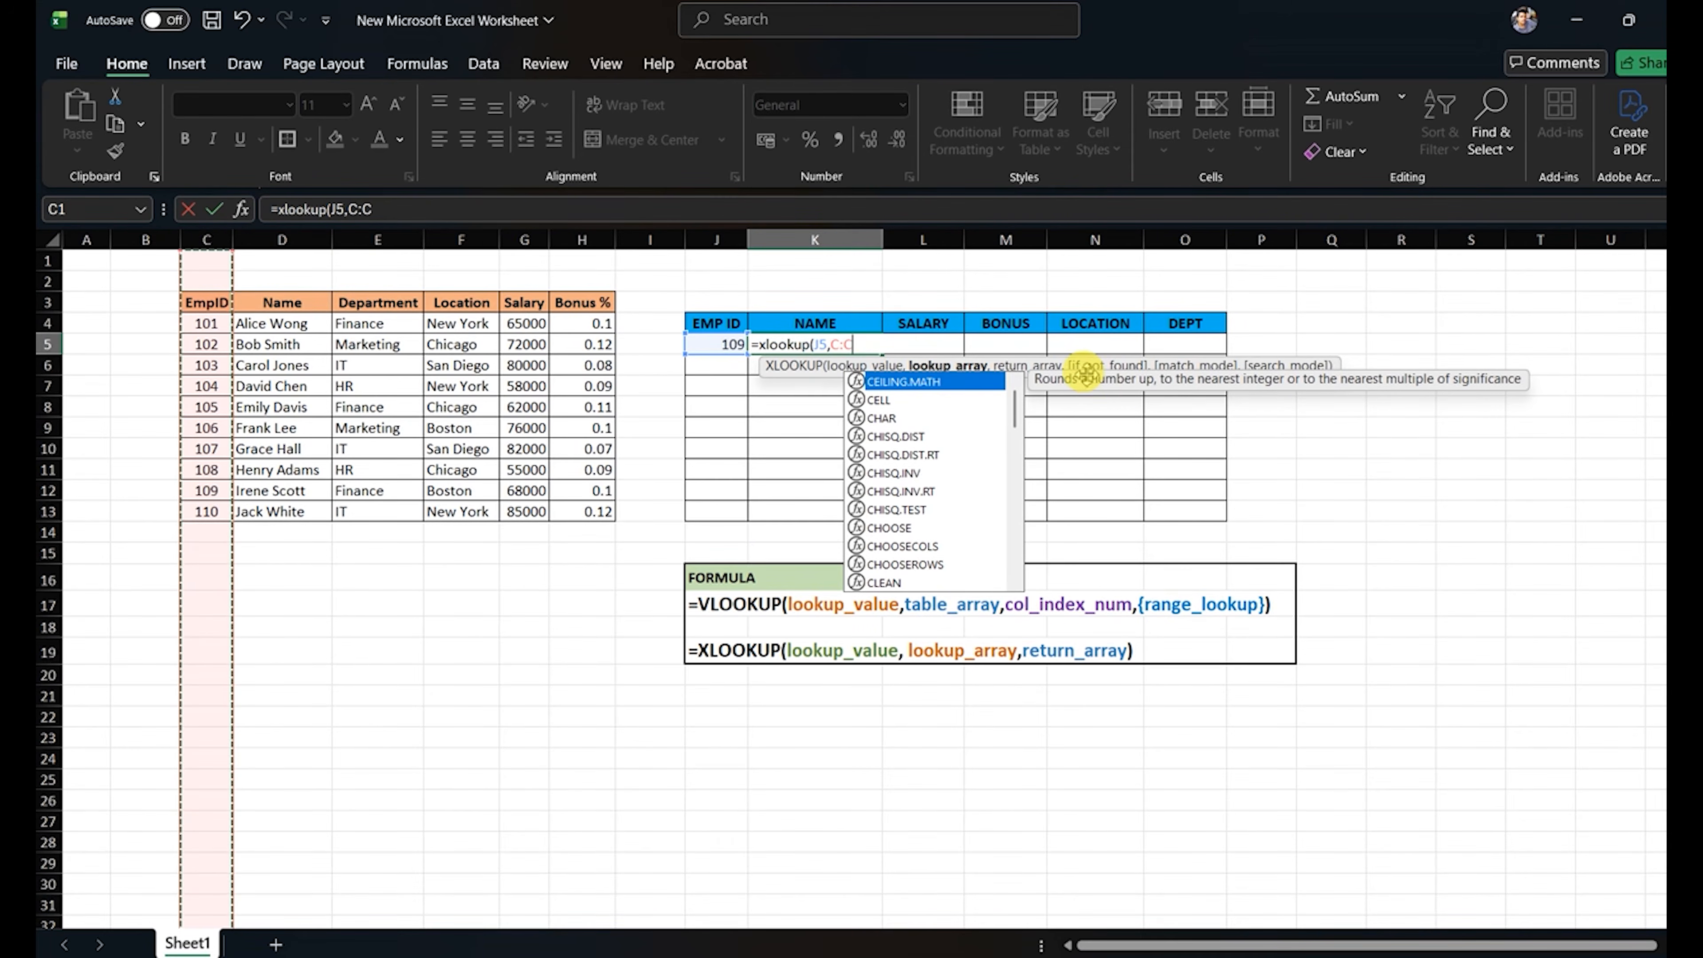
text(,)
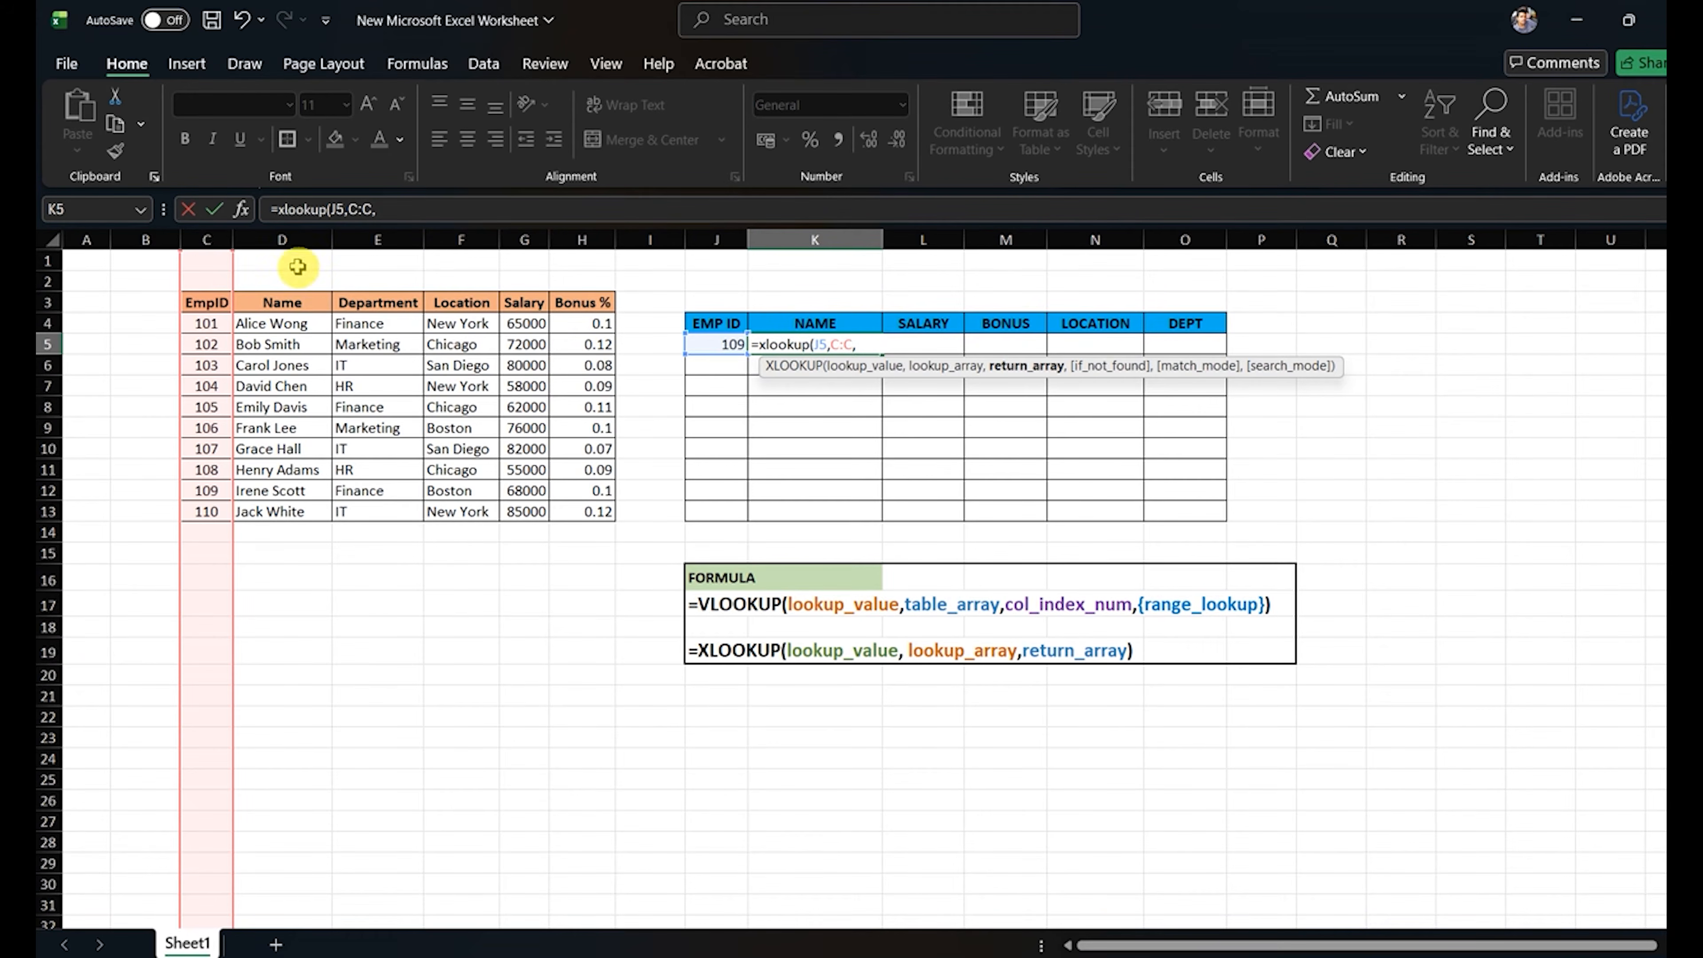
click(303, 238)
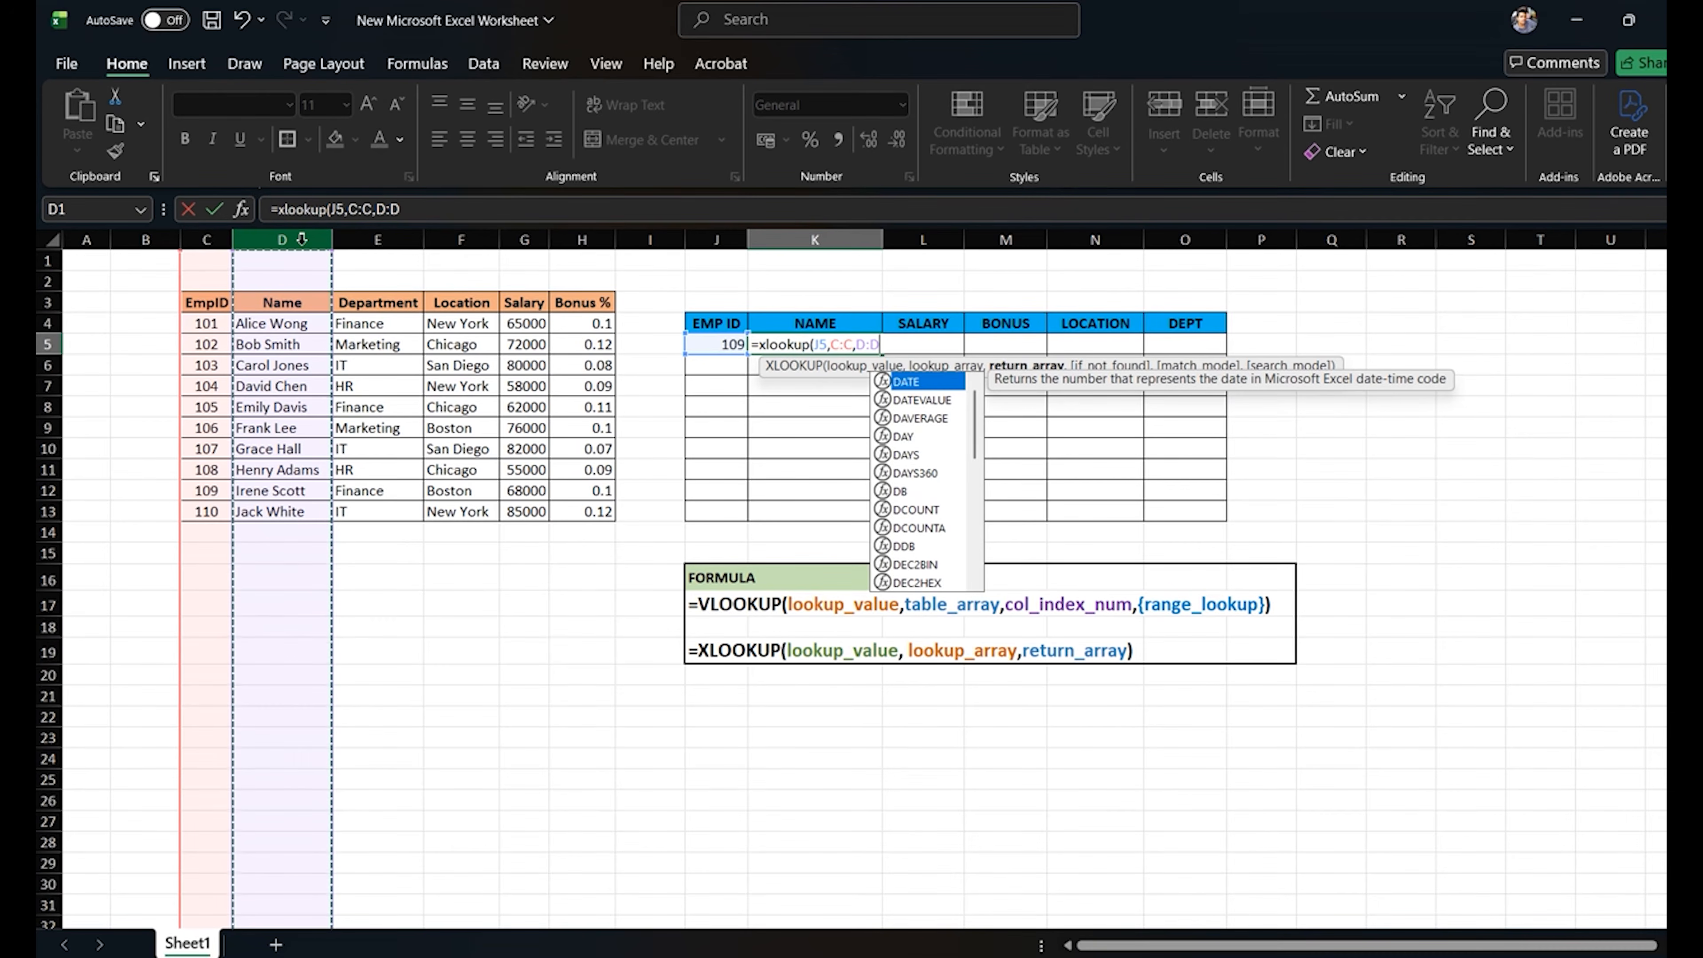
key(Return)
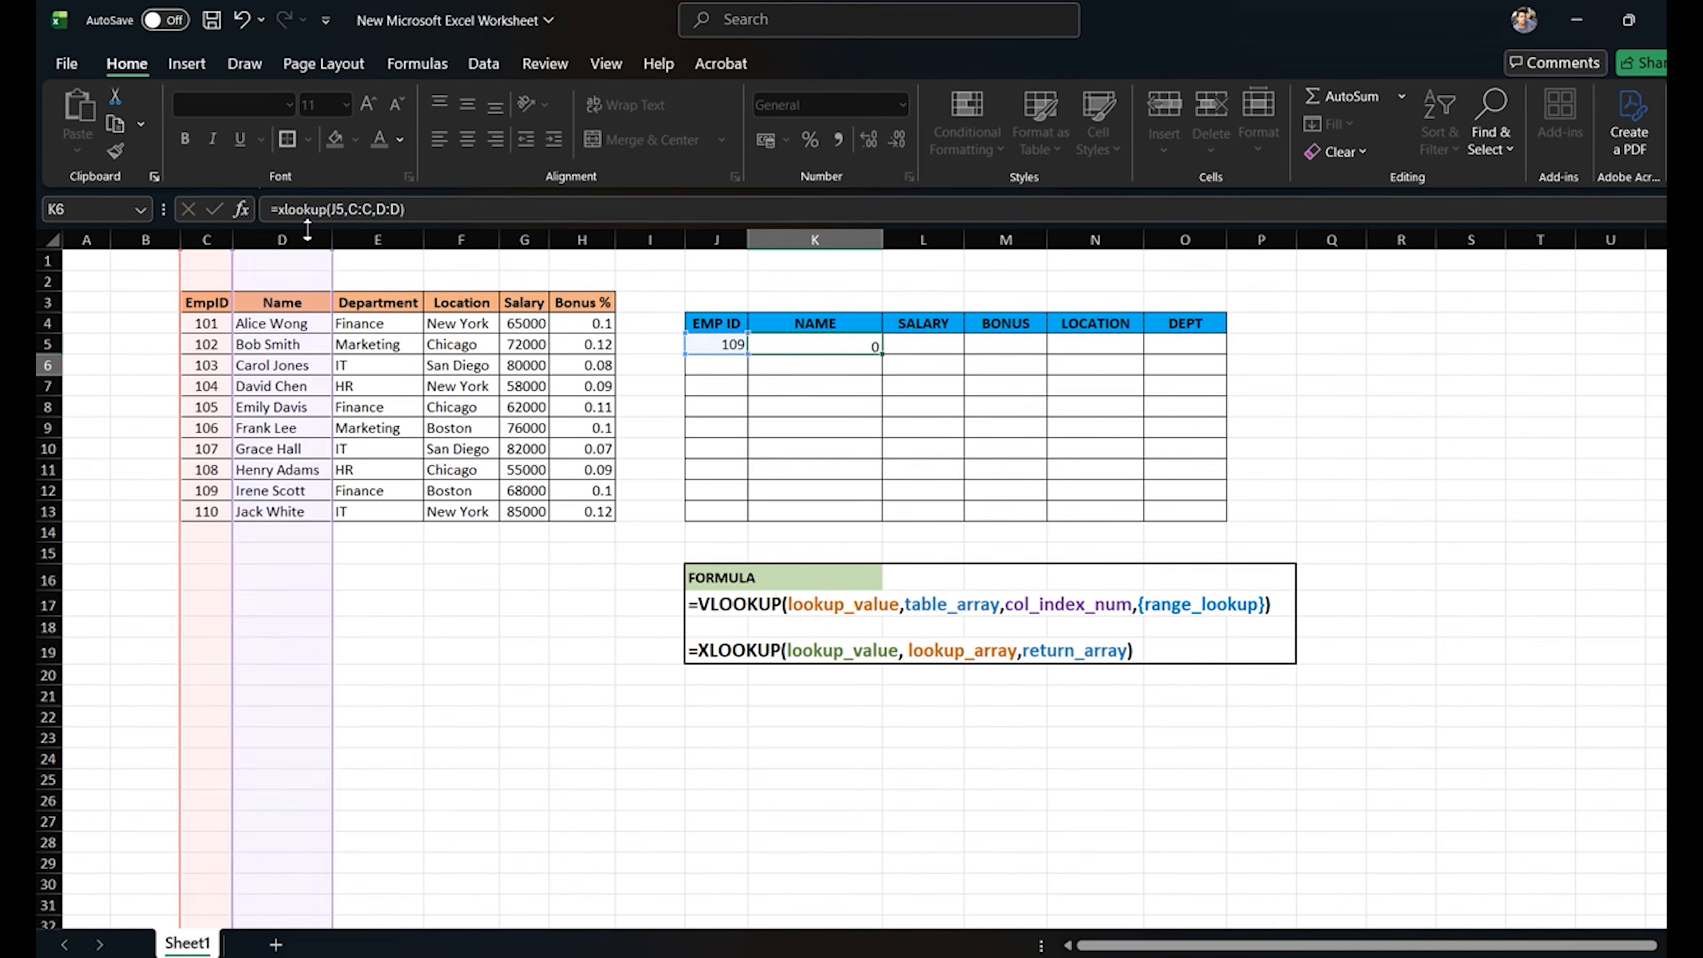
key(Up)
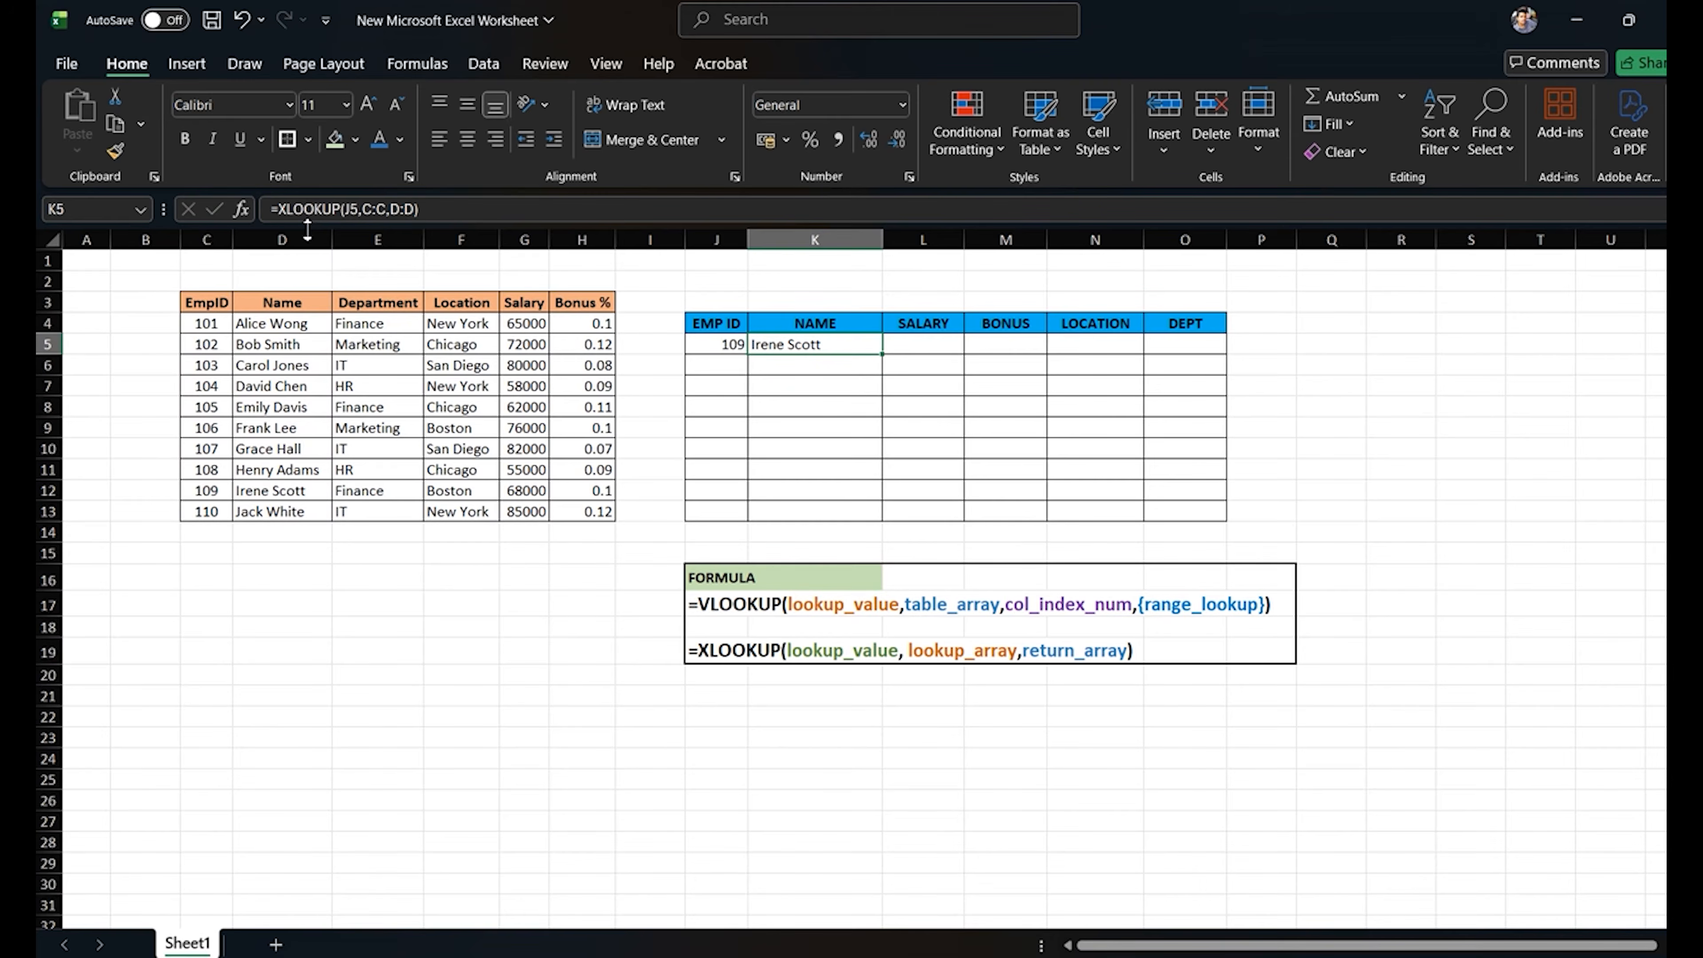
Start an XLOOKUP formula in the Salary cell L5 with J5 as the lookup value.
key(Right)
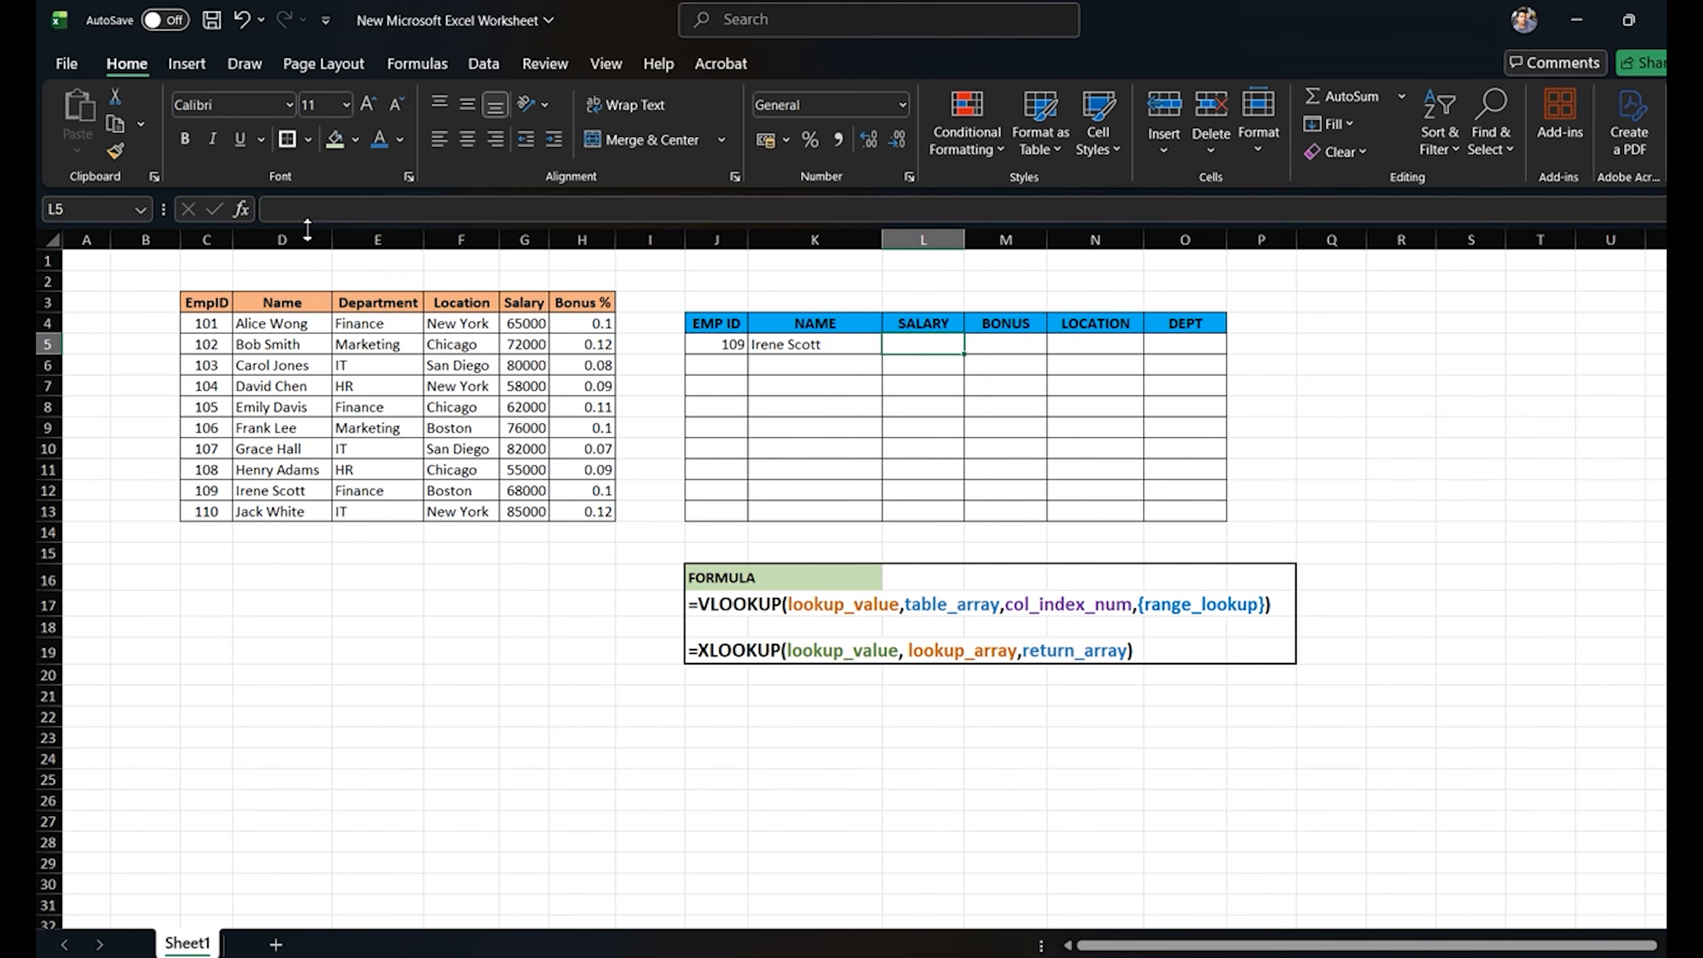
text(=xlo)
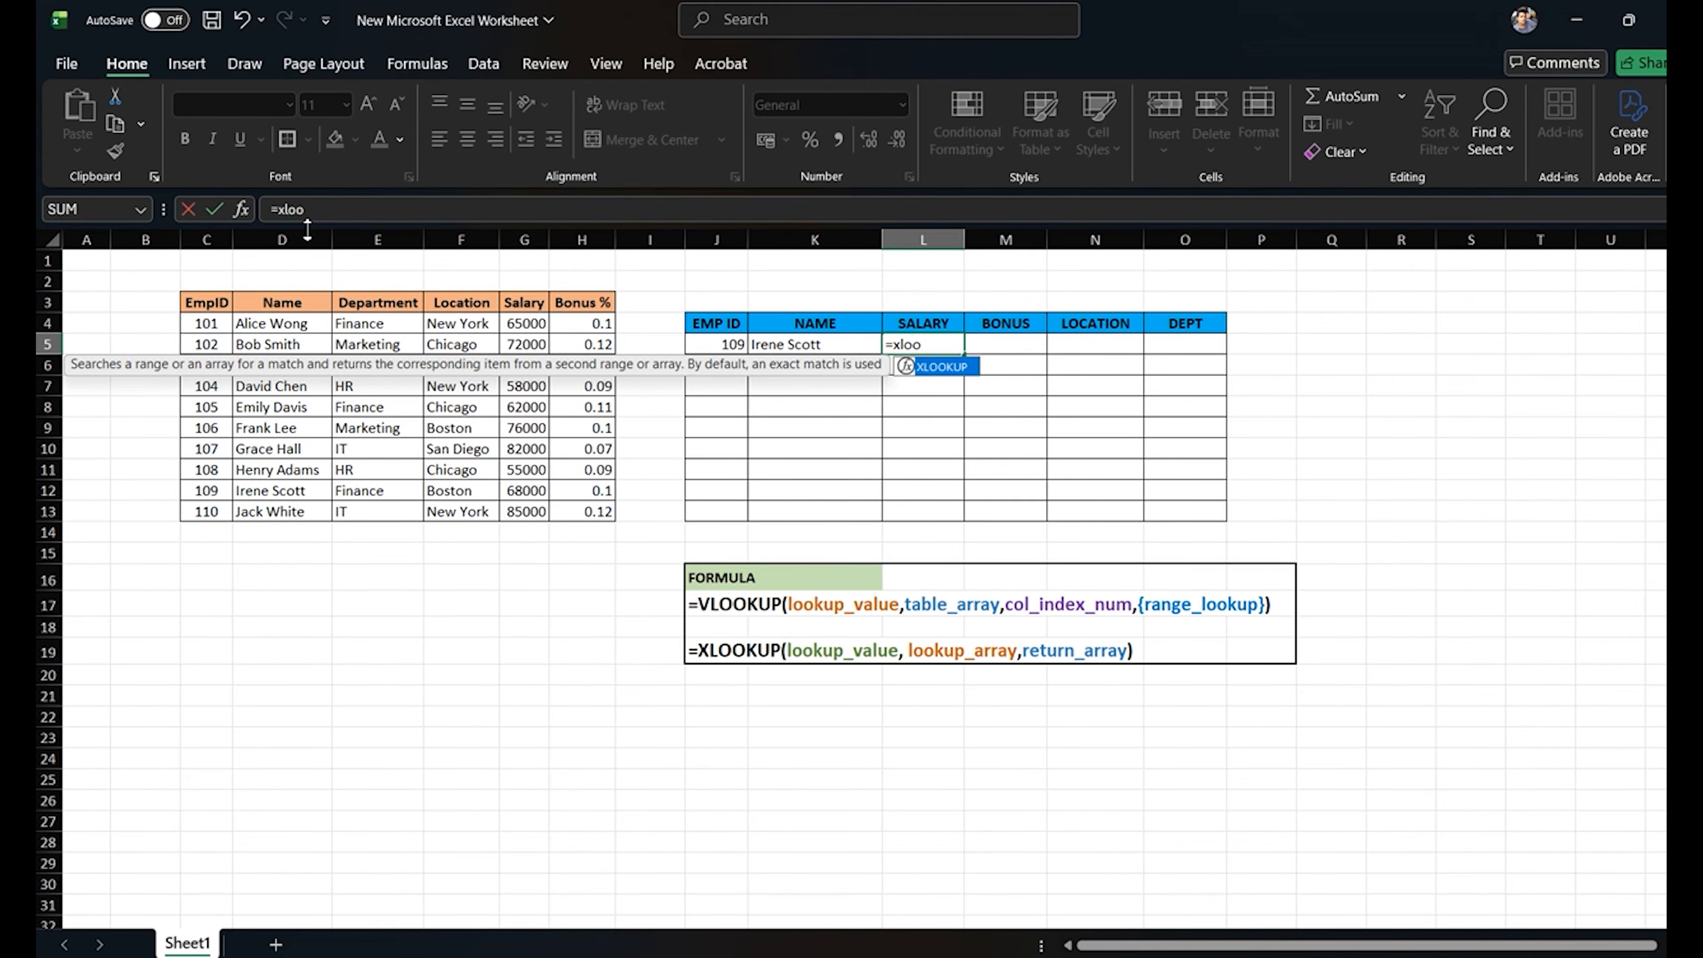
text(o)
key(Tab)
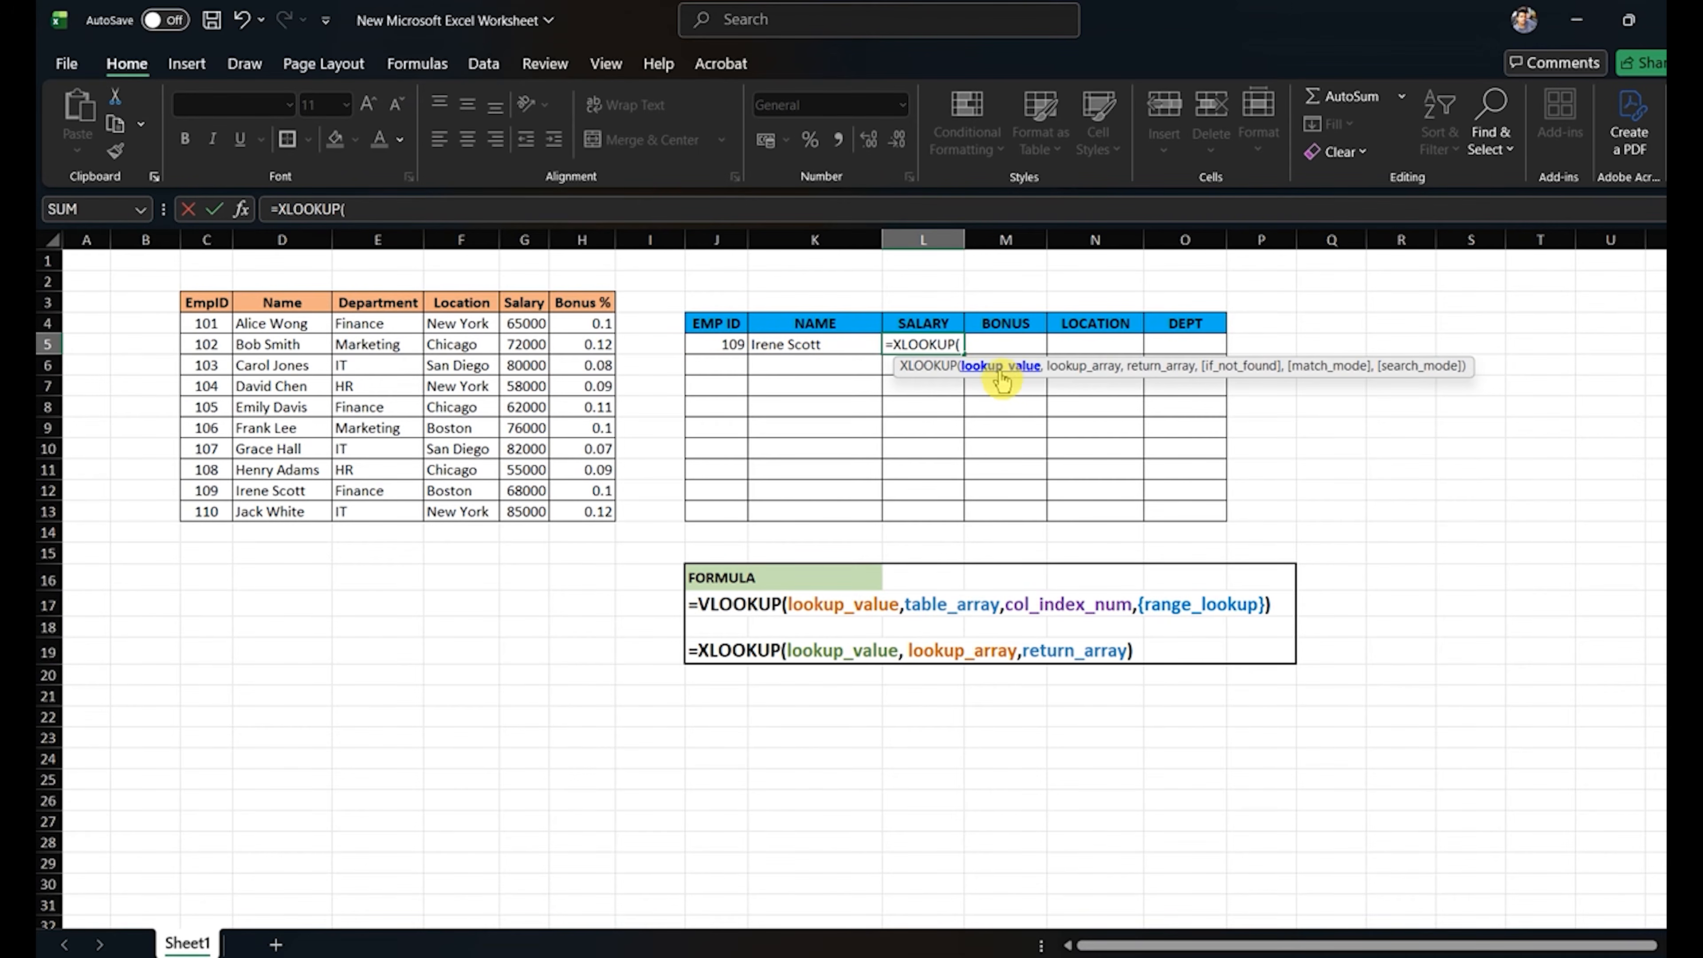
click(718, 343)
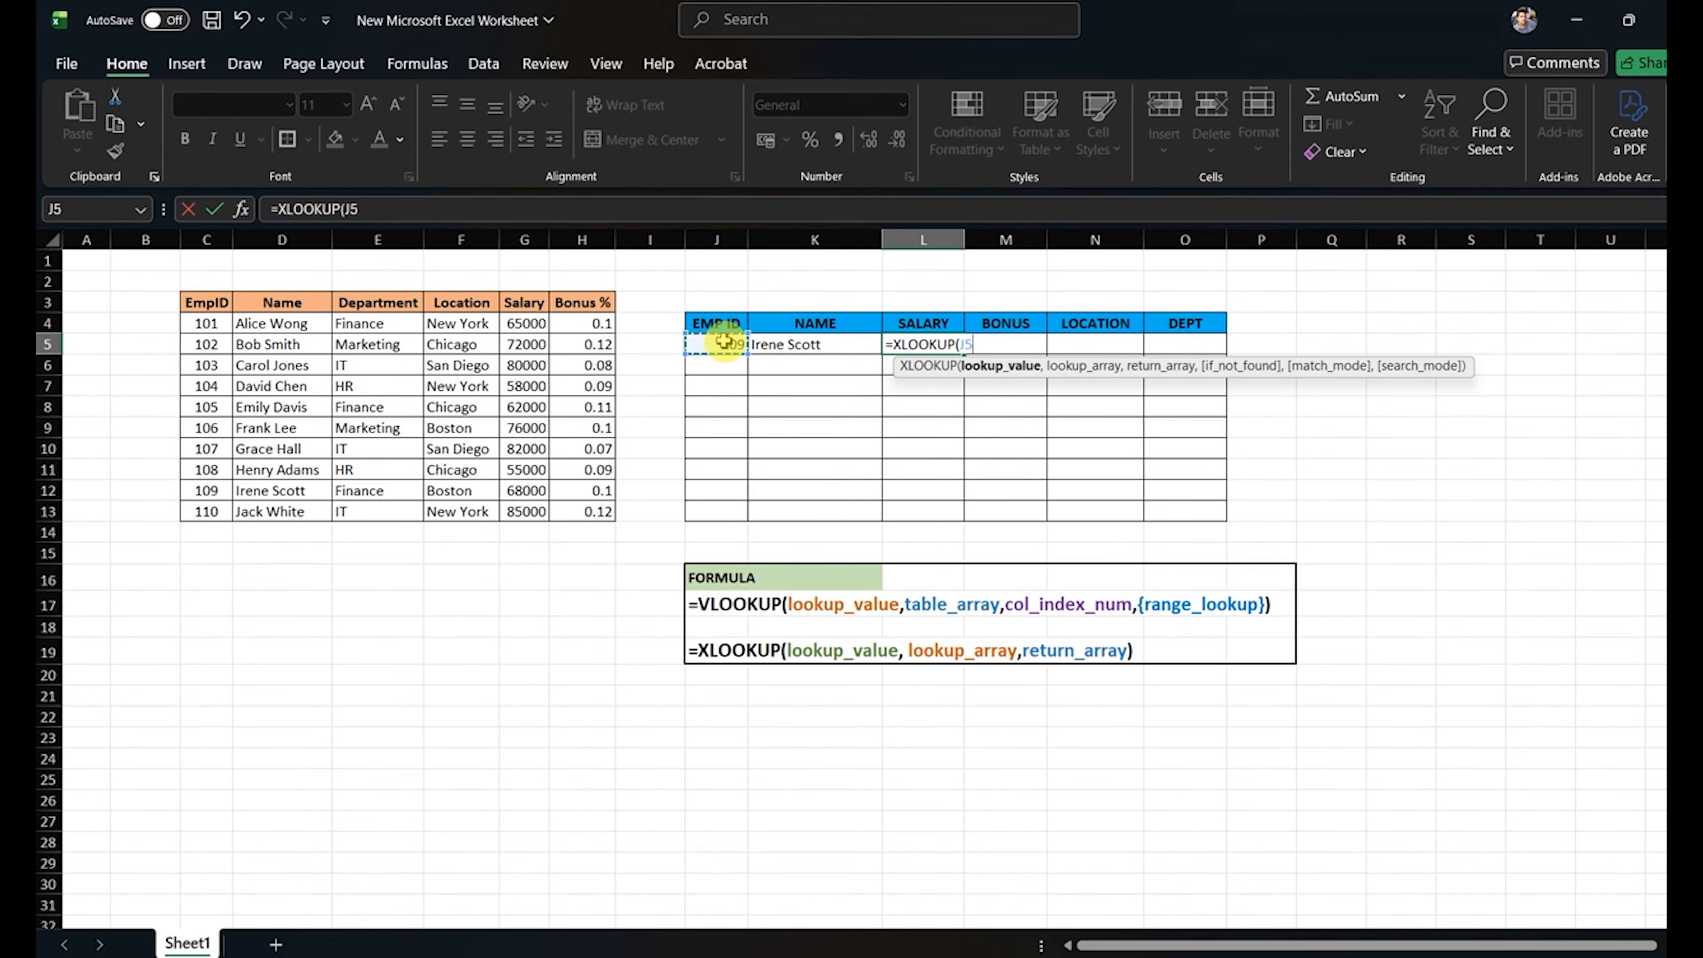
text(,)
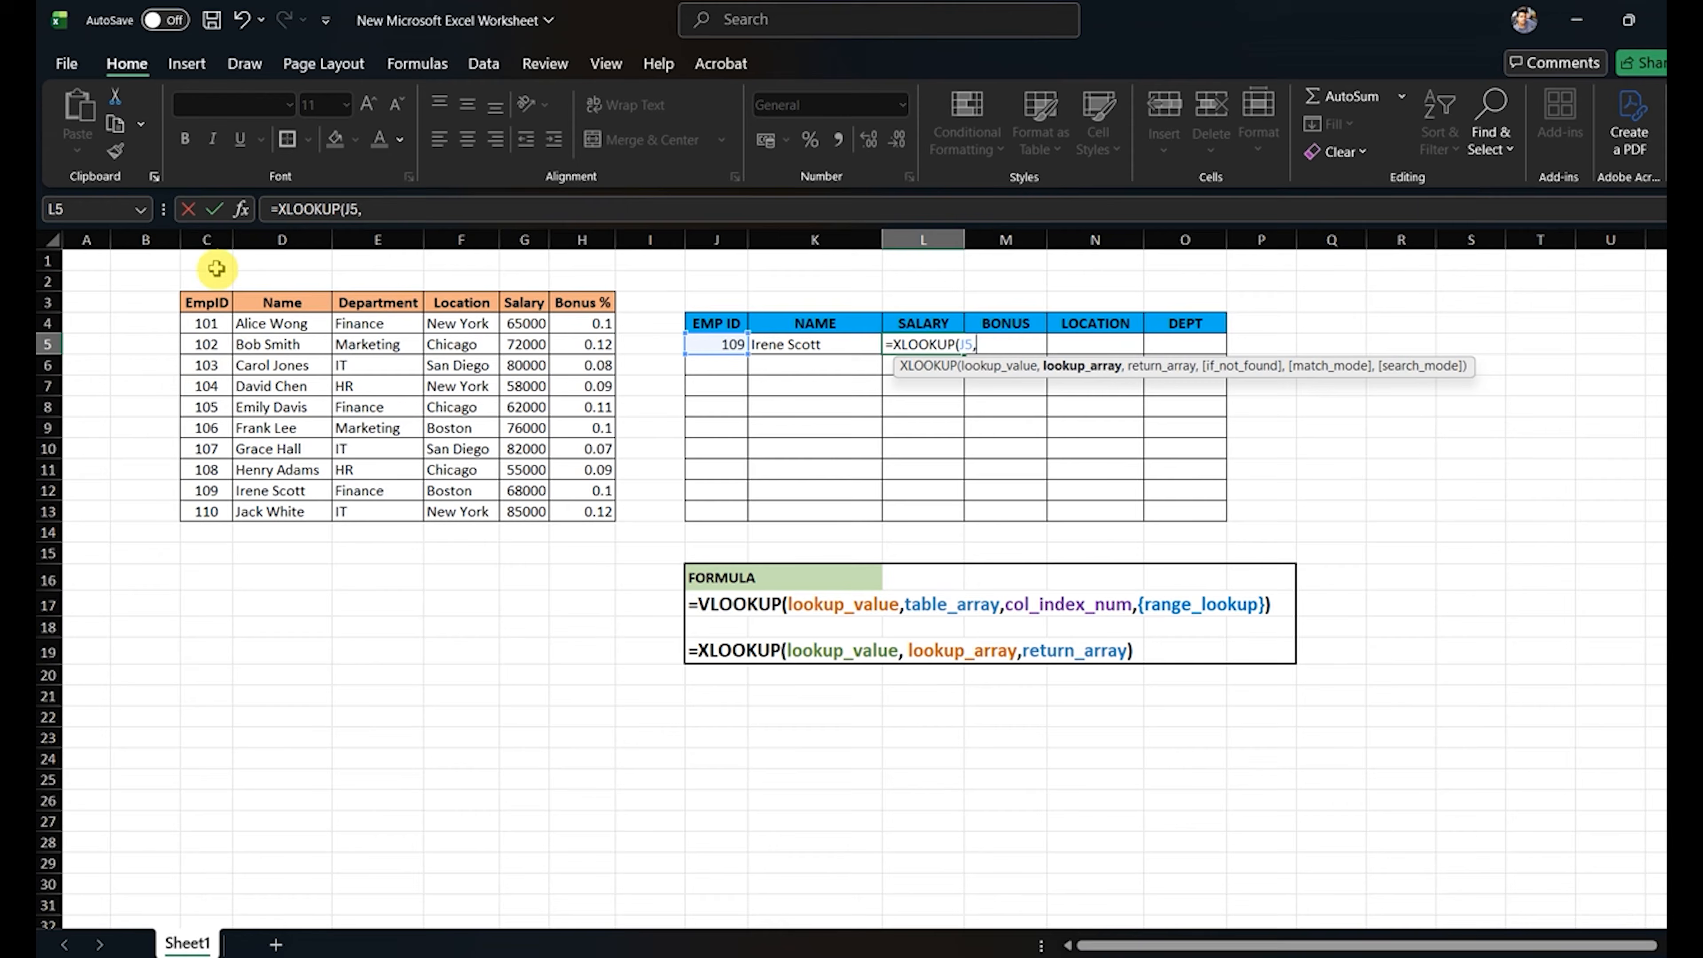
Set the EmpID column C:C as the lookup array of the XLOOKUP in L5.
click(204, 239)
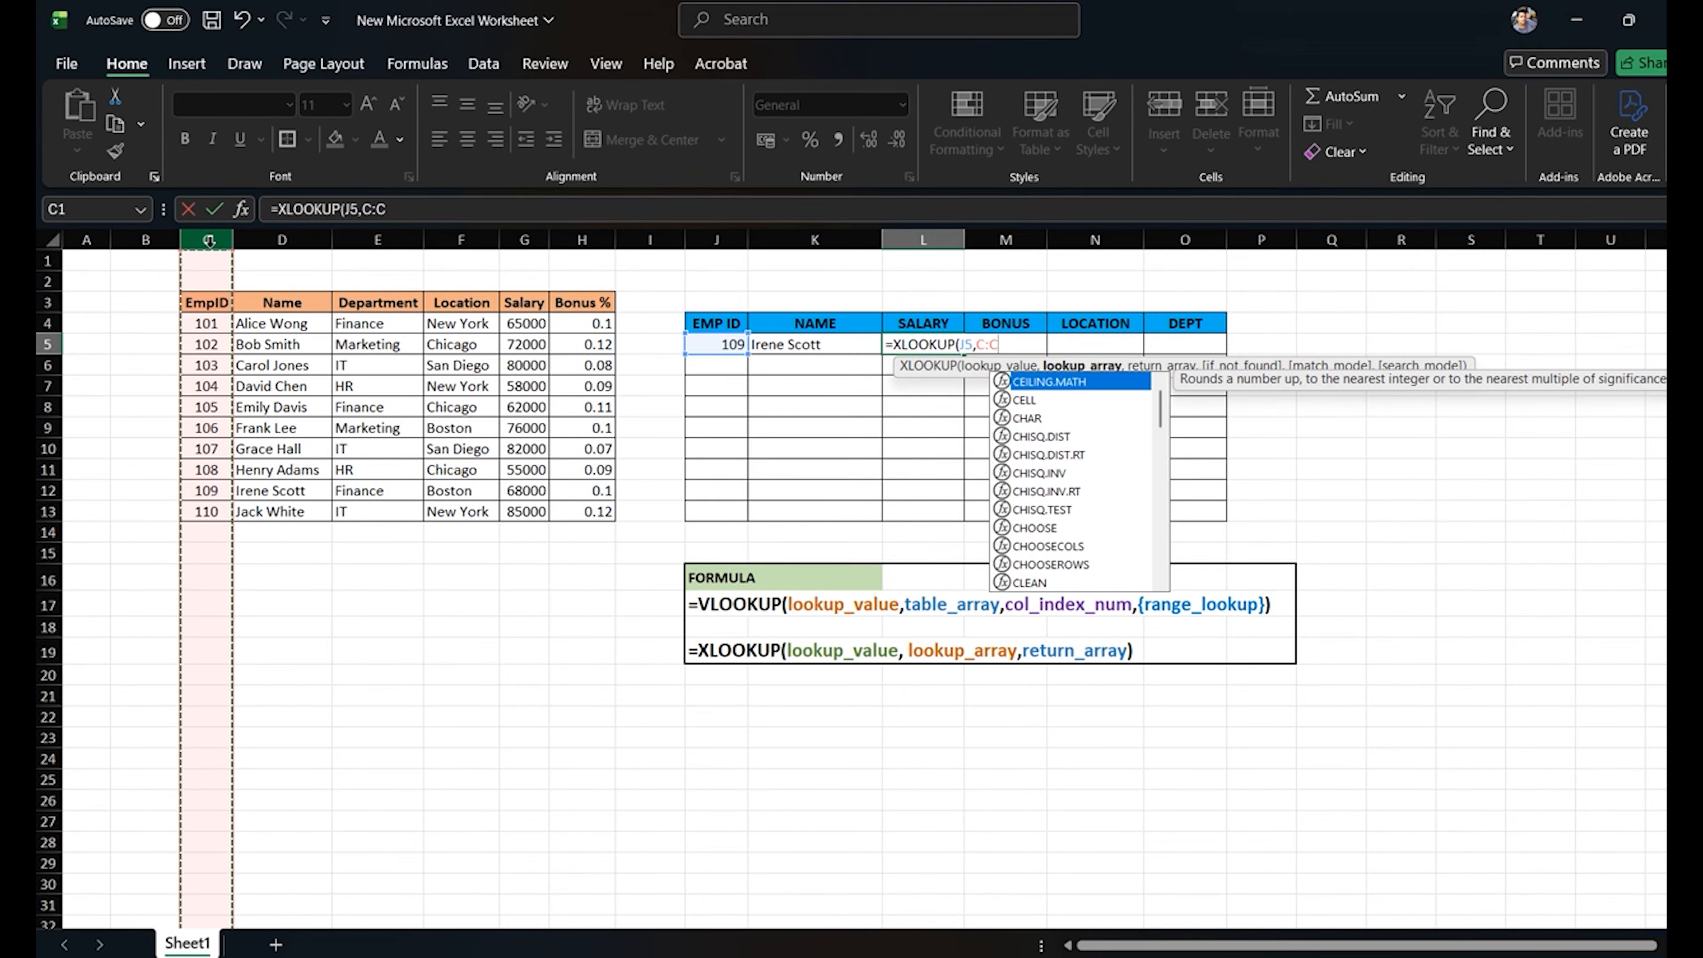
click(208, 240)
text(,)
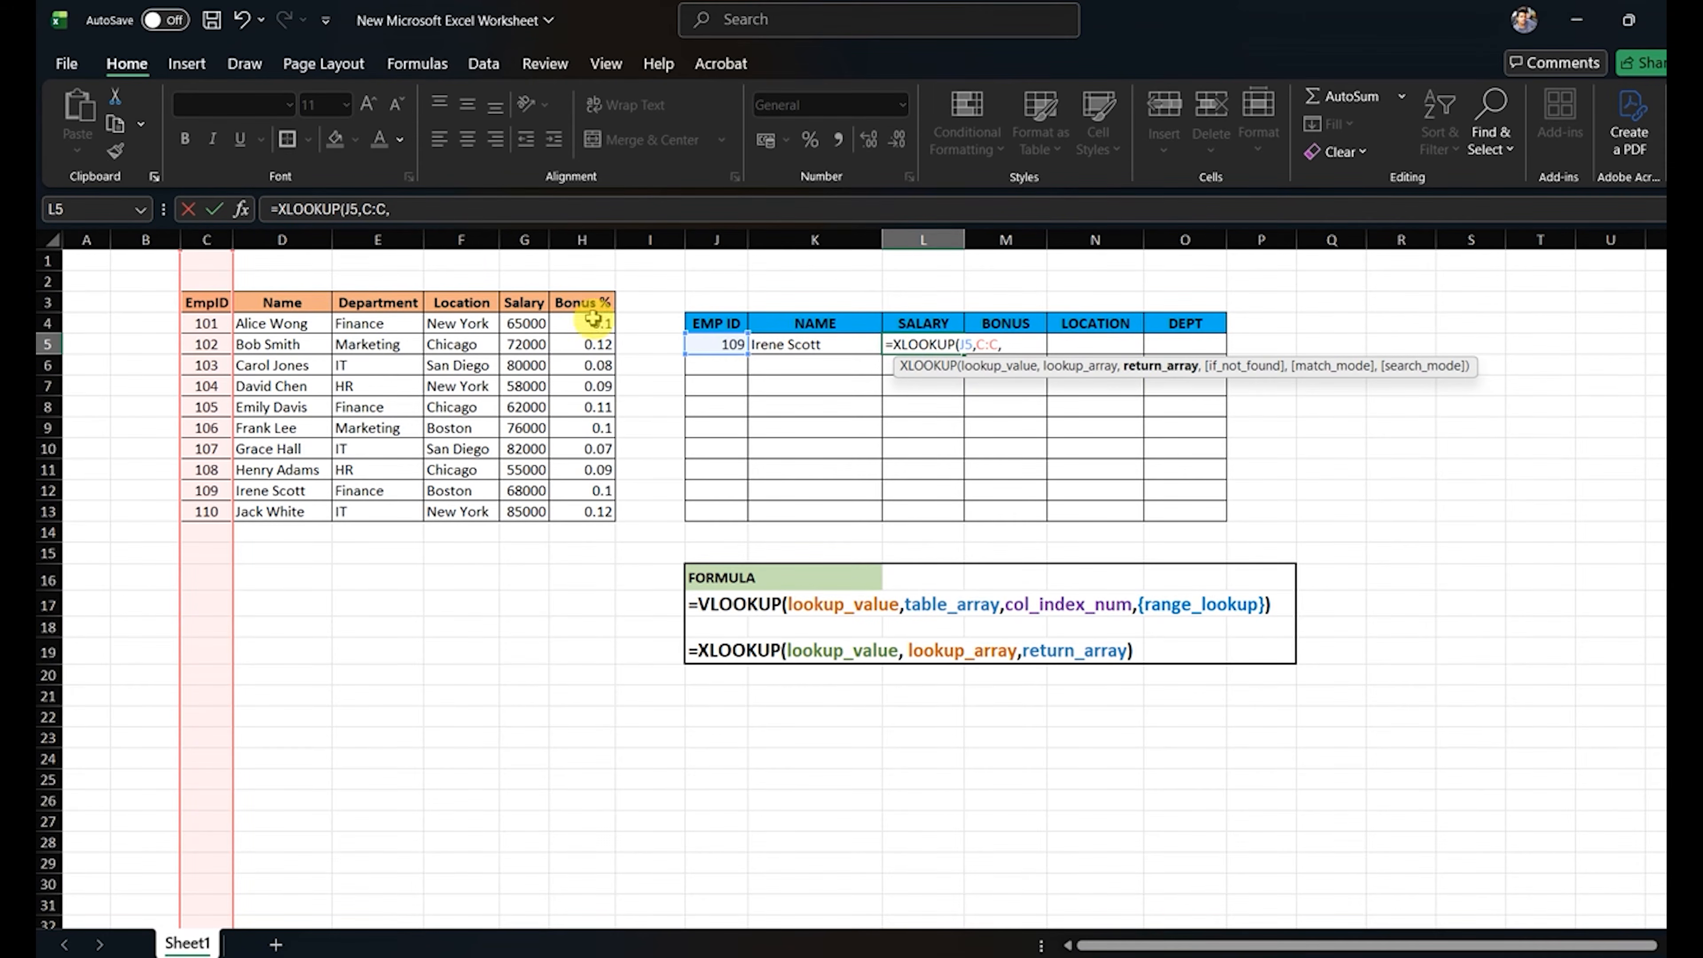
Try the whole Salary column and partial ranges such as G3:G13 as the return array of the L5 formula.
click(528, 238)
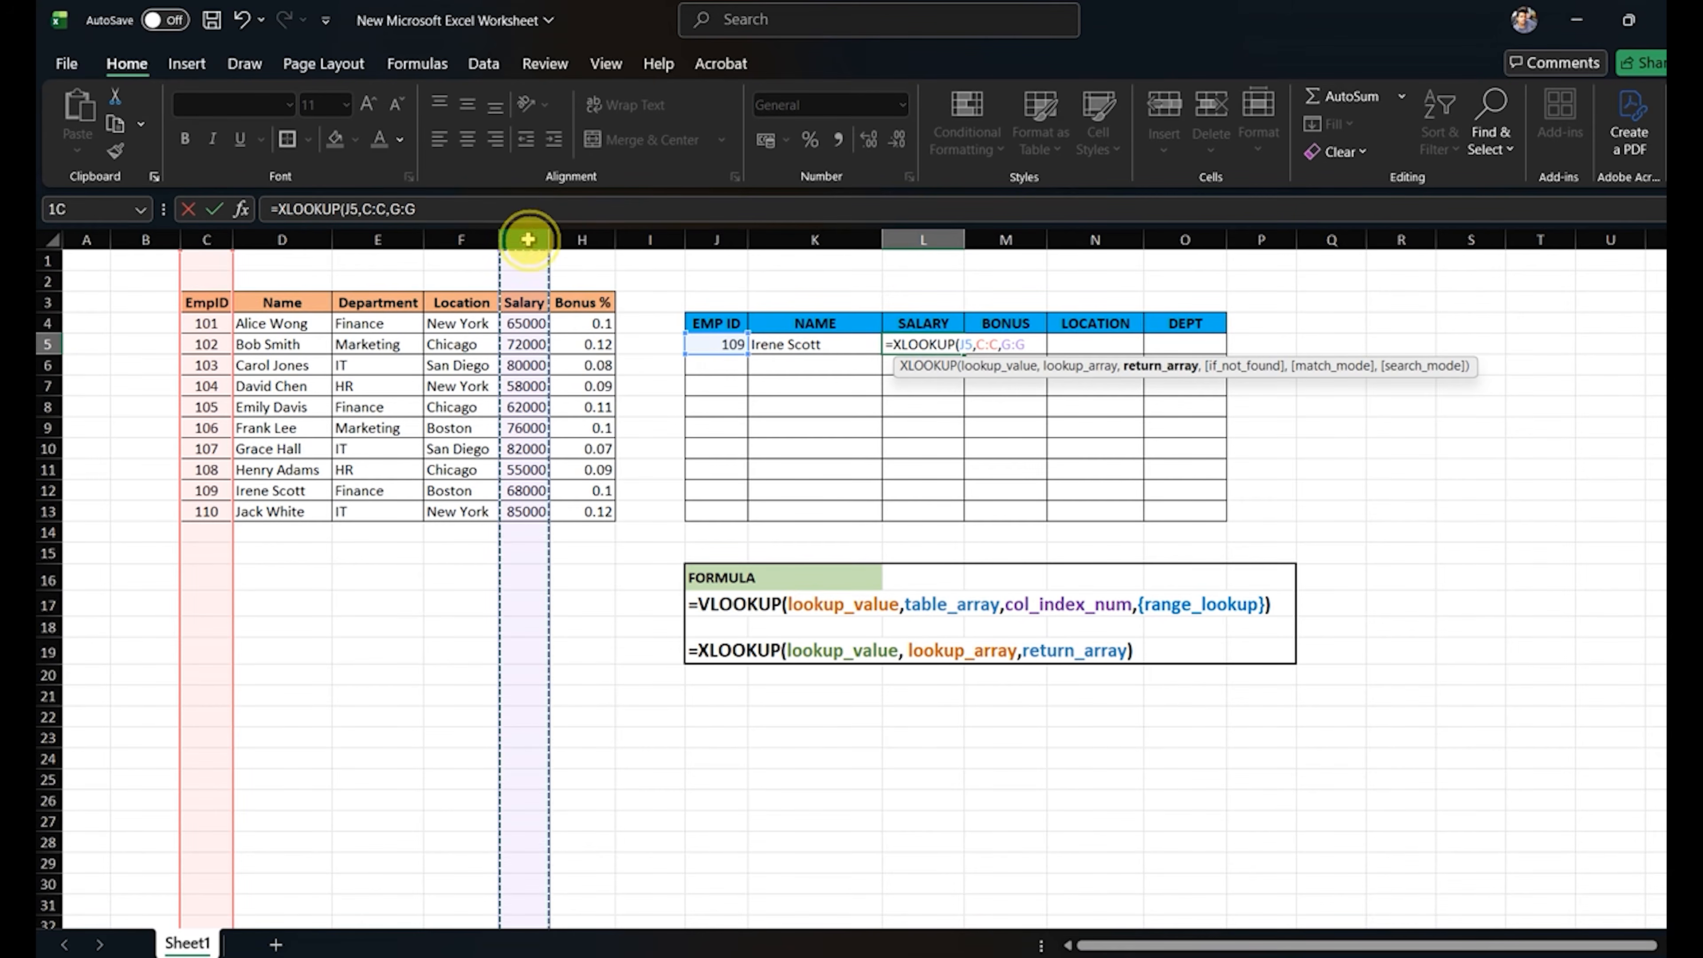
click(523, 323)
click(524, 511)
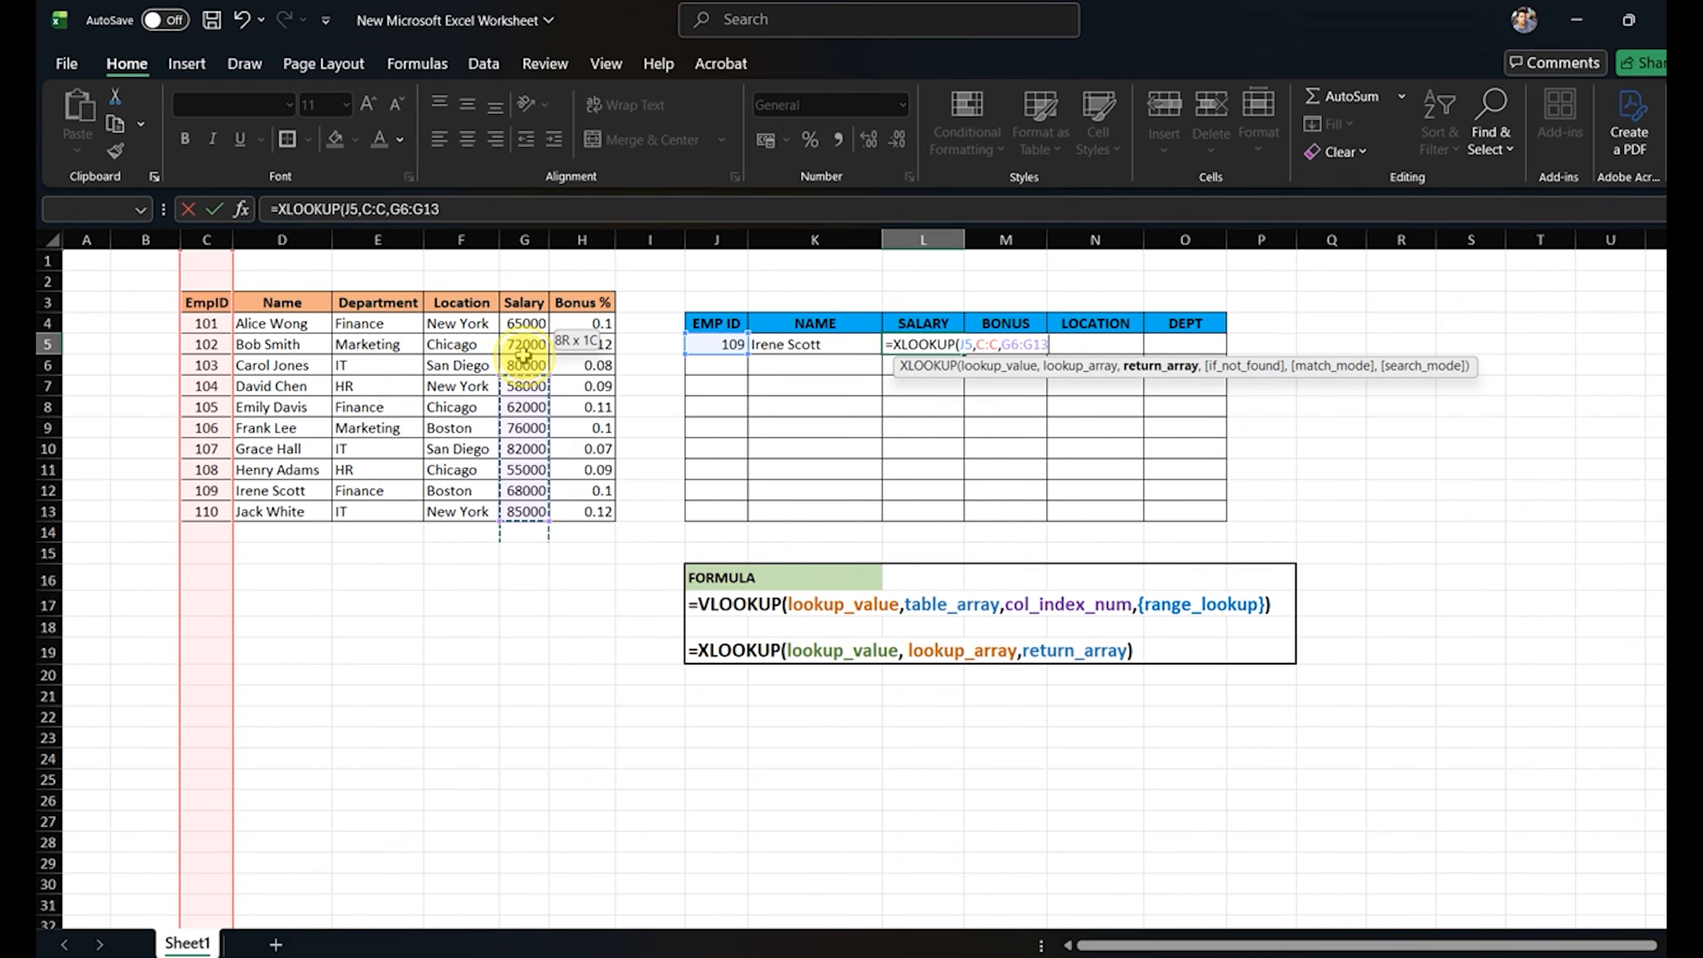
click(528, 239)
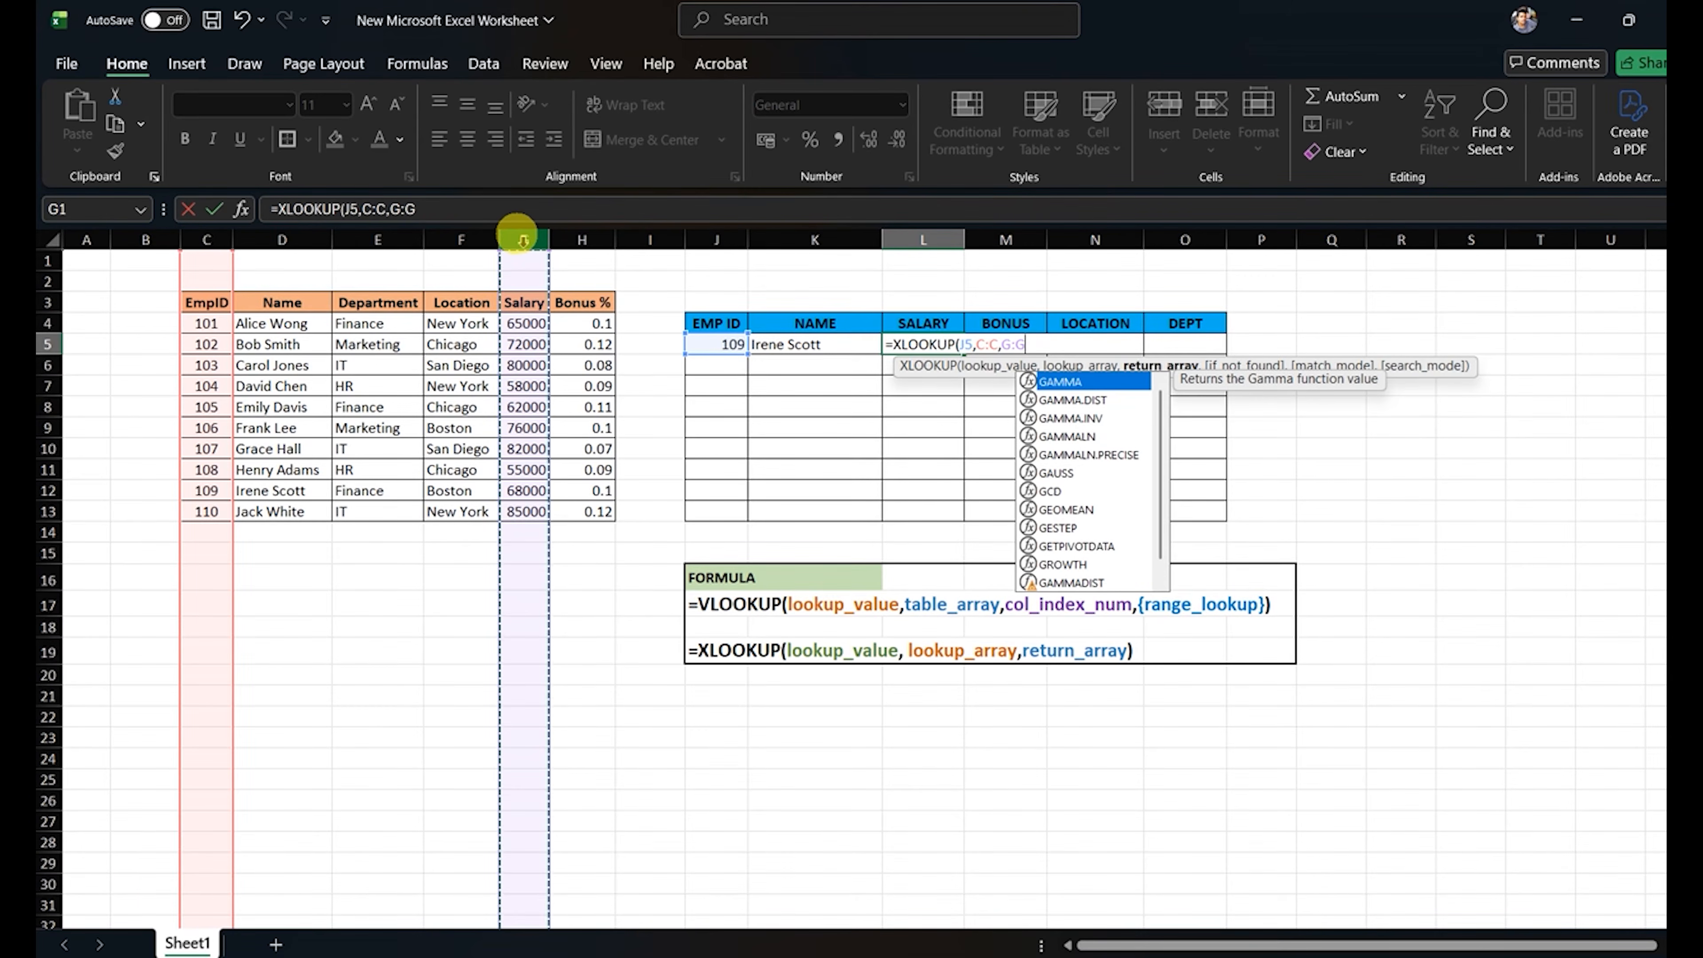
click(523, 240)
drag(528, 307, 529, 354)
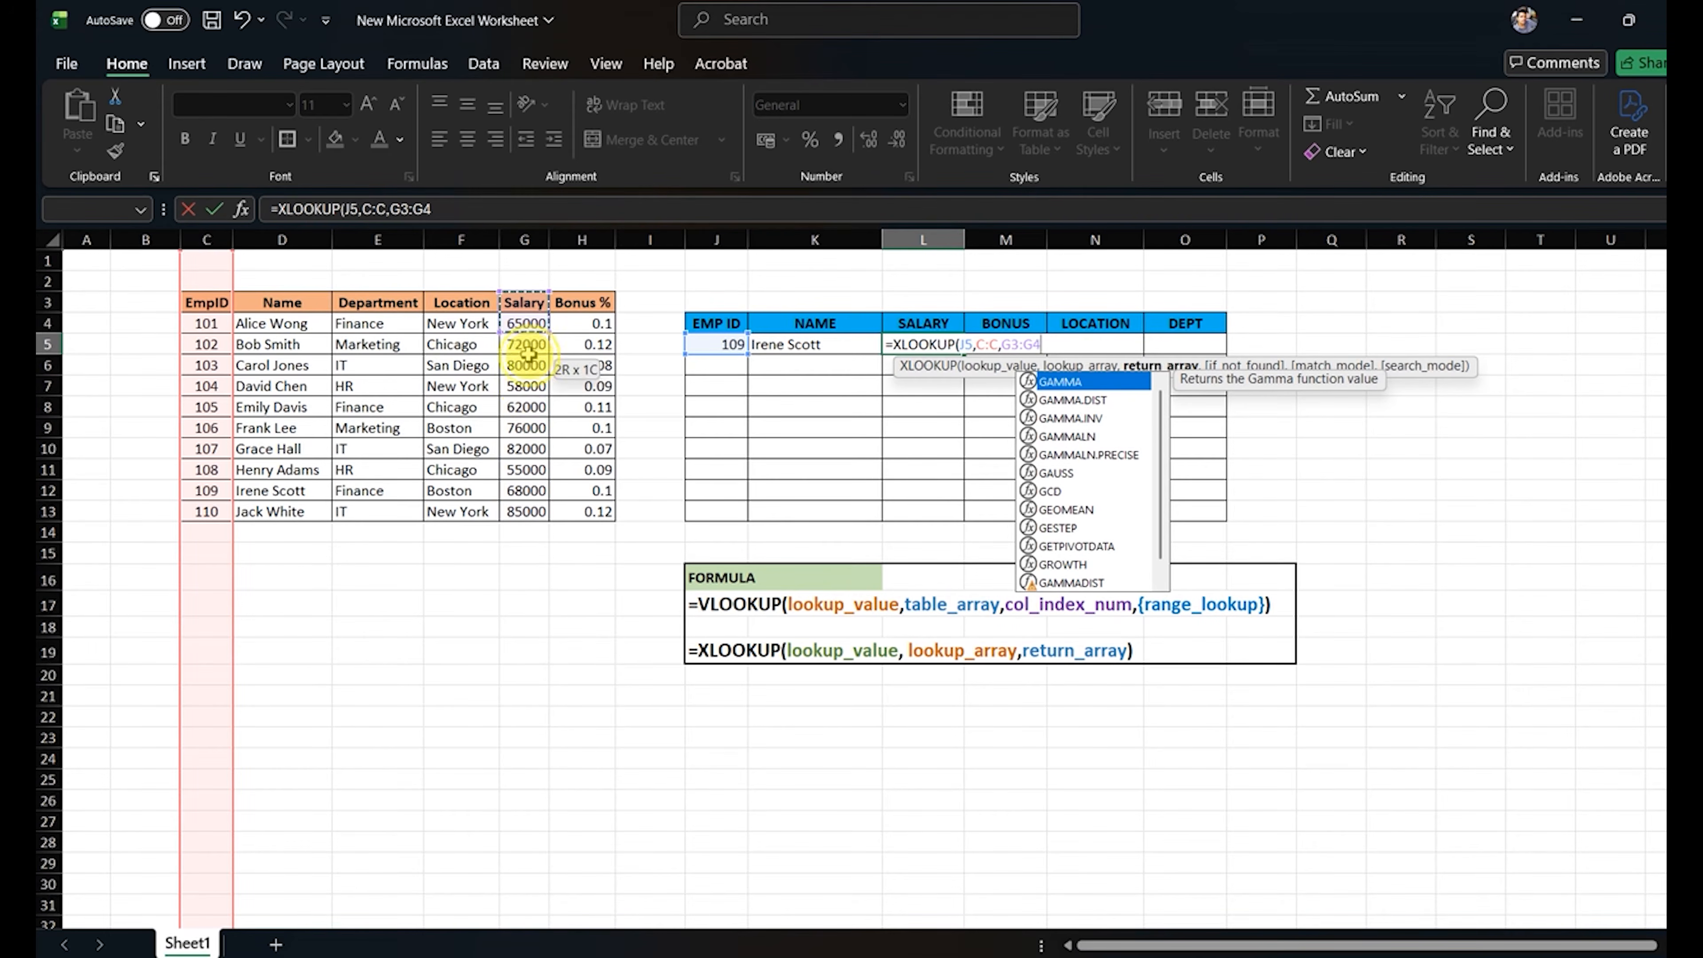
drag(541, 512, 541, 513)
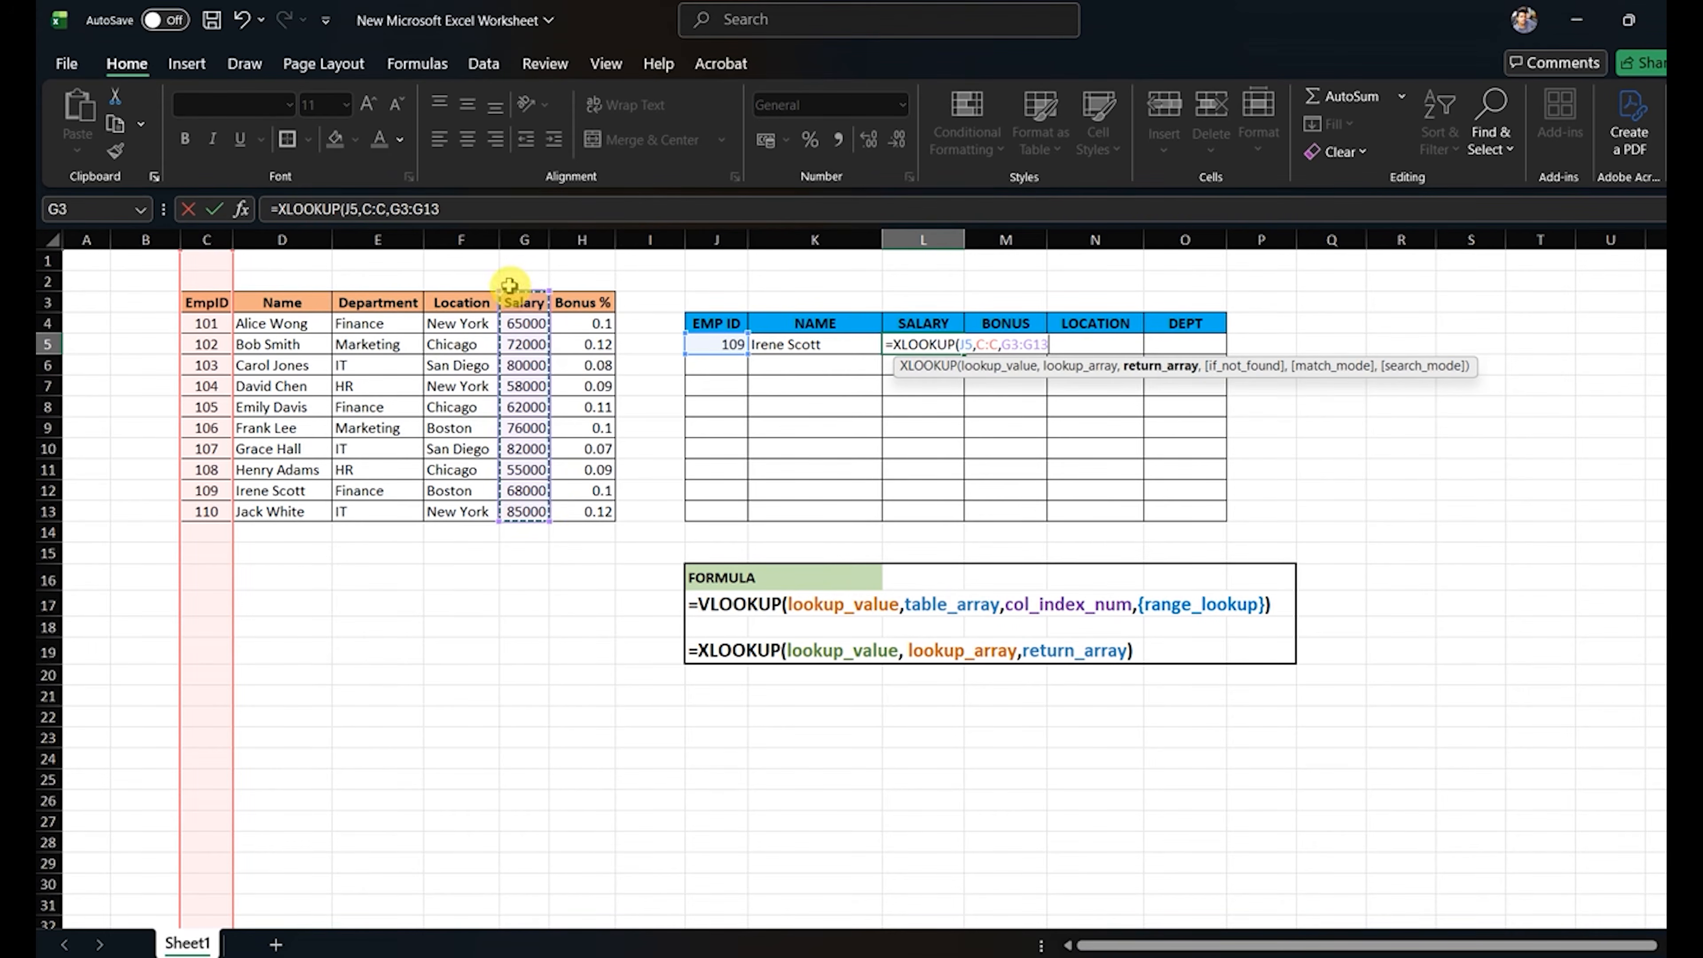
Set the return array to the entire Salary column G:G and complete the XLOOKUP in L5.
click(523, 240)
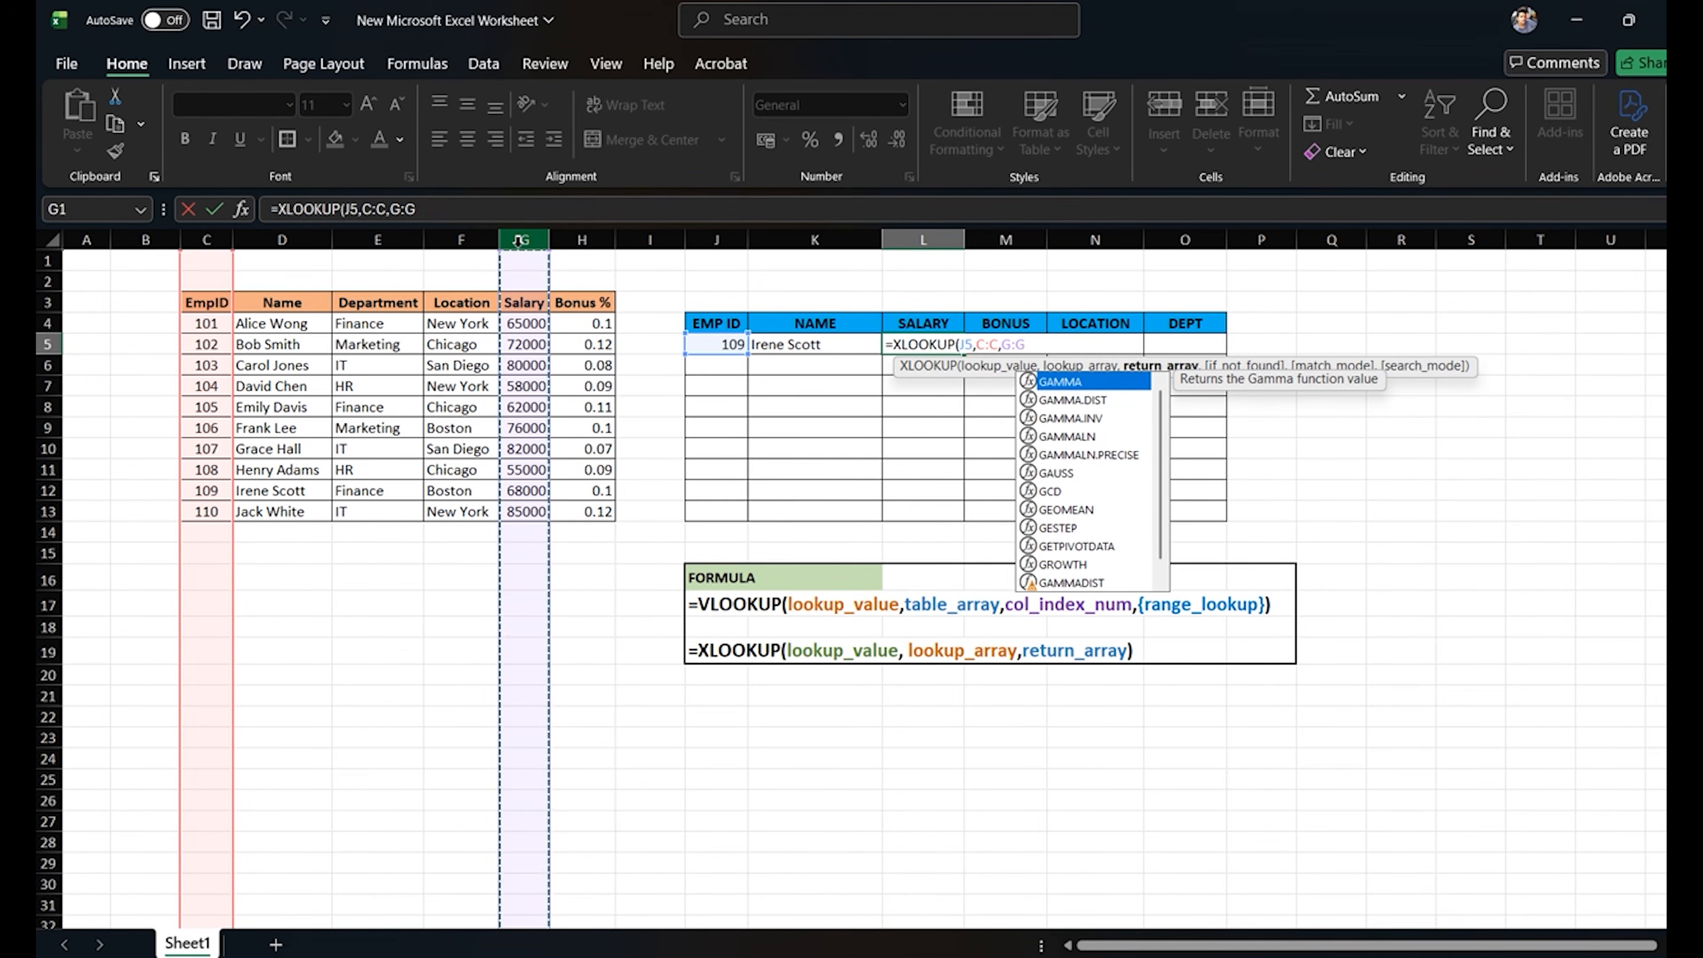
text())
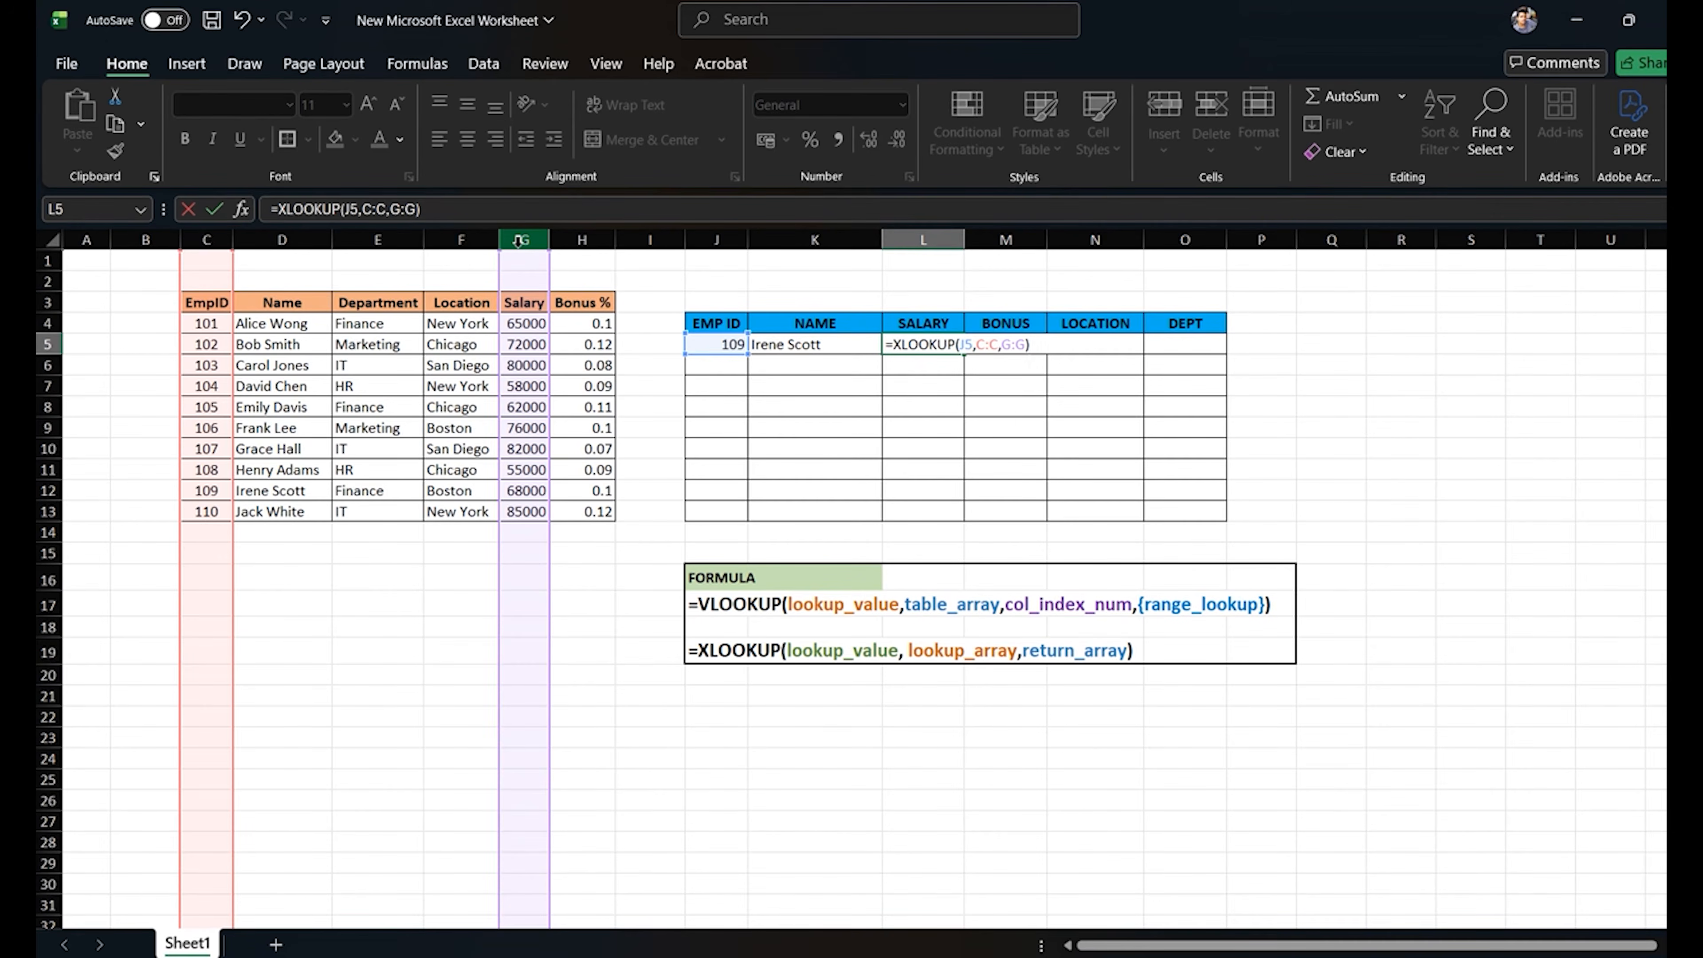
key(Return)
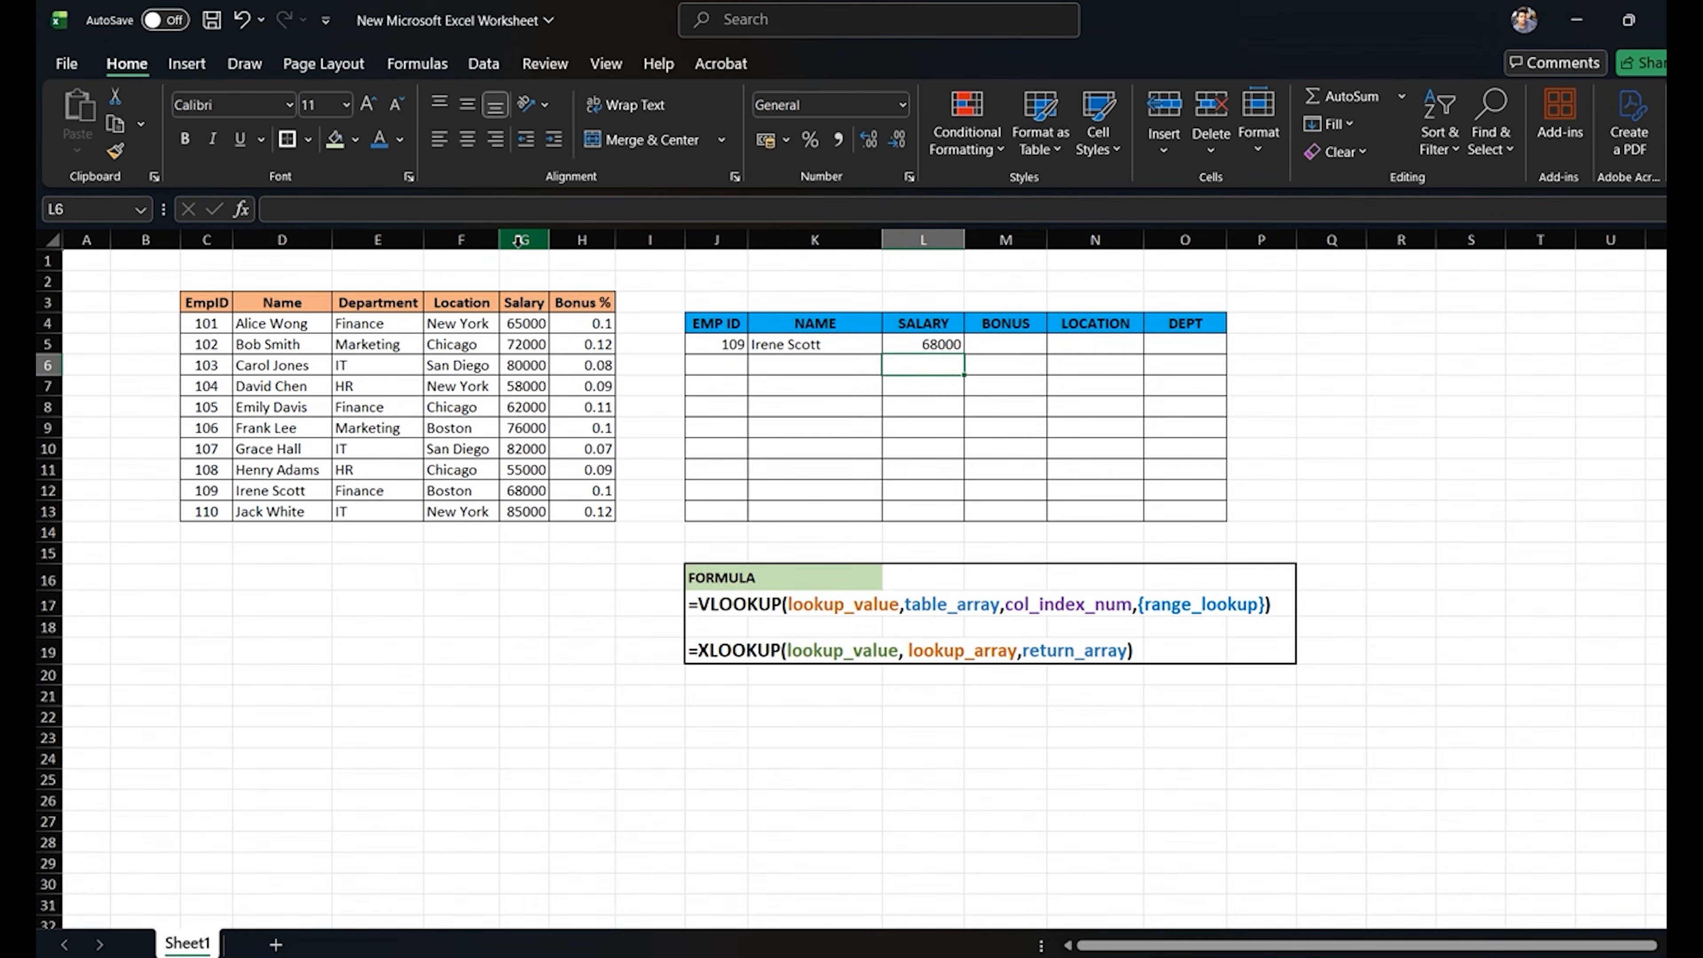
click(518, 241)
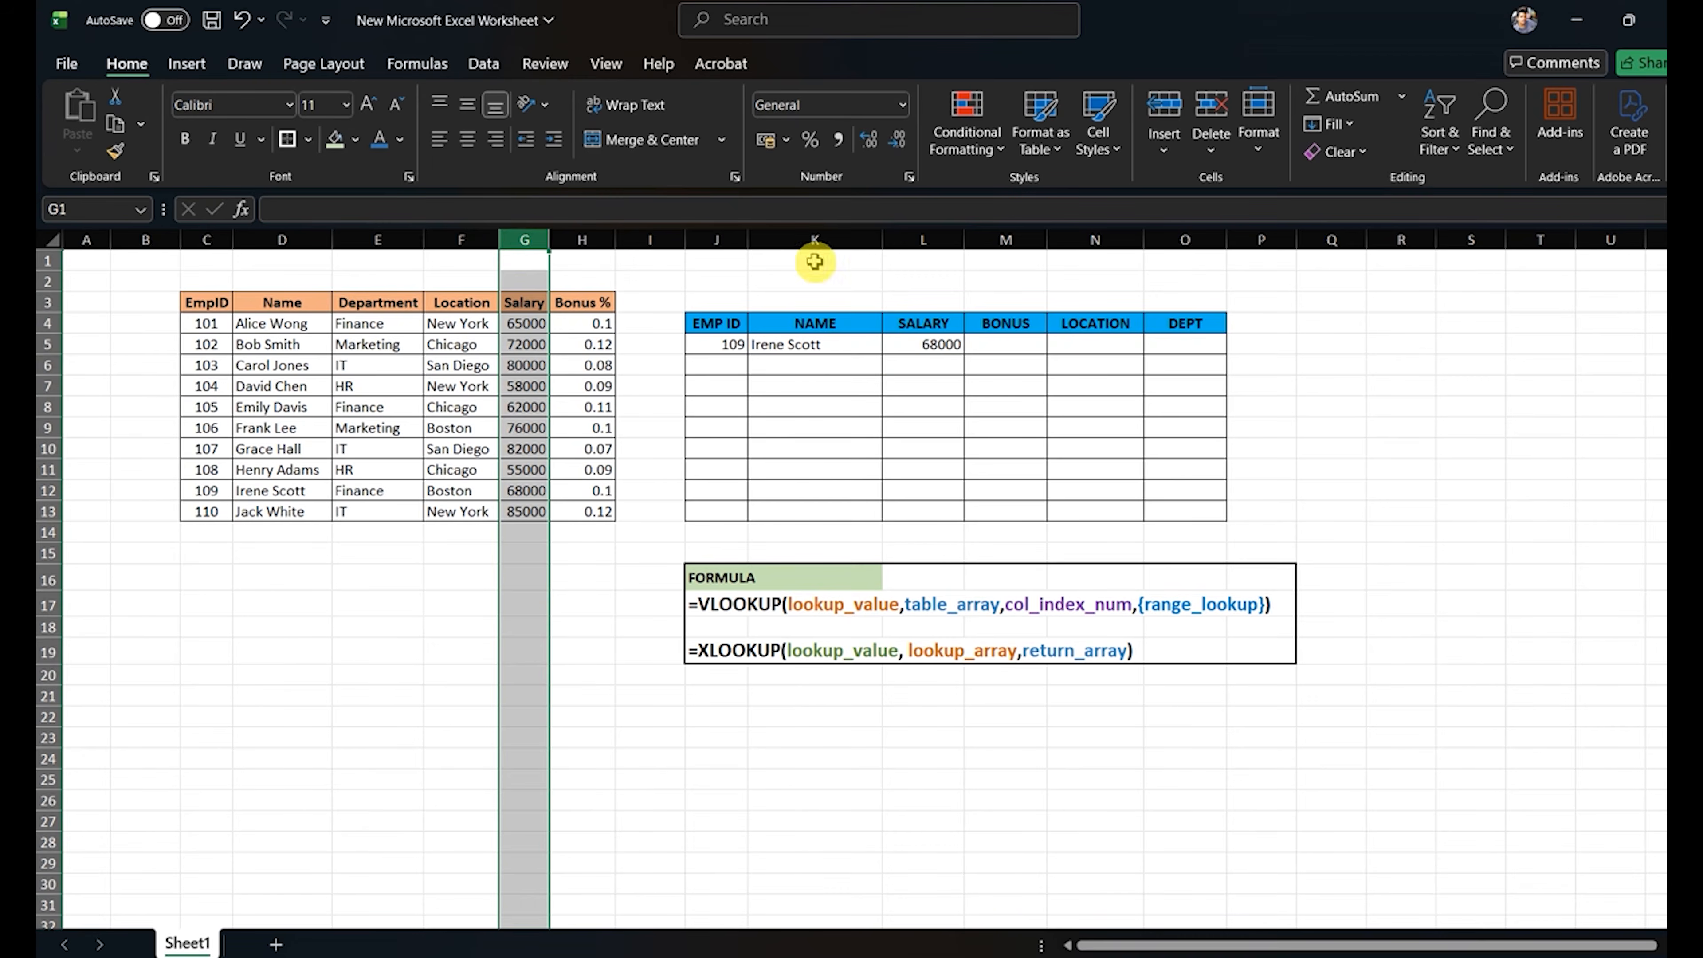
Start an XLOOKUP formula in the Bonus cell M5 with J5 as the lookup value.
click(994, 349)
text(=)
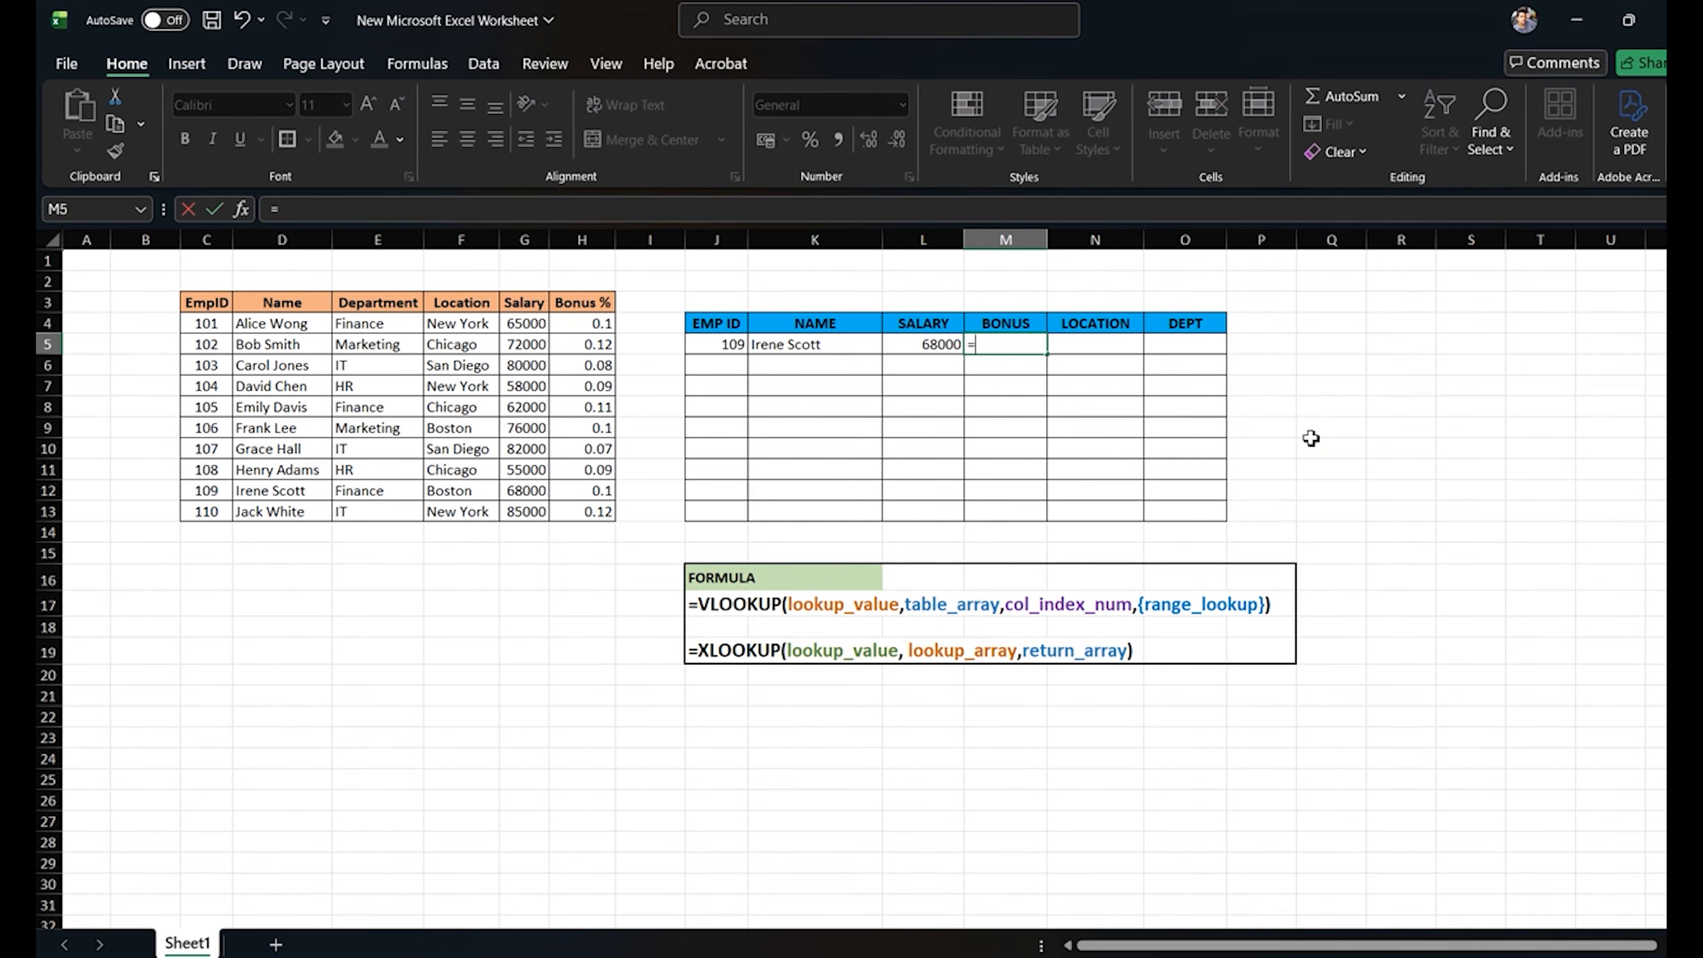
text(xl)
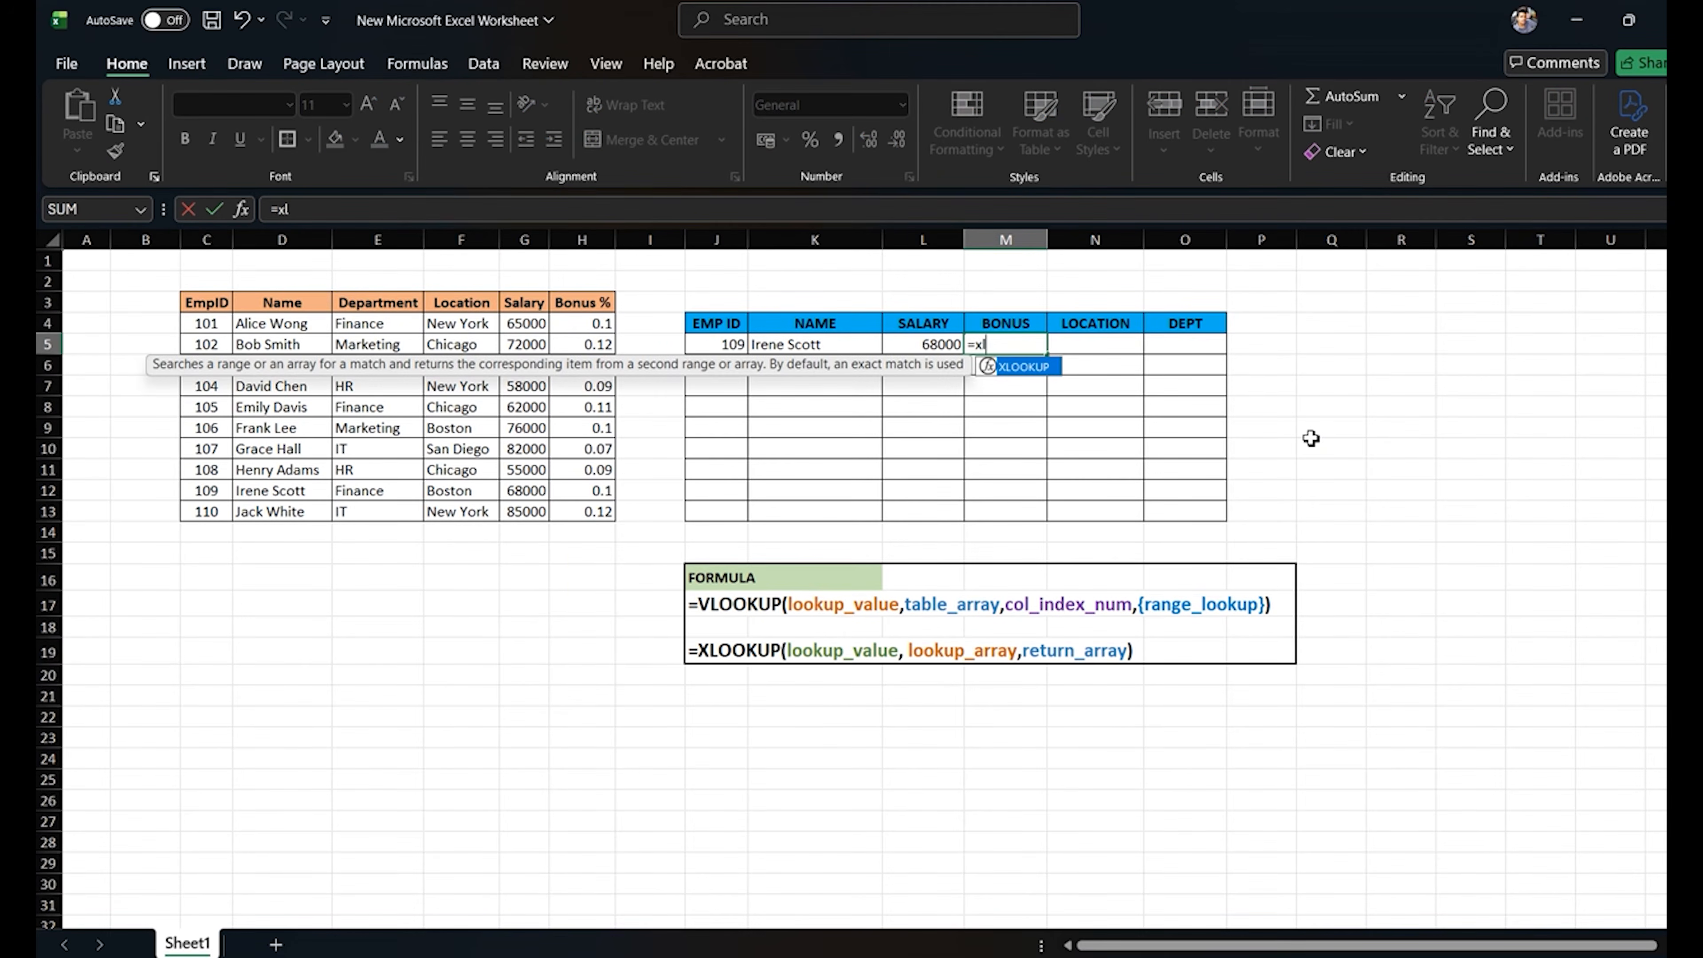
key(Tab)
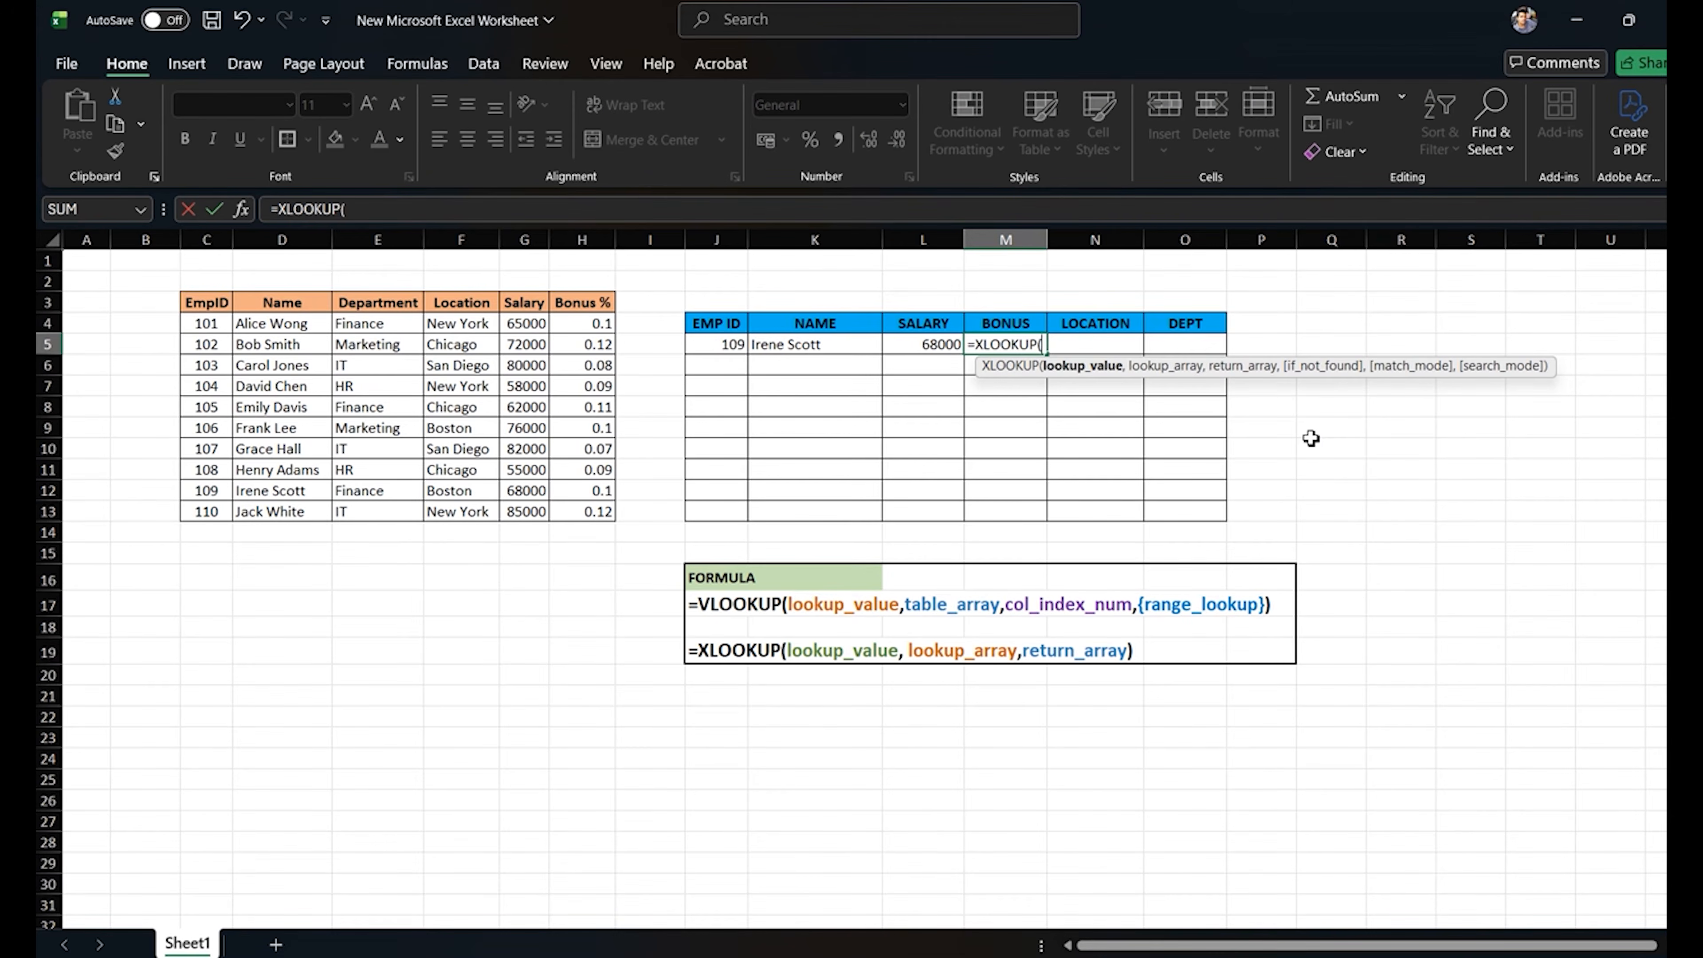
click(729, 347)
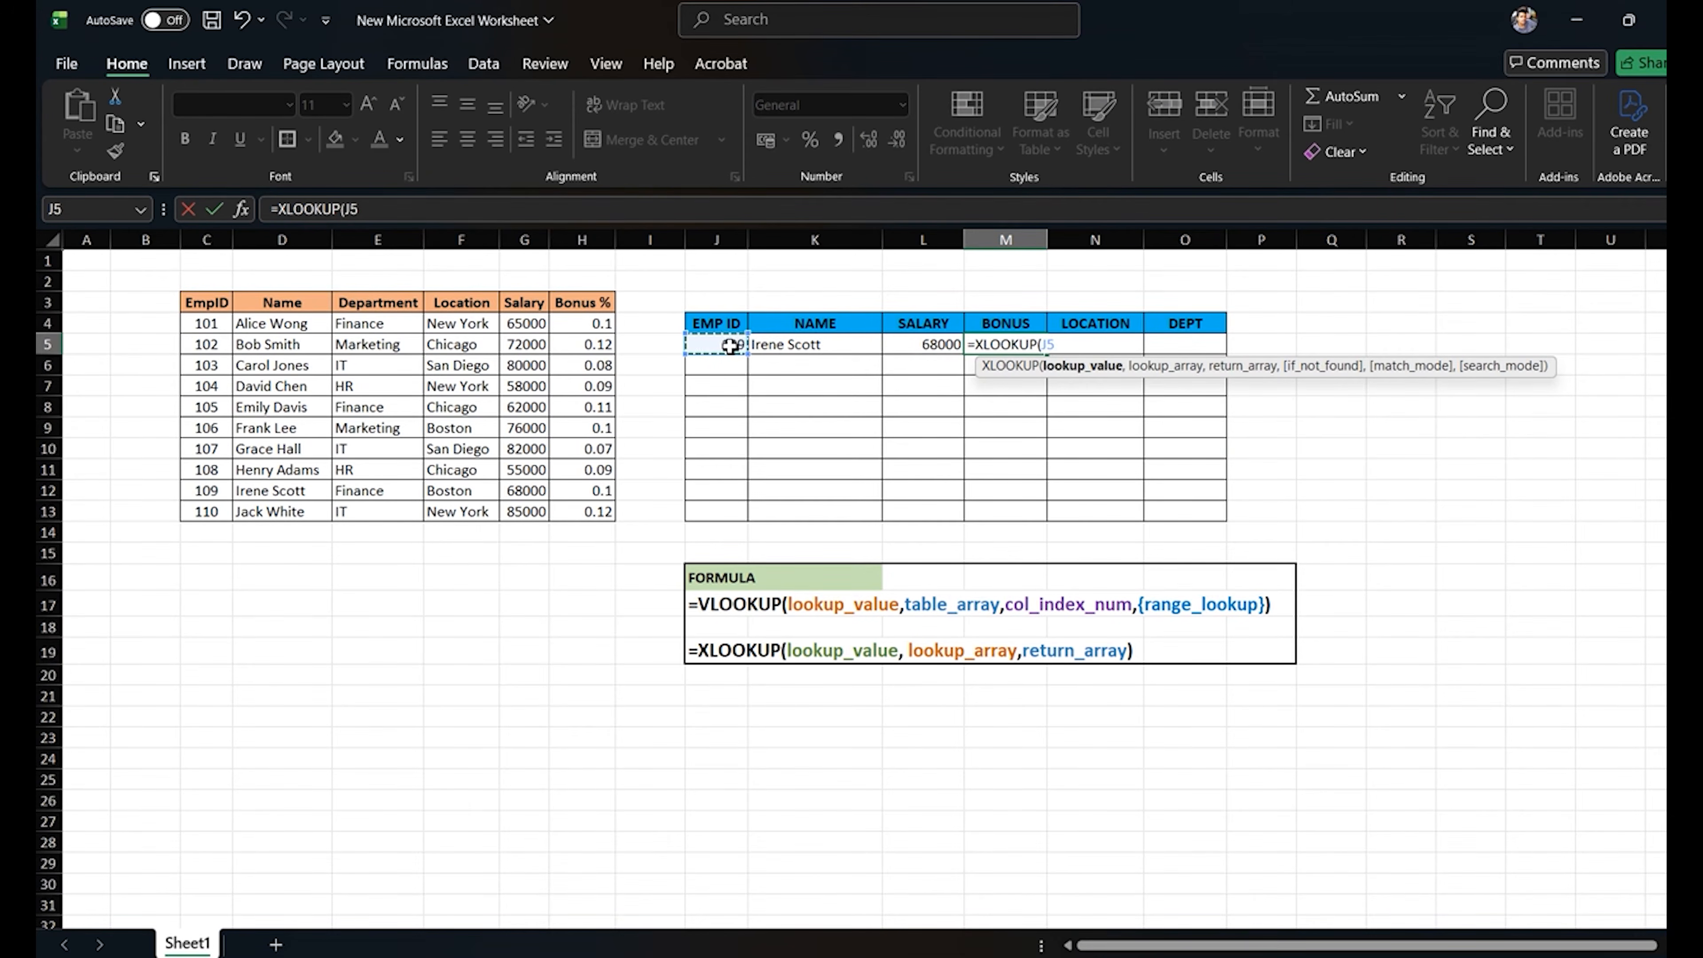
text(,)
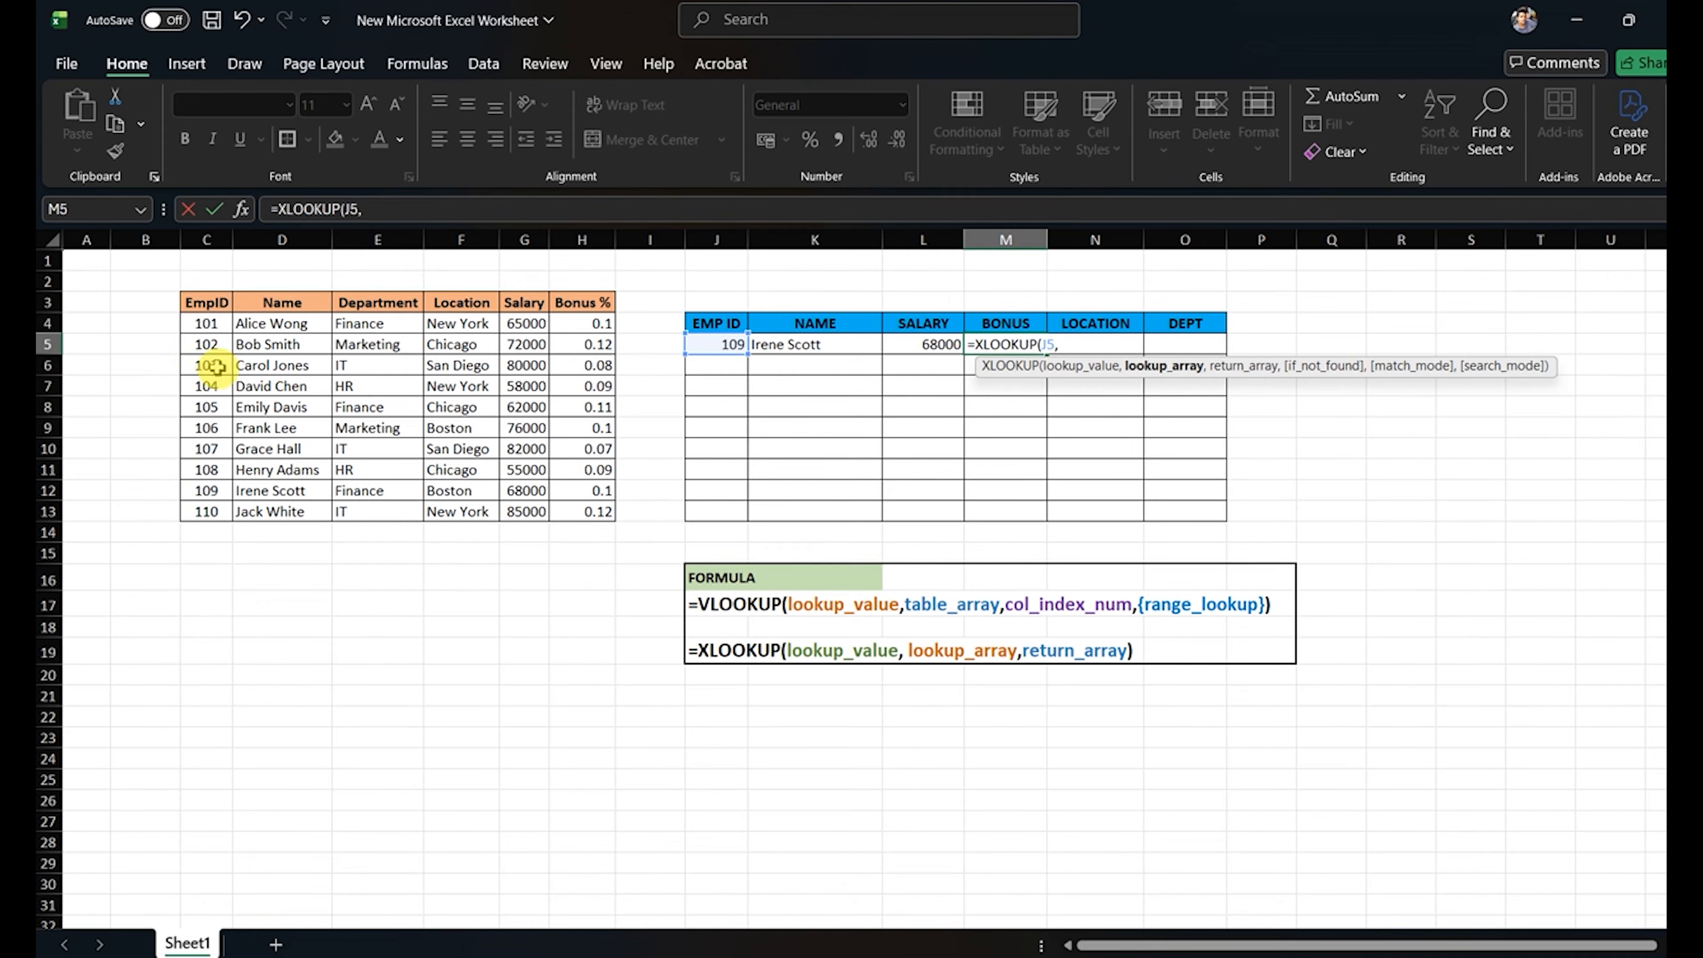
Complete the XLOOKUP in M5 with C:C as the lookup array and the Bonus % column H:H as the return array.
click(209, 238)
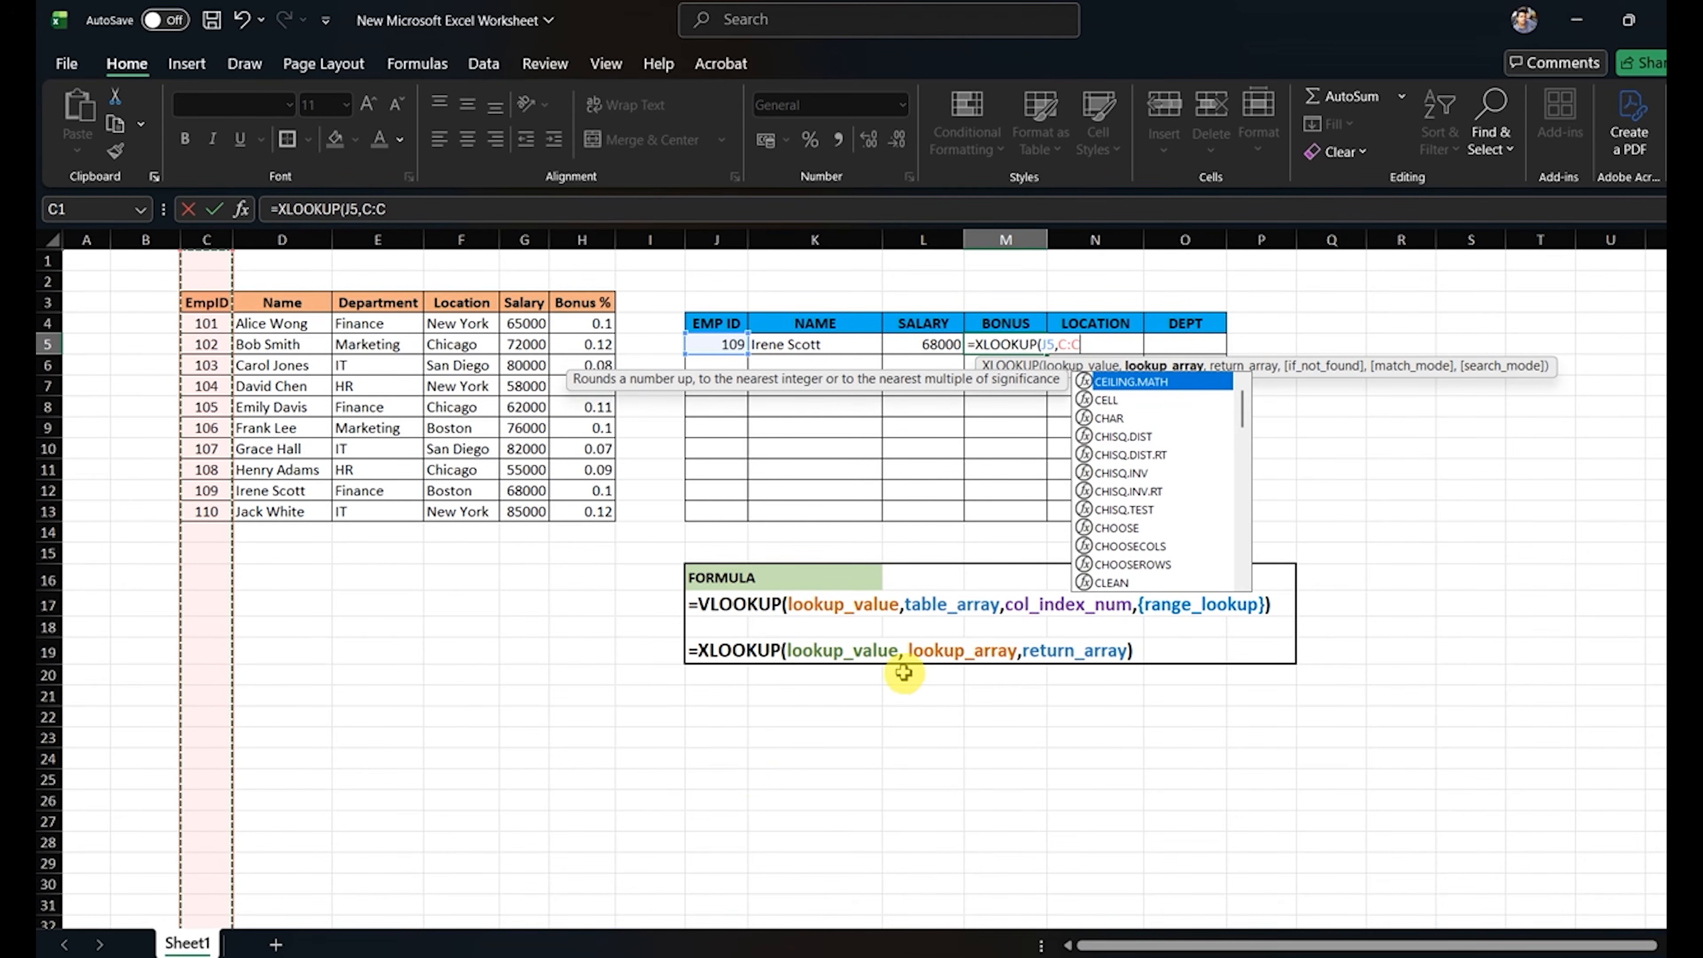
text(,)
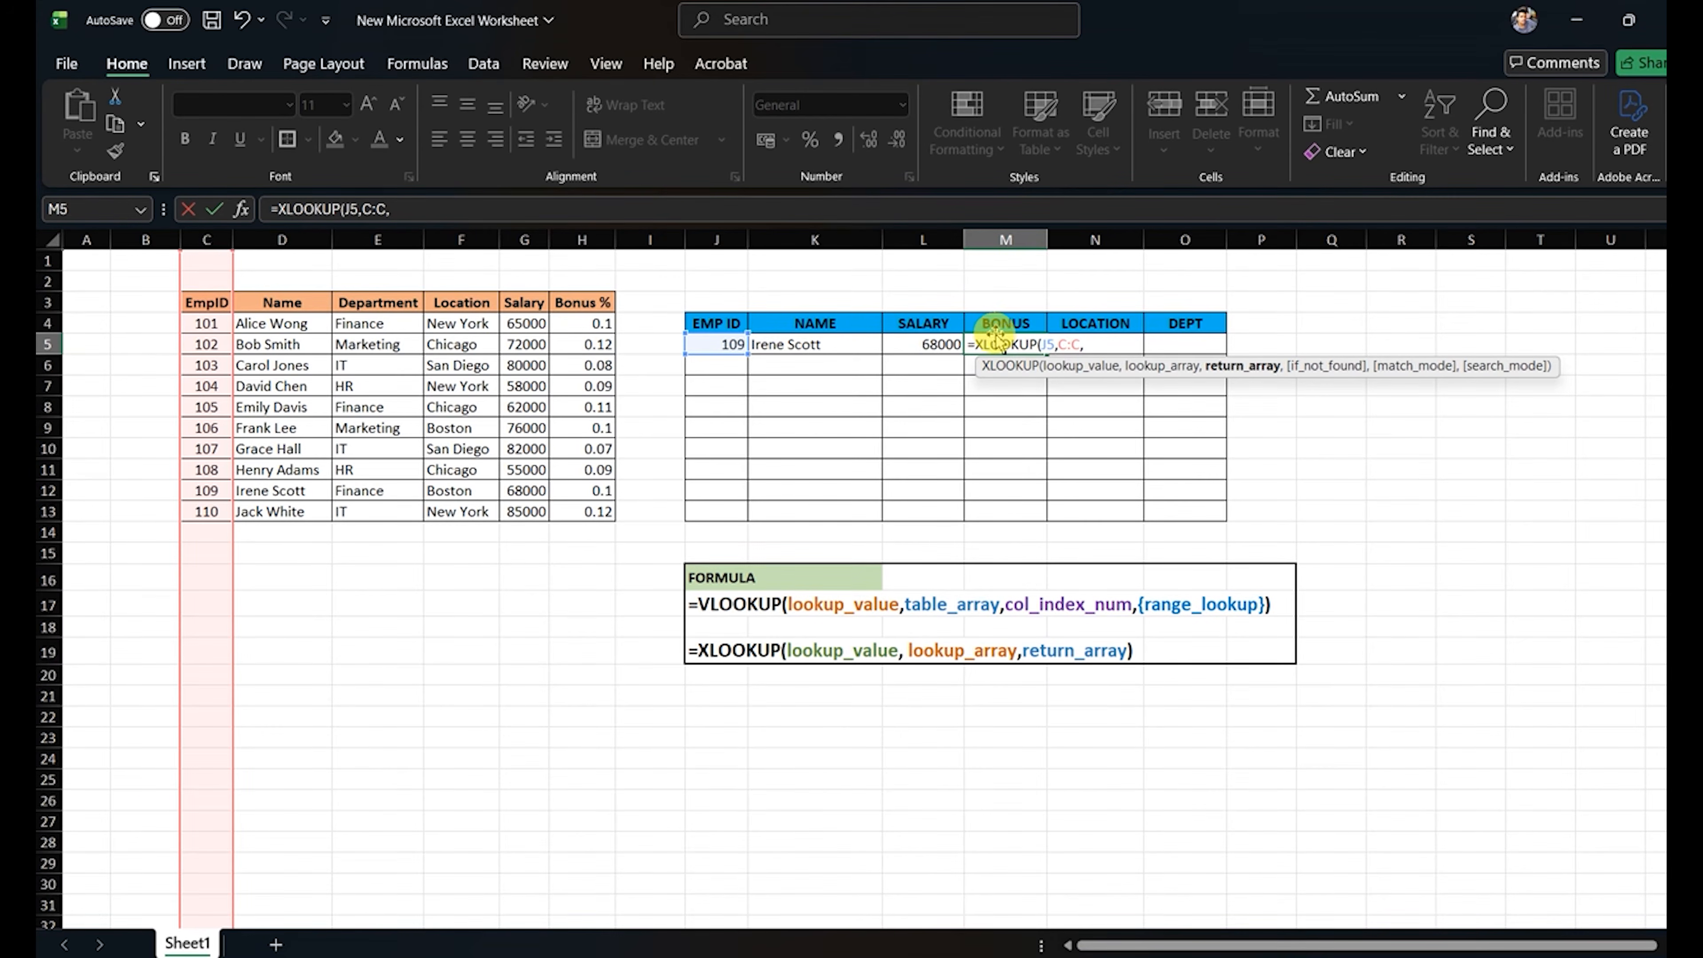
click(585, 238)
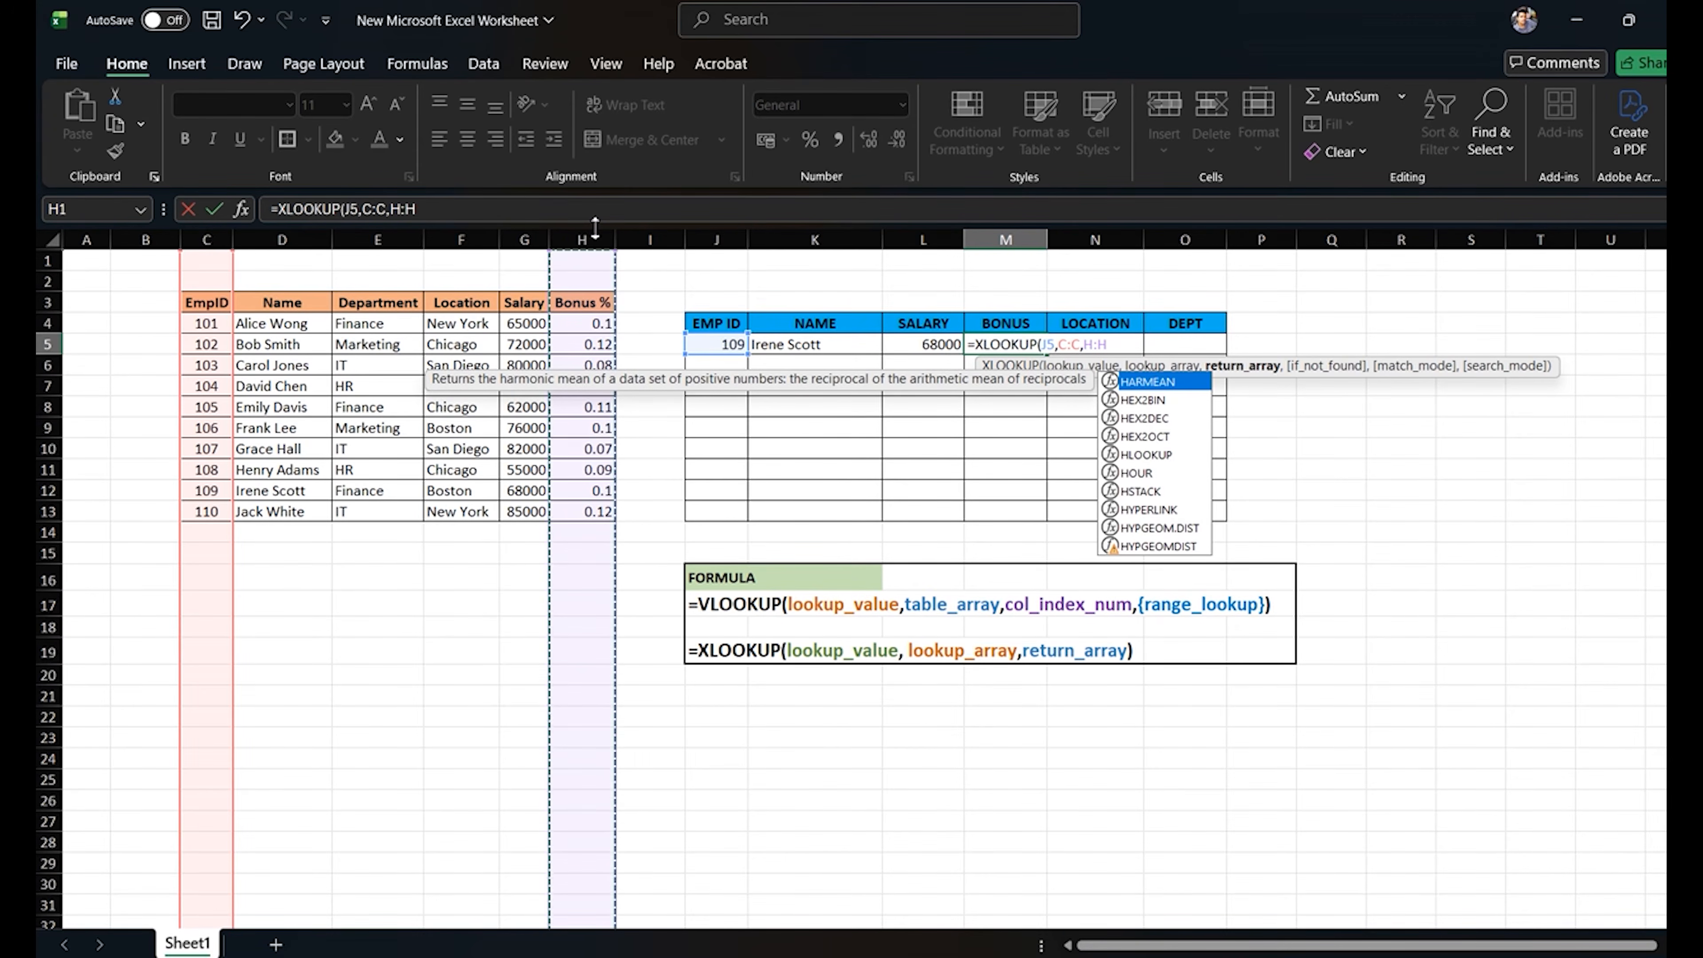
text())
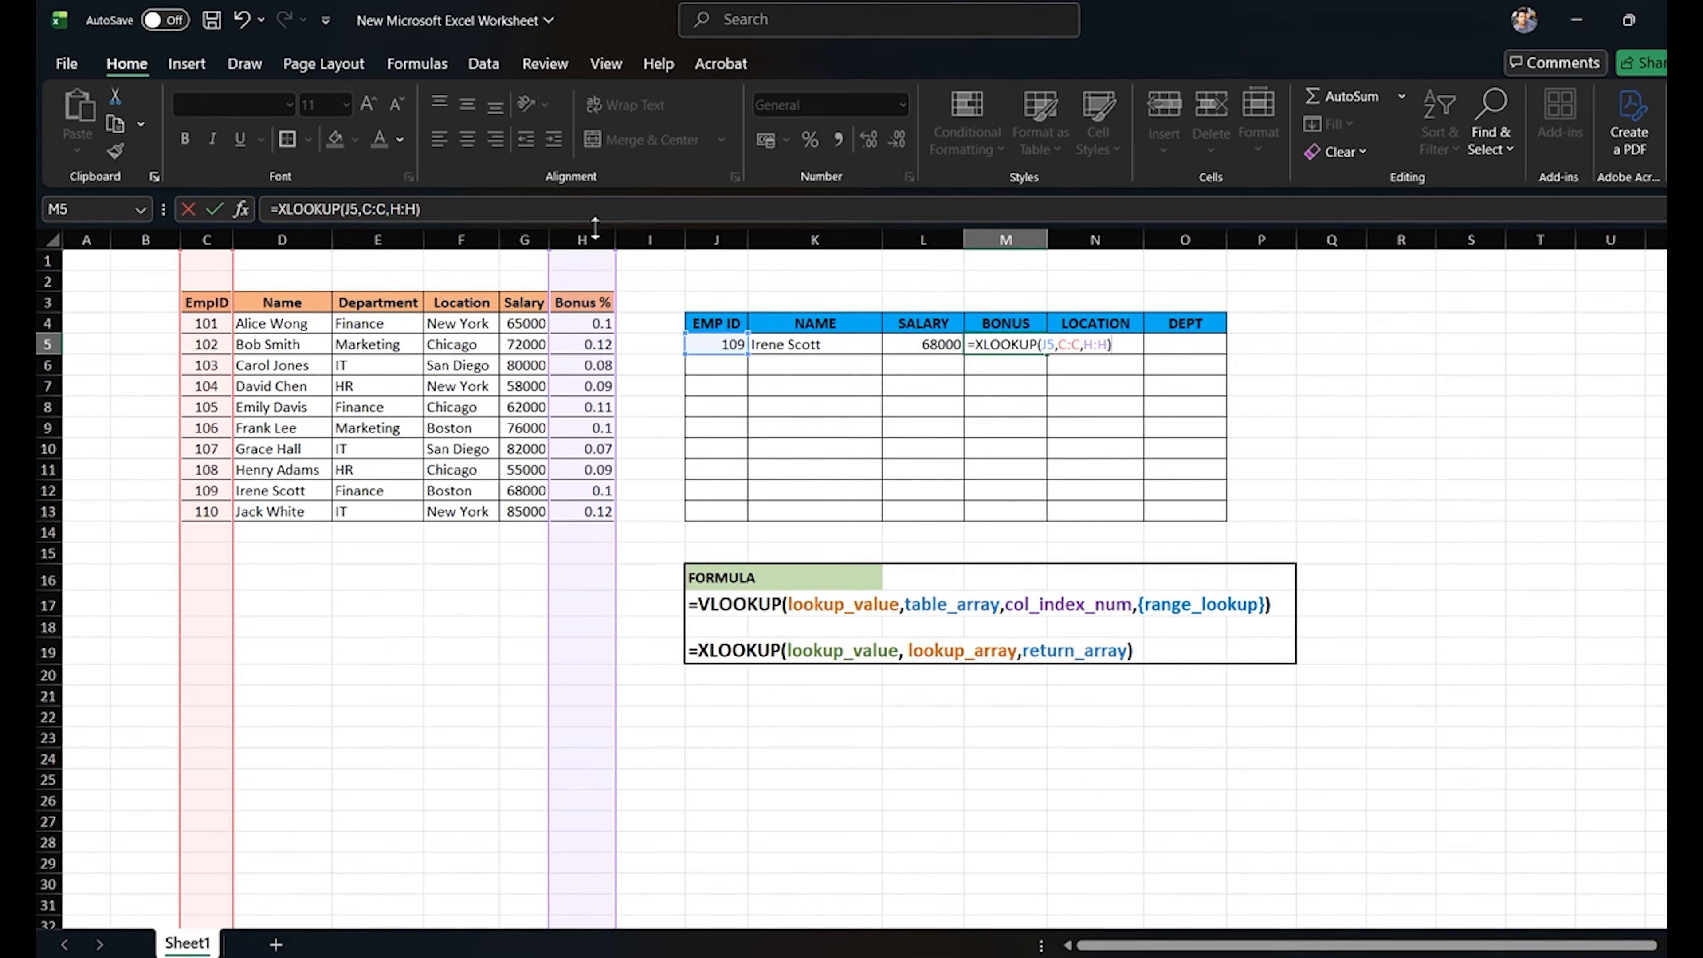
key(Return)
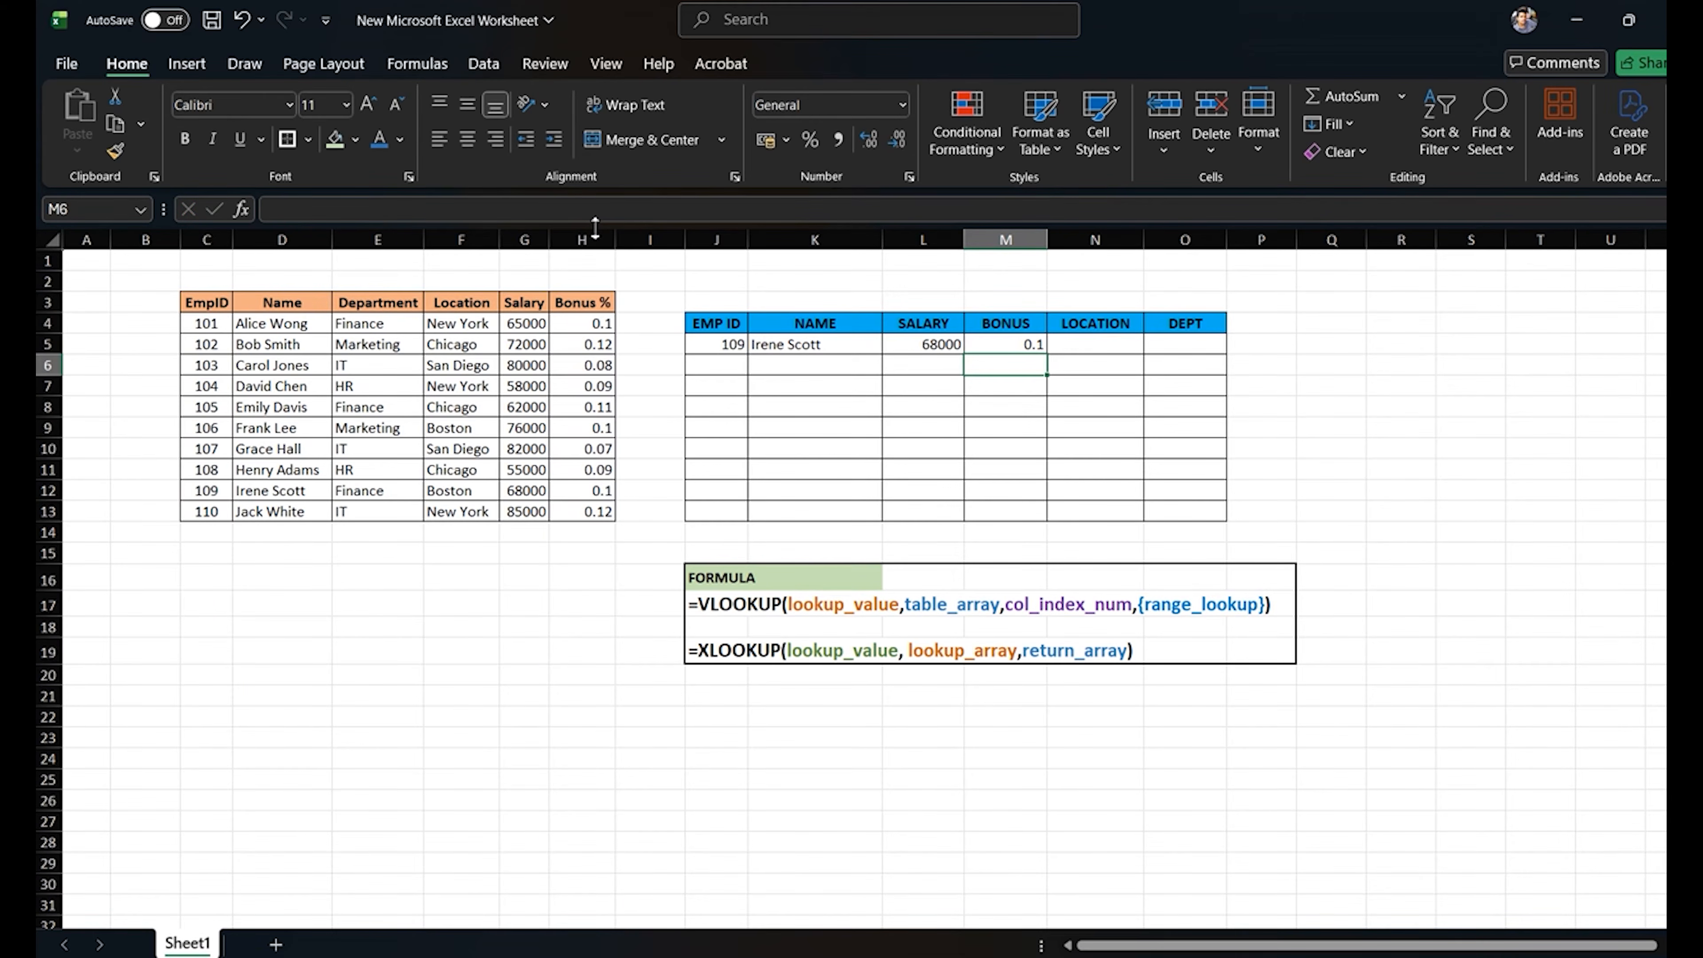
Start an XLOOKUP formula in the Location cell N5 with J5 as the lookup value.
key(Up)
key(Right)
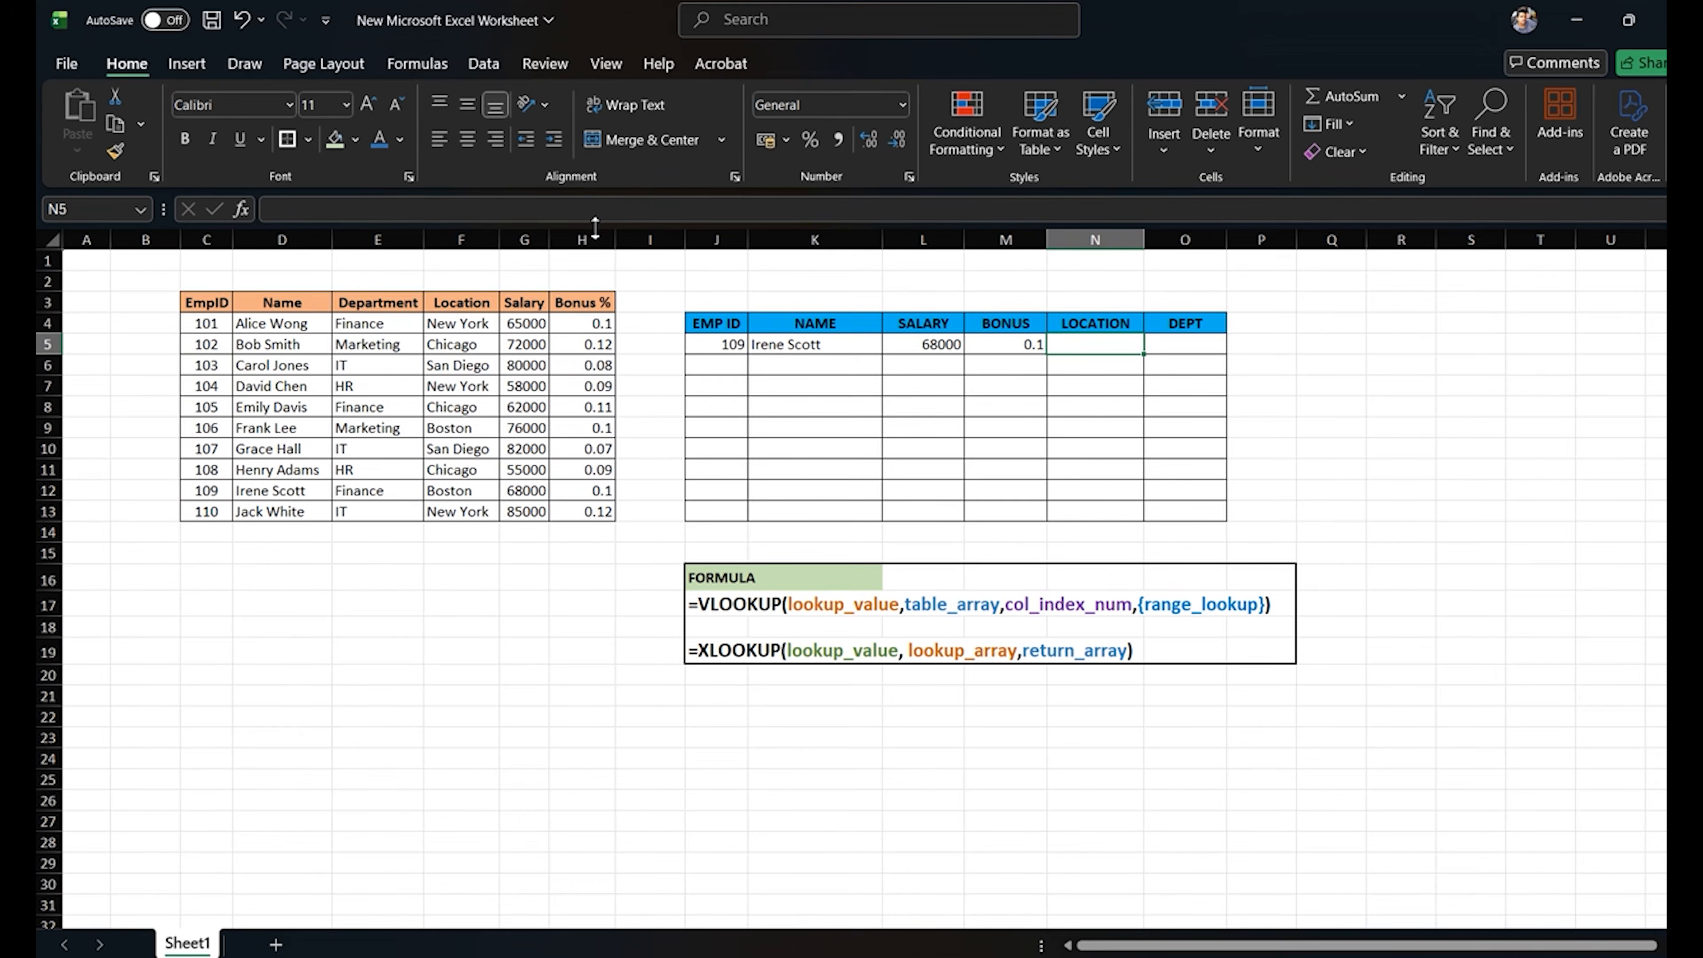
text(=xloo)
key(Tab)
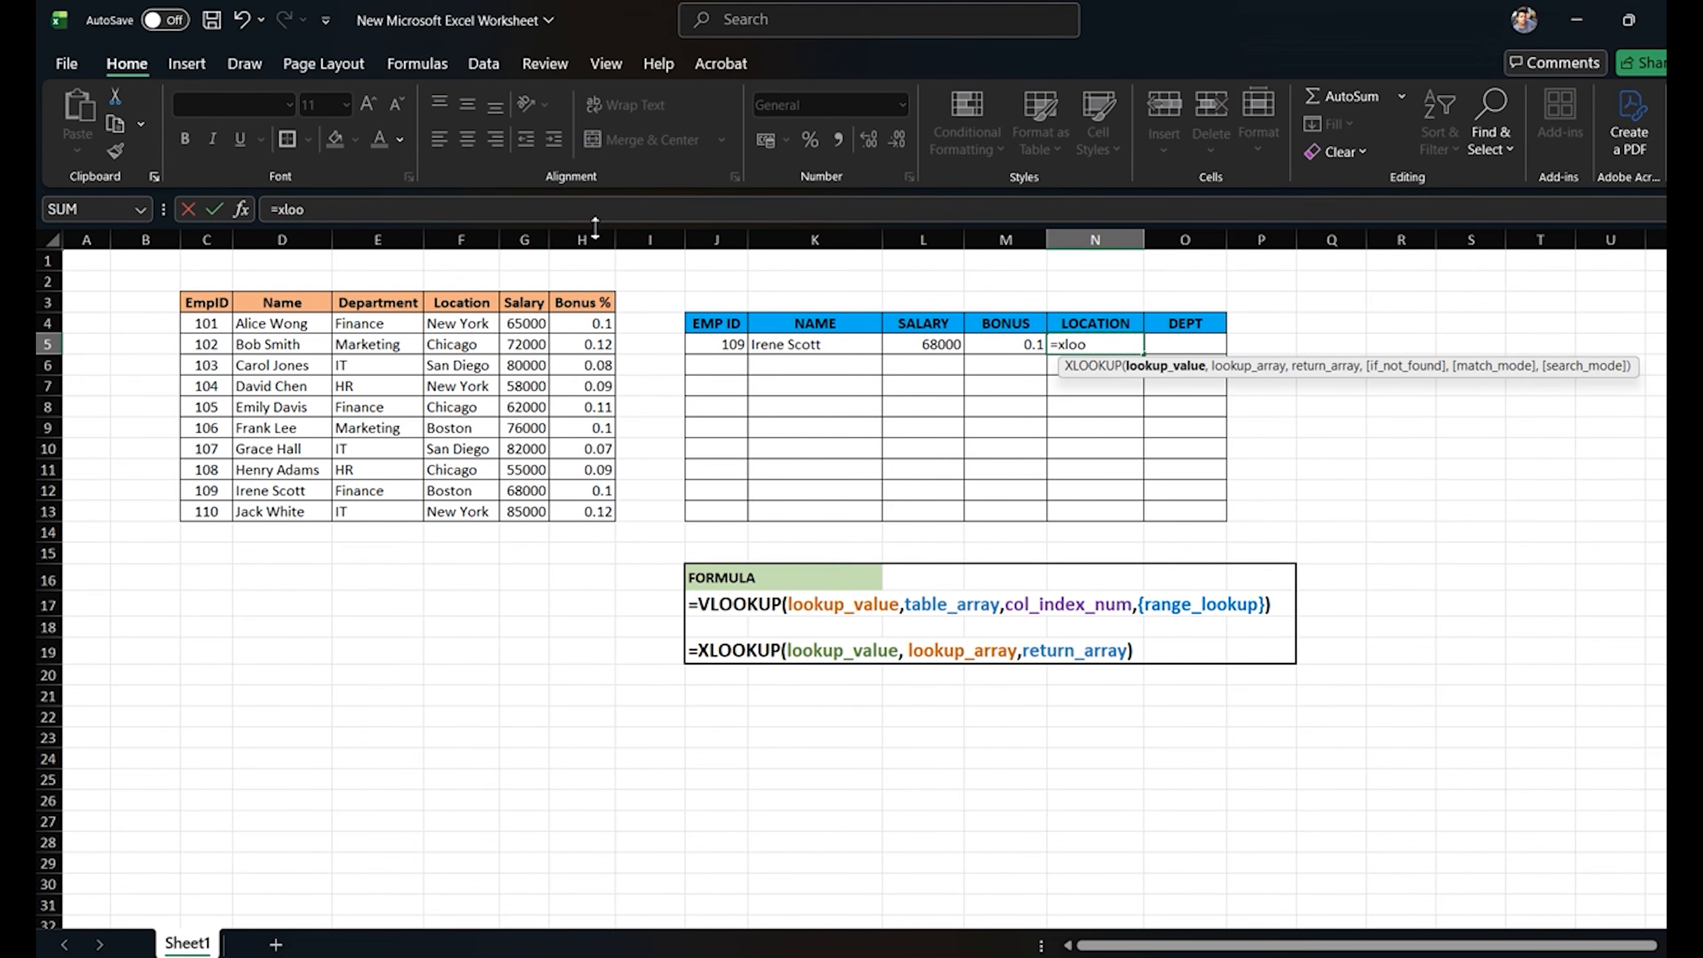
click(720, 349)
text(,)
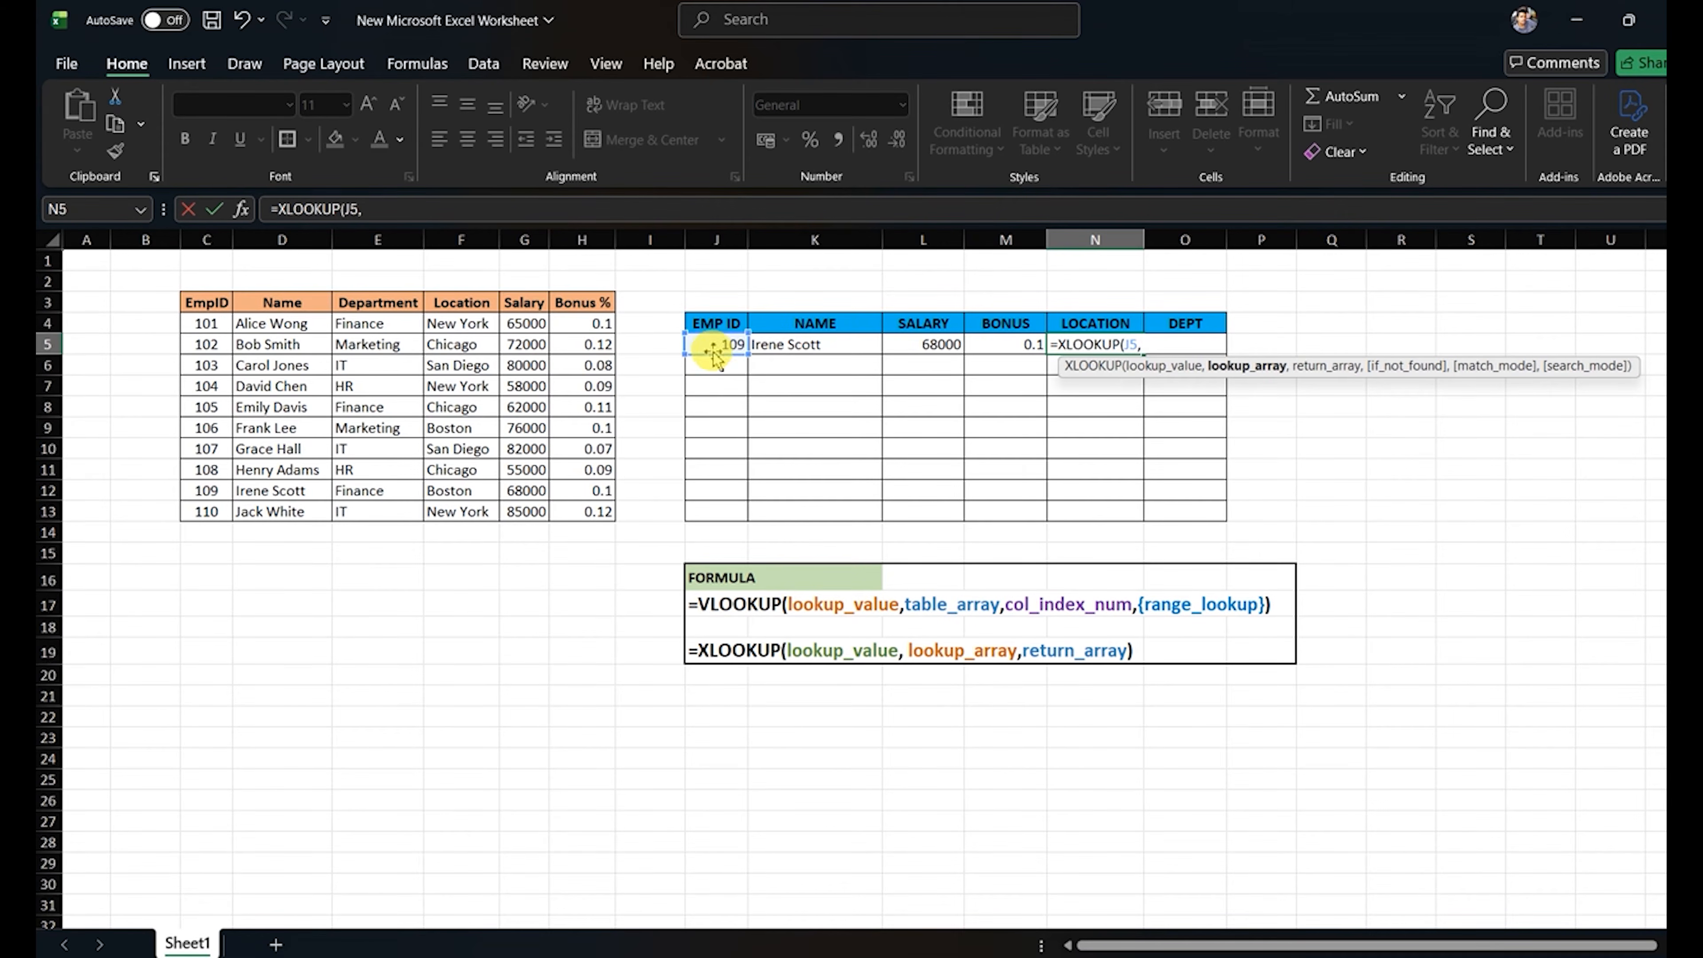
Complete the XLOOKUP in N5 with lookup array C:C and return array F:F, and check its result against the source row.
click(208, 239)
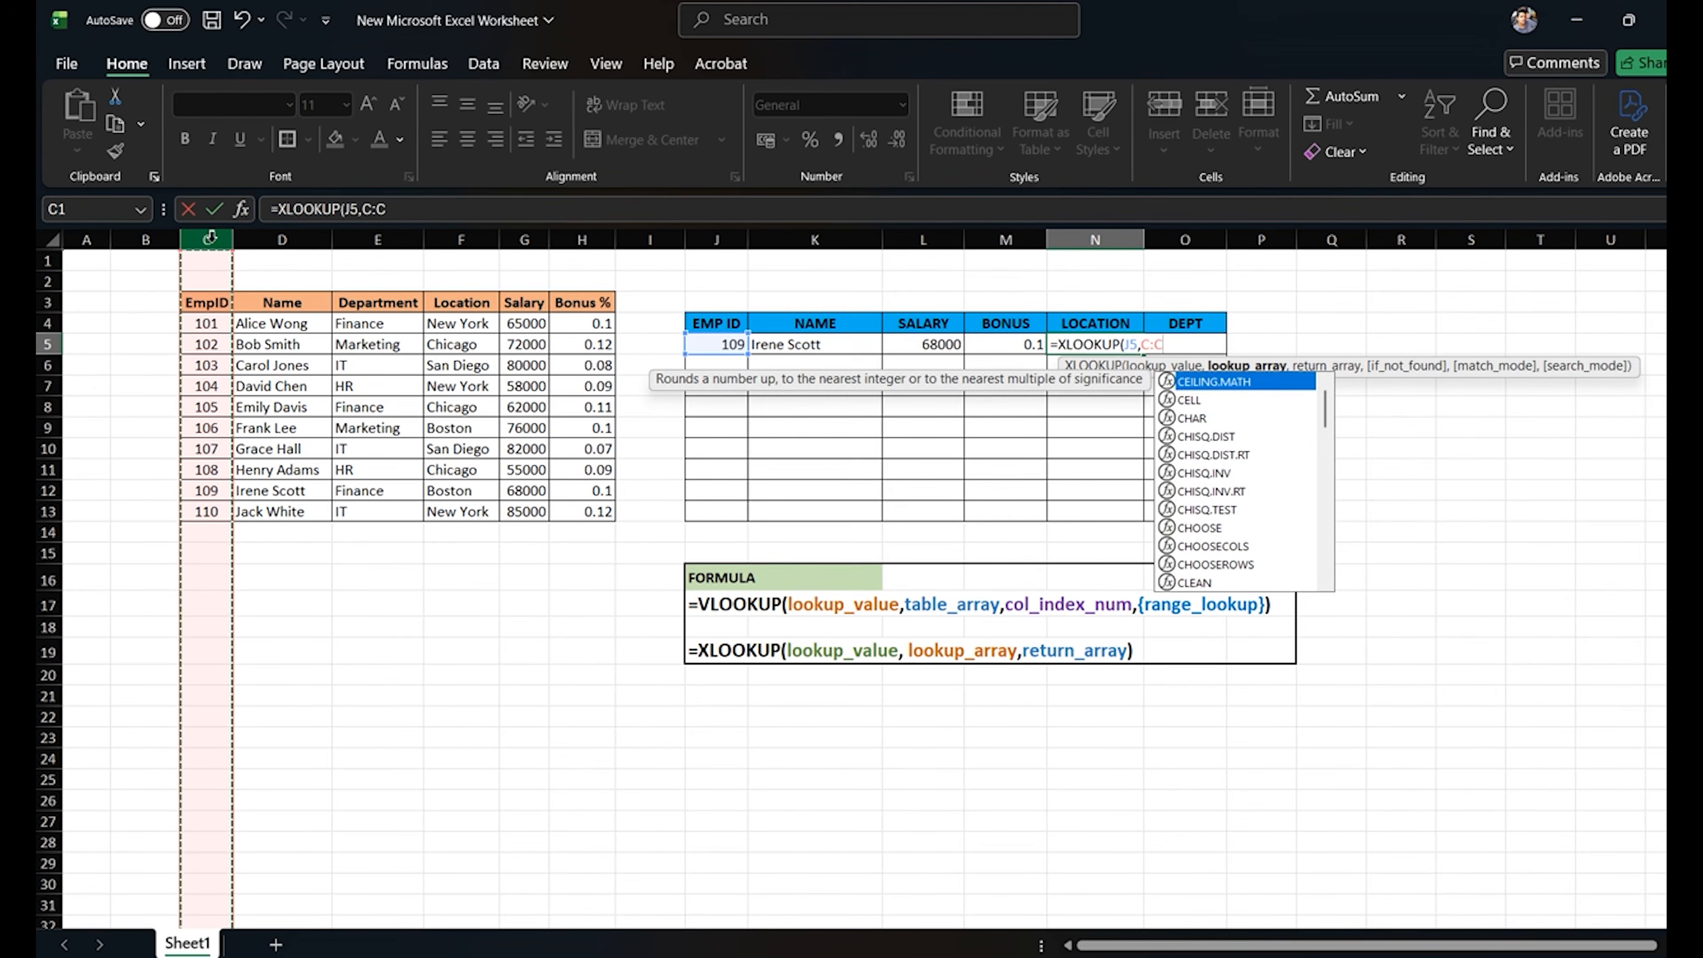
text(,)
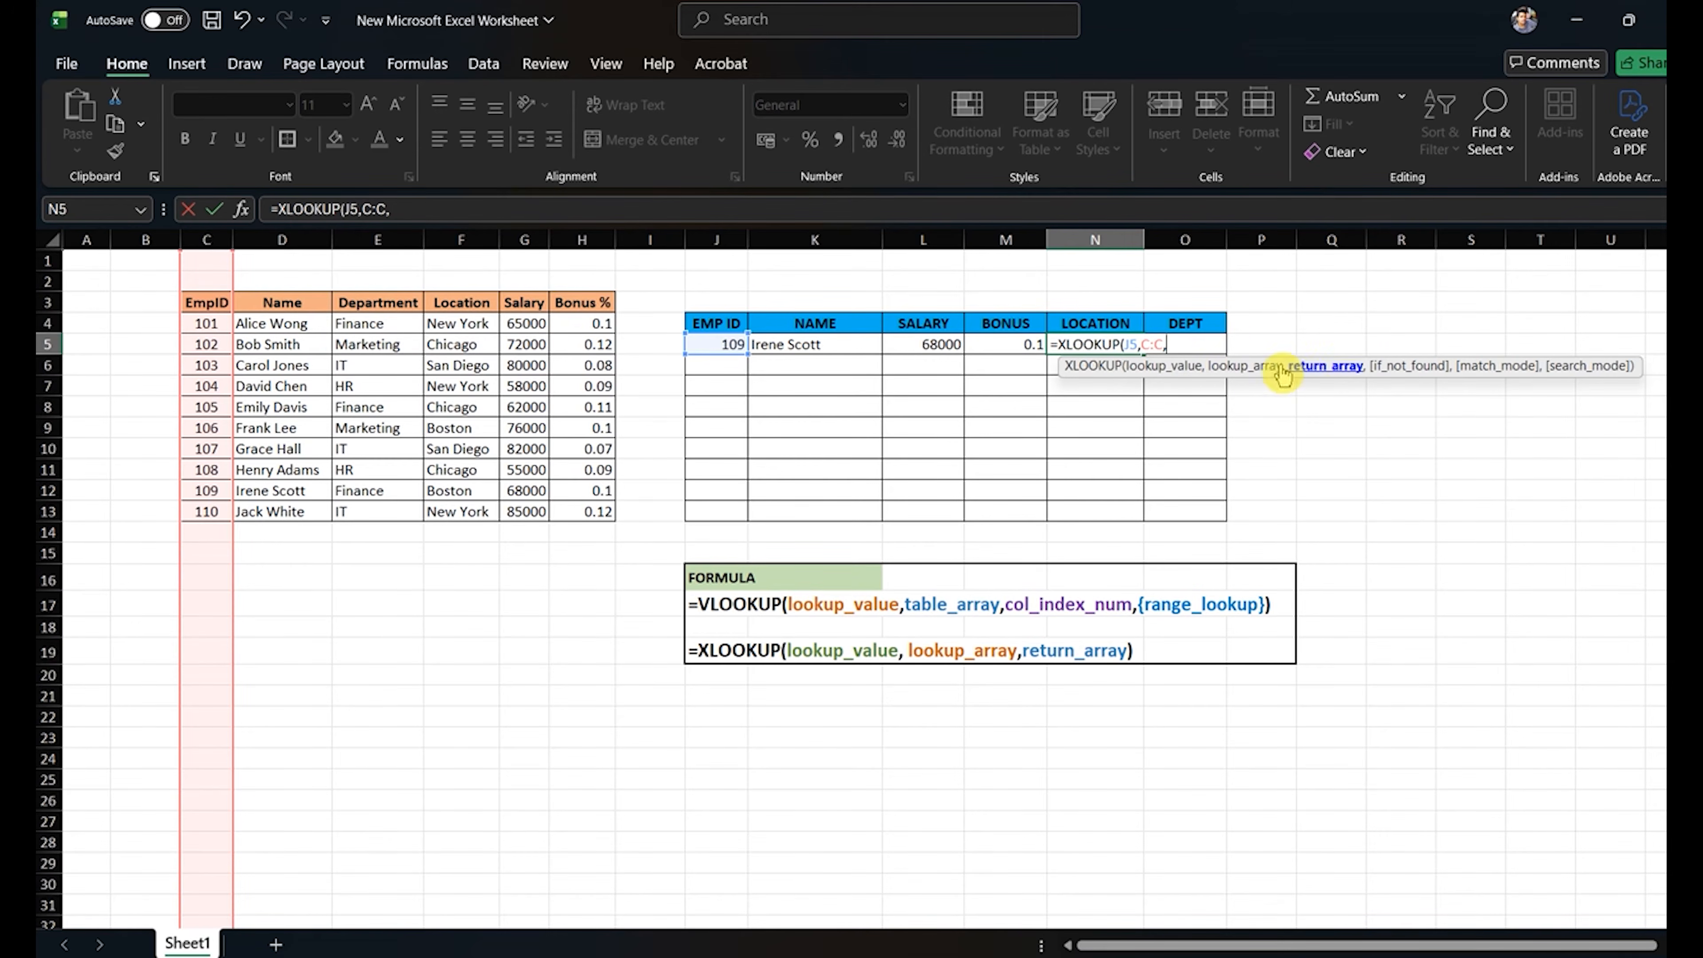
click(475, 240)
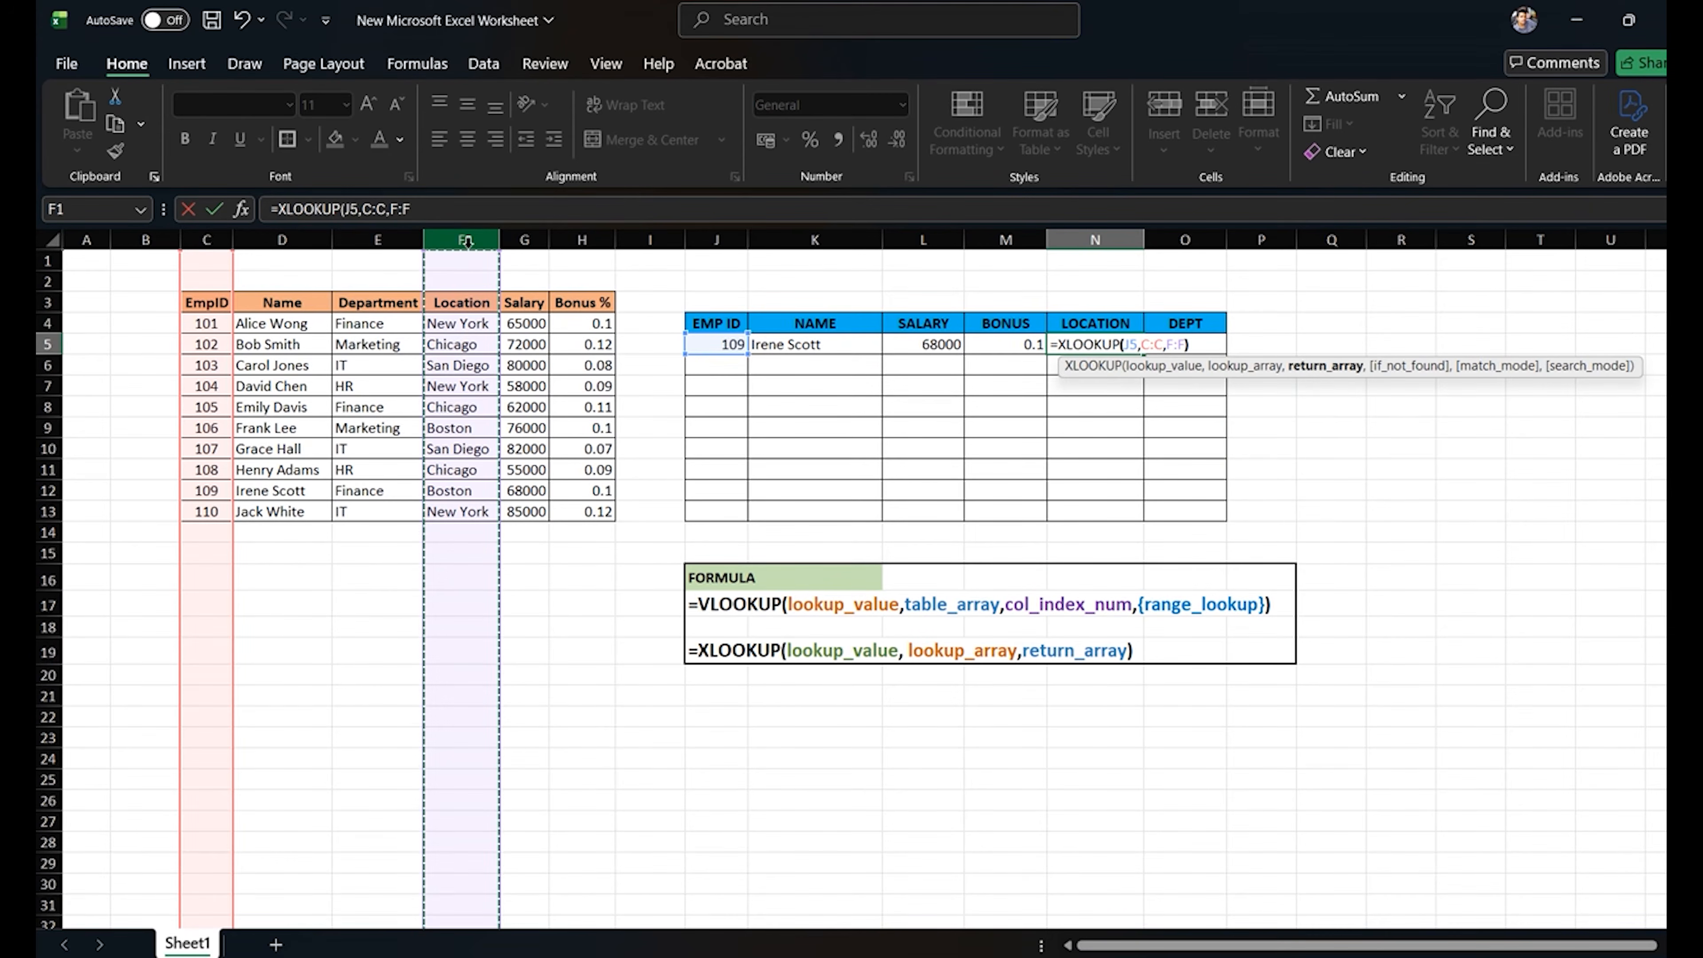
key(Return)
key(Up)
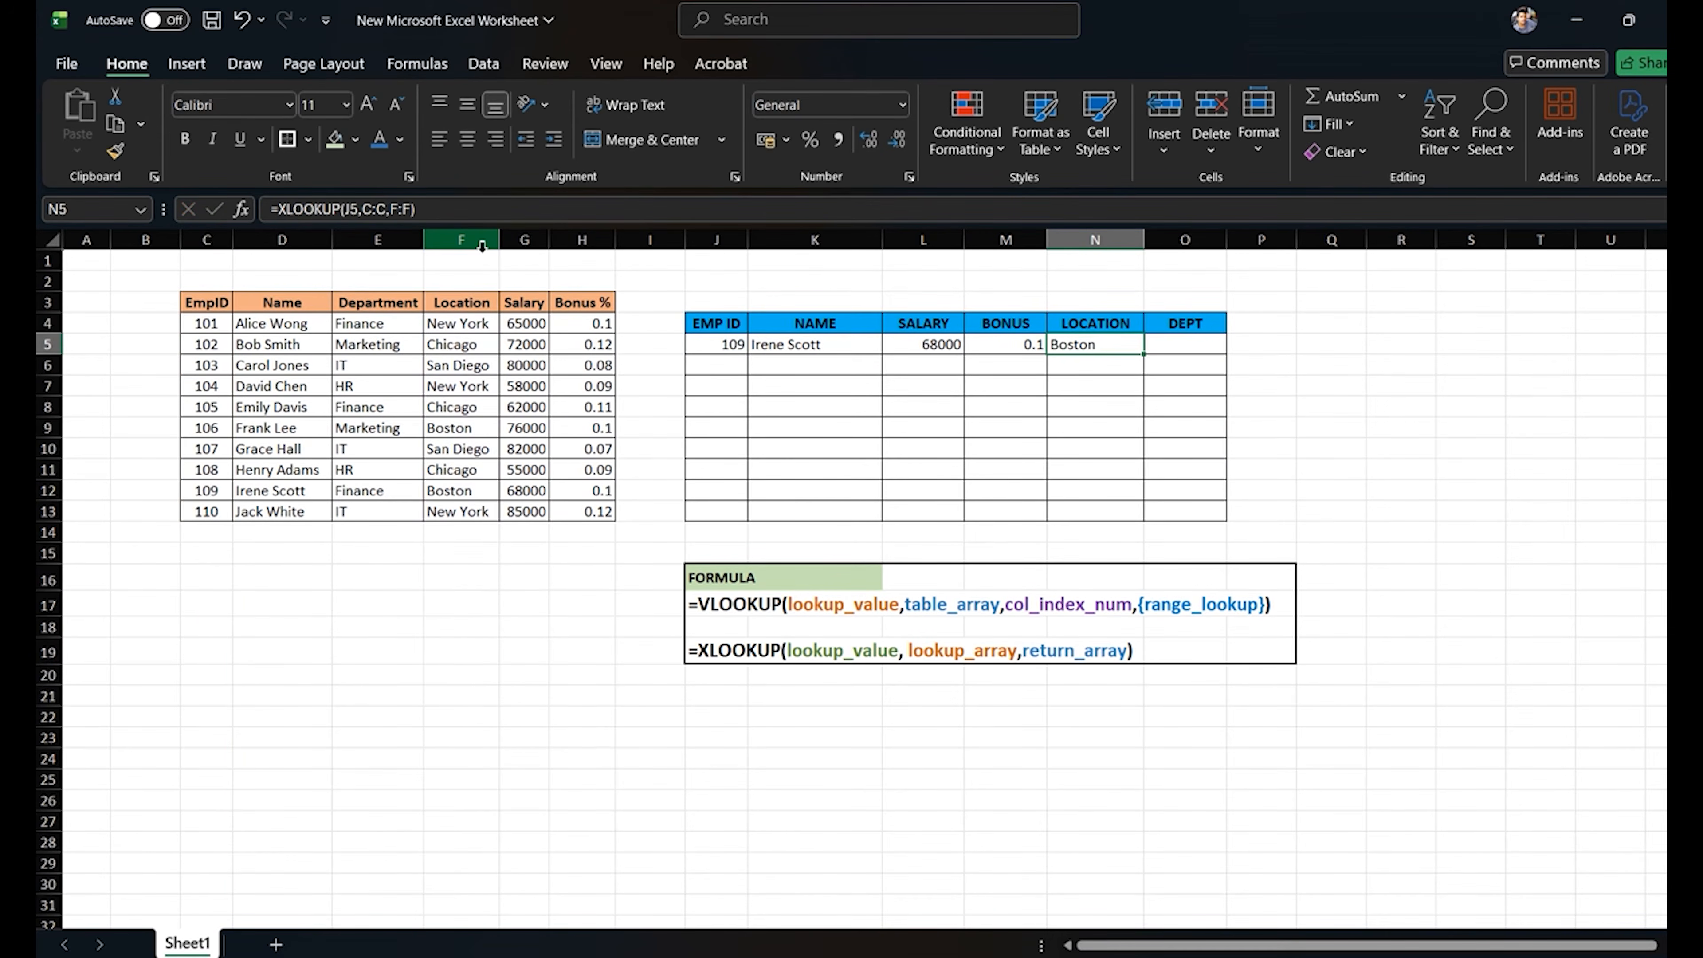
click(721, 343)
click(449, 491)
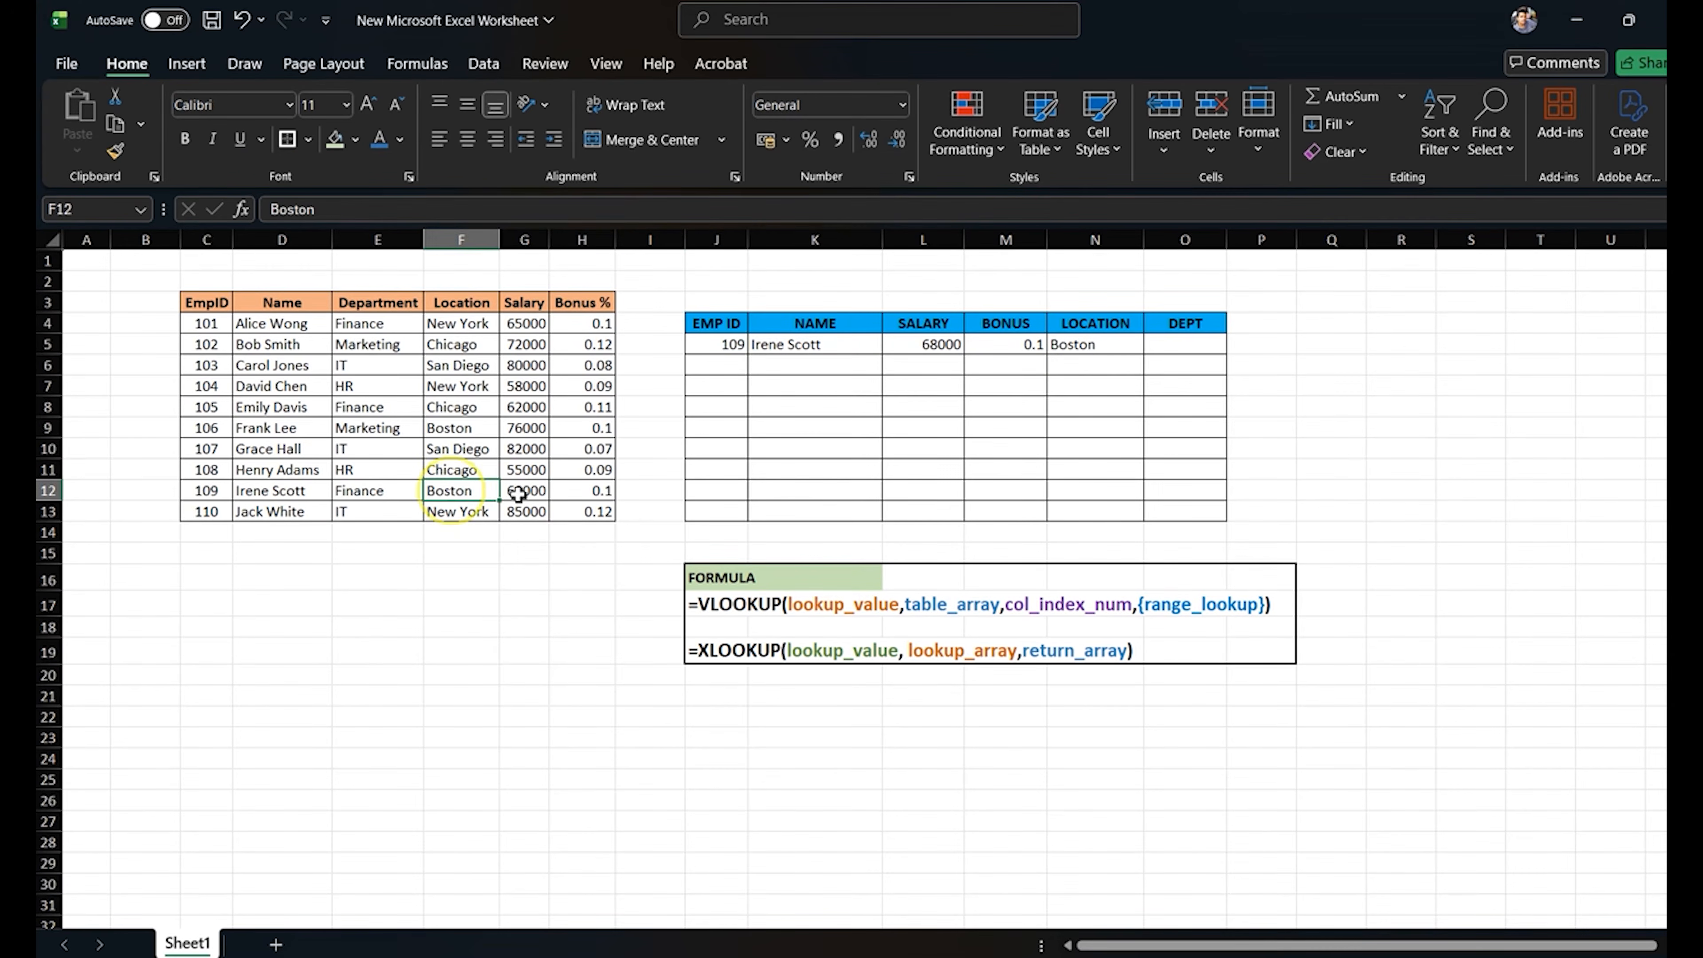
click(1071, 346)
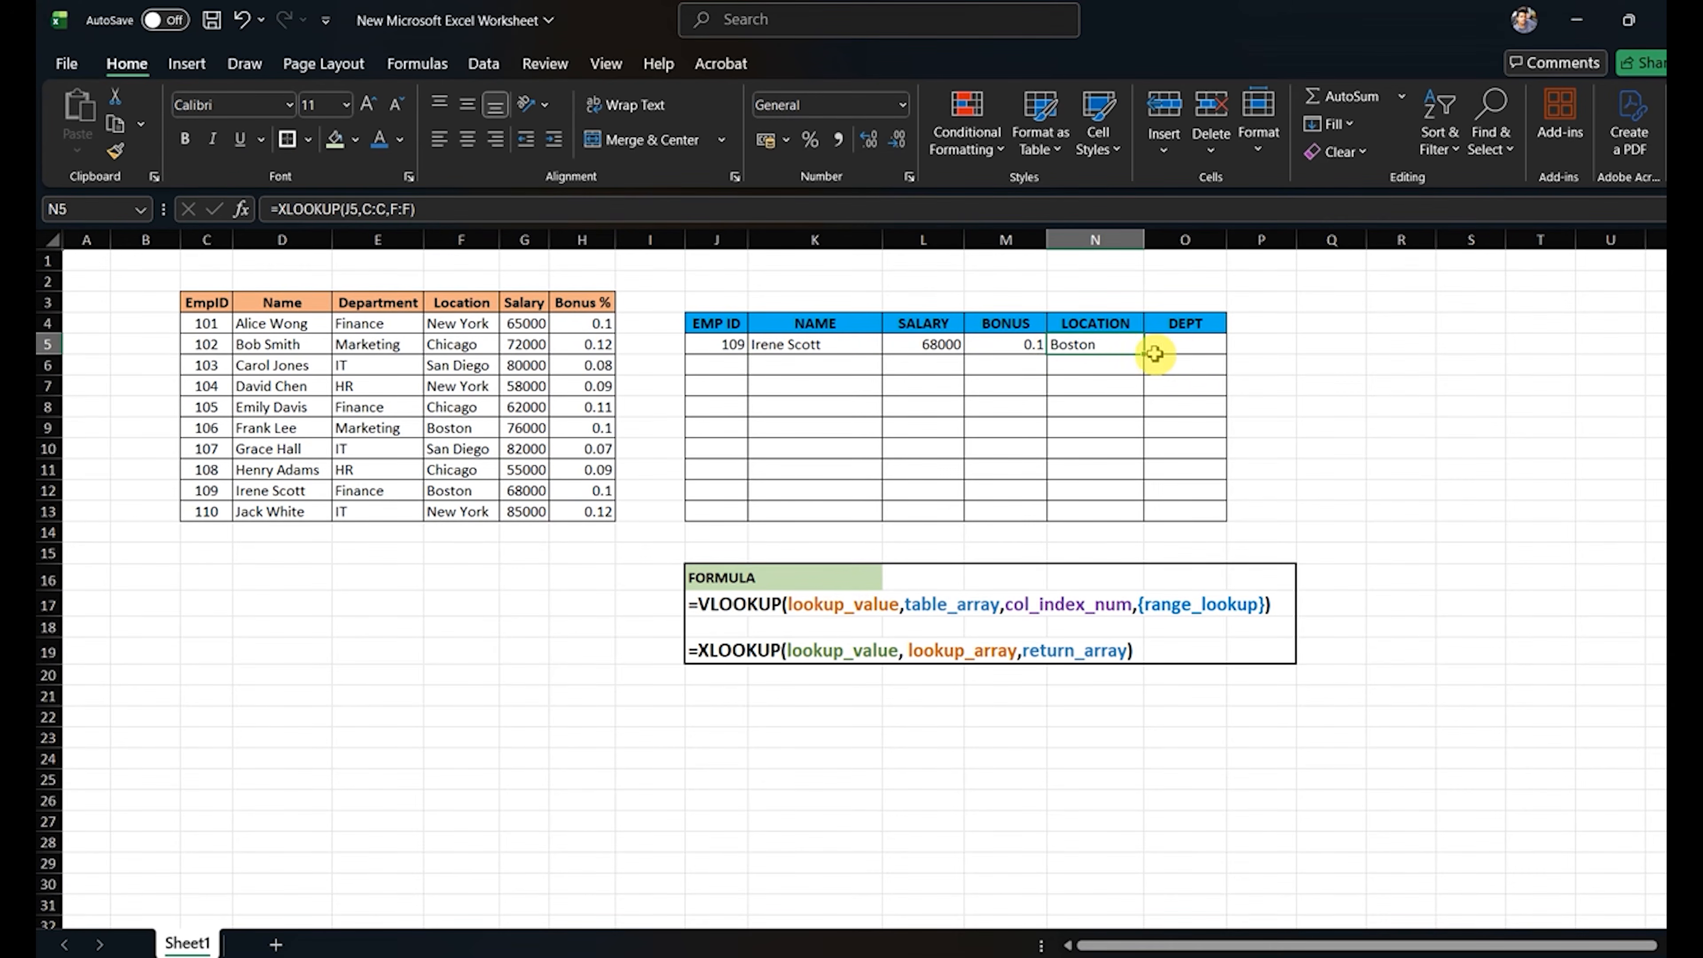
Start an XLOOKUP formula in the Dept cell O5 with J5 as the lookup value.
click(1181, 343)
text(=xl)
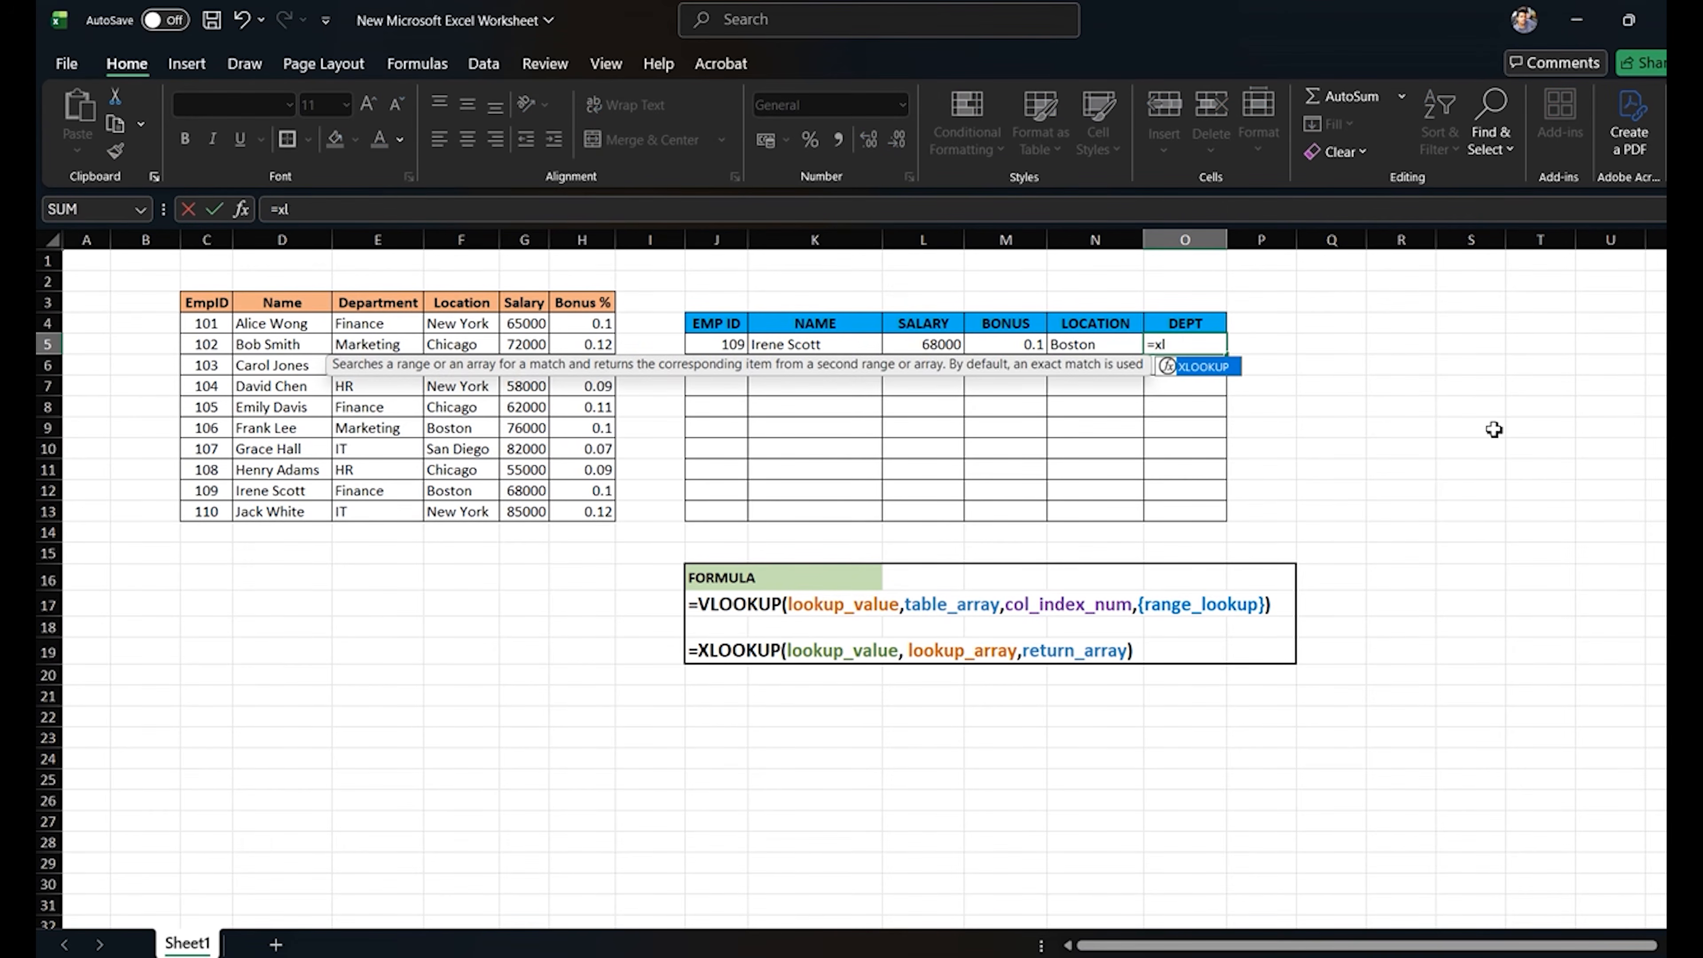
text(oo)
key(Tab)
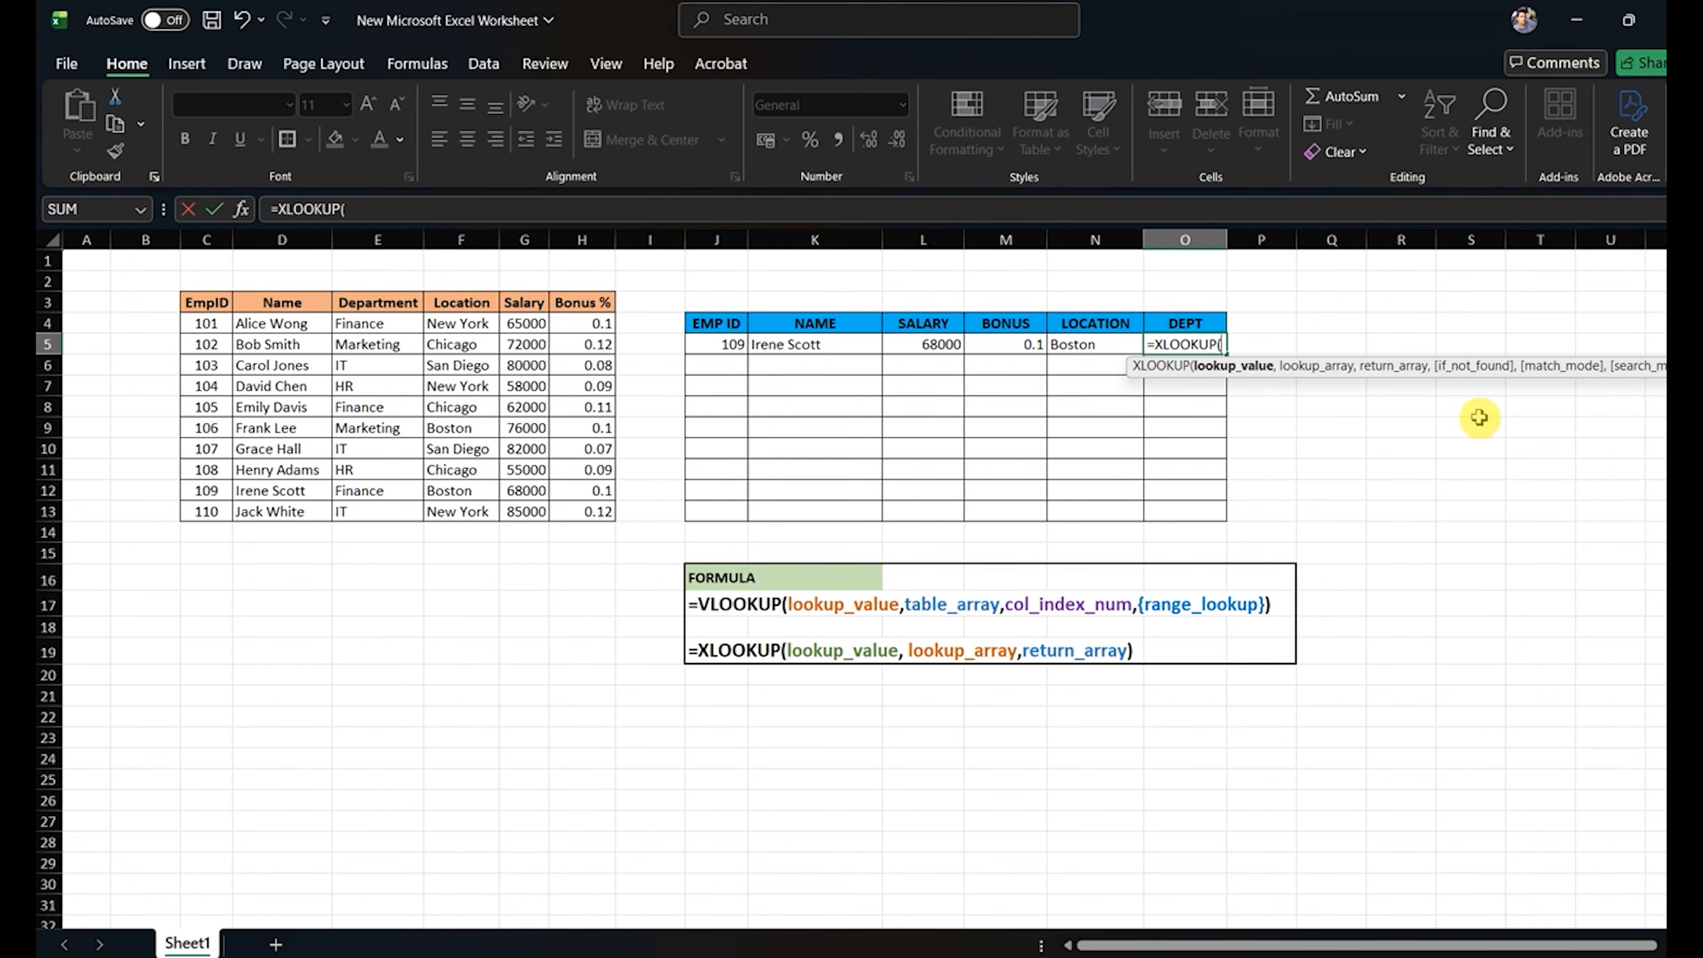
click(708, 348)
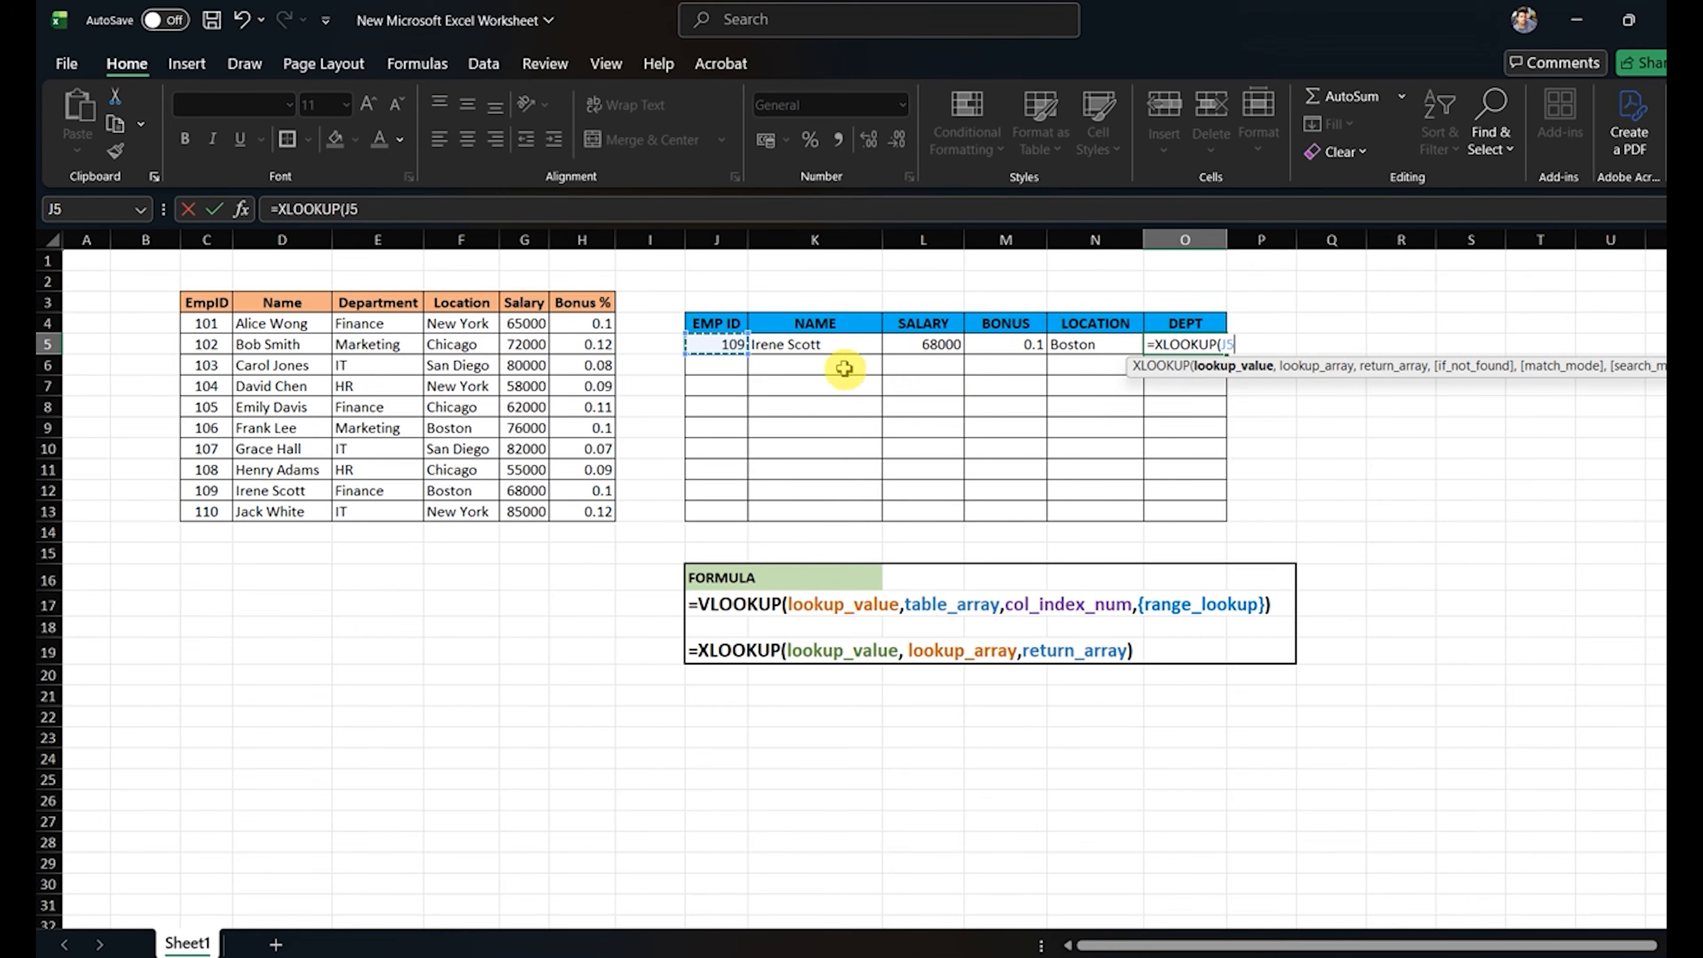
text(,)
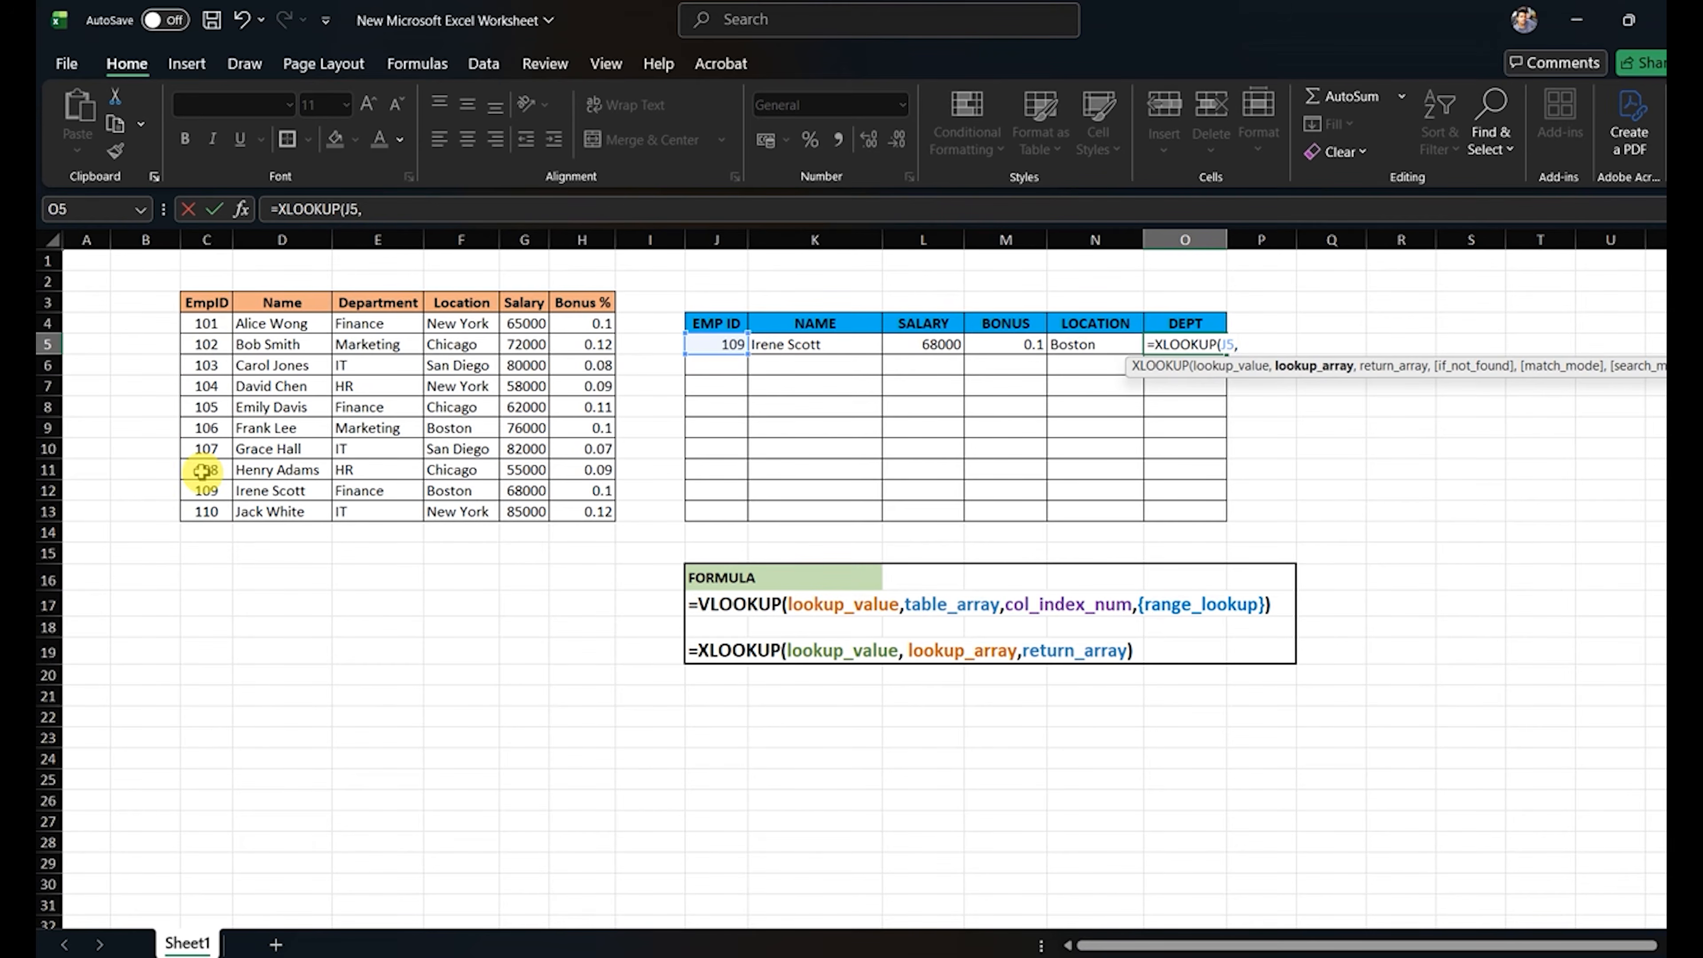
Complete the XLOOKUP in O5 with C:C as the lookup array and the Department column E:E as the return array.
click(201, 239)
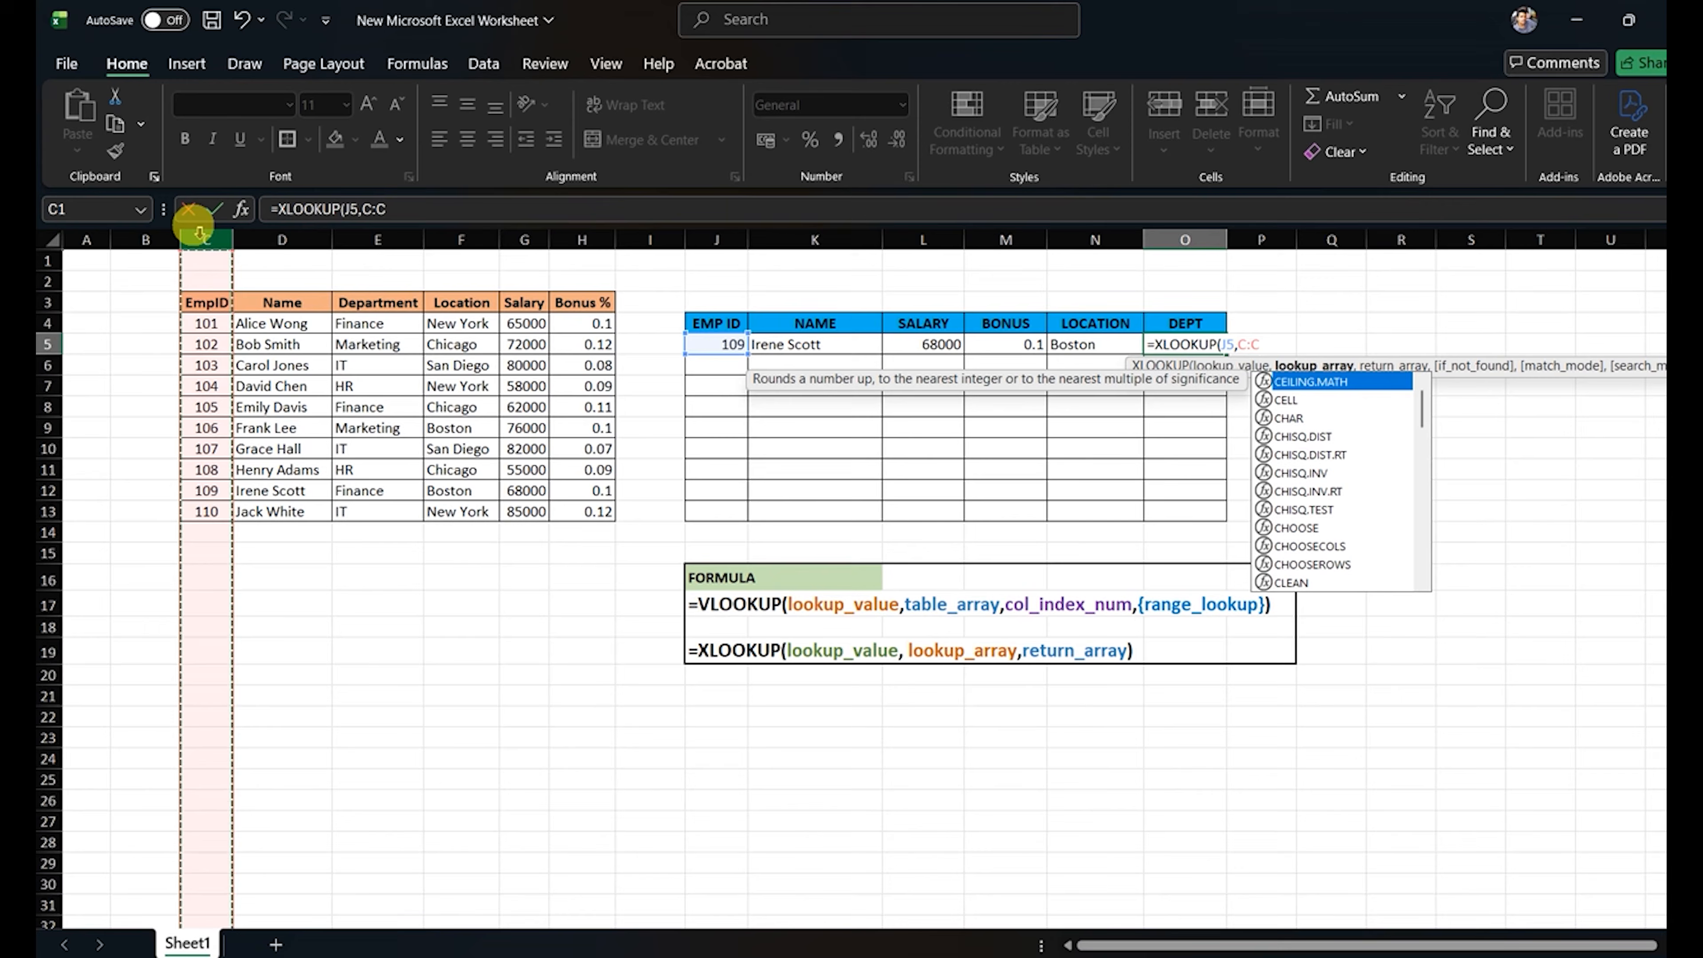
text(,)
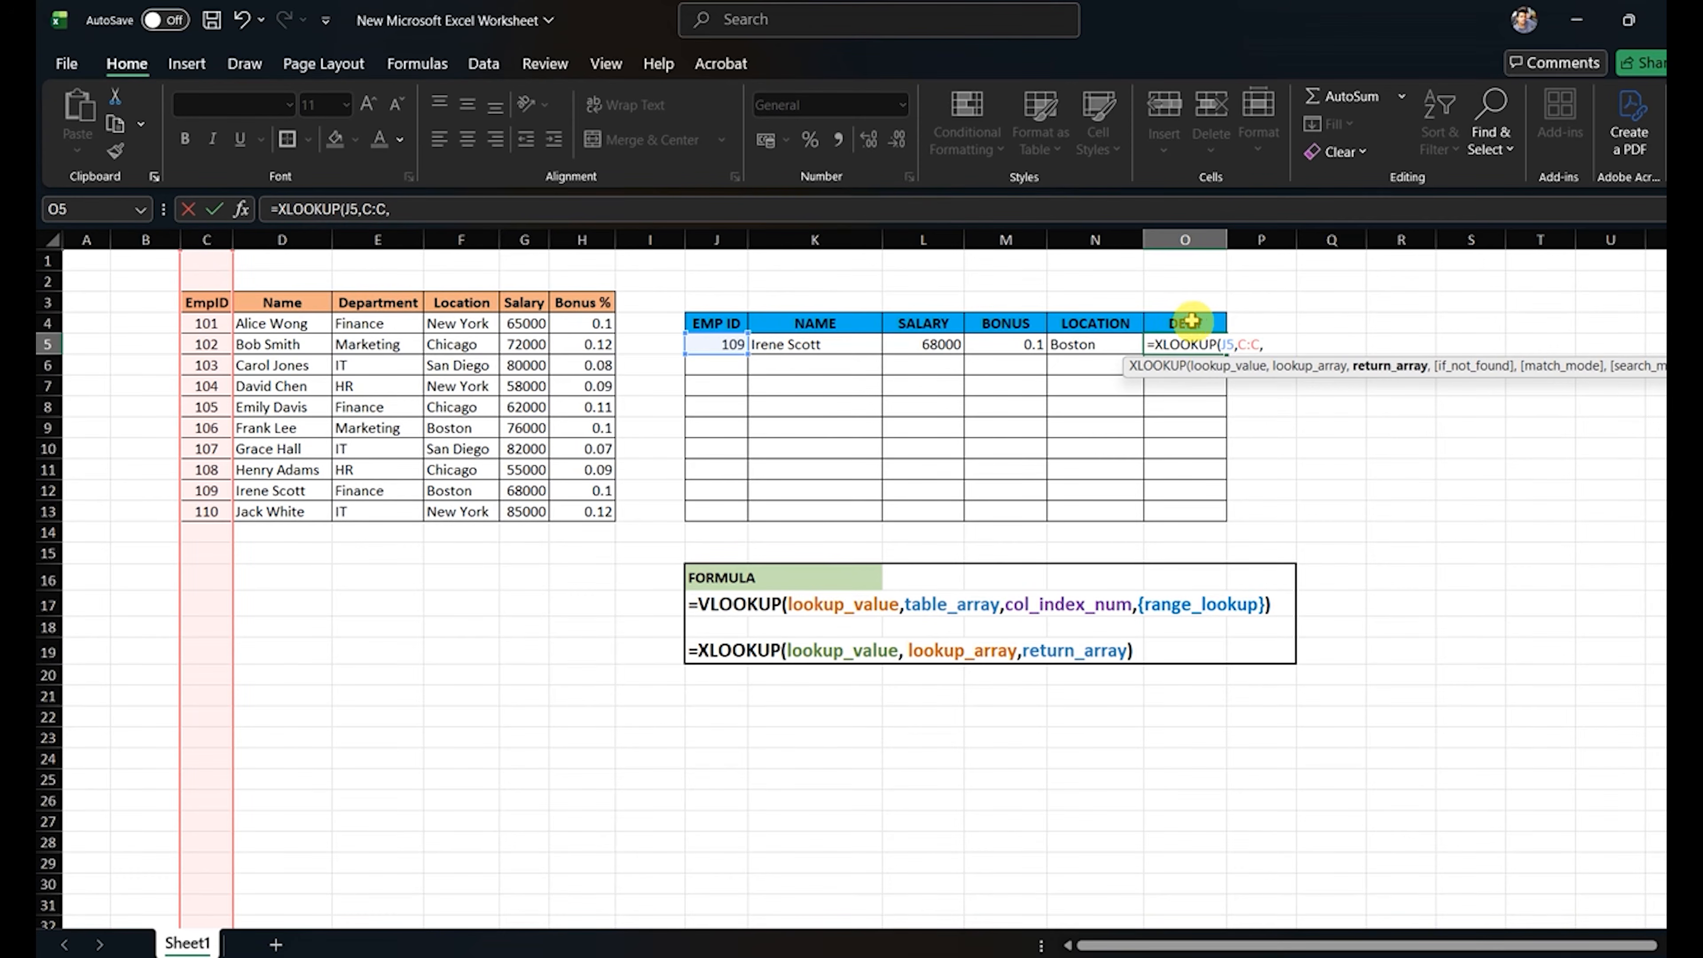
click(393, 238)
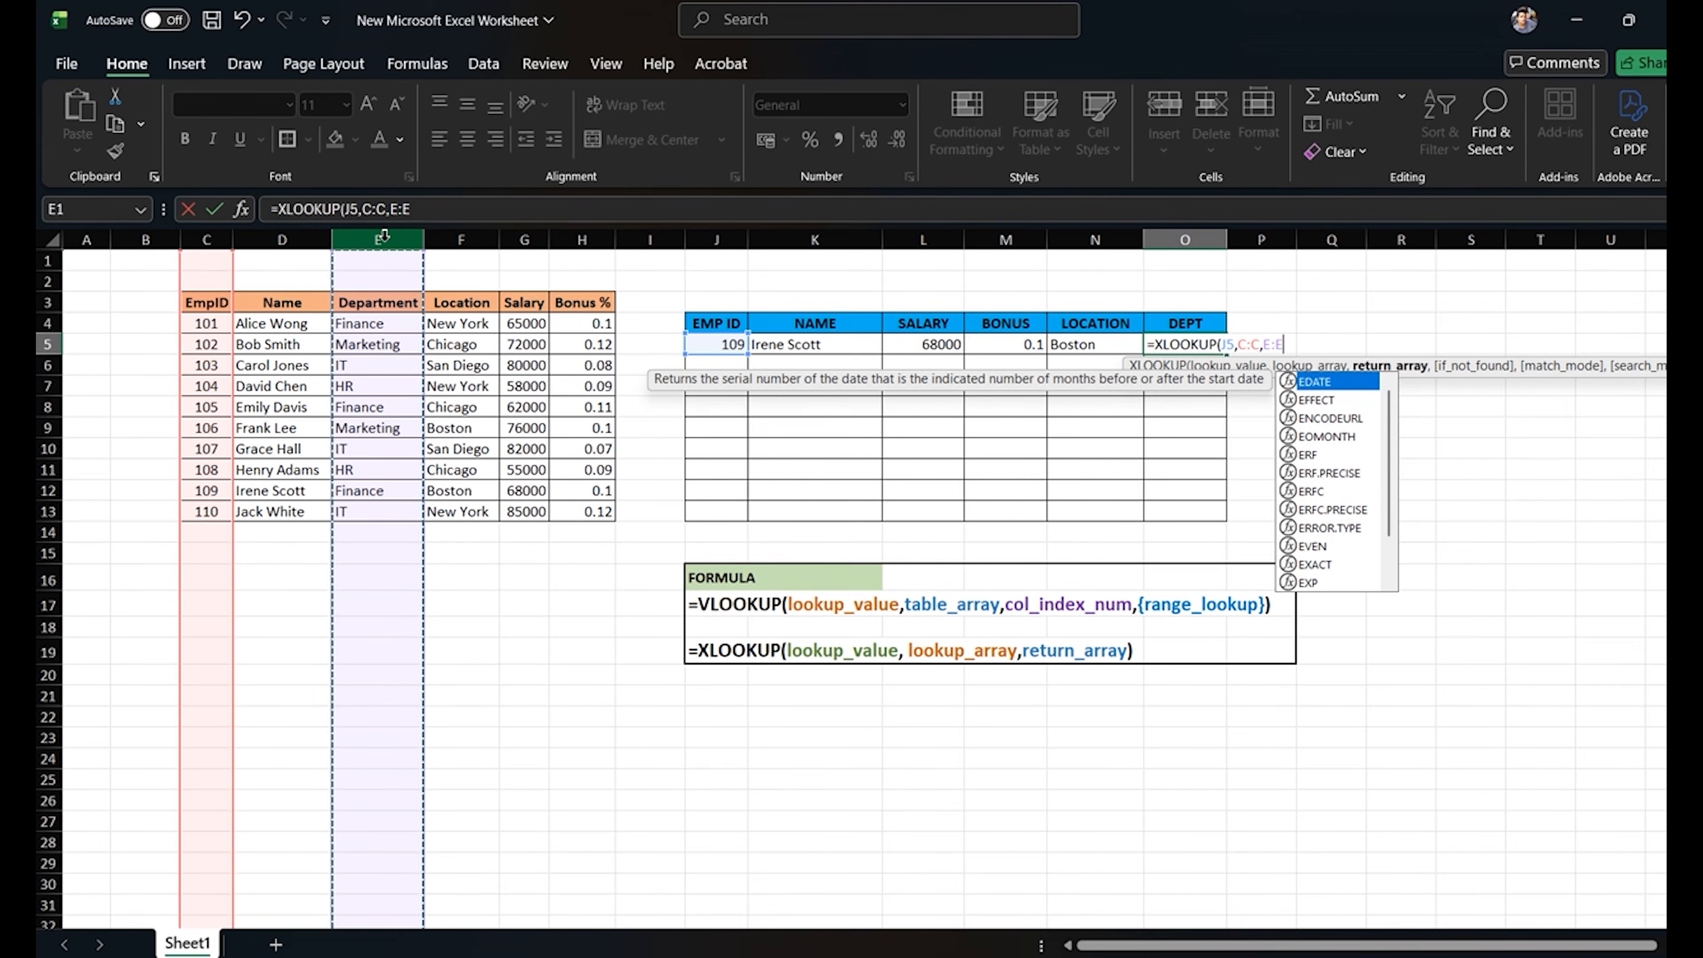
text())
key(BackSpace)
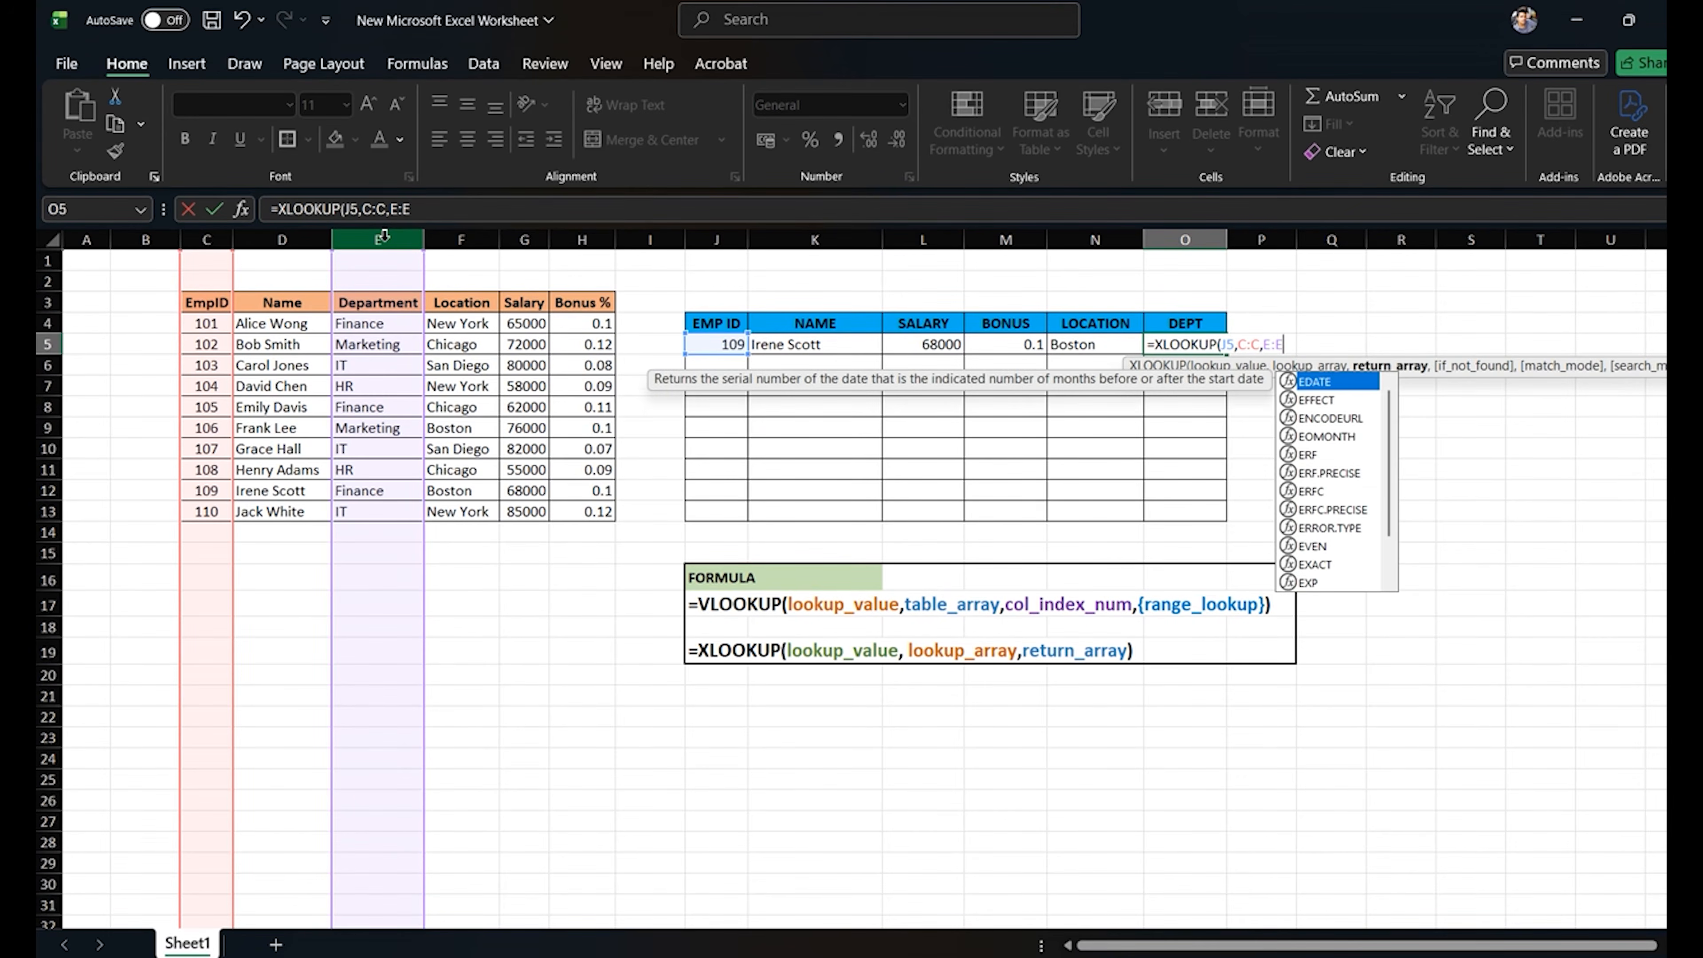
key(Return)
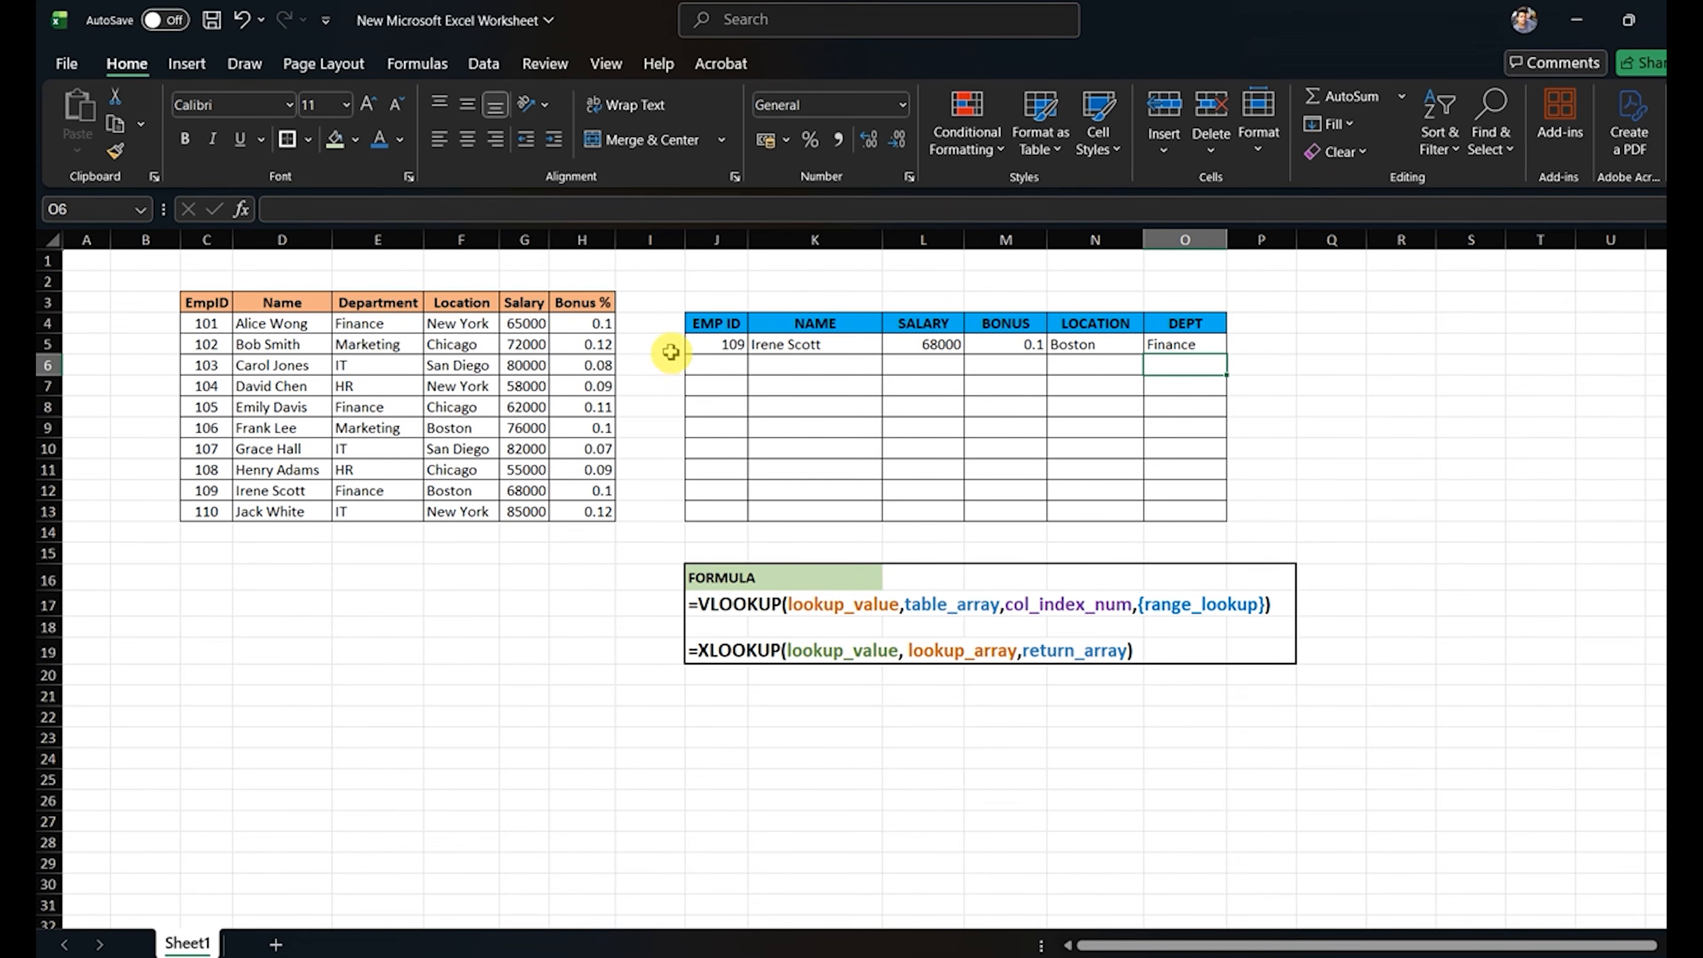
Fill lookup row J5:O5 down through row 13 and inspect the Name formulas in K5, K6 and K7.
drag(701, 347, 1203, 510)
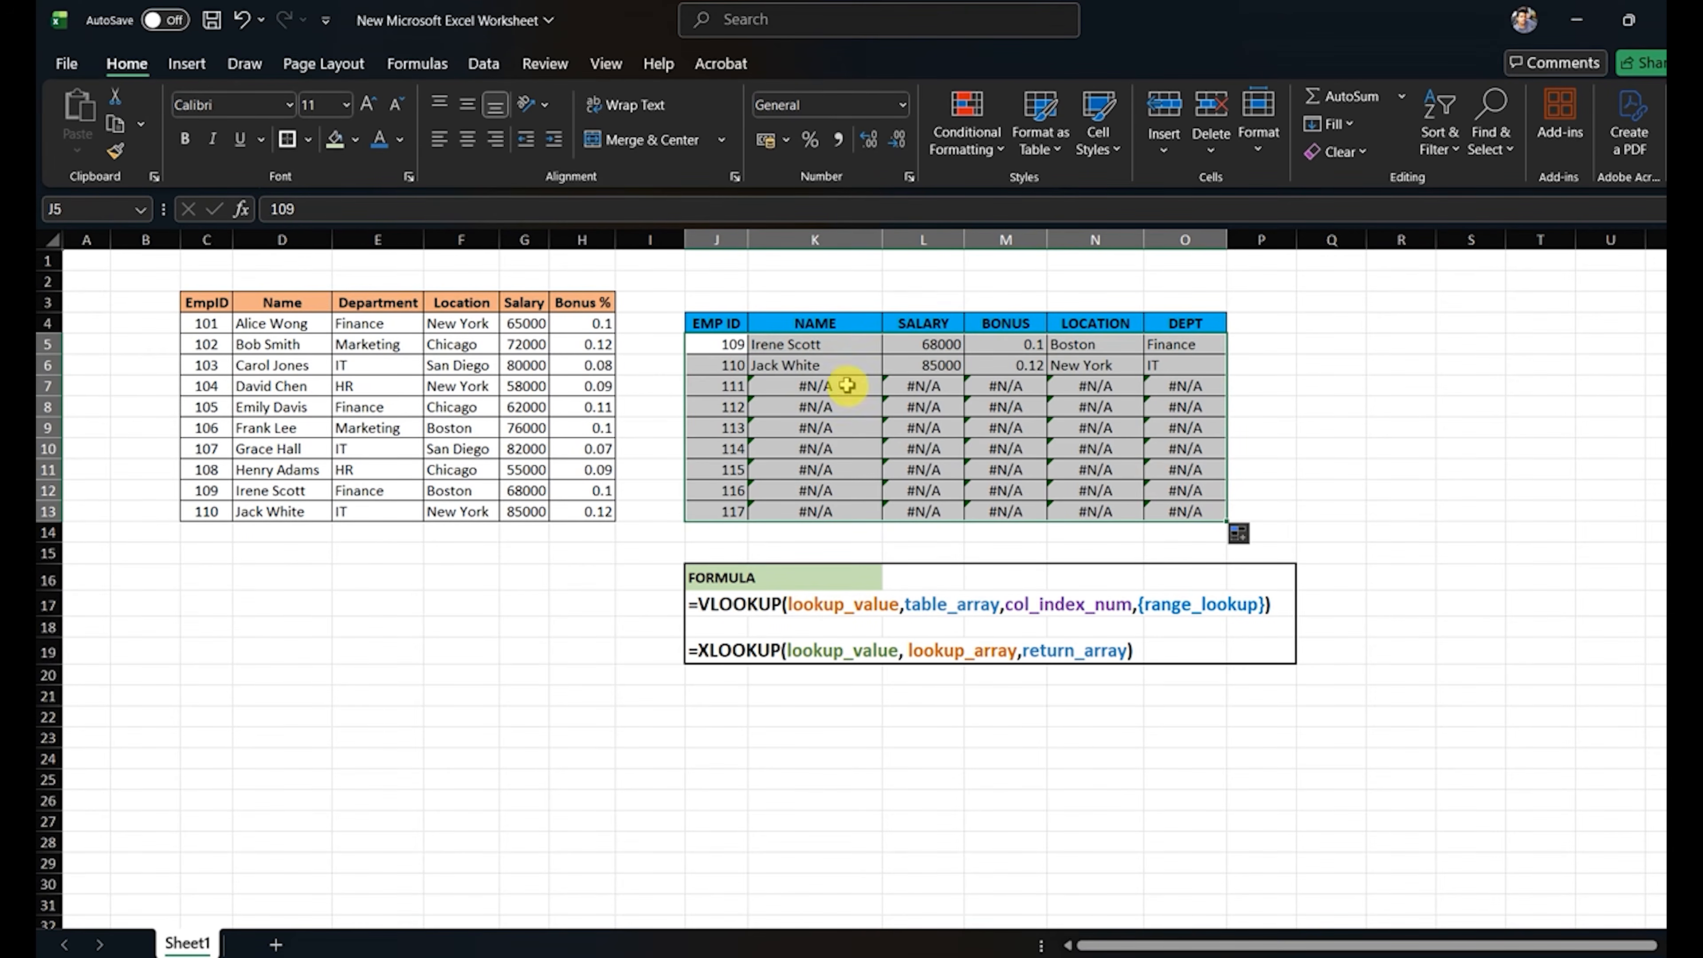
click(783, 344)
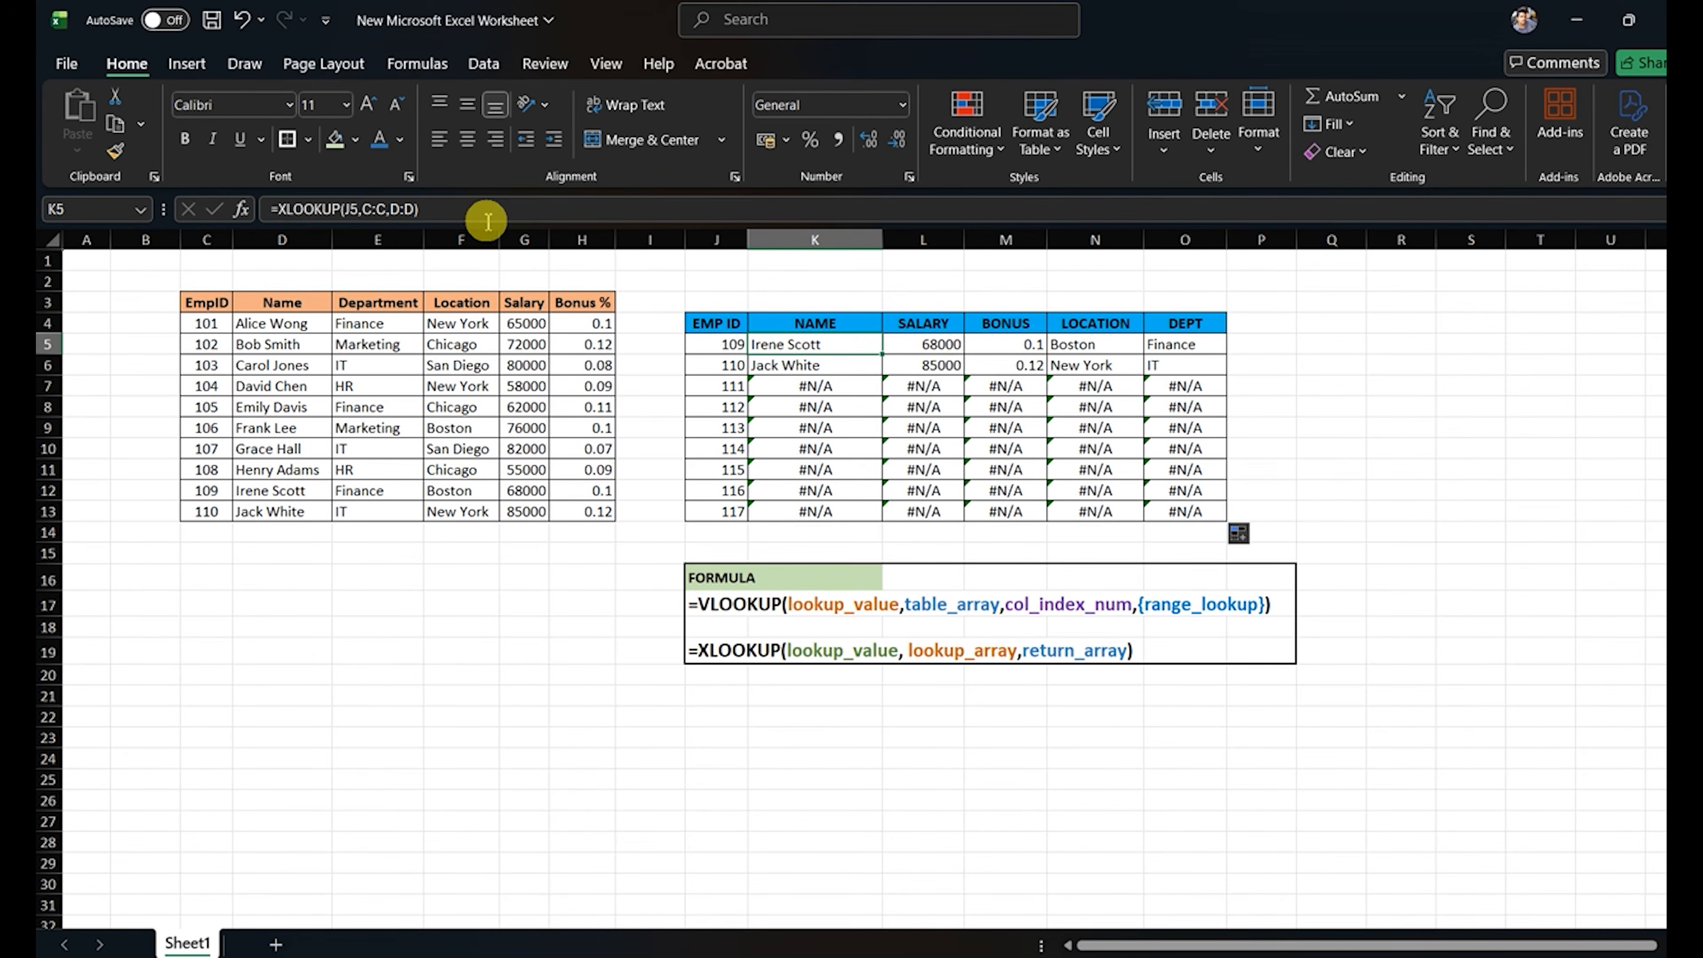
click(347, 209)
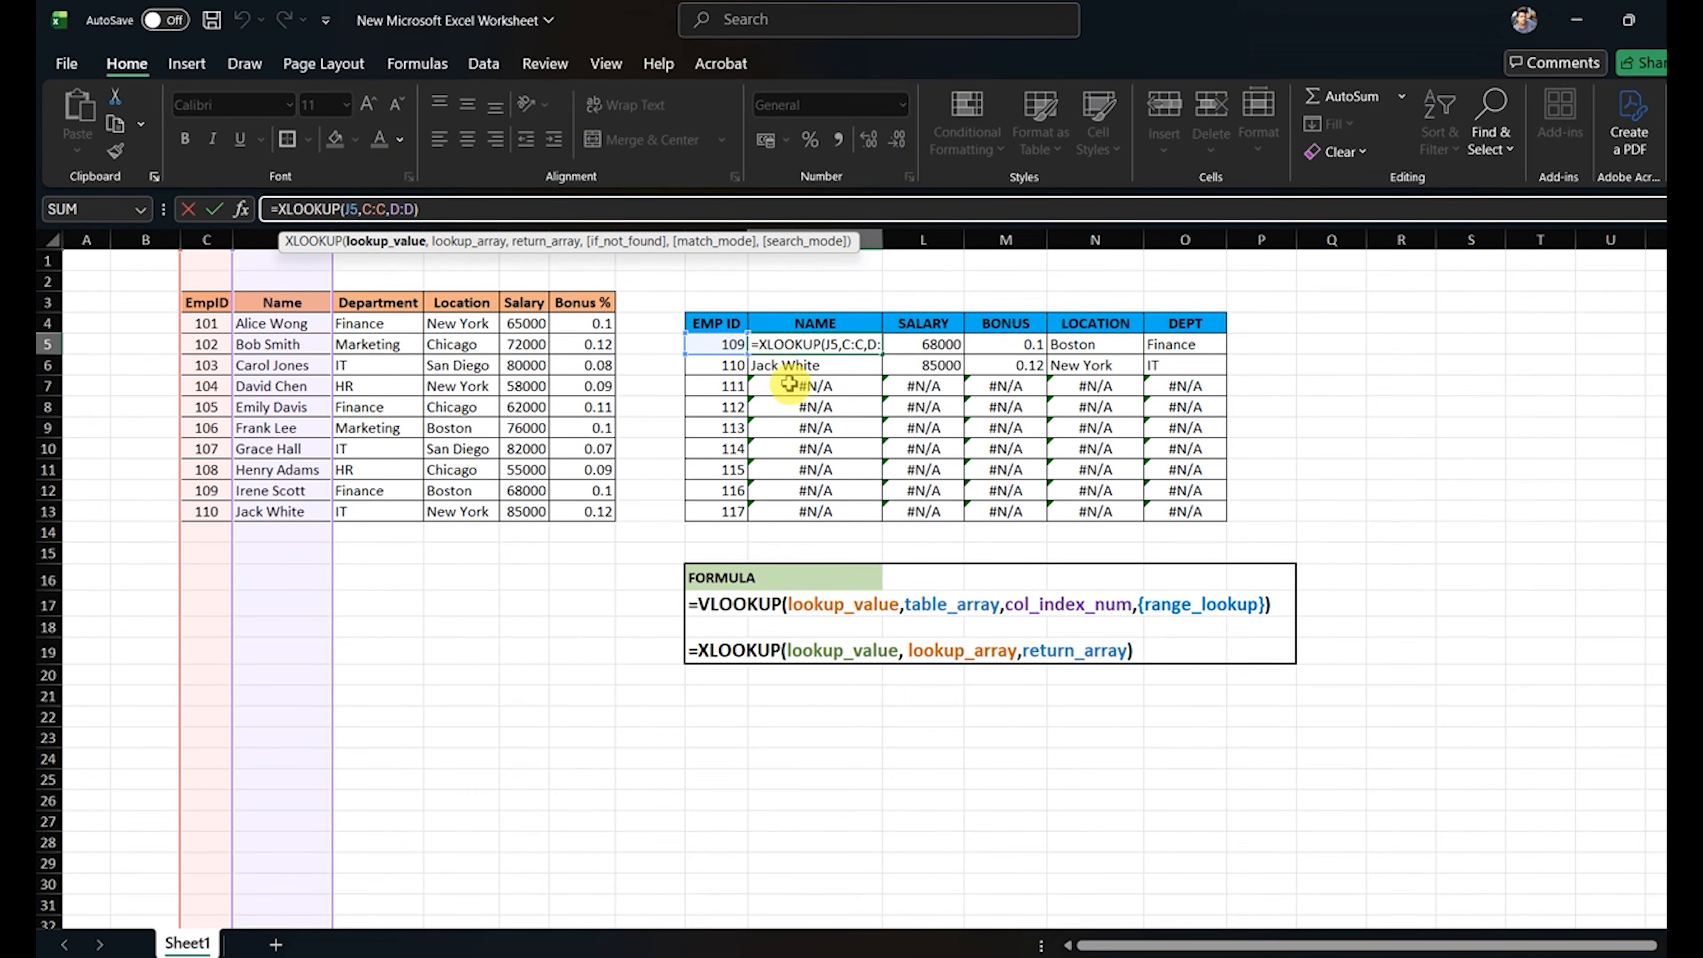
key(Return)
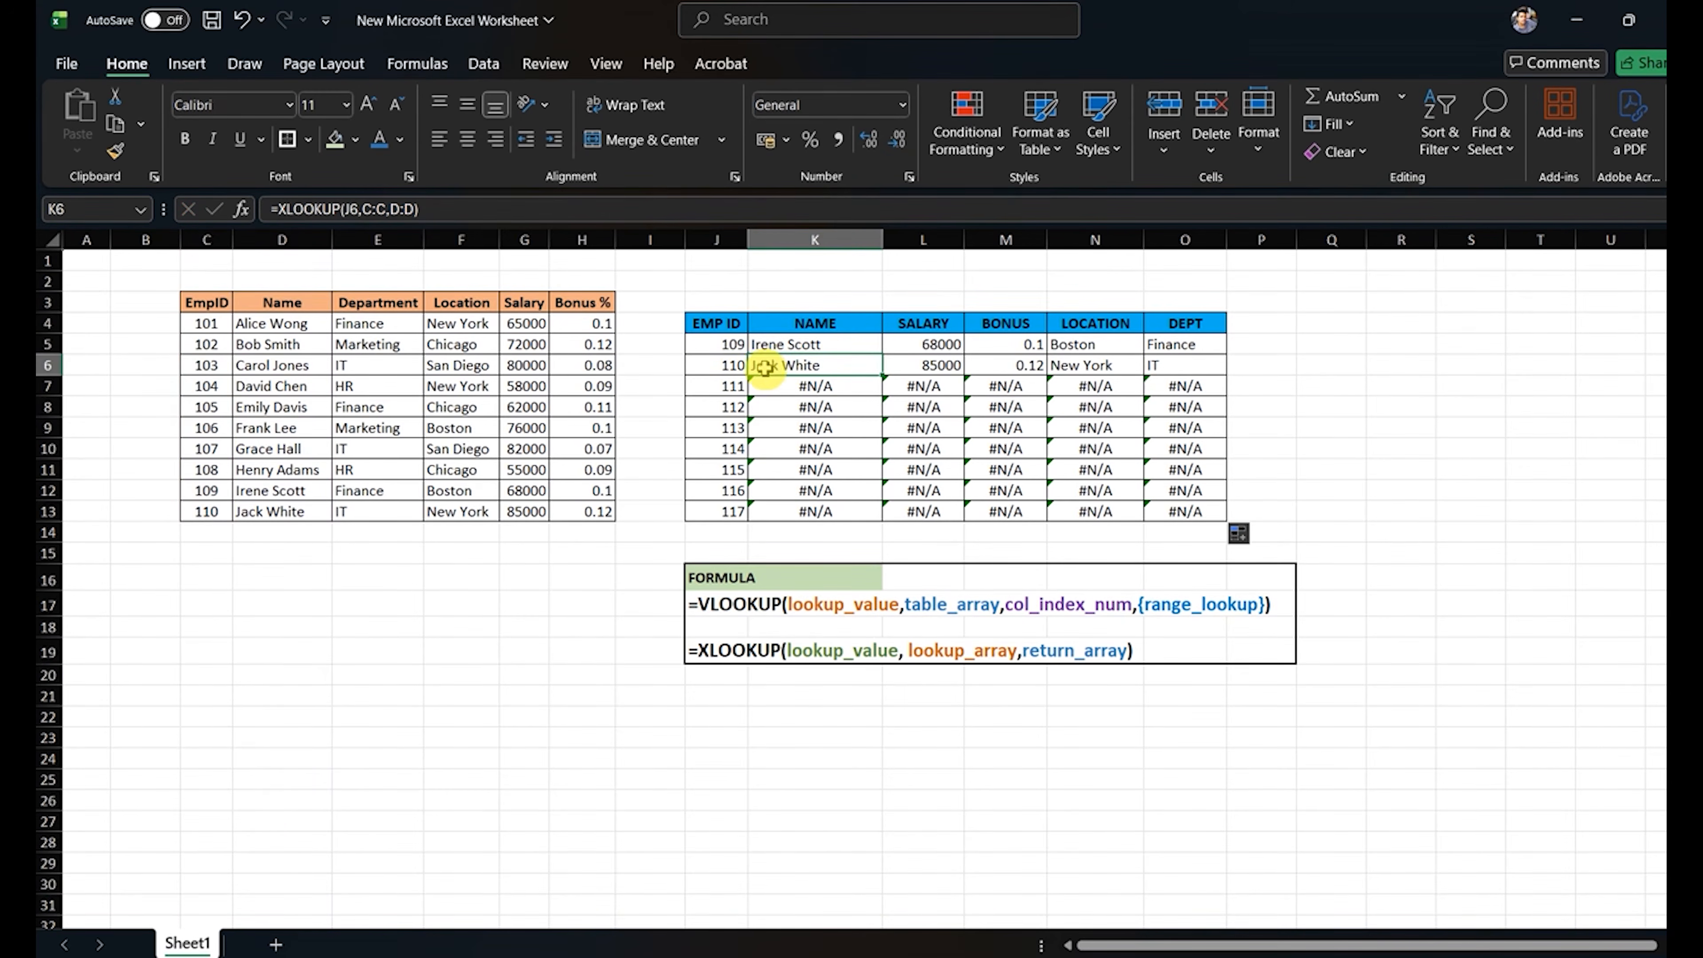
double_click(774, 365)
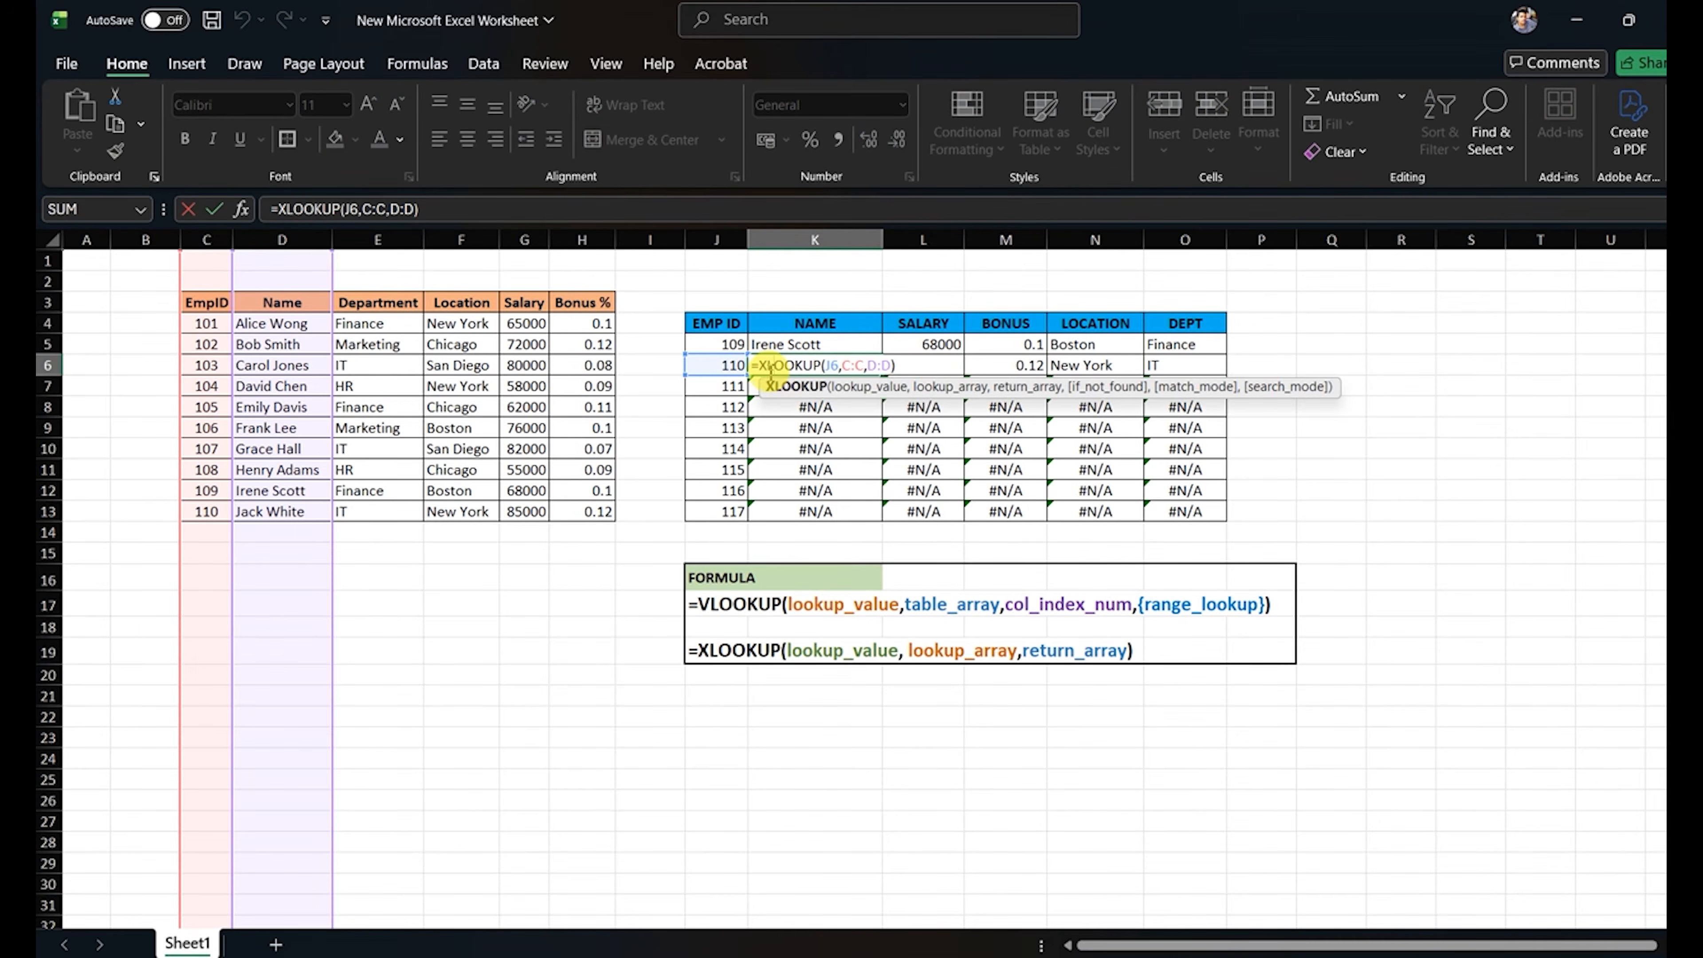
key(Return)
double_click(766, 387)
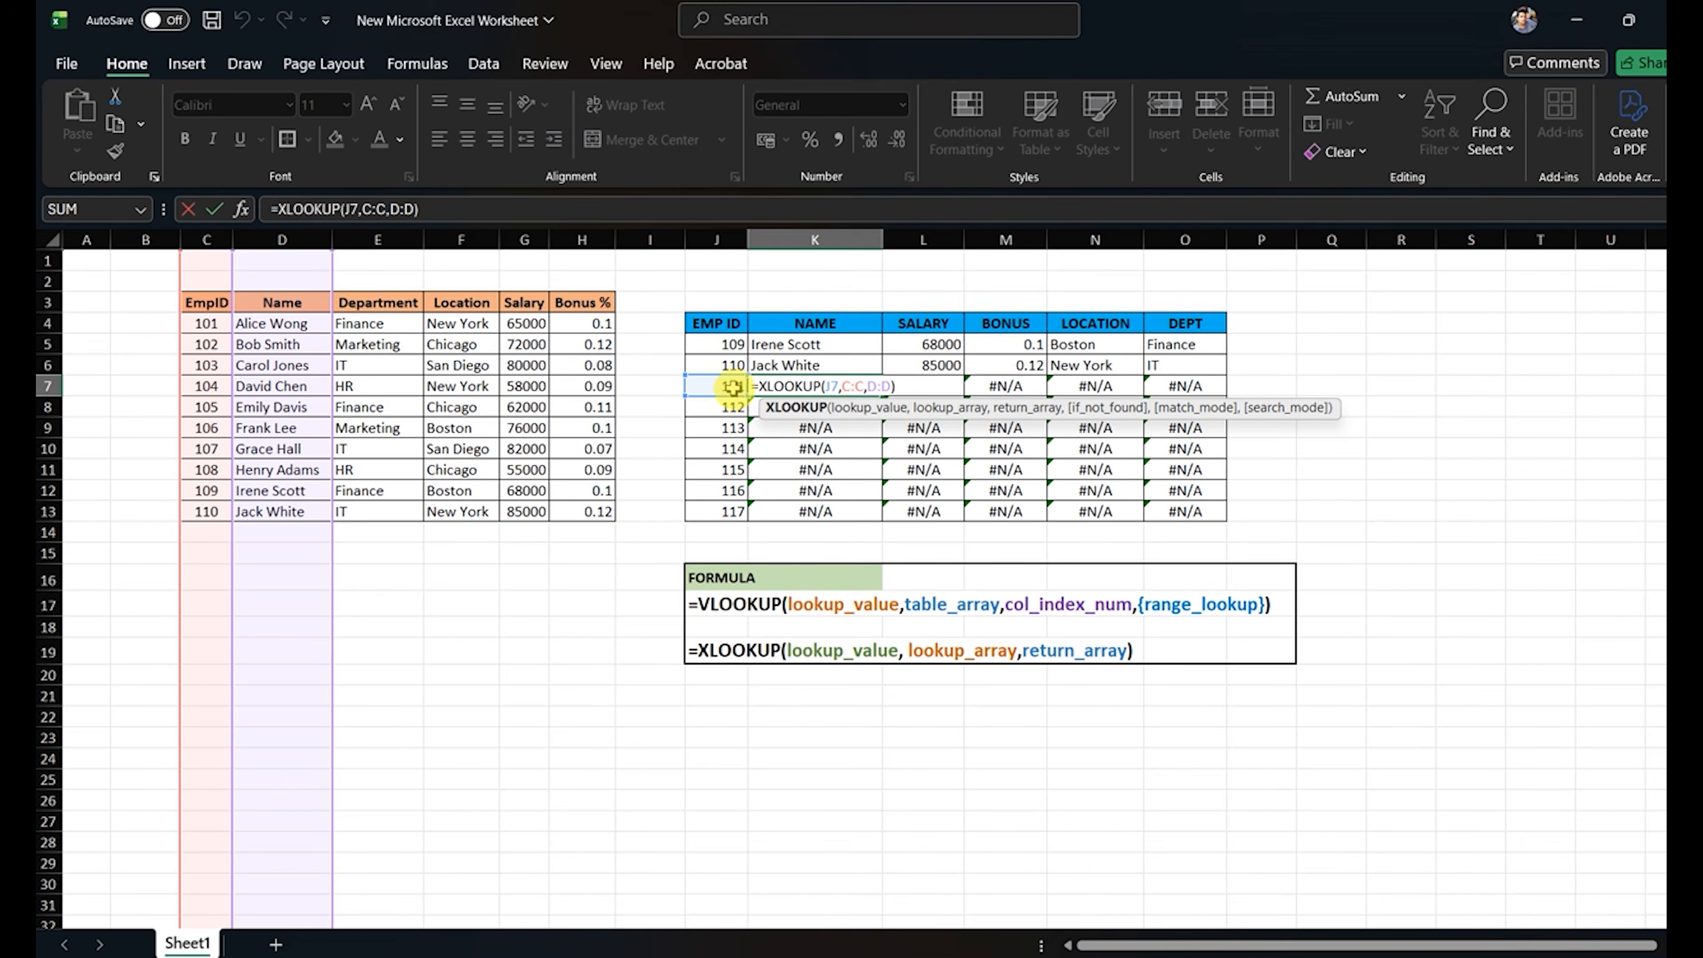
key(Escape)
Begin a new source record in row 14 with the next sequential employee ID, the employee's name and the department "it".
click(221, 532)
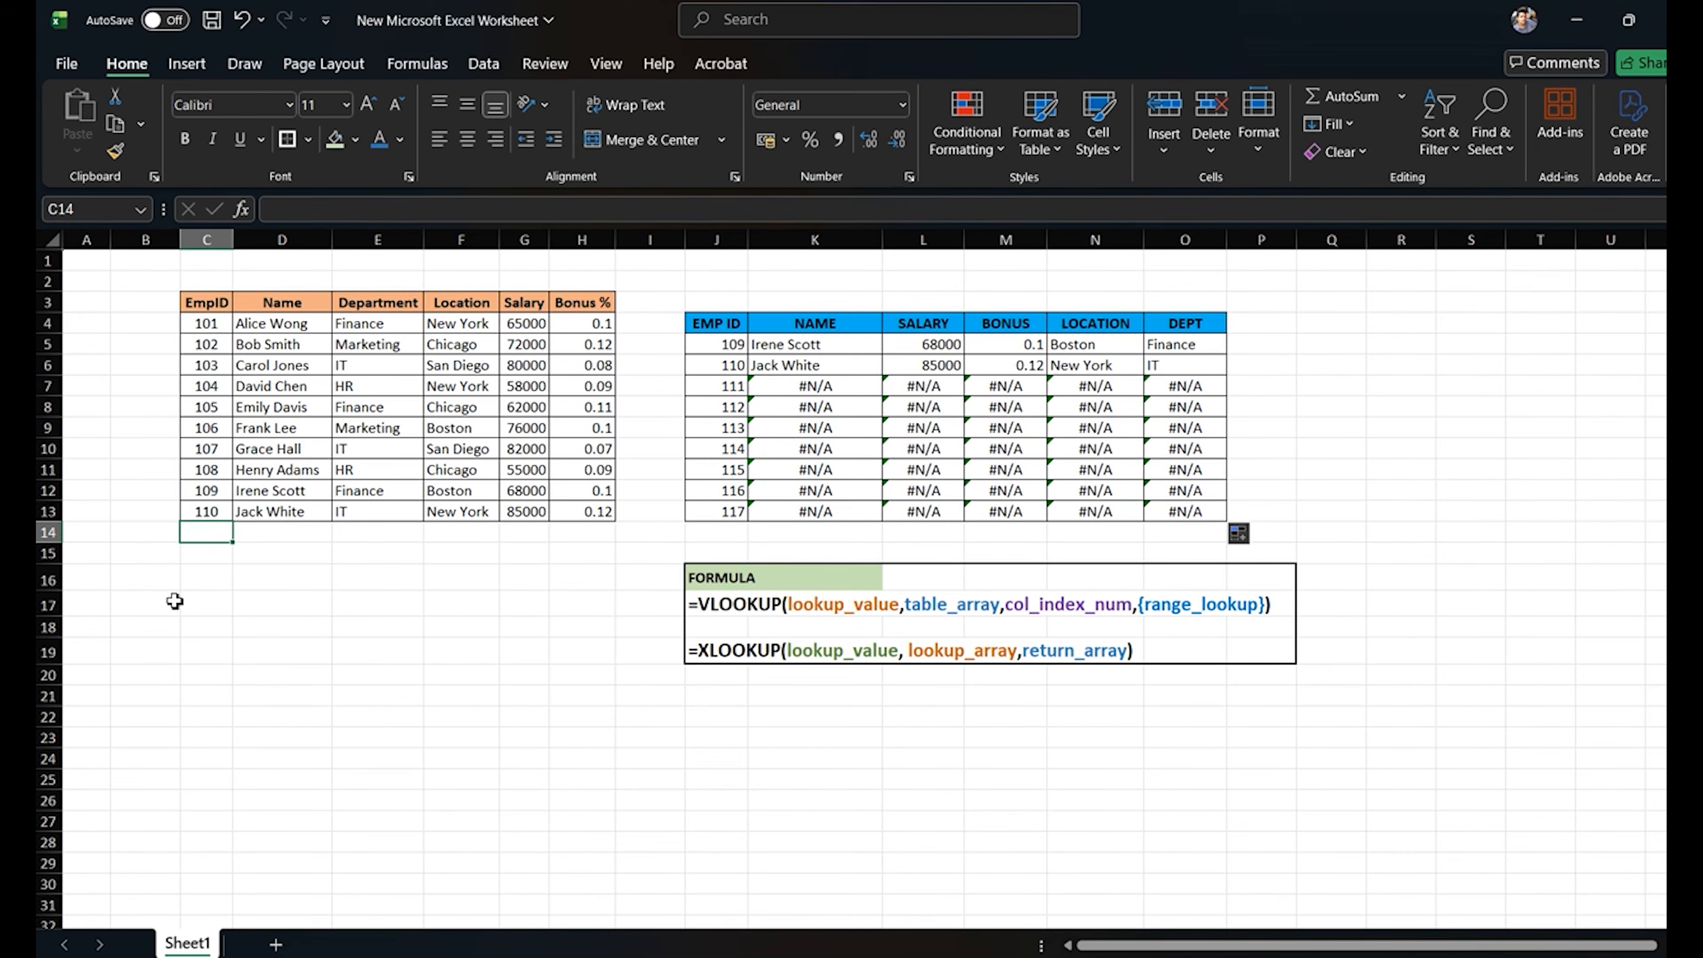
text(111)
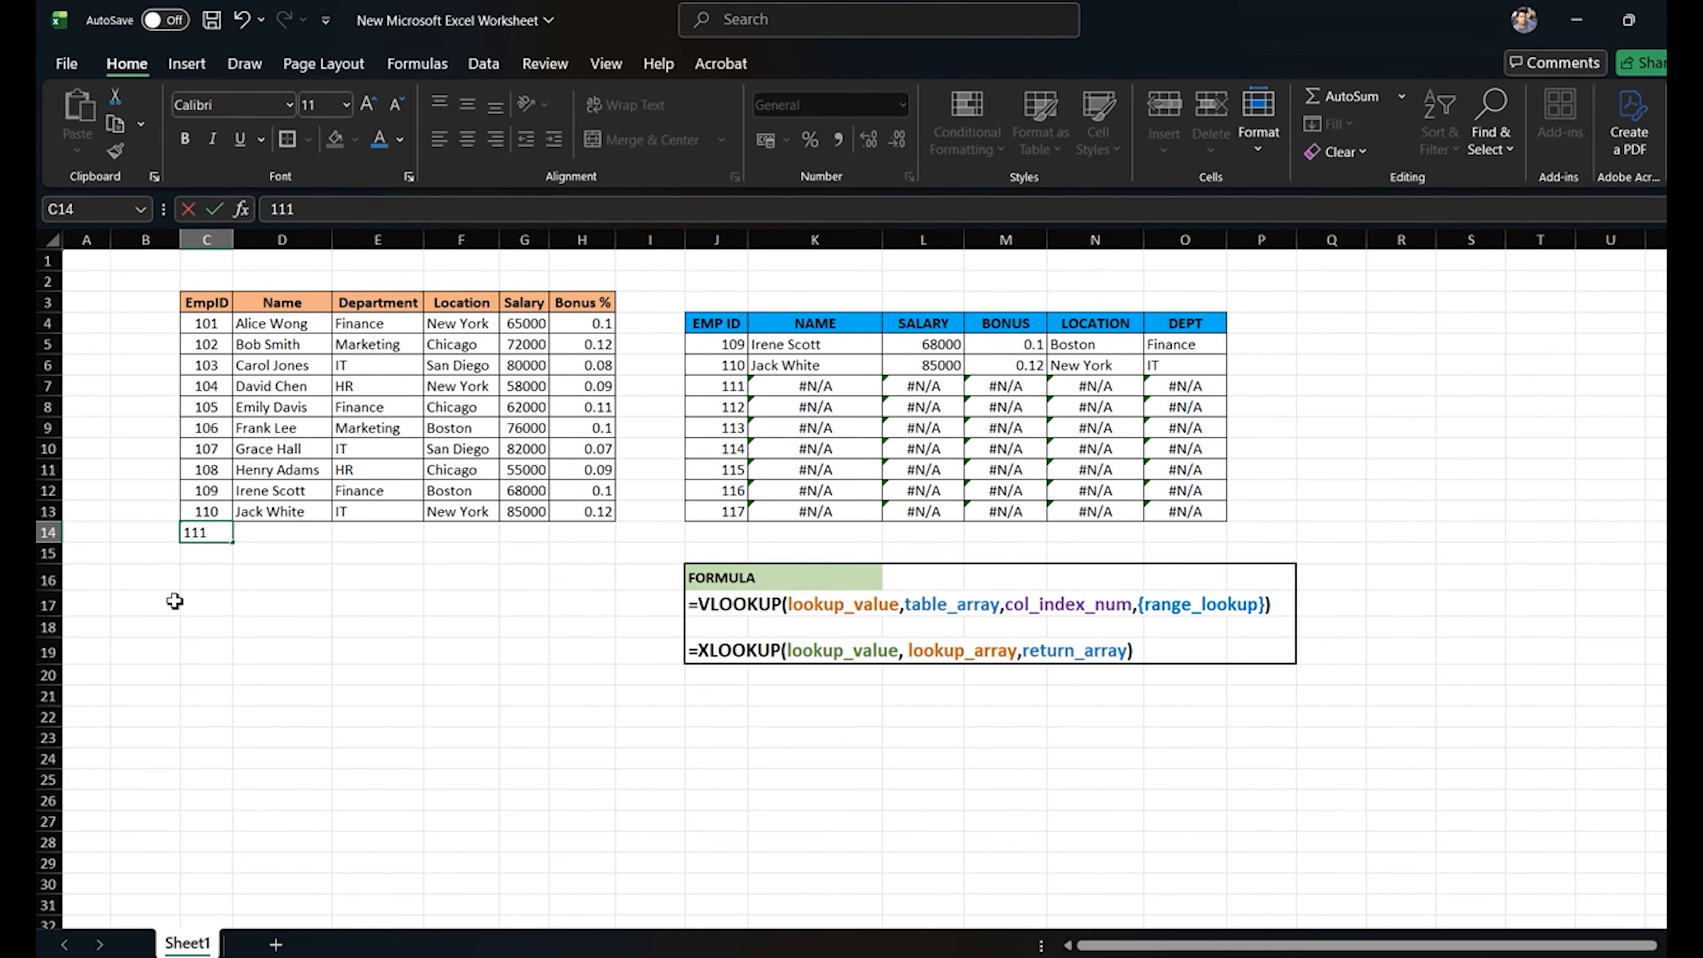
key(Tab)
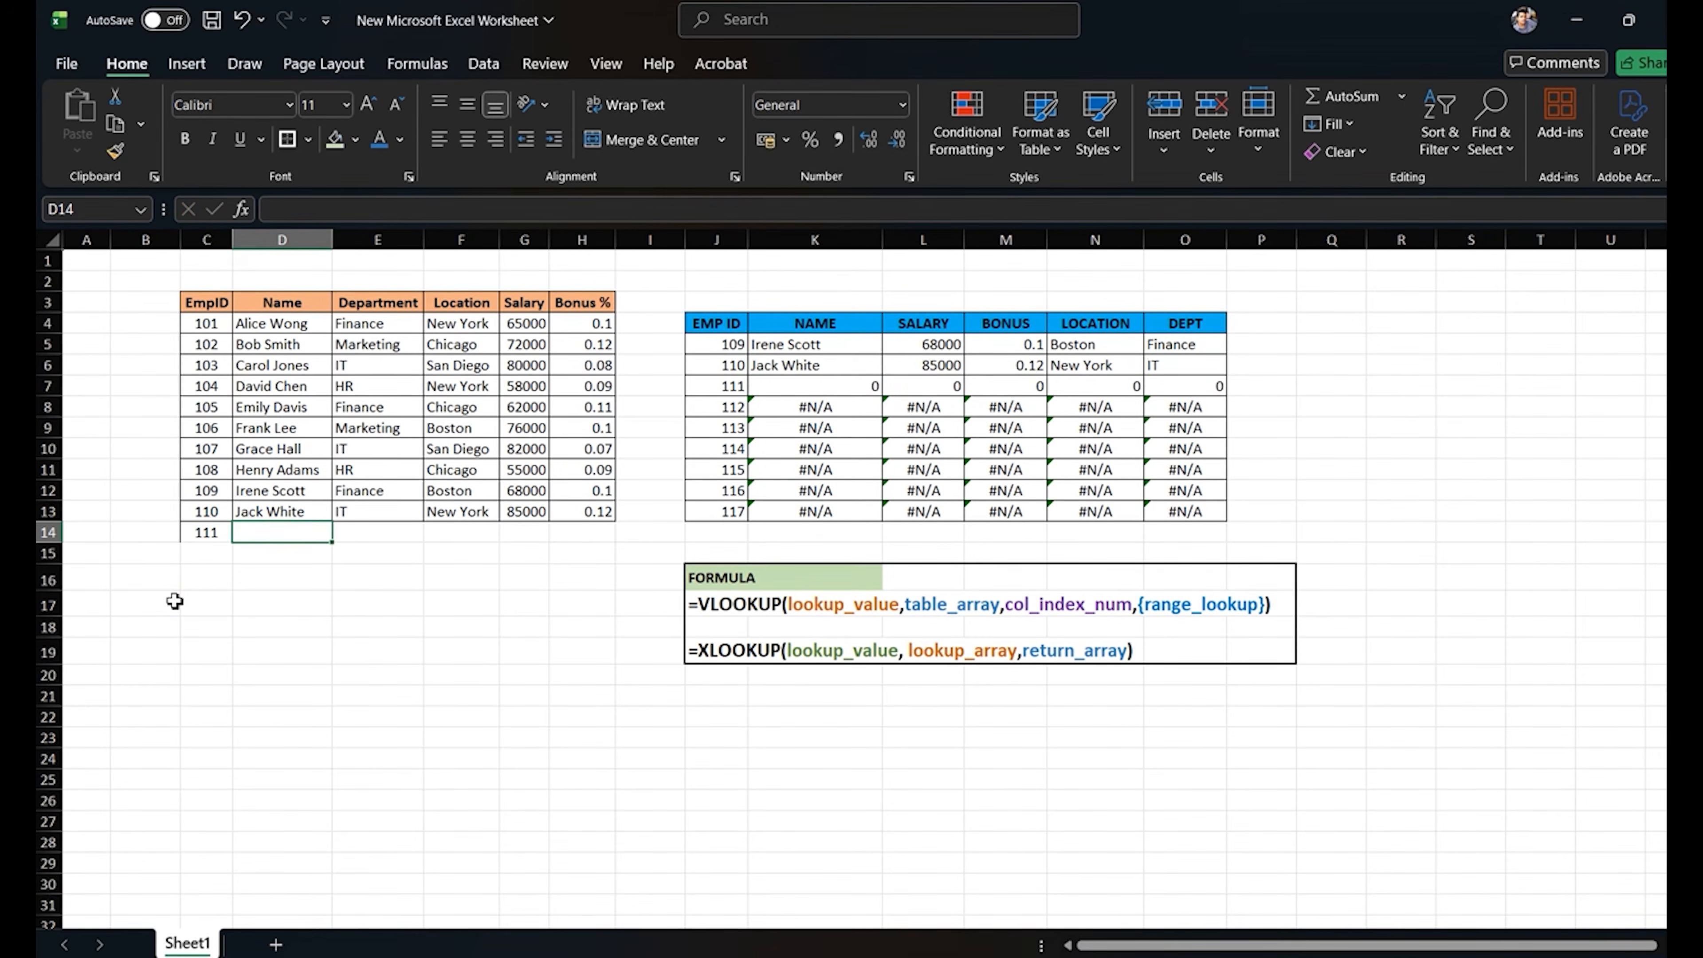
text(surya)
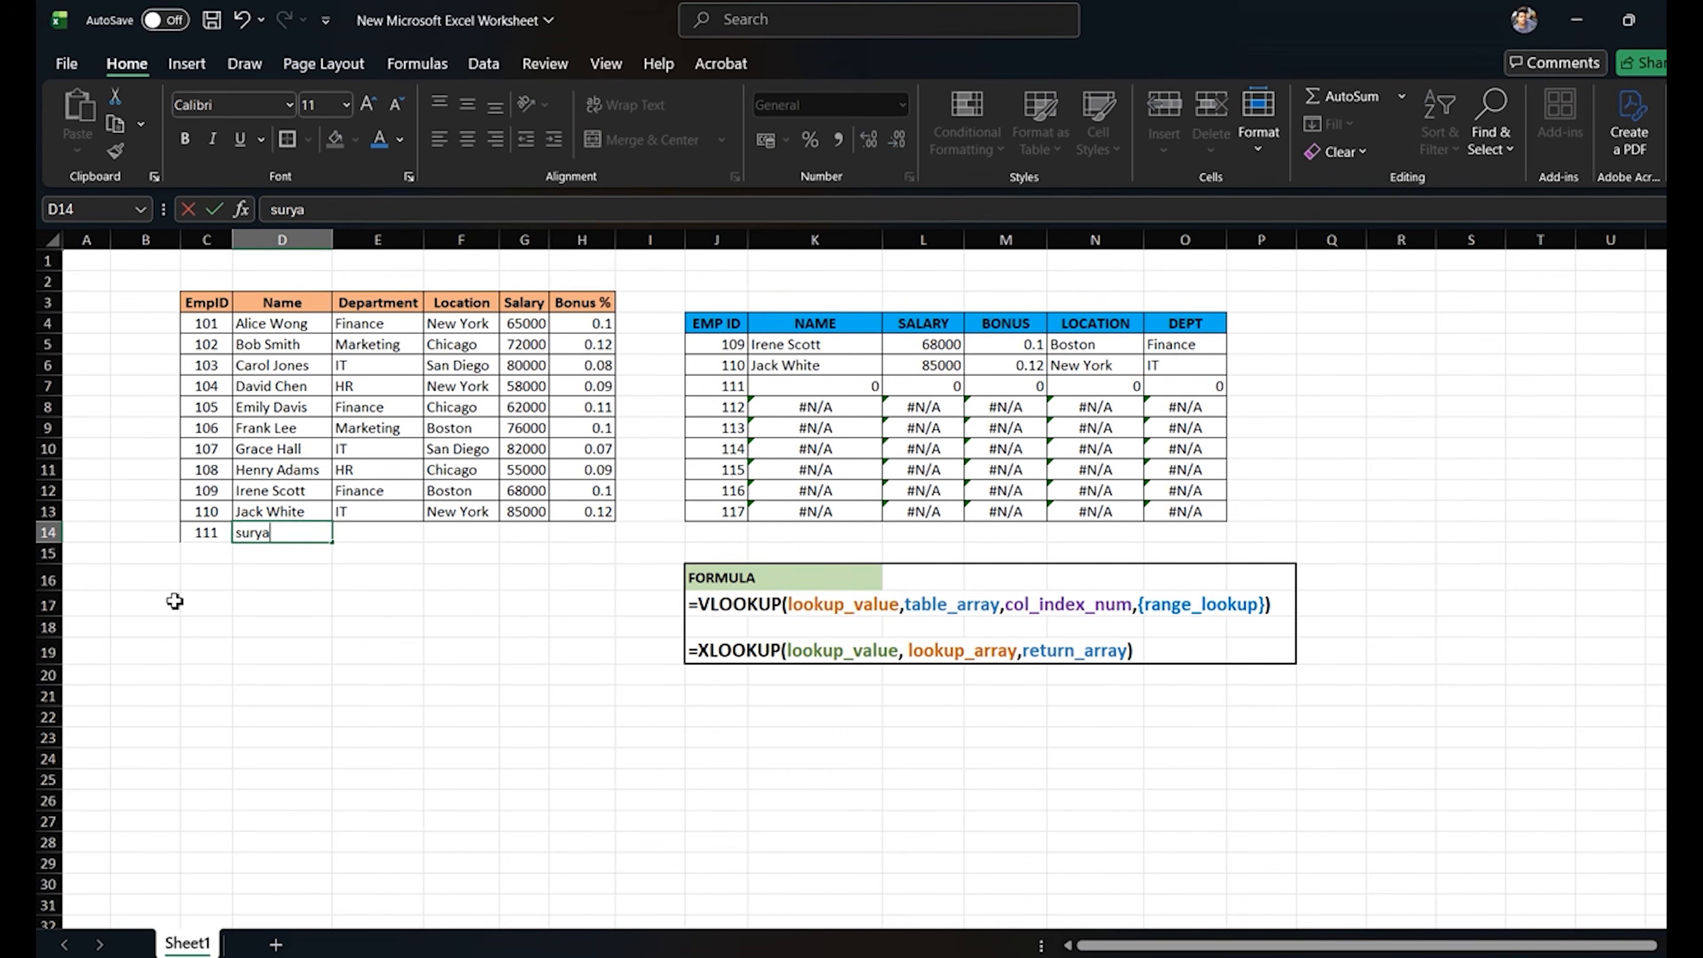
key(Tab)
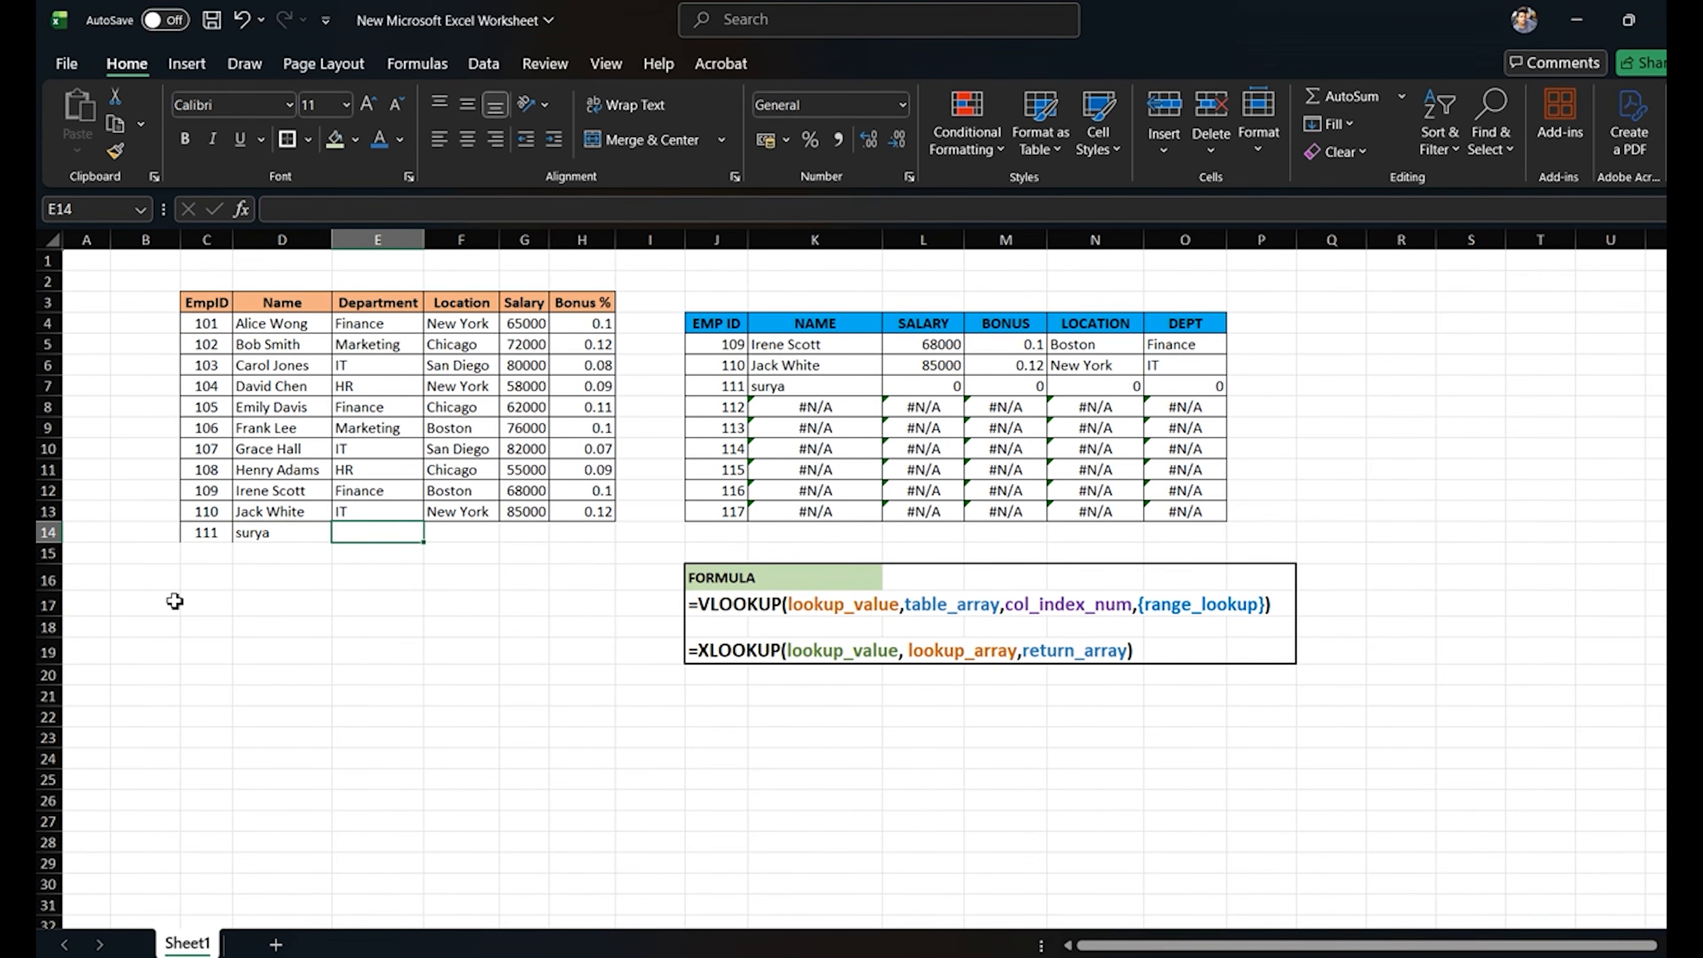
text(it)
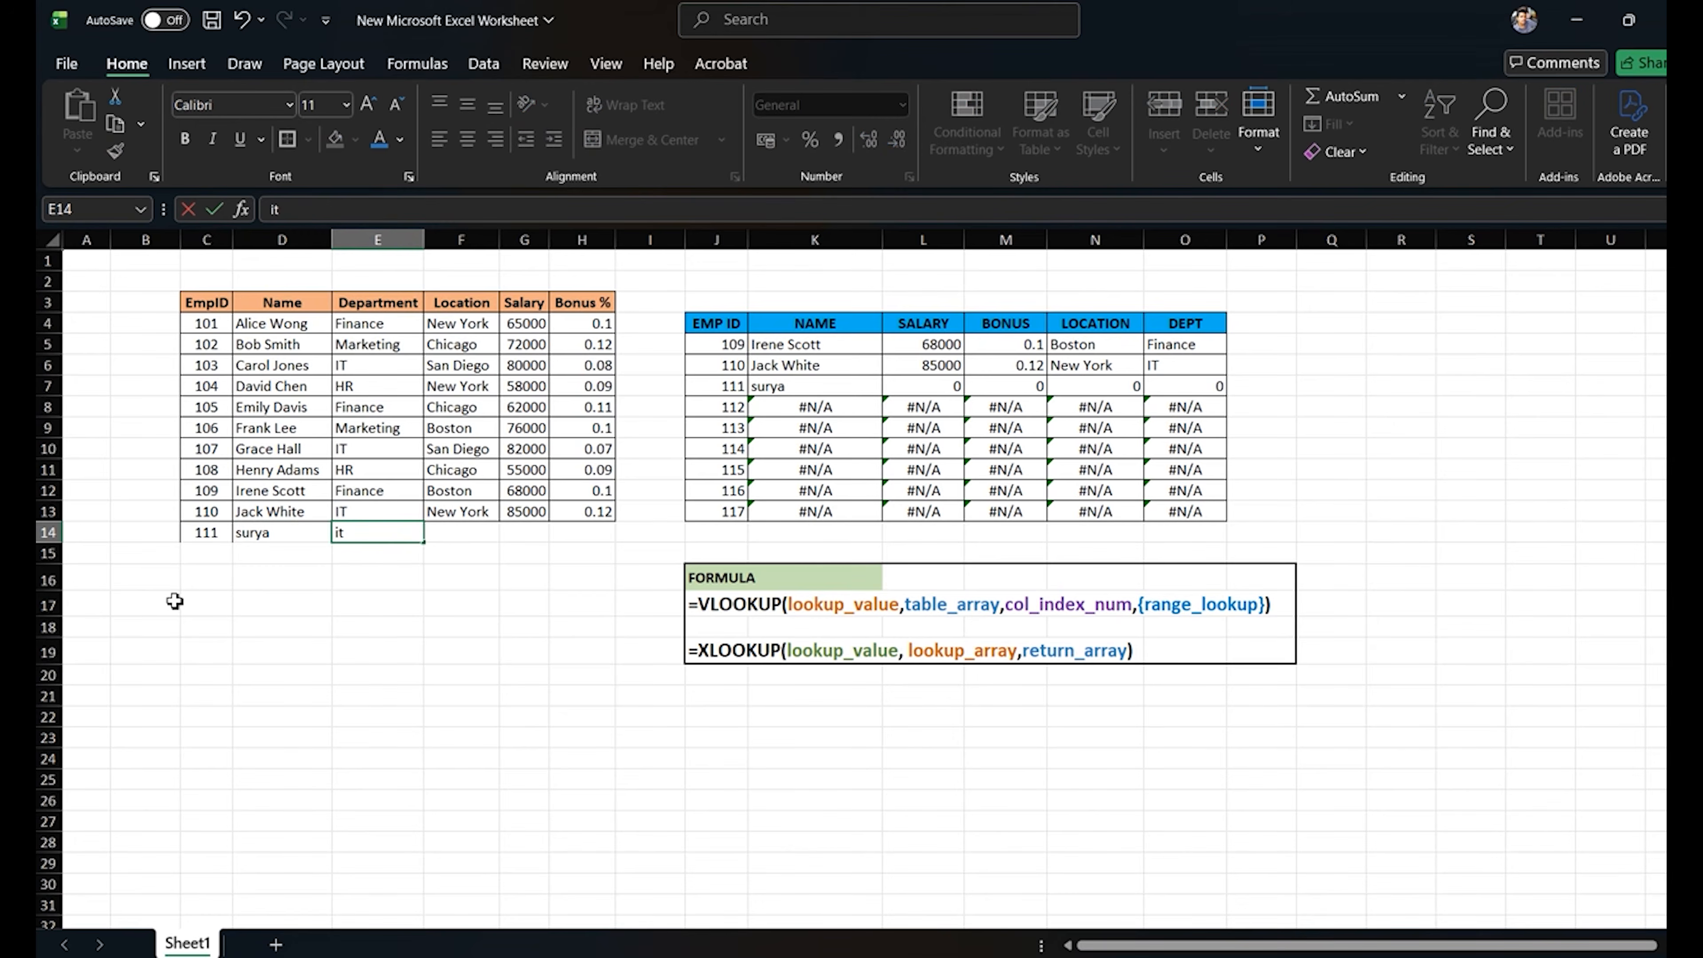
key(Tab)
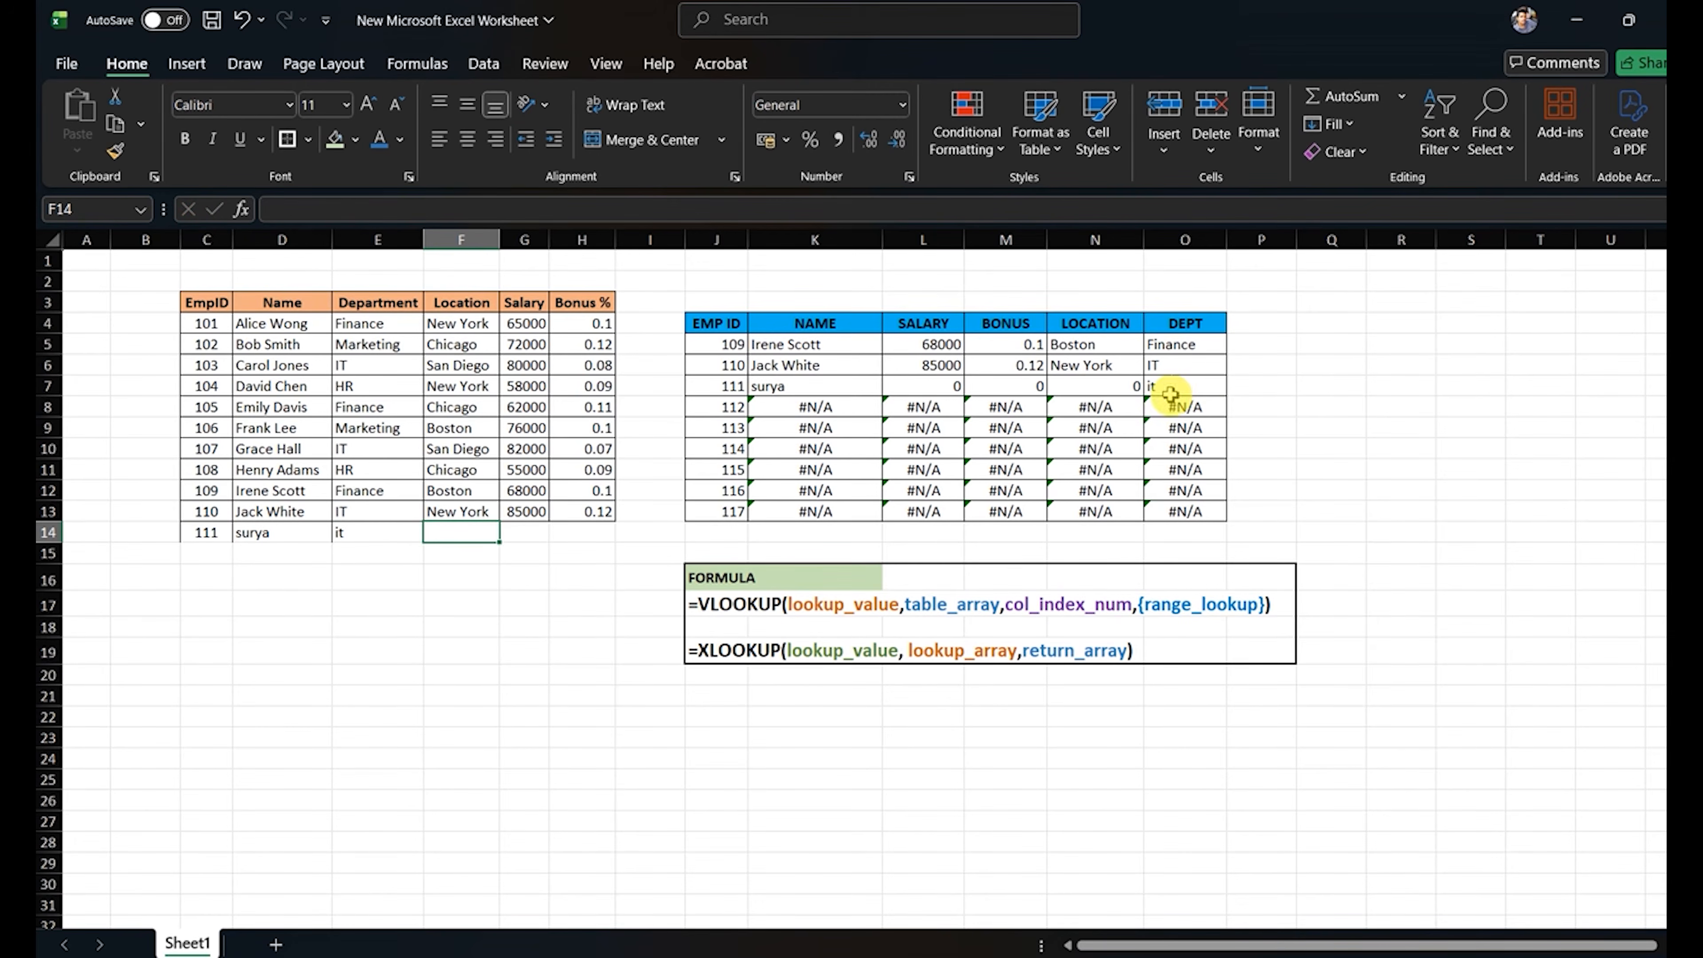
Complete the record in row 14 with location "vizianagaram", salary 42000 and bonus 0.54.
click(197, 529)
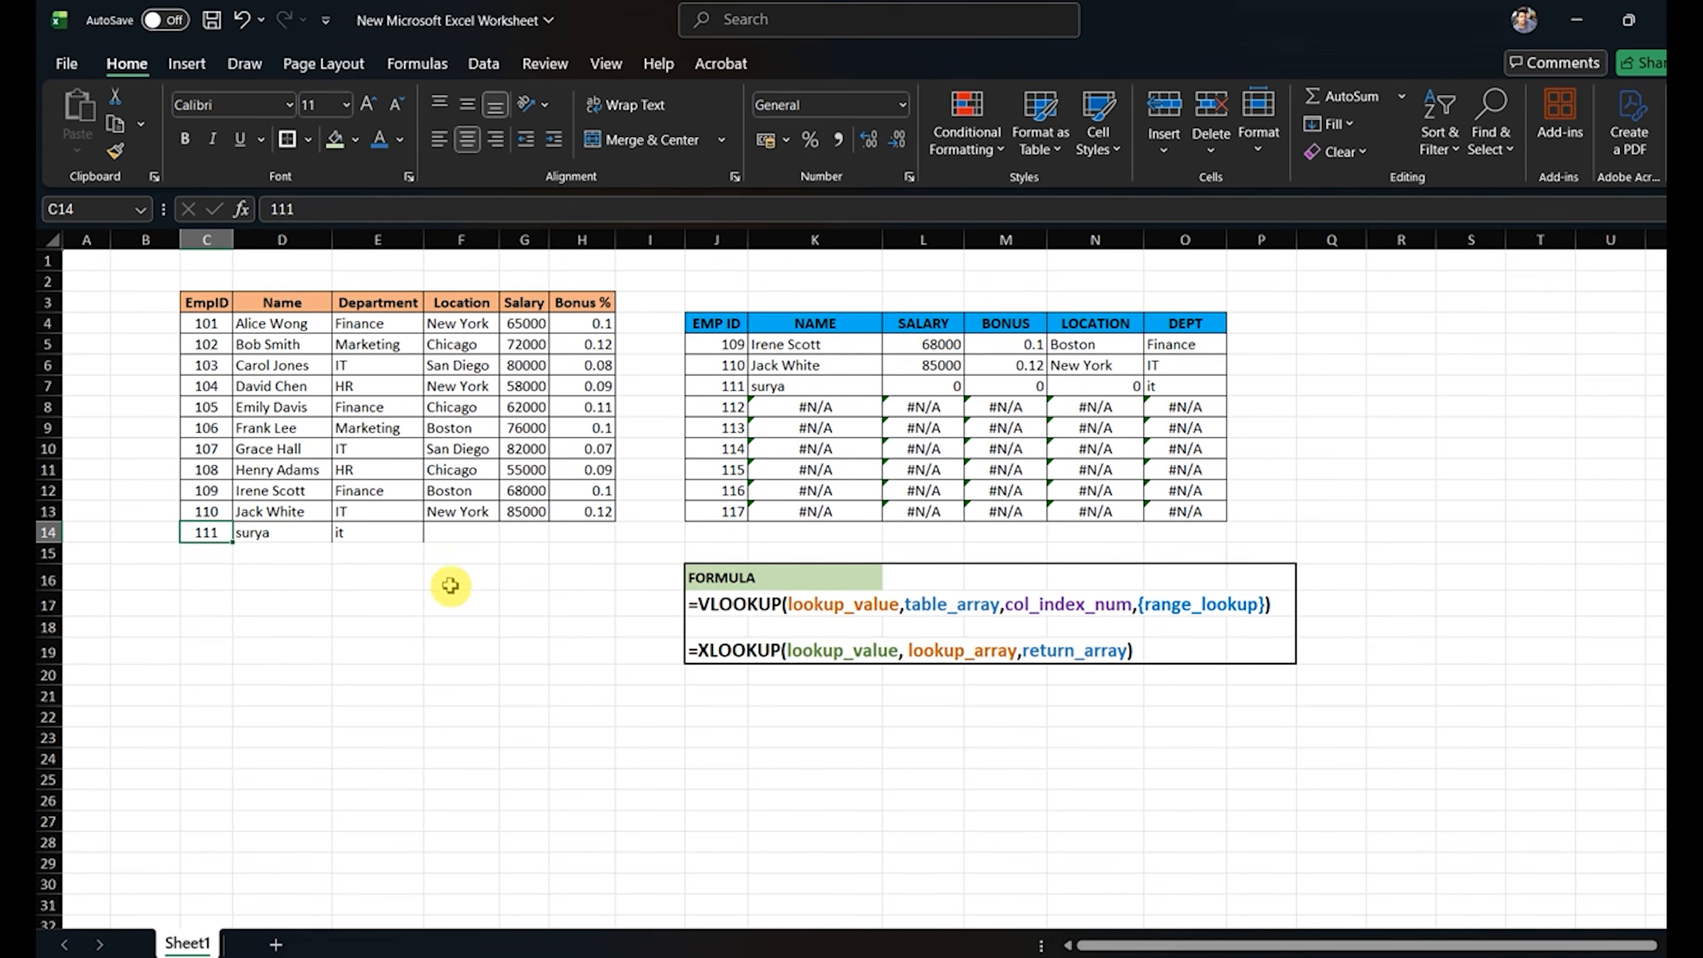
click(461, 533)
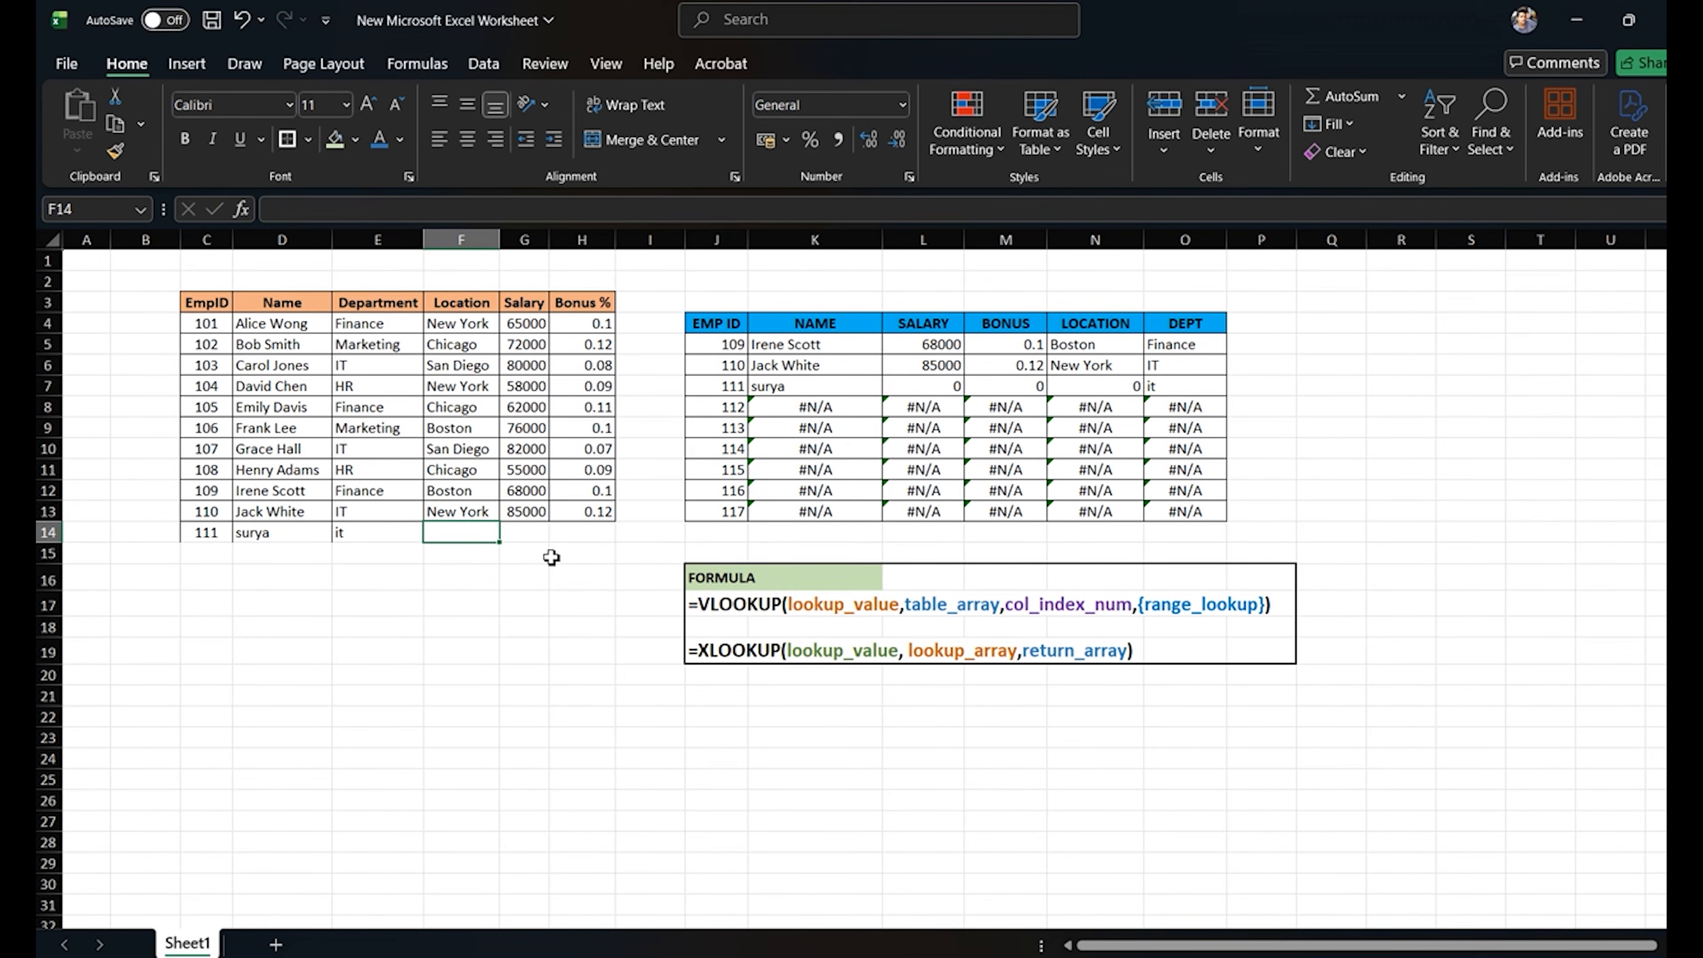
text(vizianagaram)
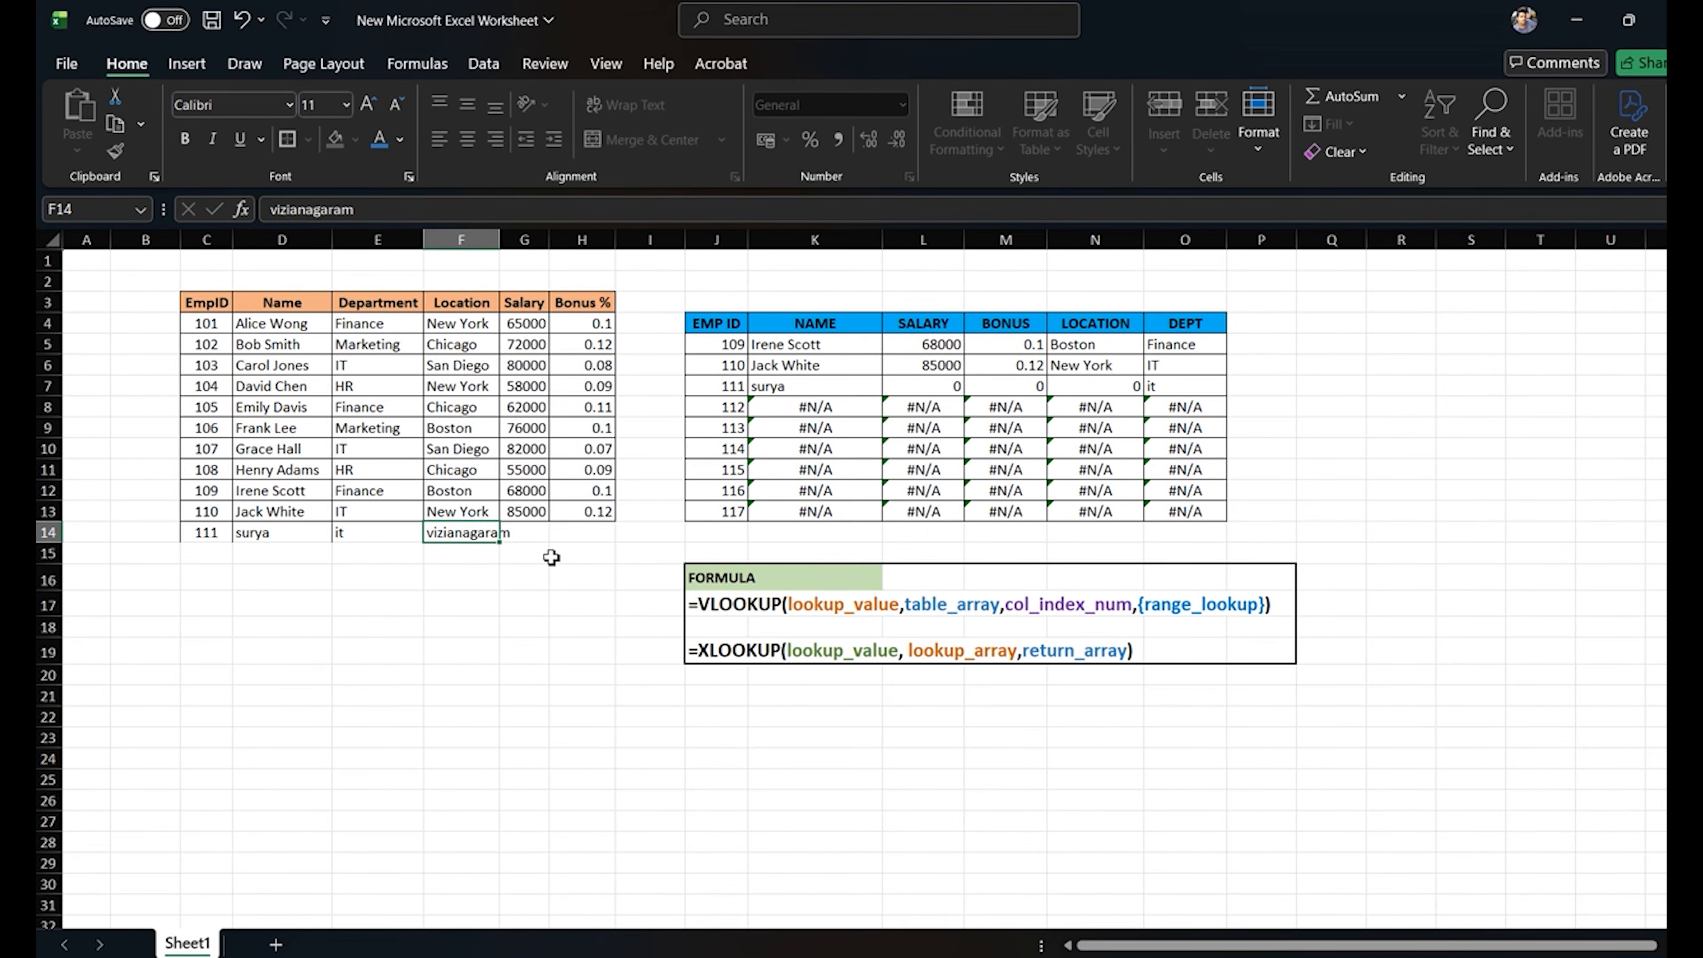
key(Tab)
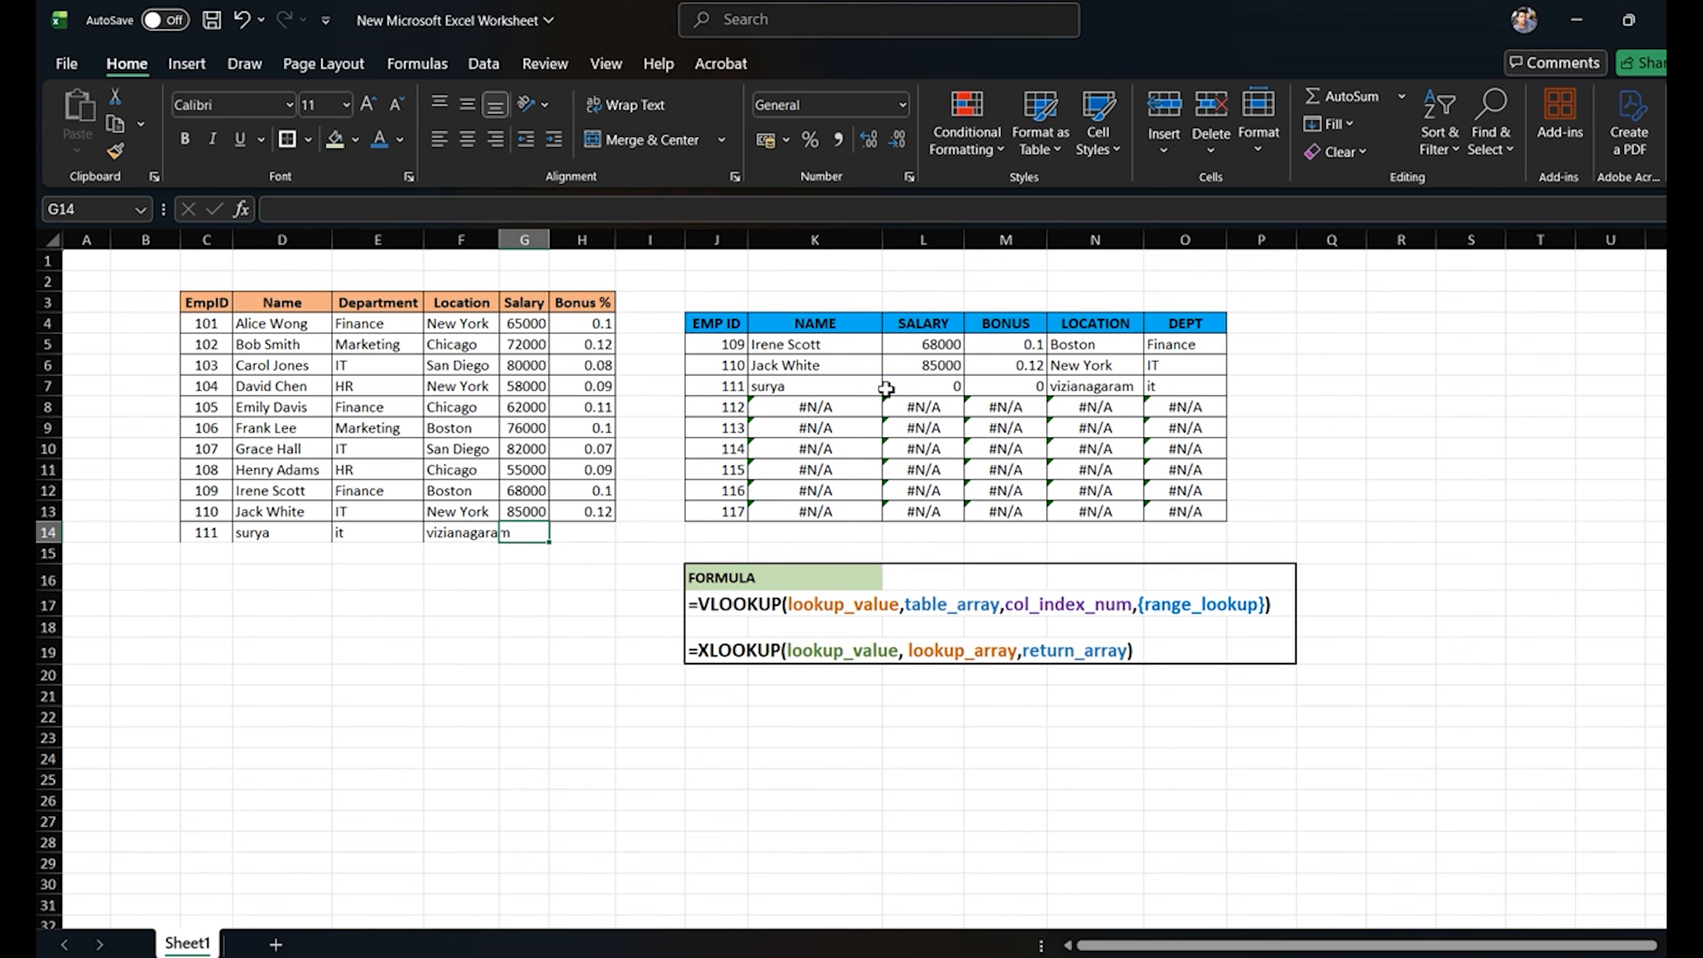
text(42000)
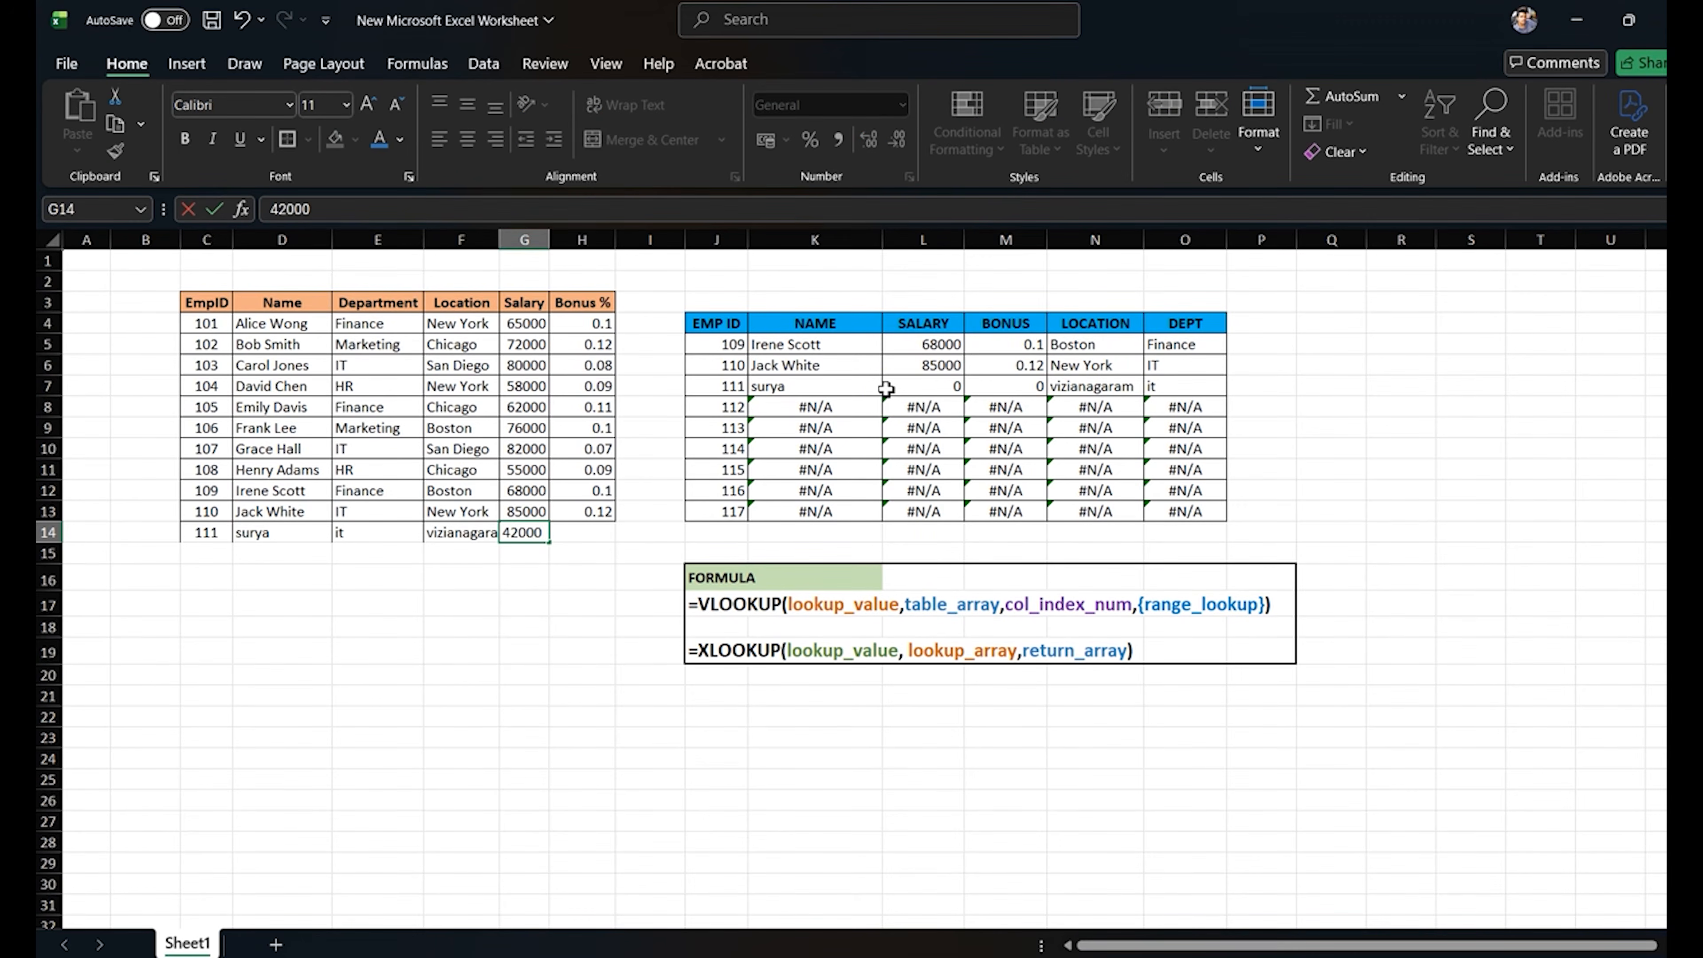
key(Tab)
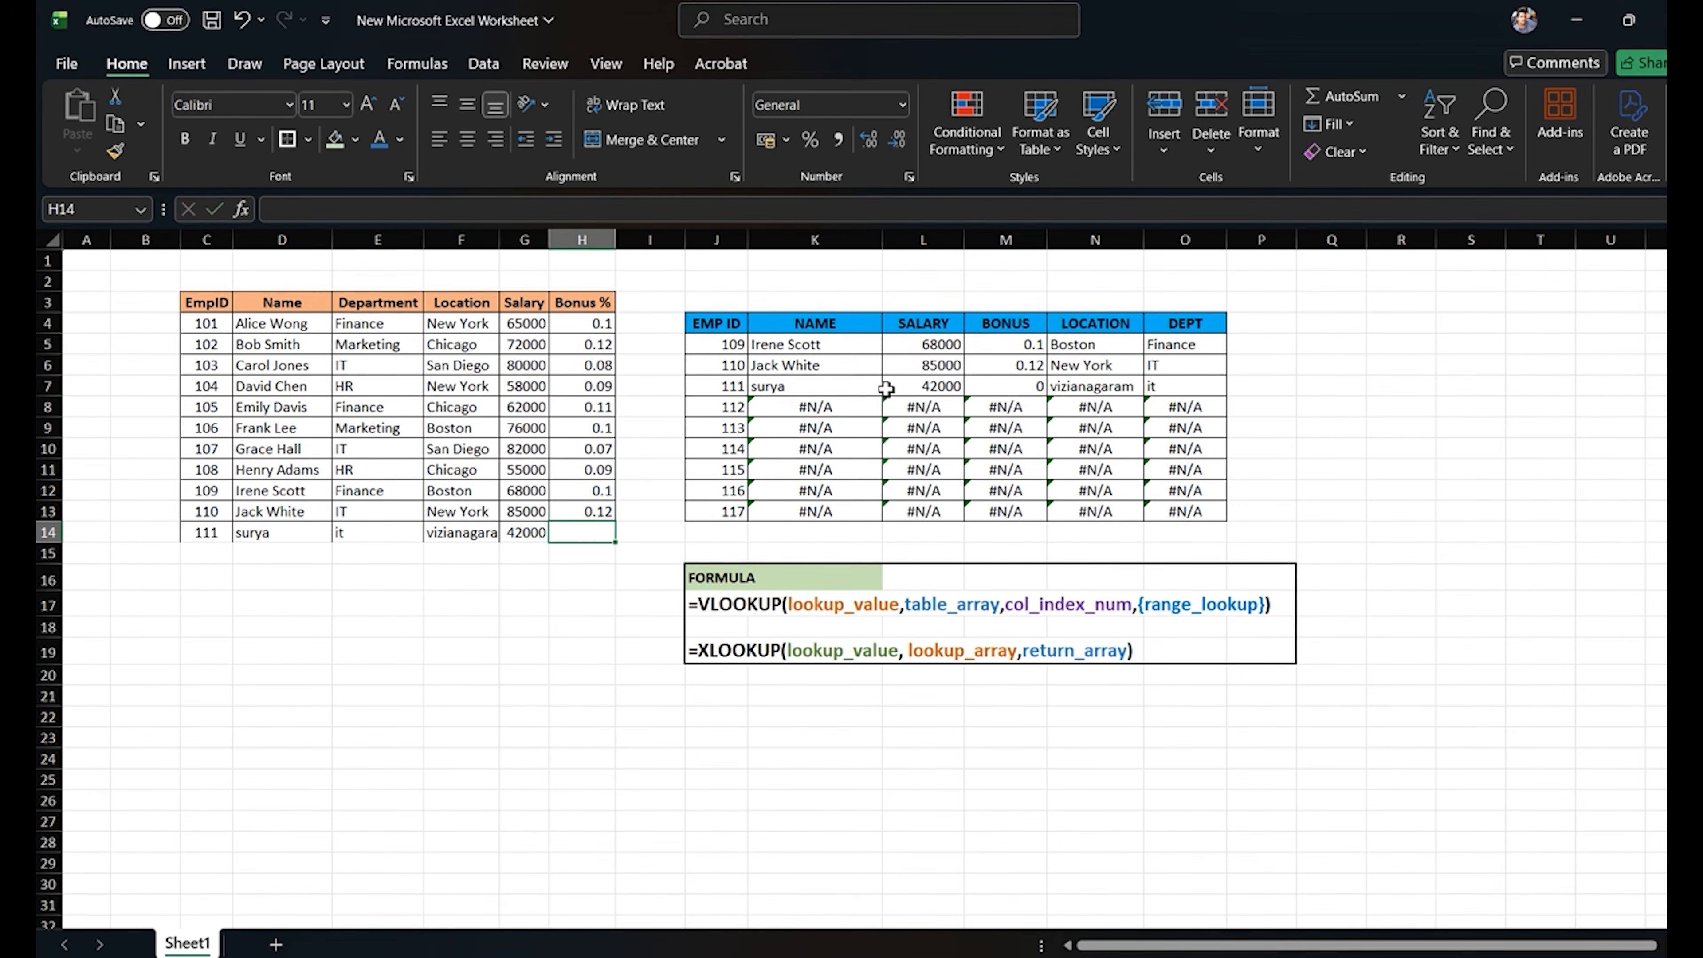
text(0)
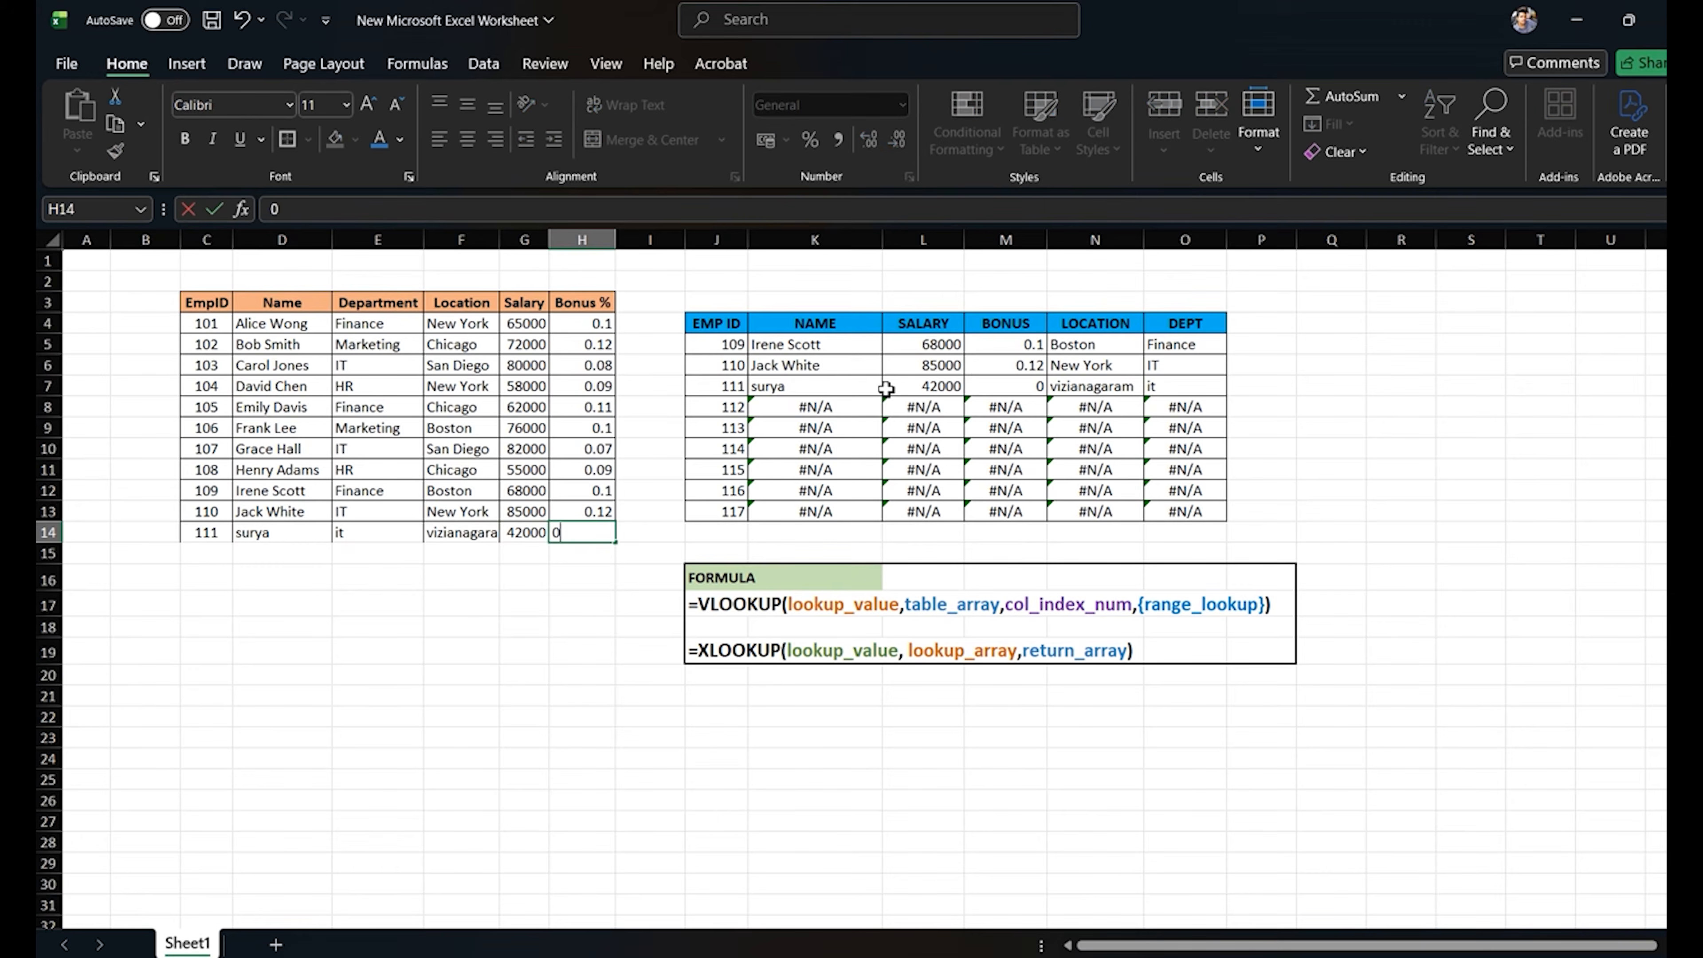
text(.54)
key(Return)
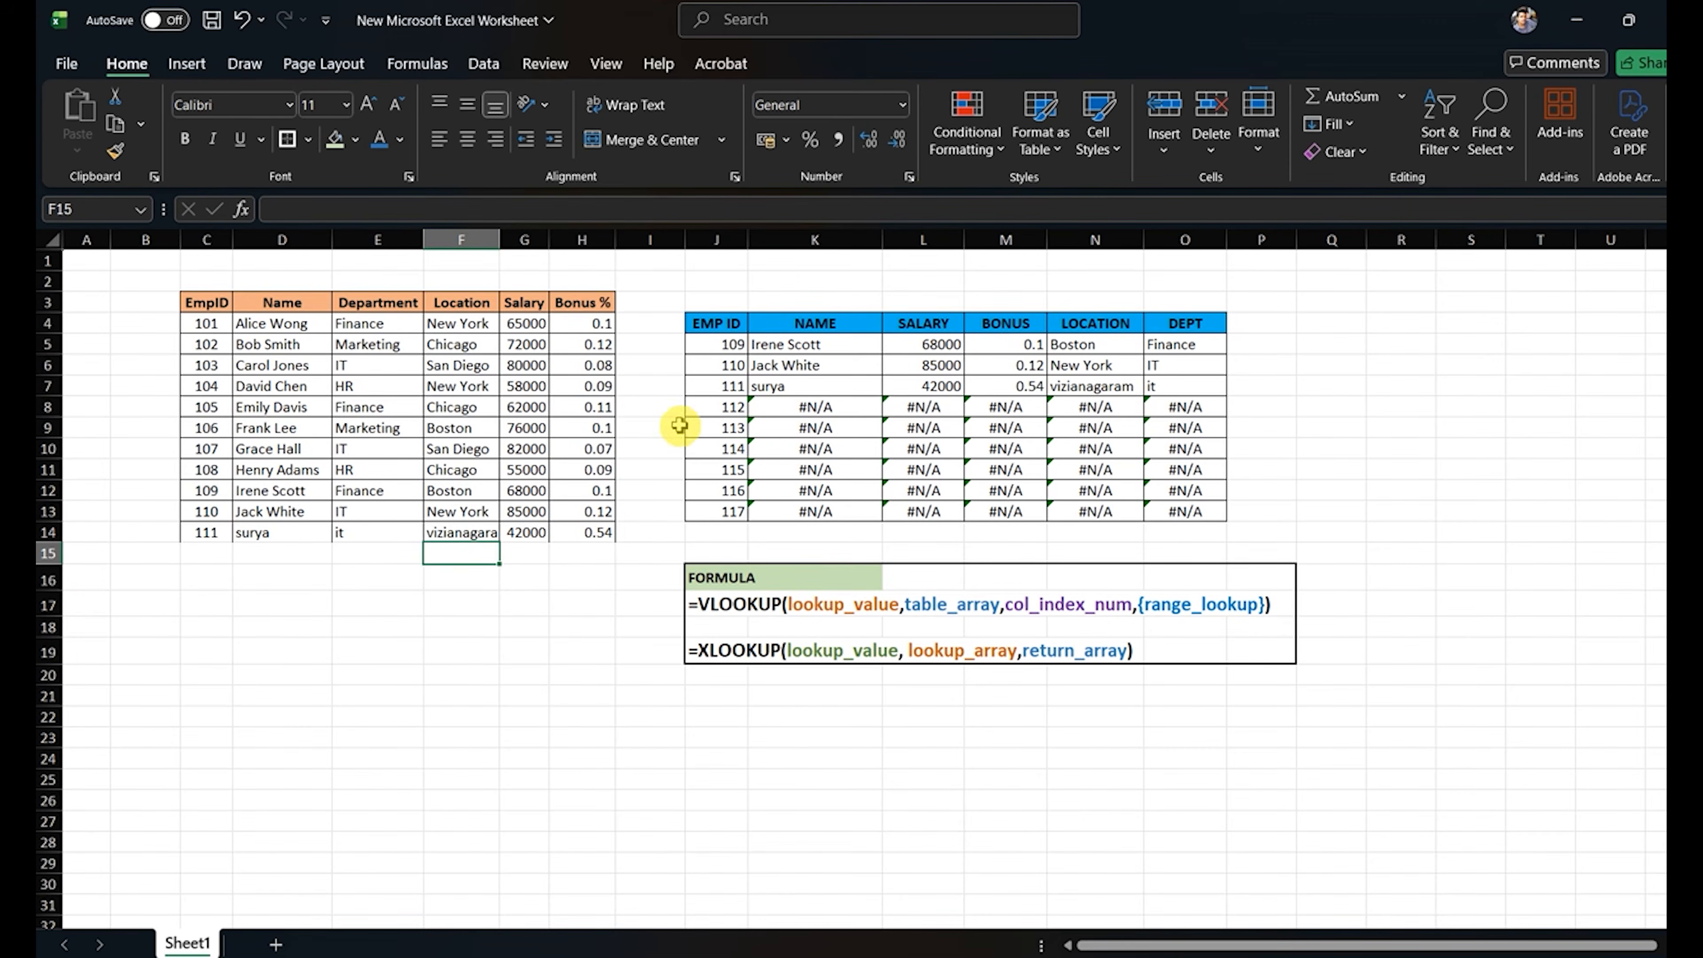
Copy the employee IDs from C4:C12 and paste them over the EMP ID column starting at J5.
click(725, 407)
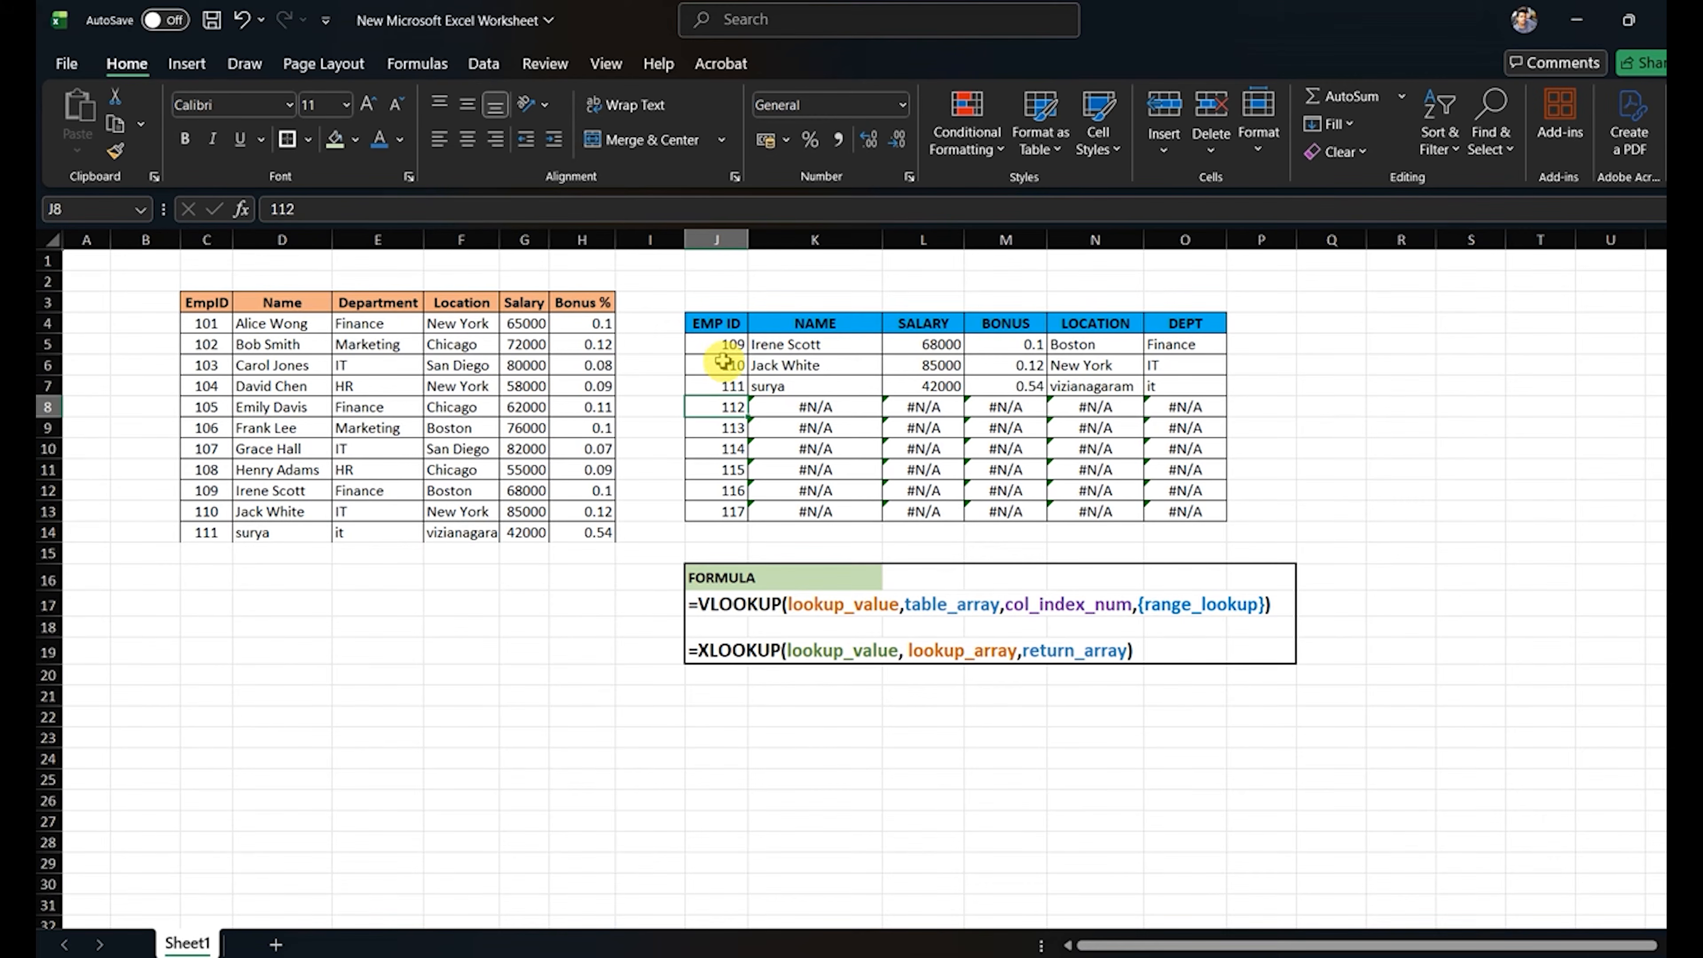
drag(214, 325, 224, 490)
key(ctrl+c)
click(711, 345)
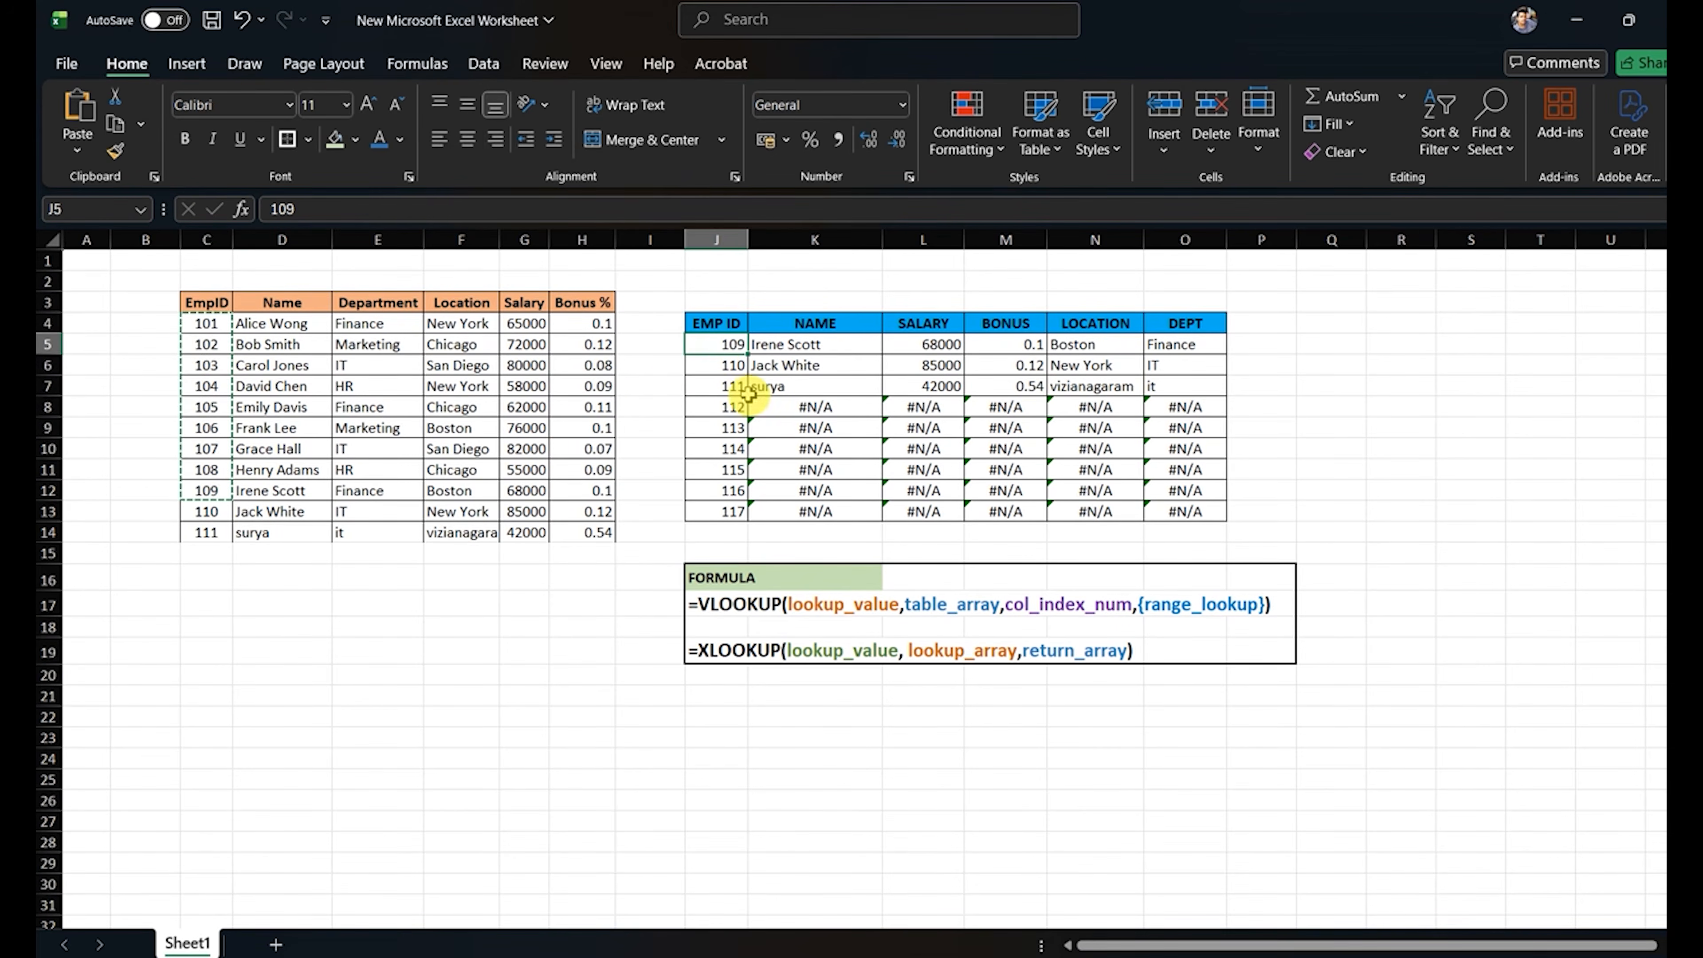
key(ctrl+alt+v)
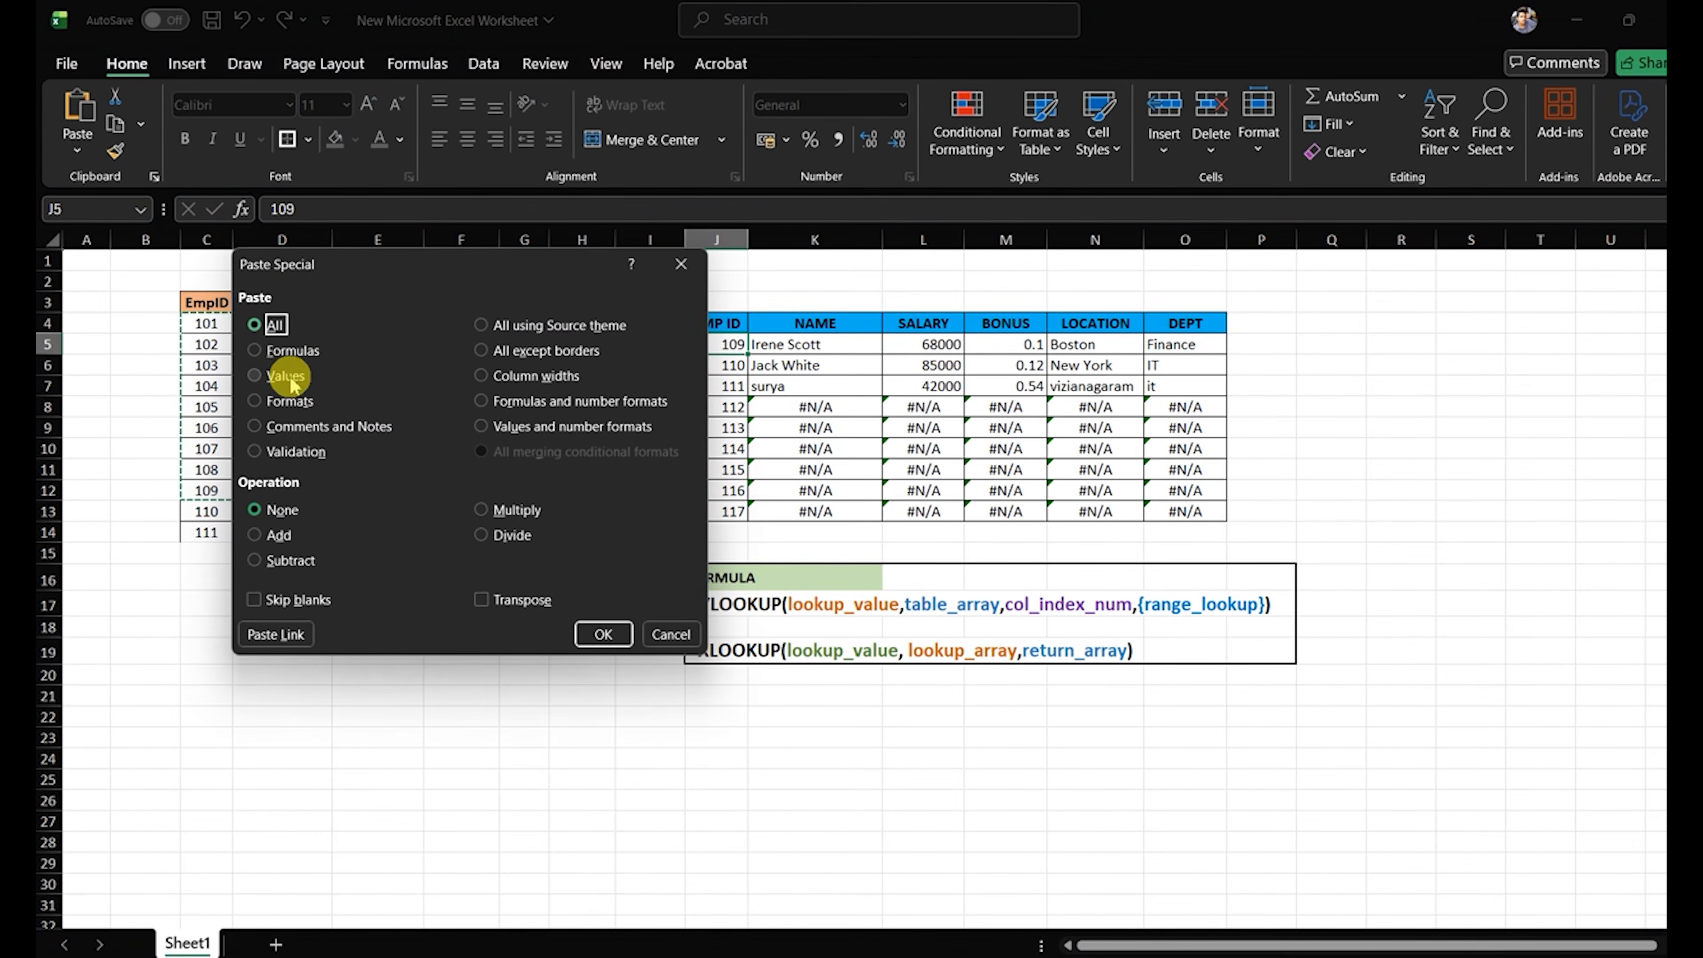
click(671, 633)
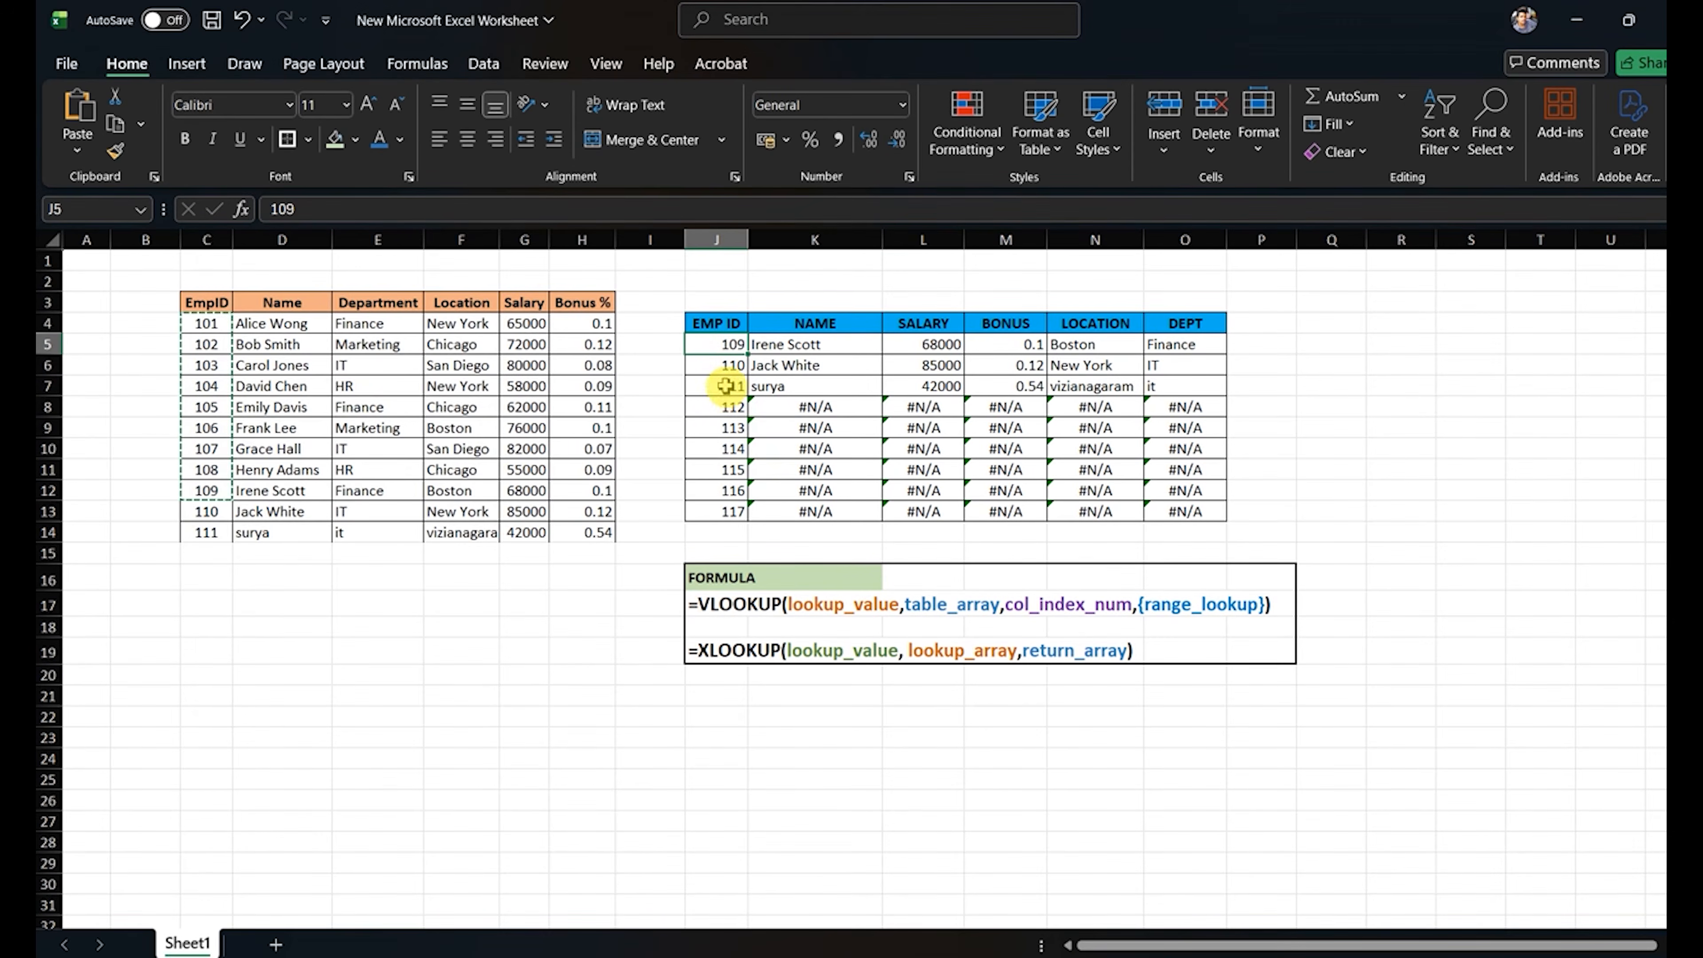
key(ctrl+v)
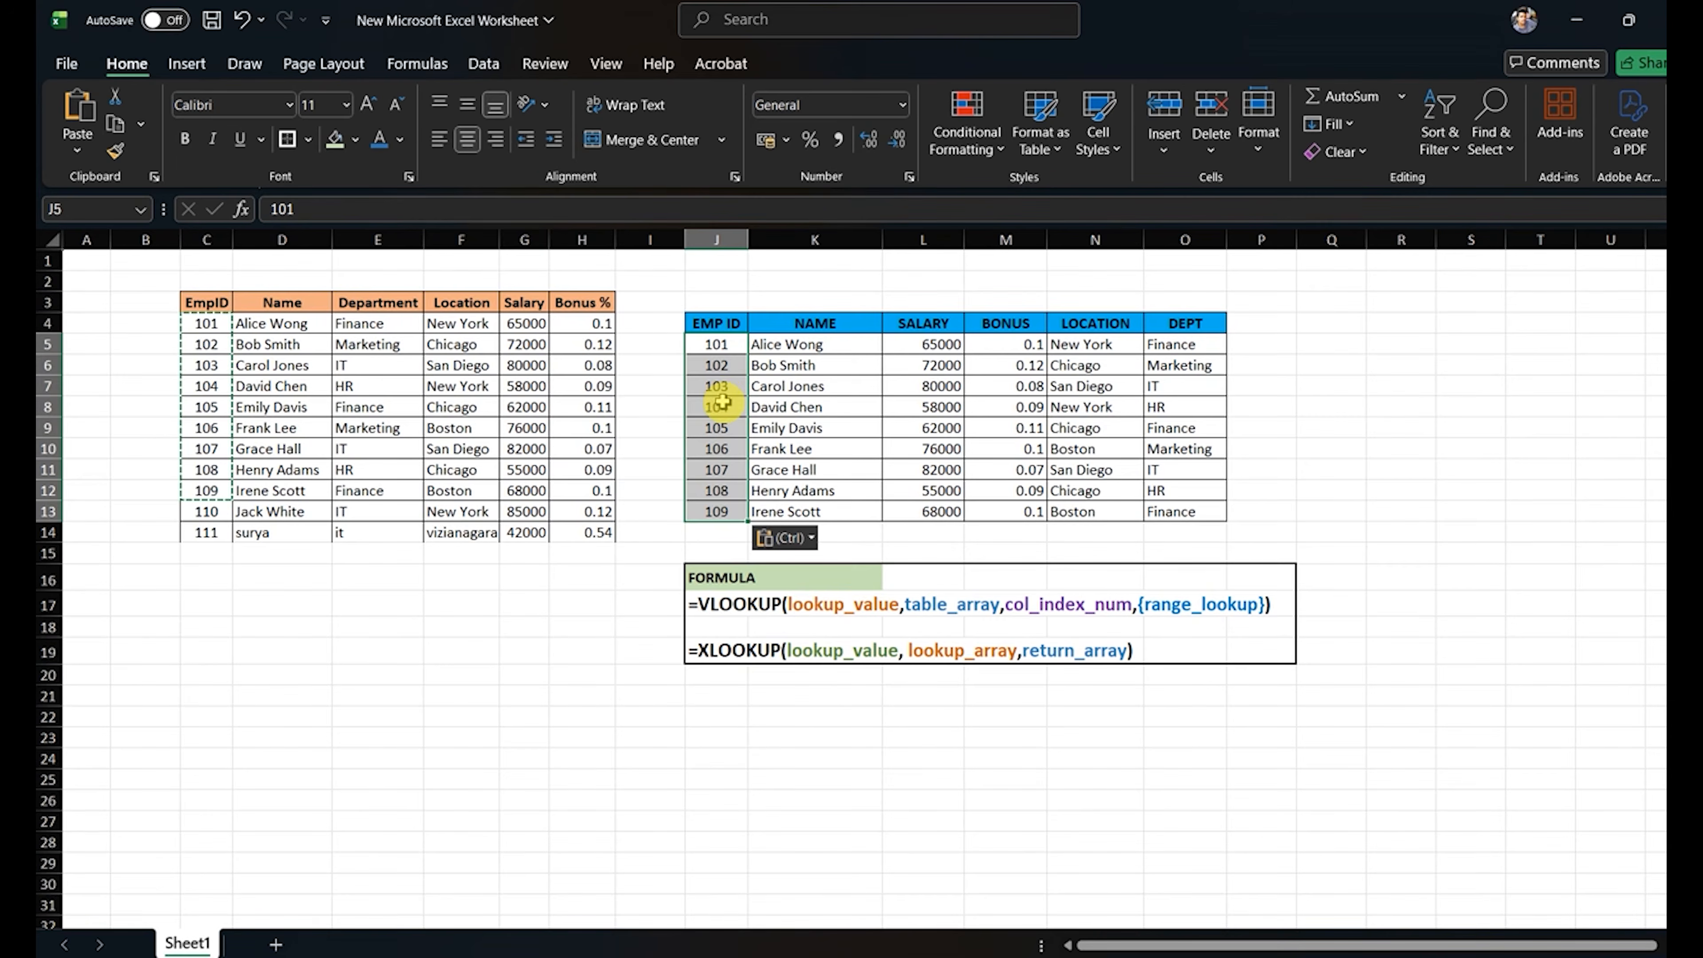
Undo the last paste, copy the employee IDs in C4:C12 again and paste only their values starting at J5.
key(ctrl+z)
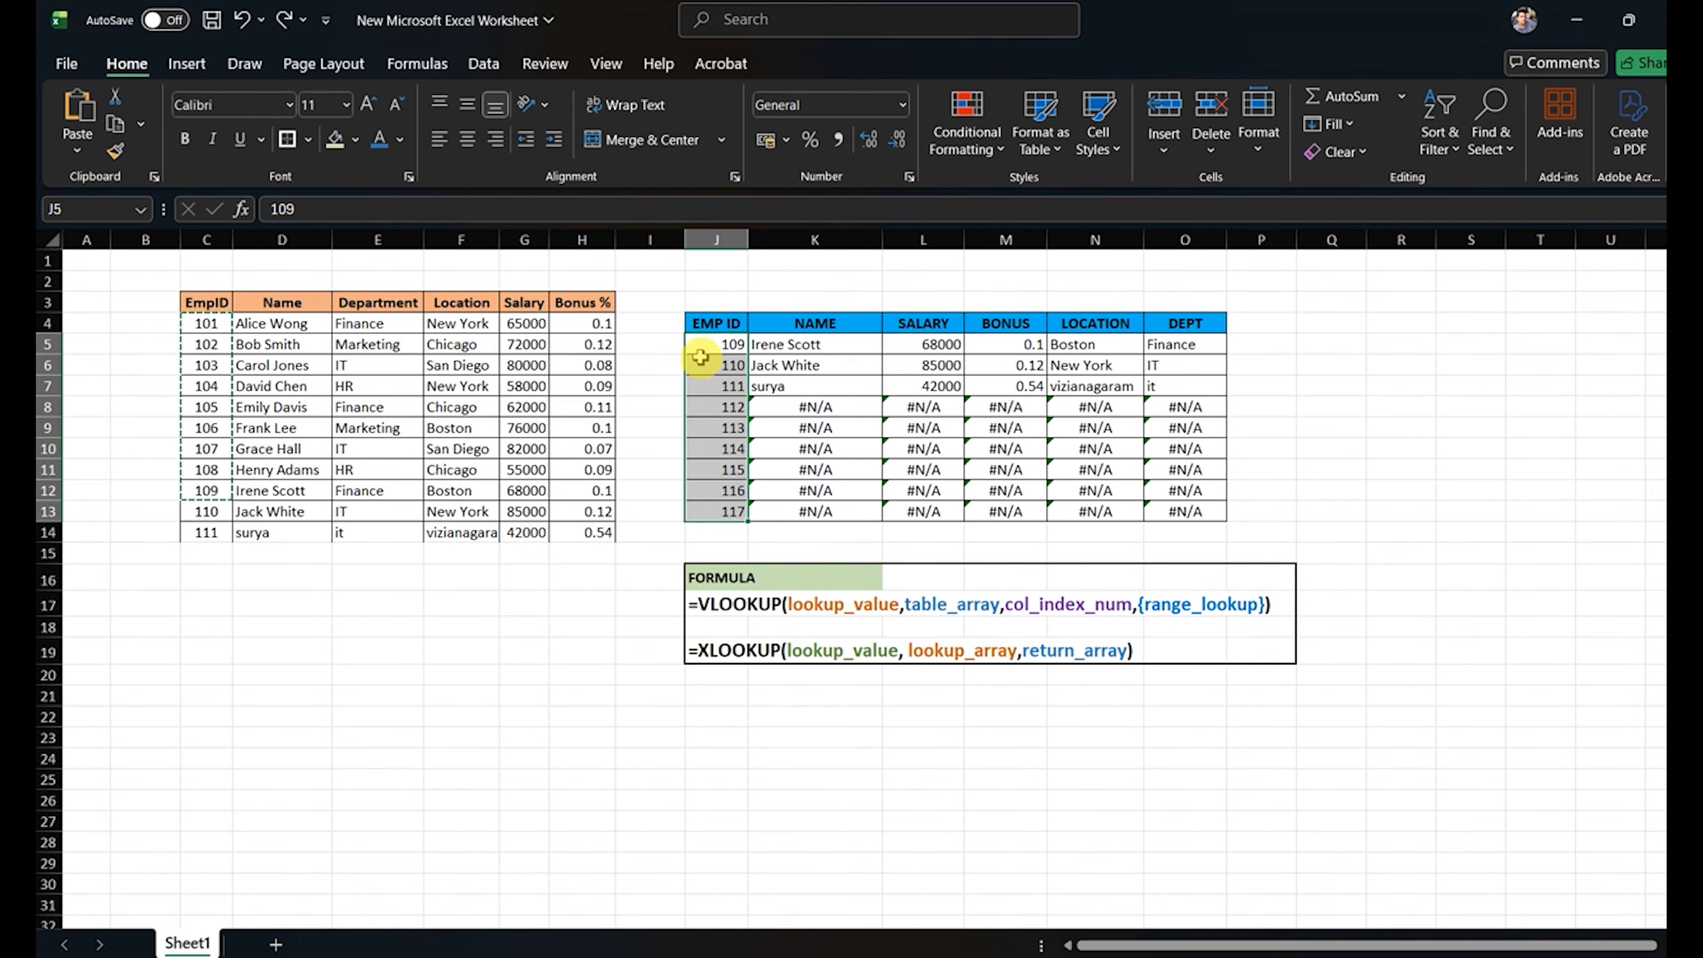
drag(207, 323, 208, 490)
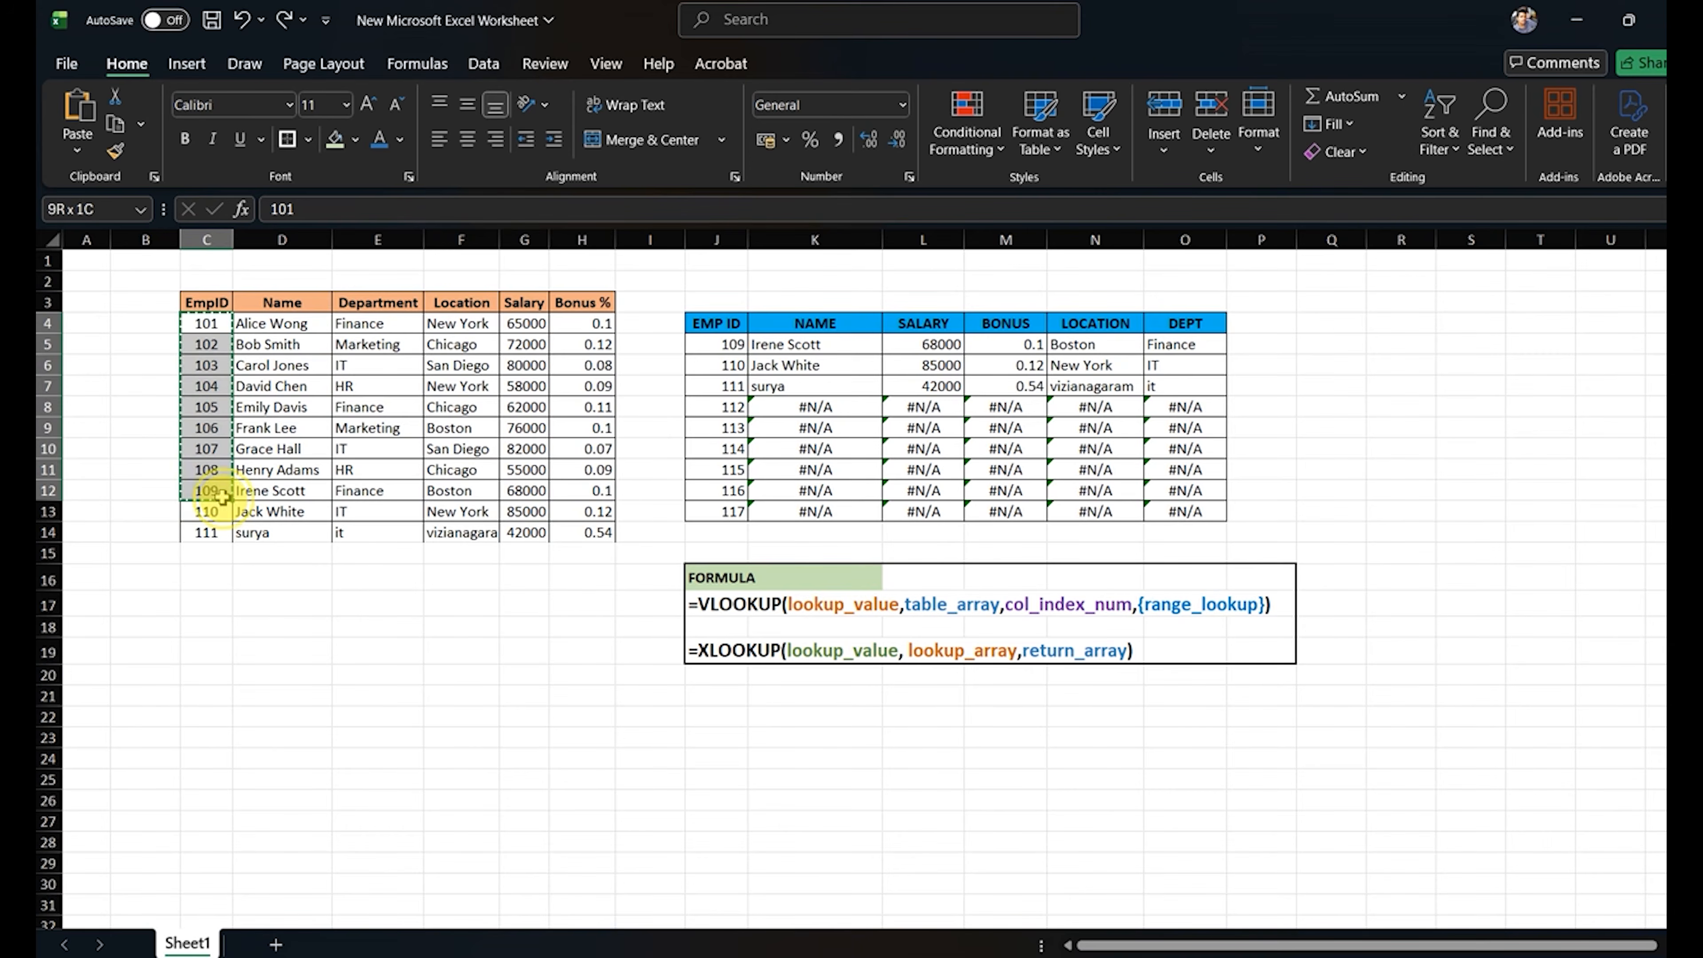
right_click(709, 342)
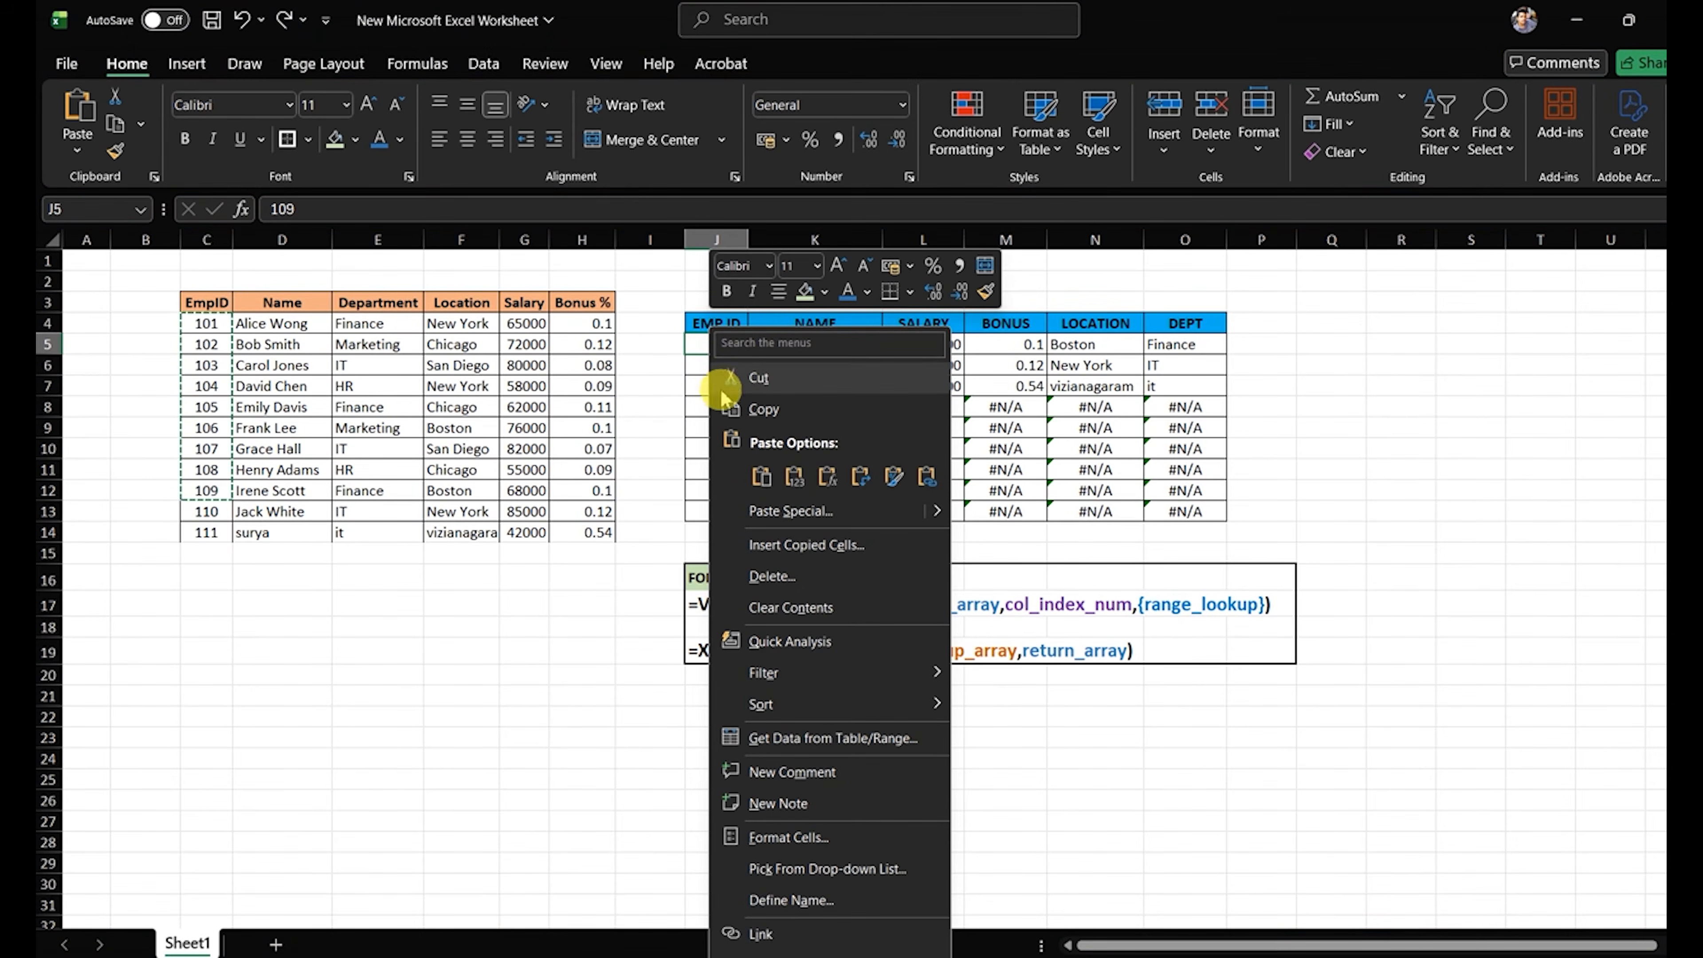
click(782, 522)
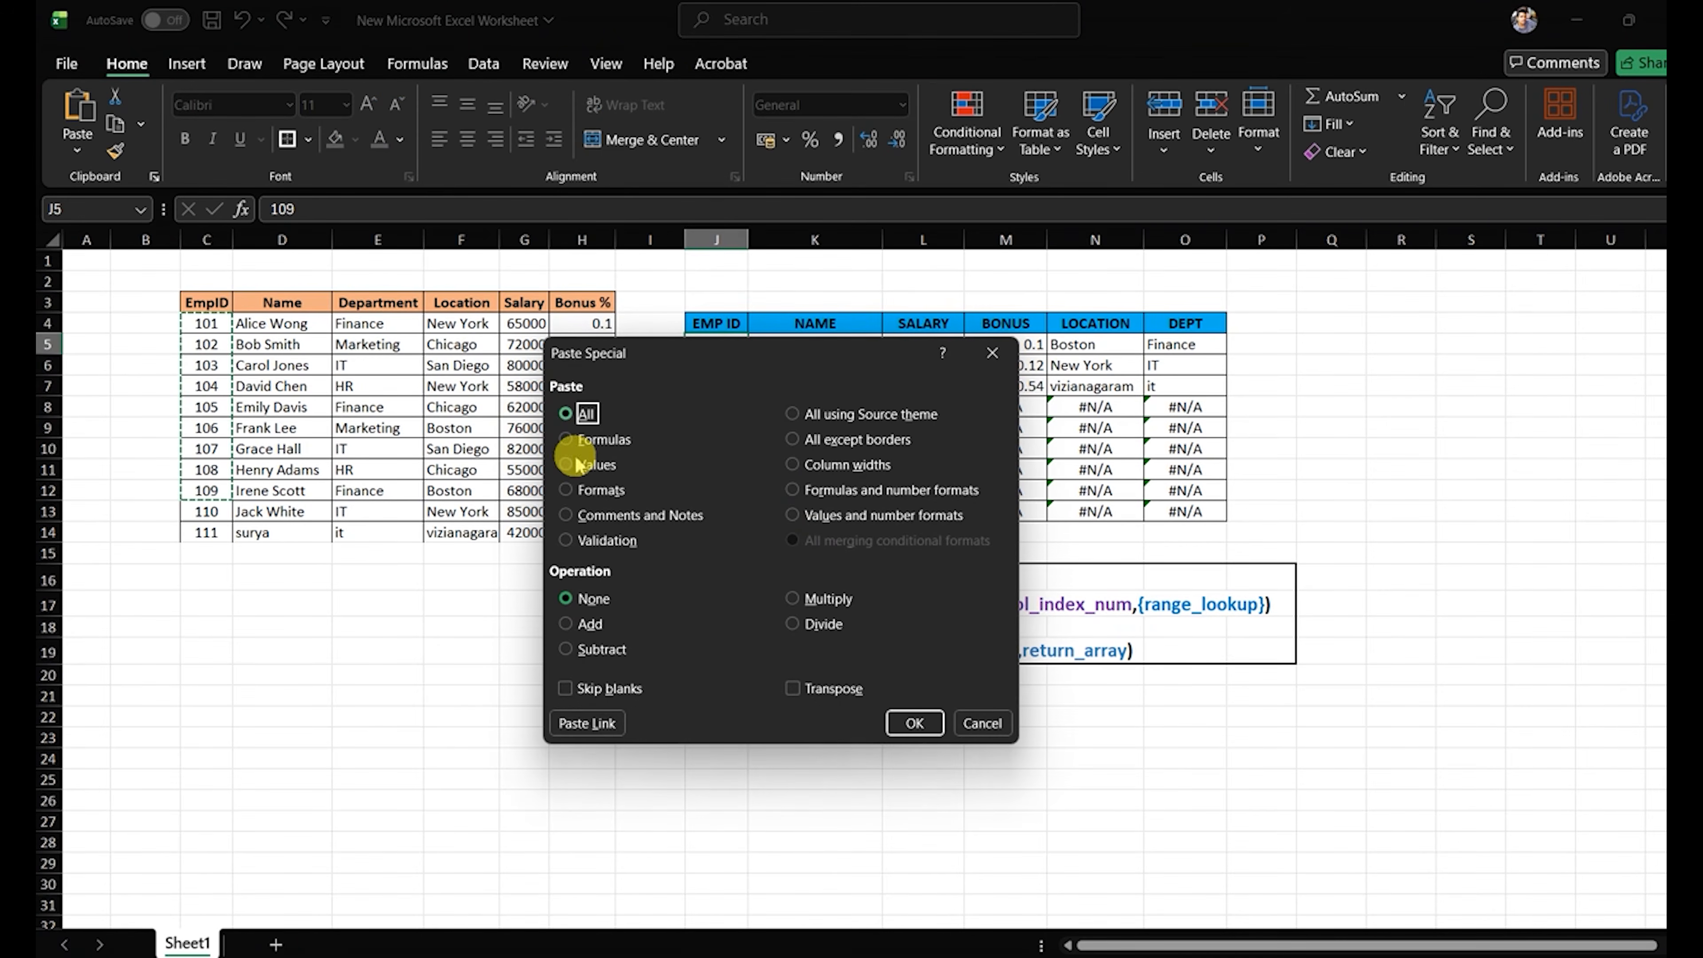
click(585, 464)
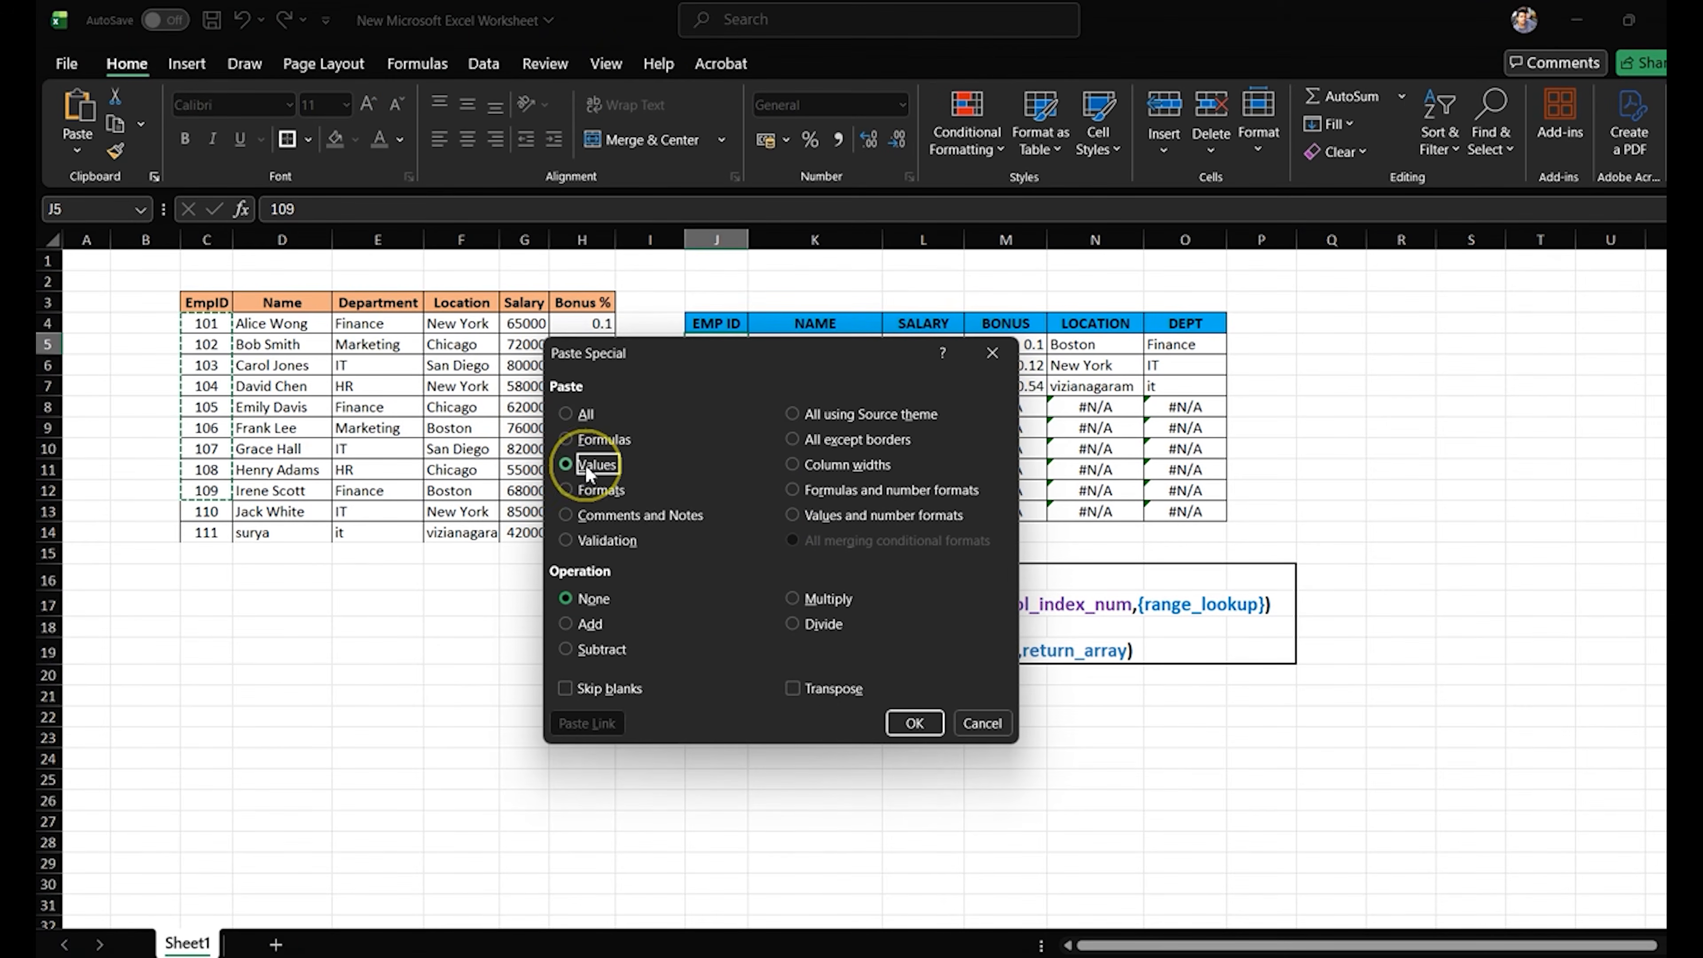
click(913, 723)
click(703, 415)
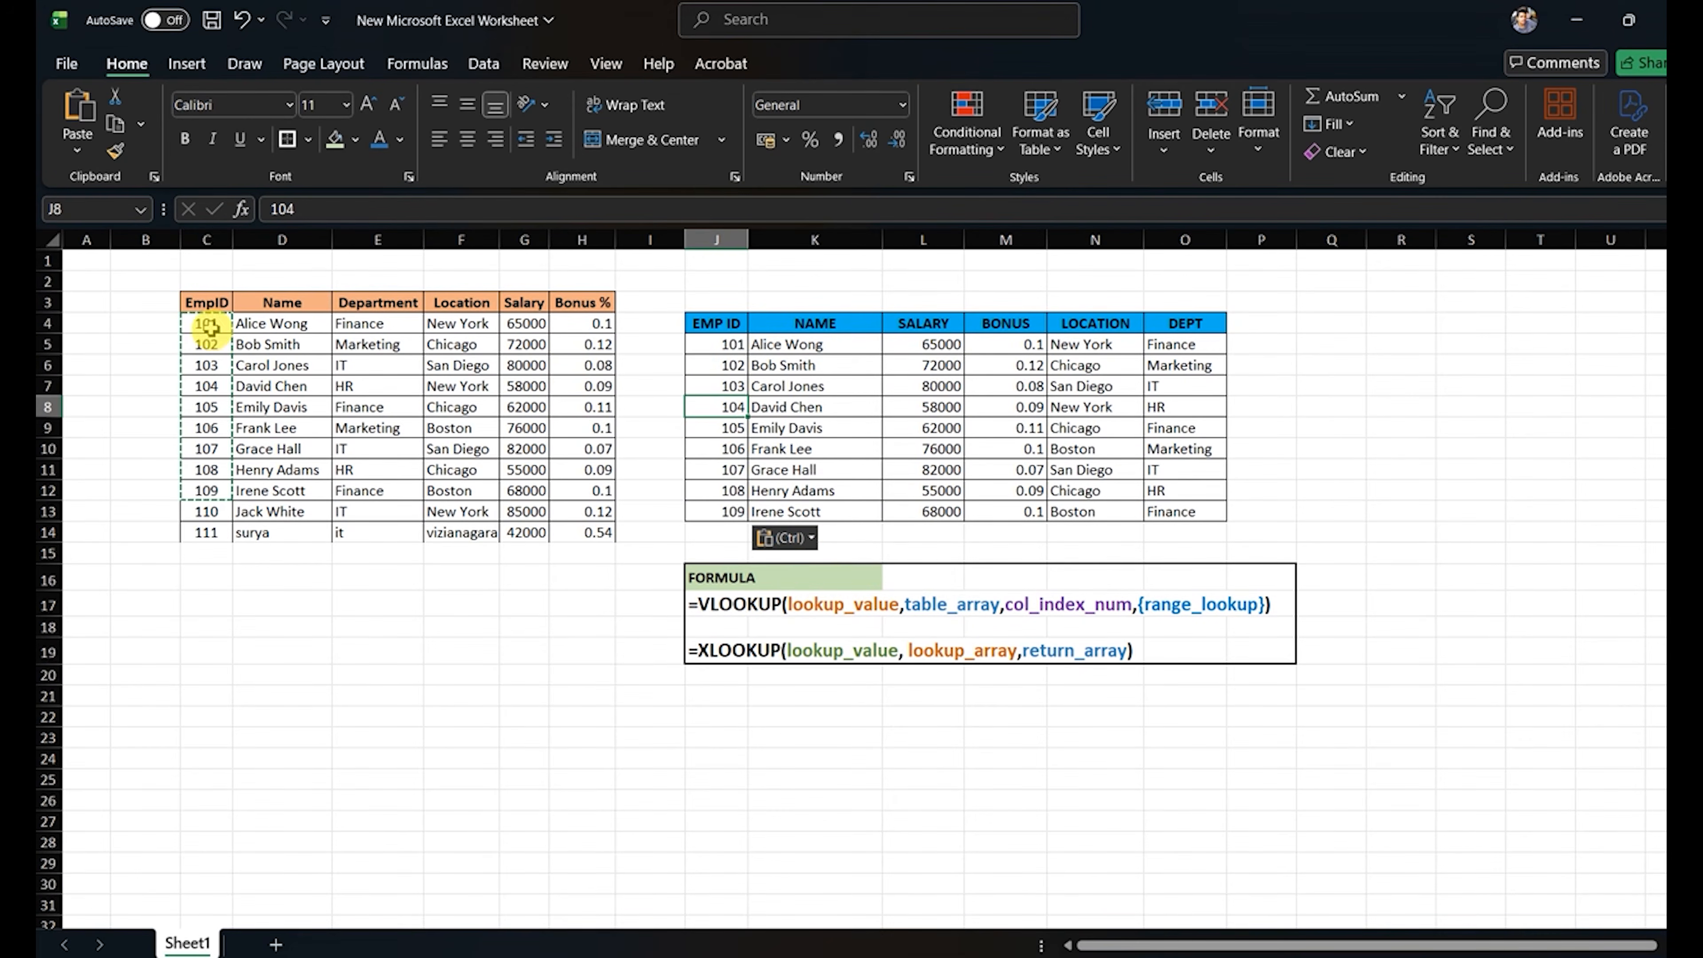
Try a regular paste of the employee IDs from C4:C12 starting at J5, and undo it.
drag(210, 328, 224, 470)
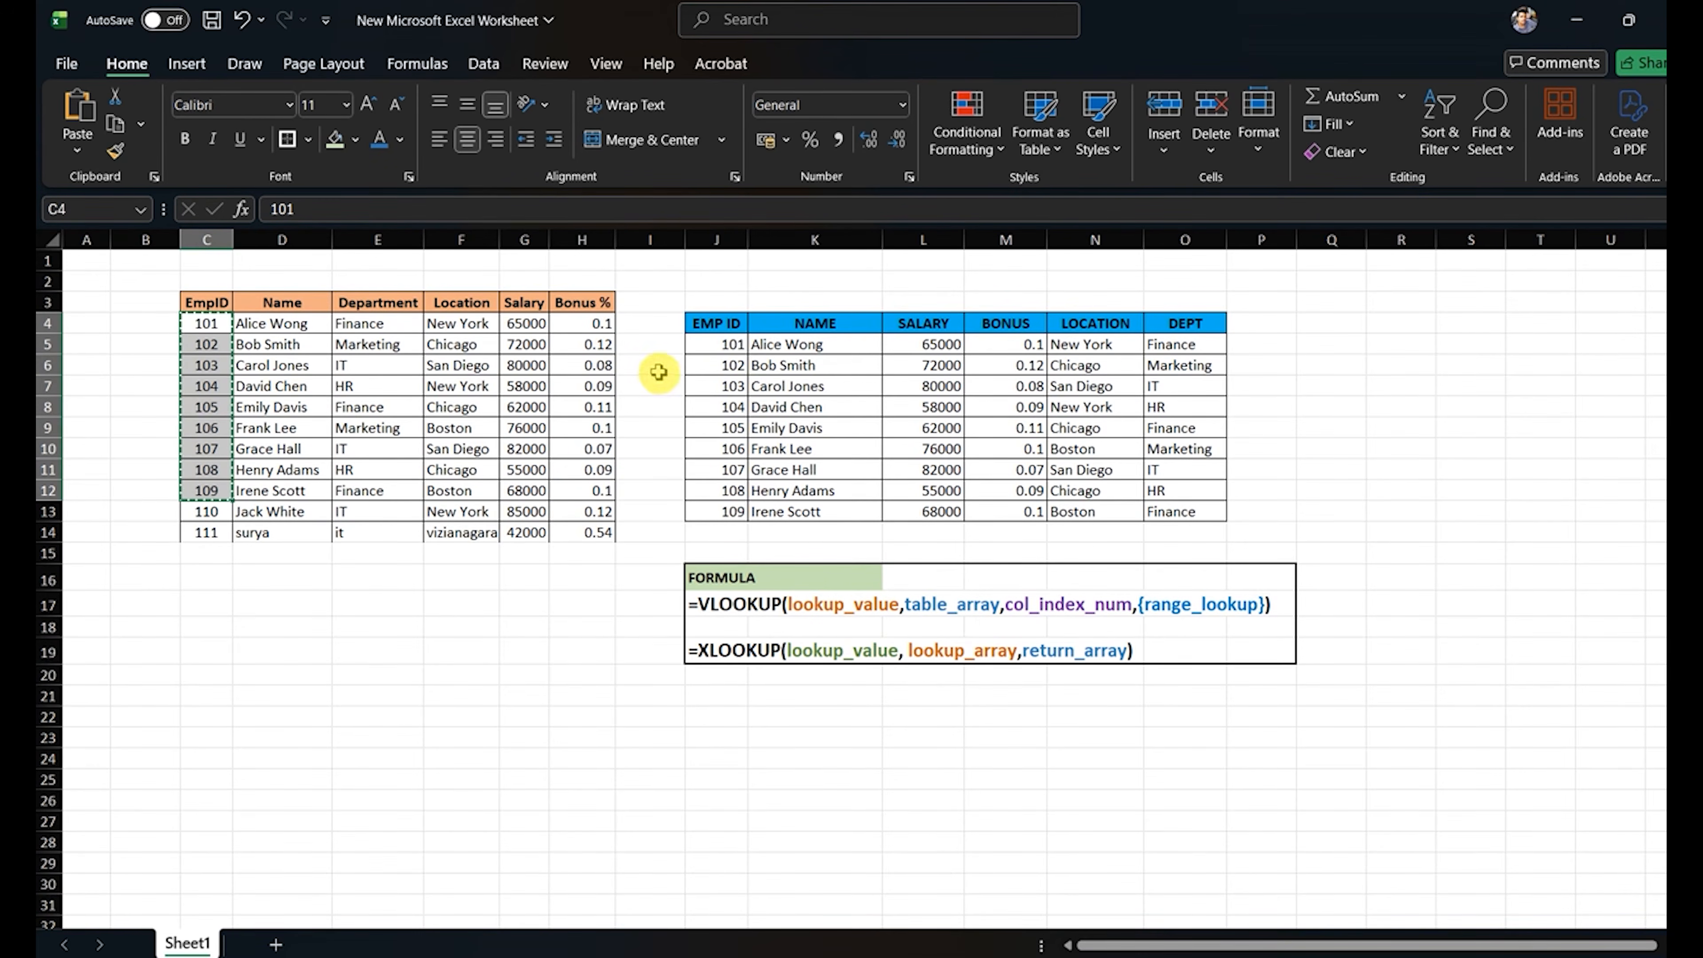
click(709, 341)
key(ctrl+v)
click(724, 349)
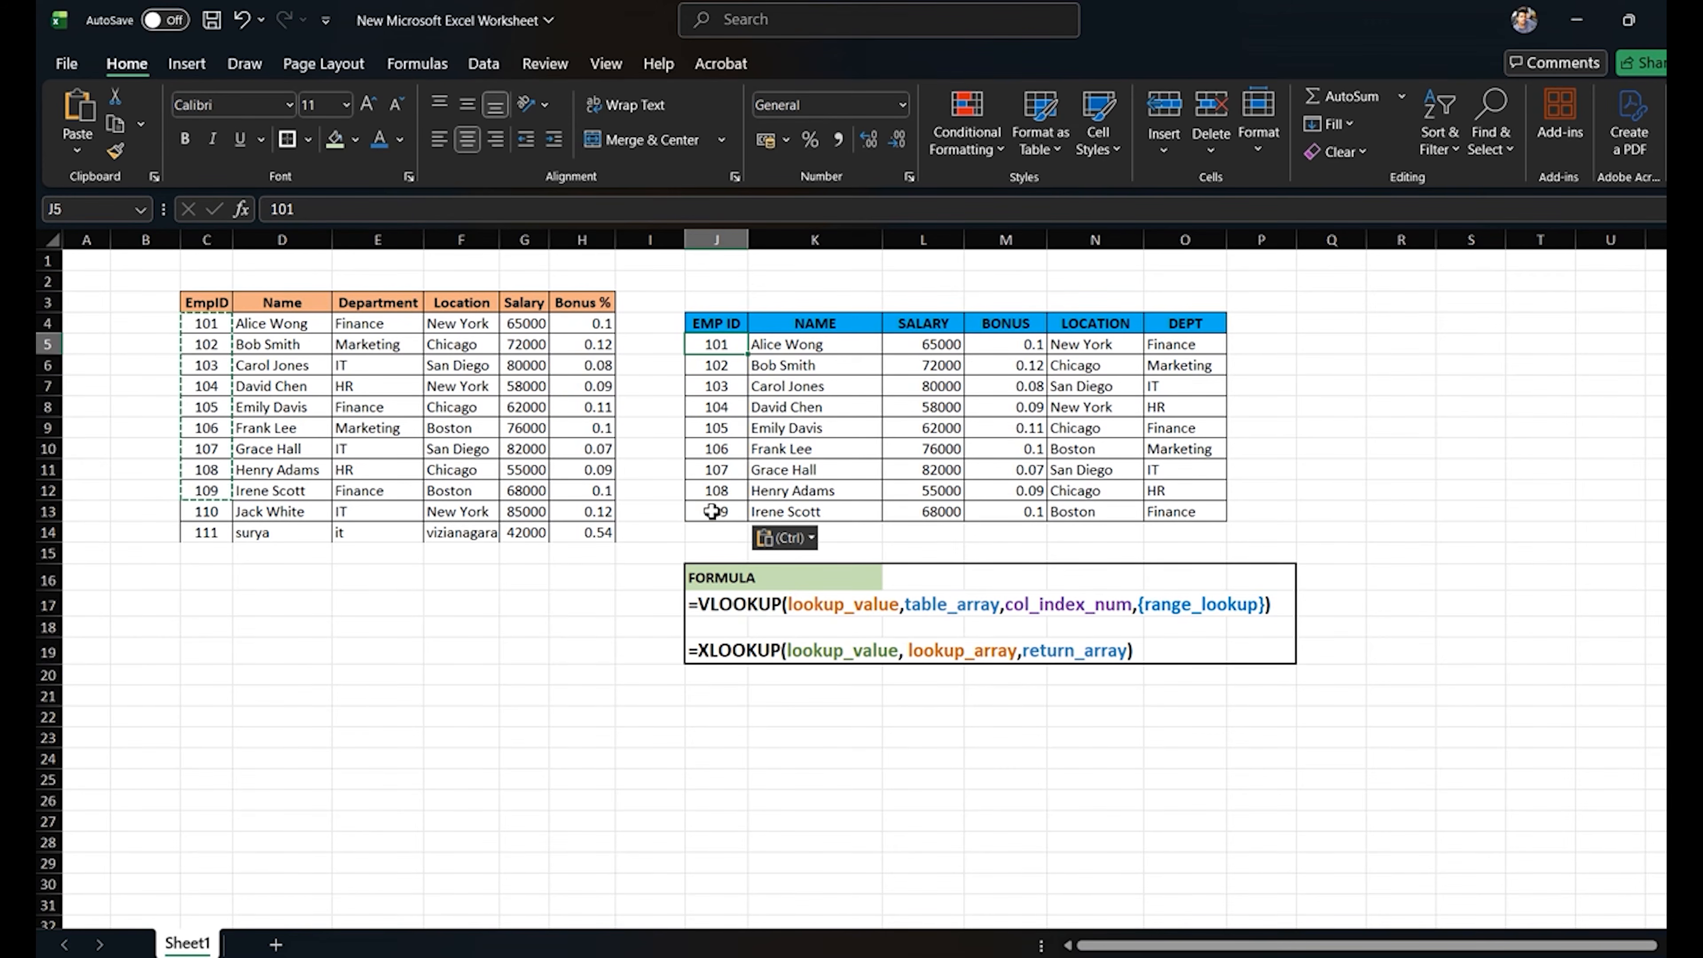
key(ctrl+z)
click(721, 405)
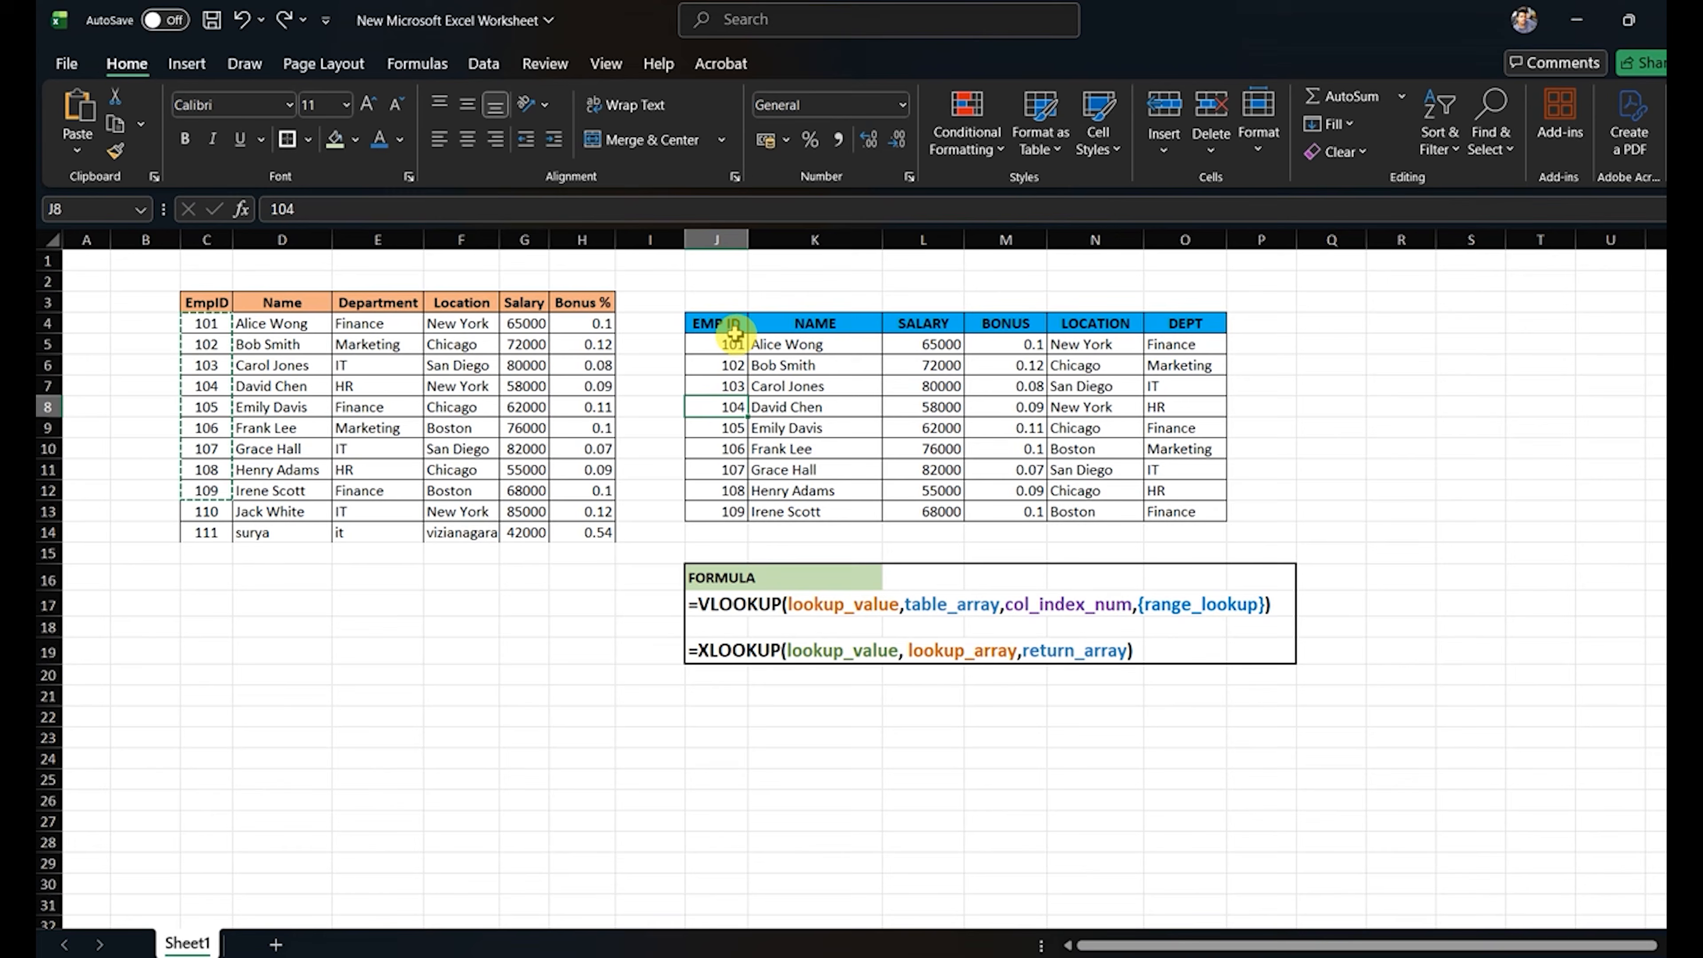
Copy the employee IDs from C4:C13 and use Paste Special to paste only their values starting at J5.
drag(219, 325, 216, 508)
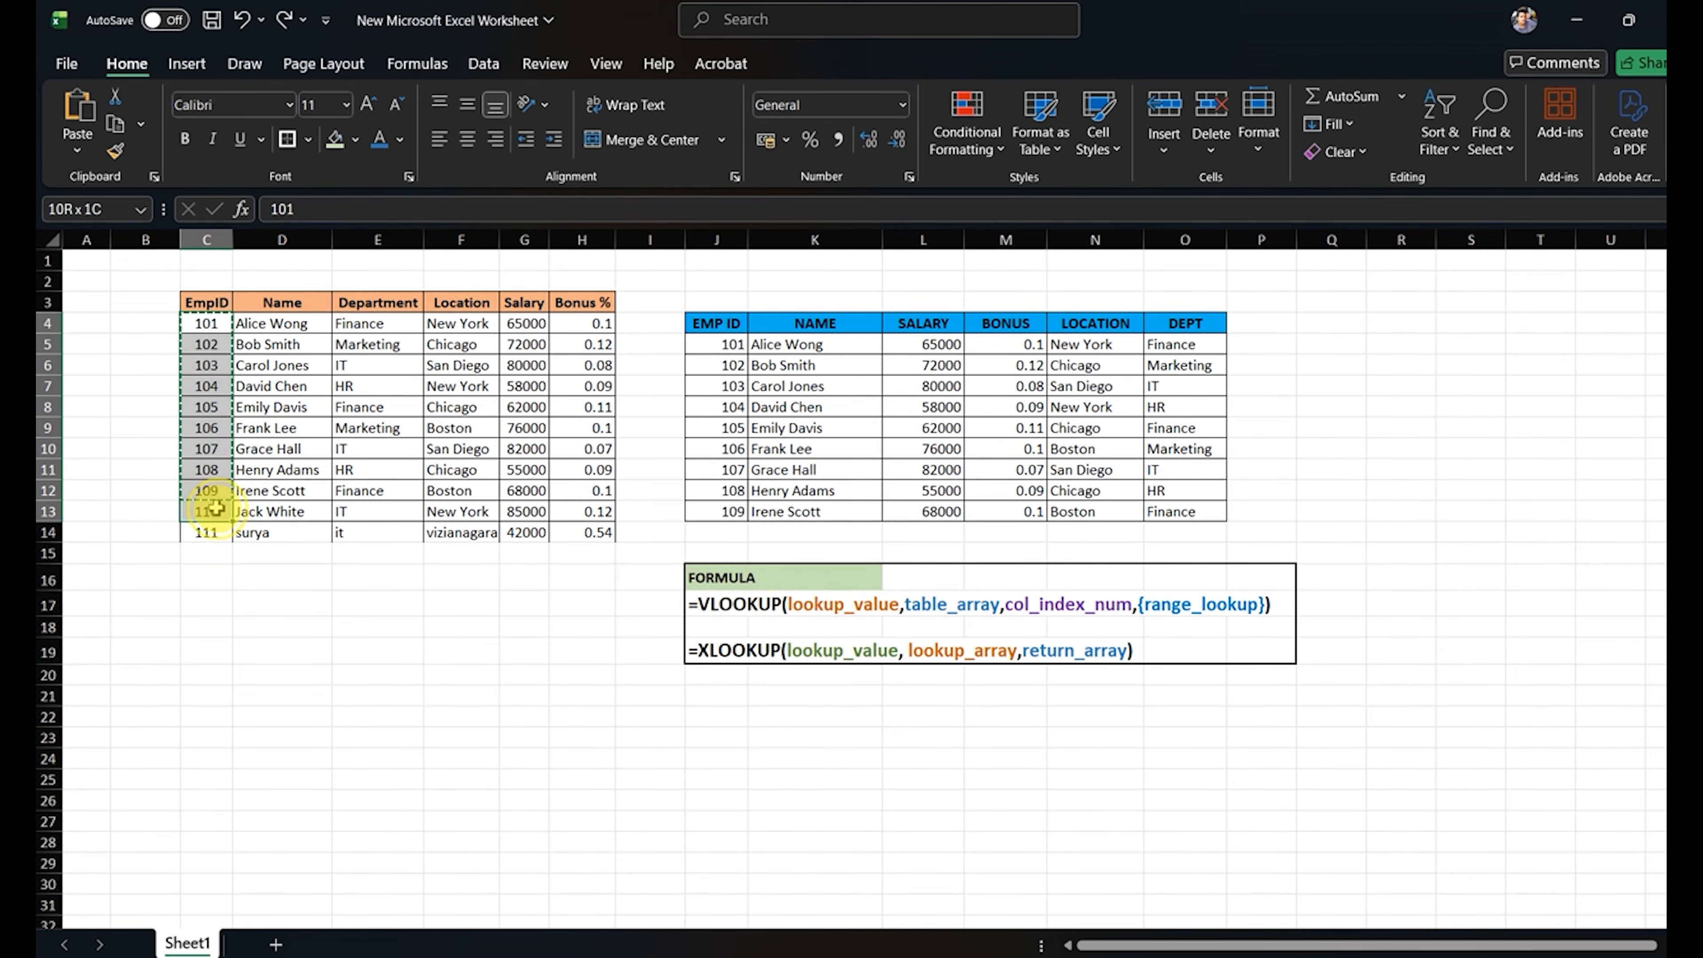
click(717, 343)
key(ctrl+alt+v)
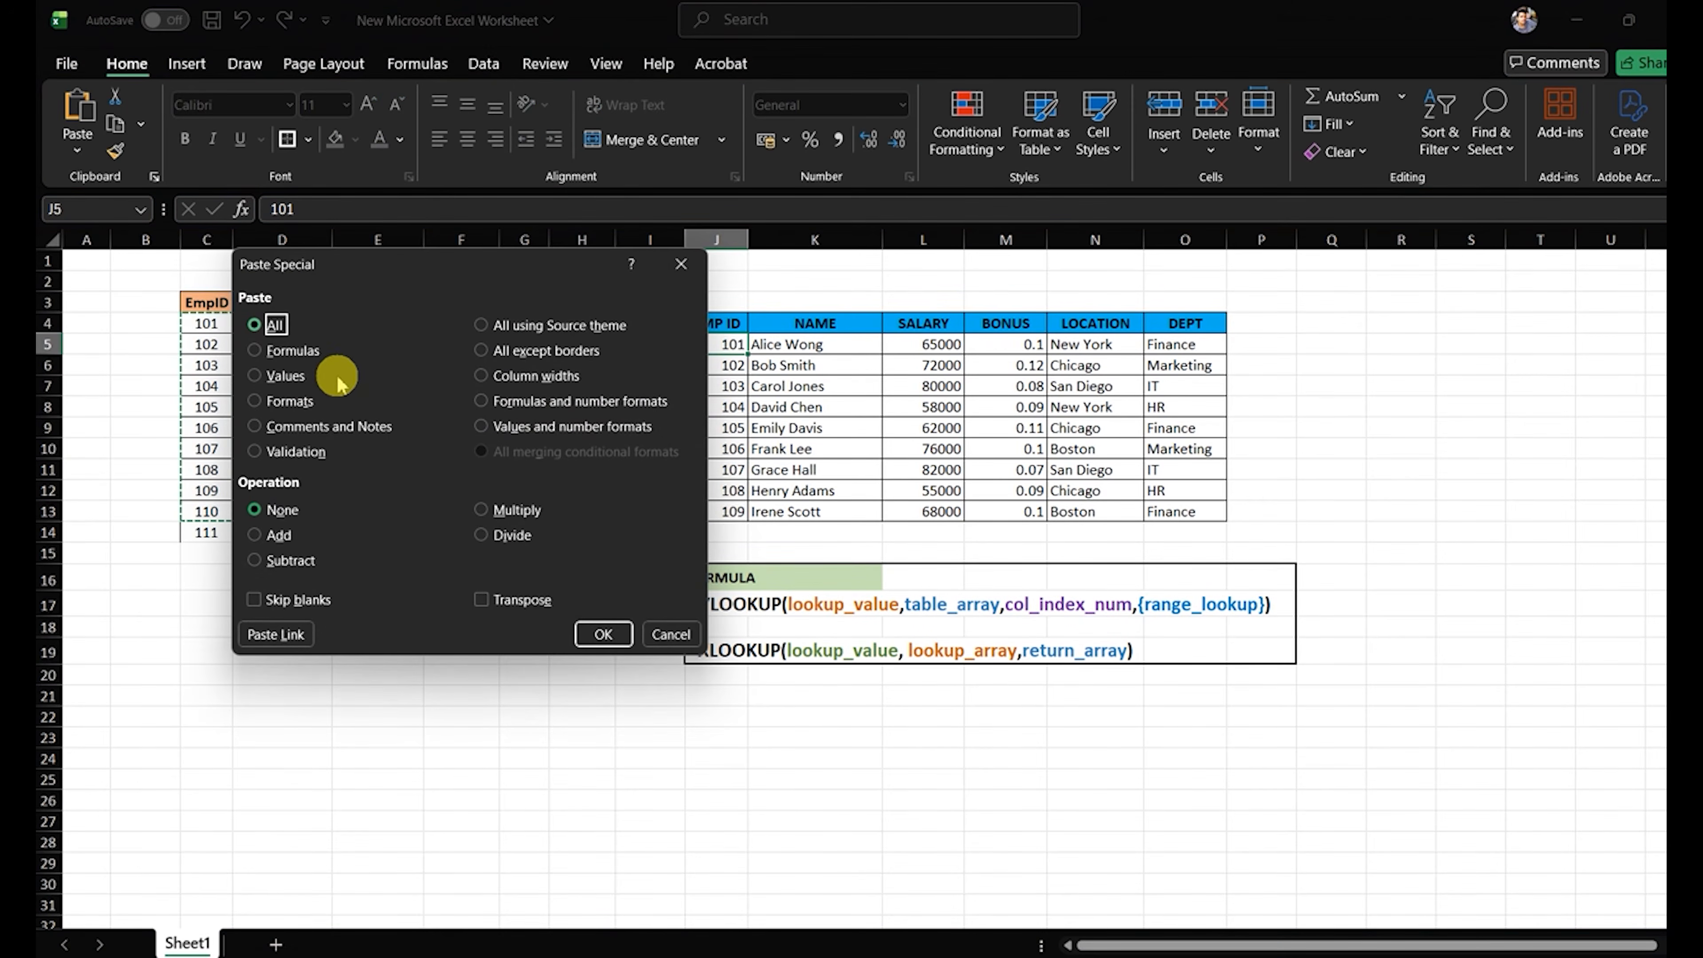
click(670, 633)
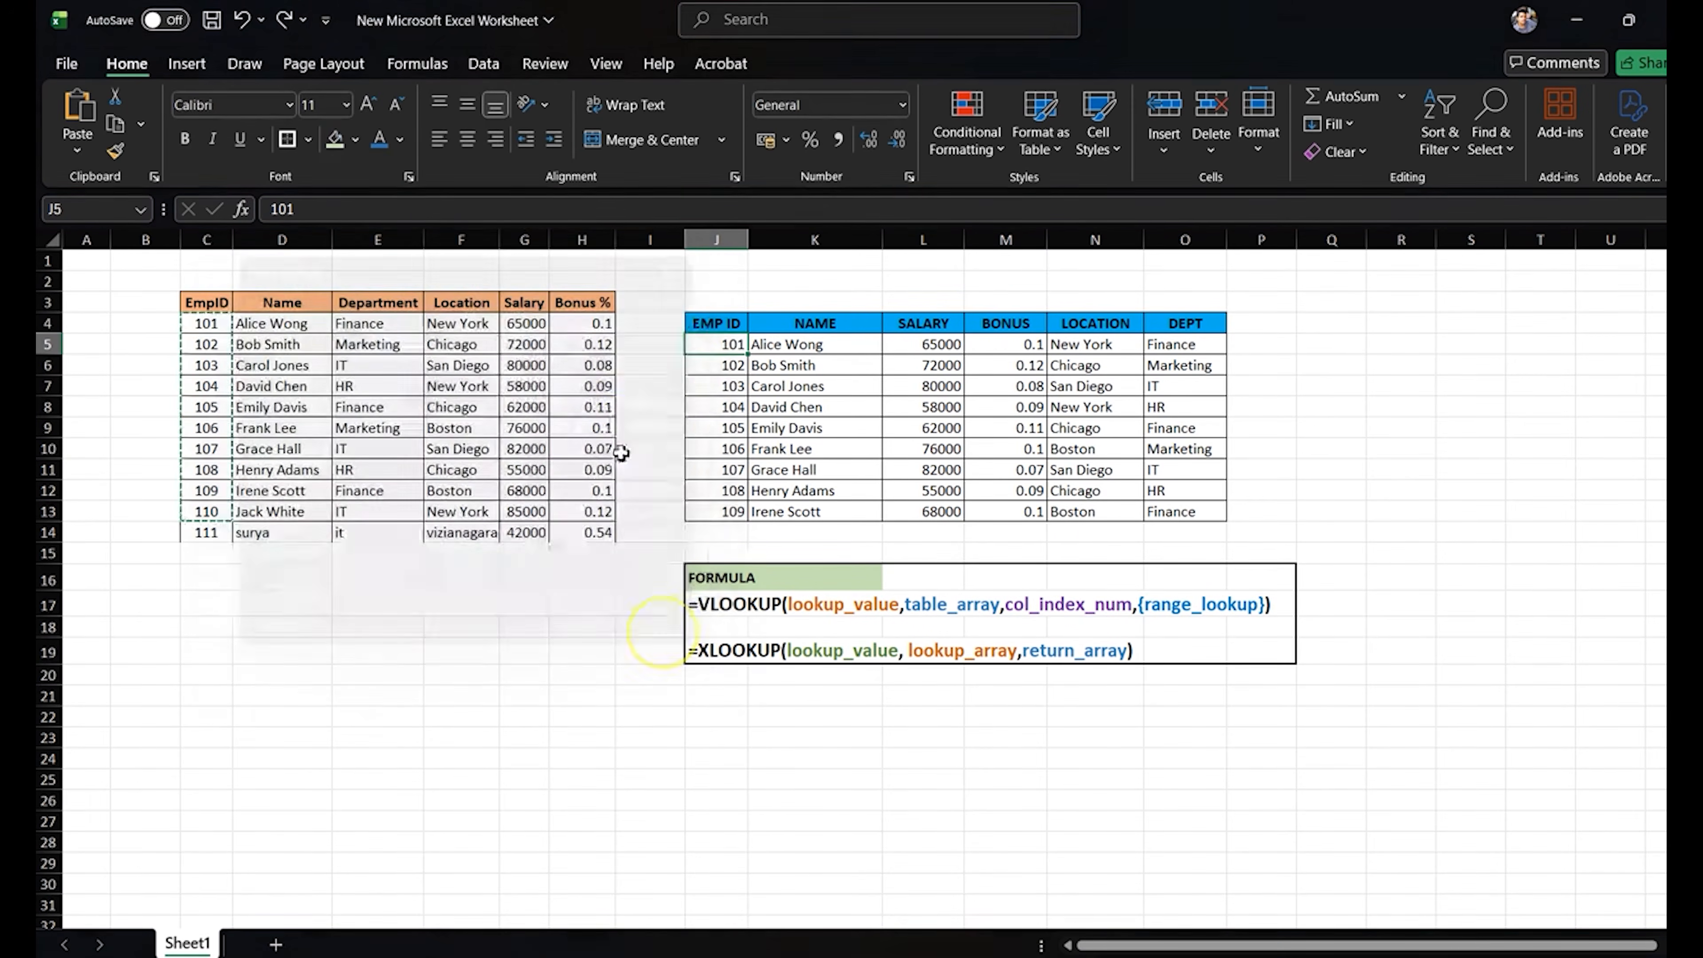
right_click(715, 344)
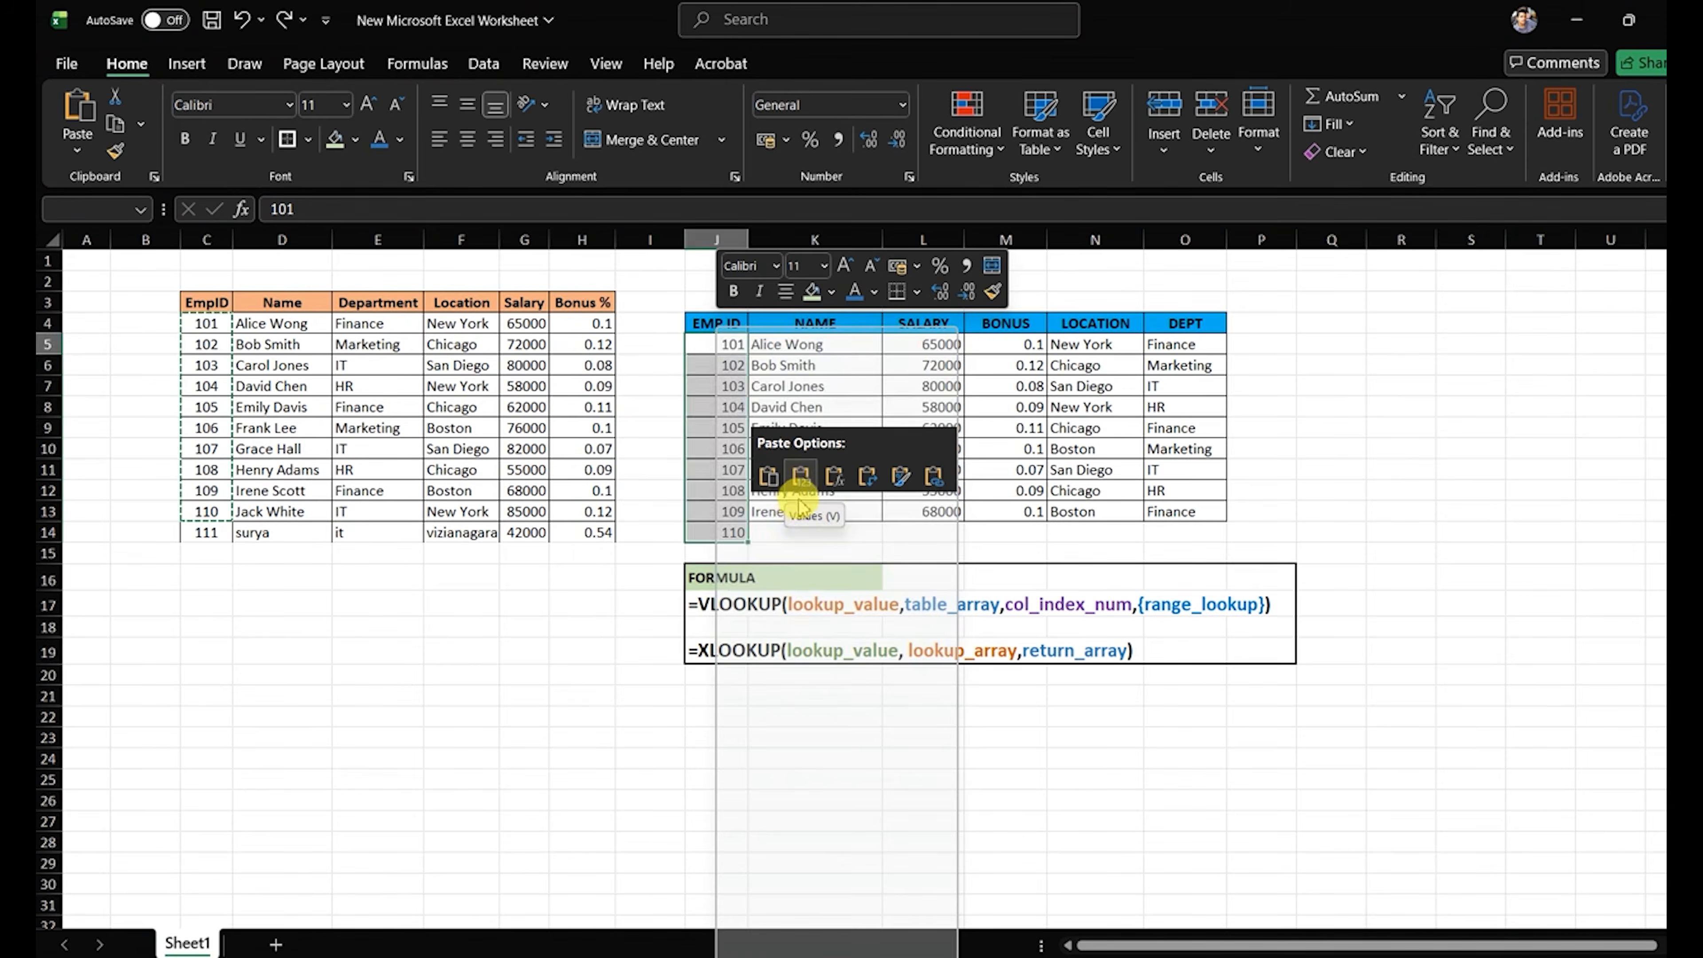
click(801, 481)
key(ctrl+alt+v)
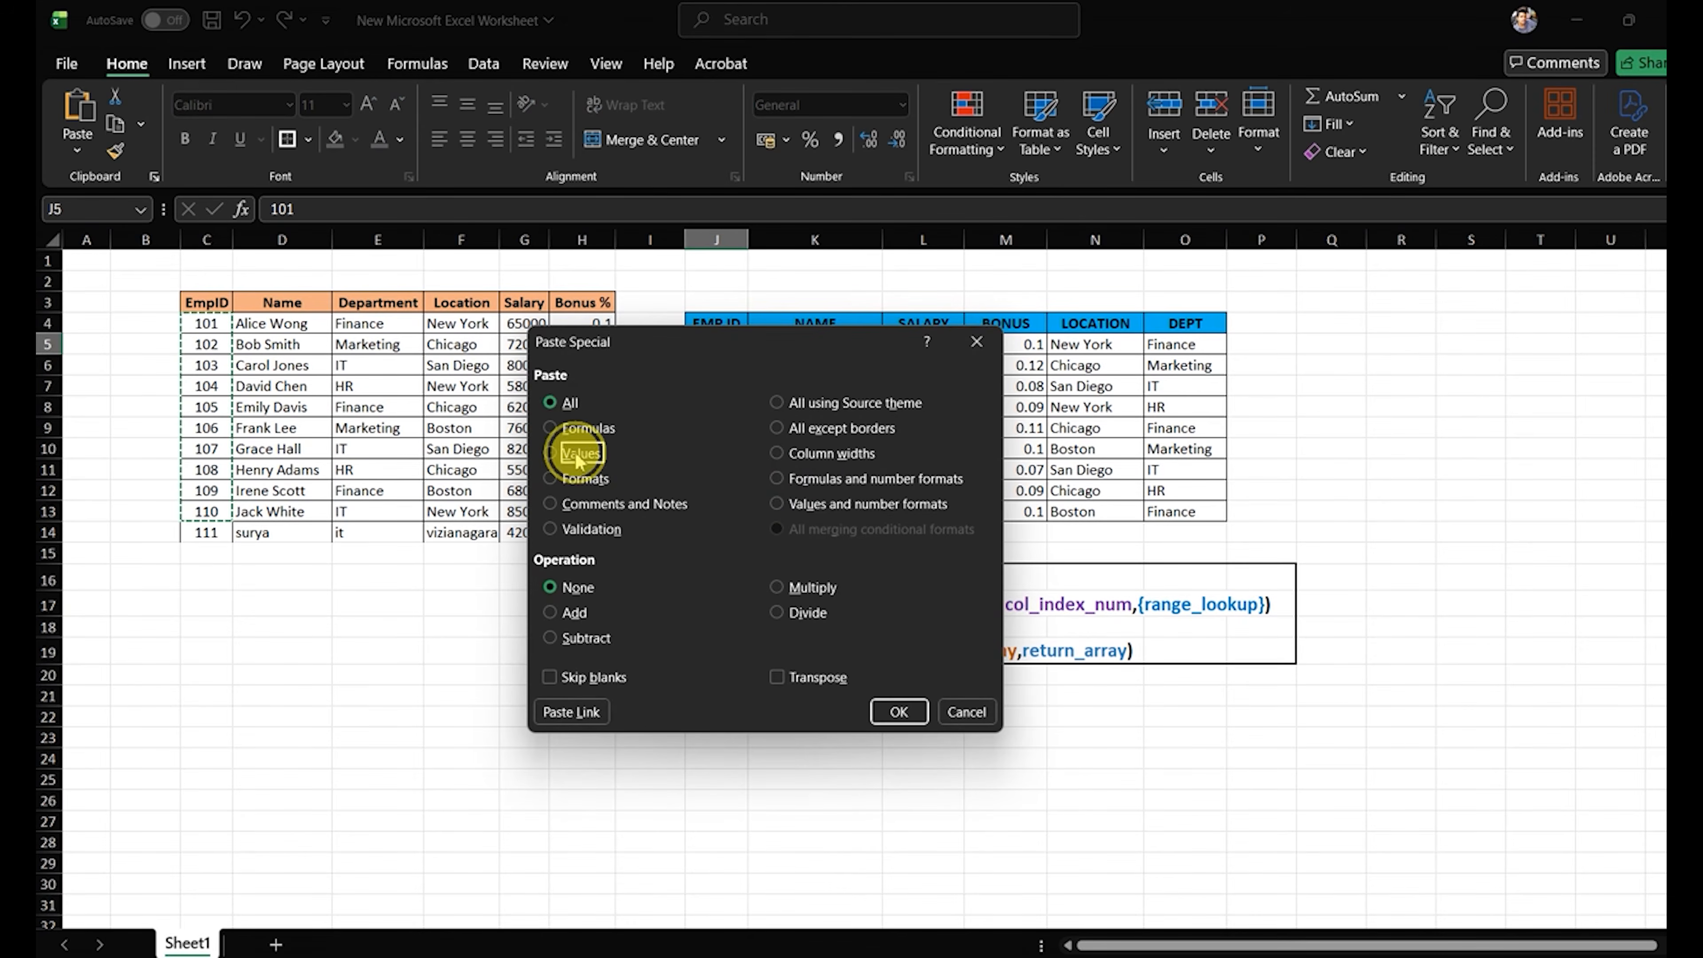
click(577, 454)
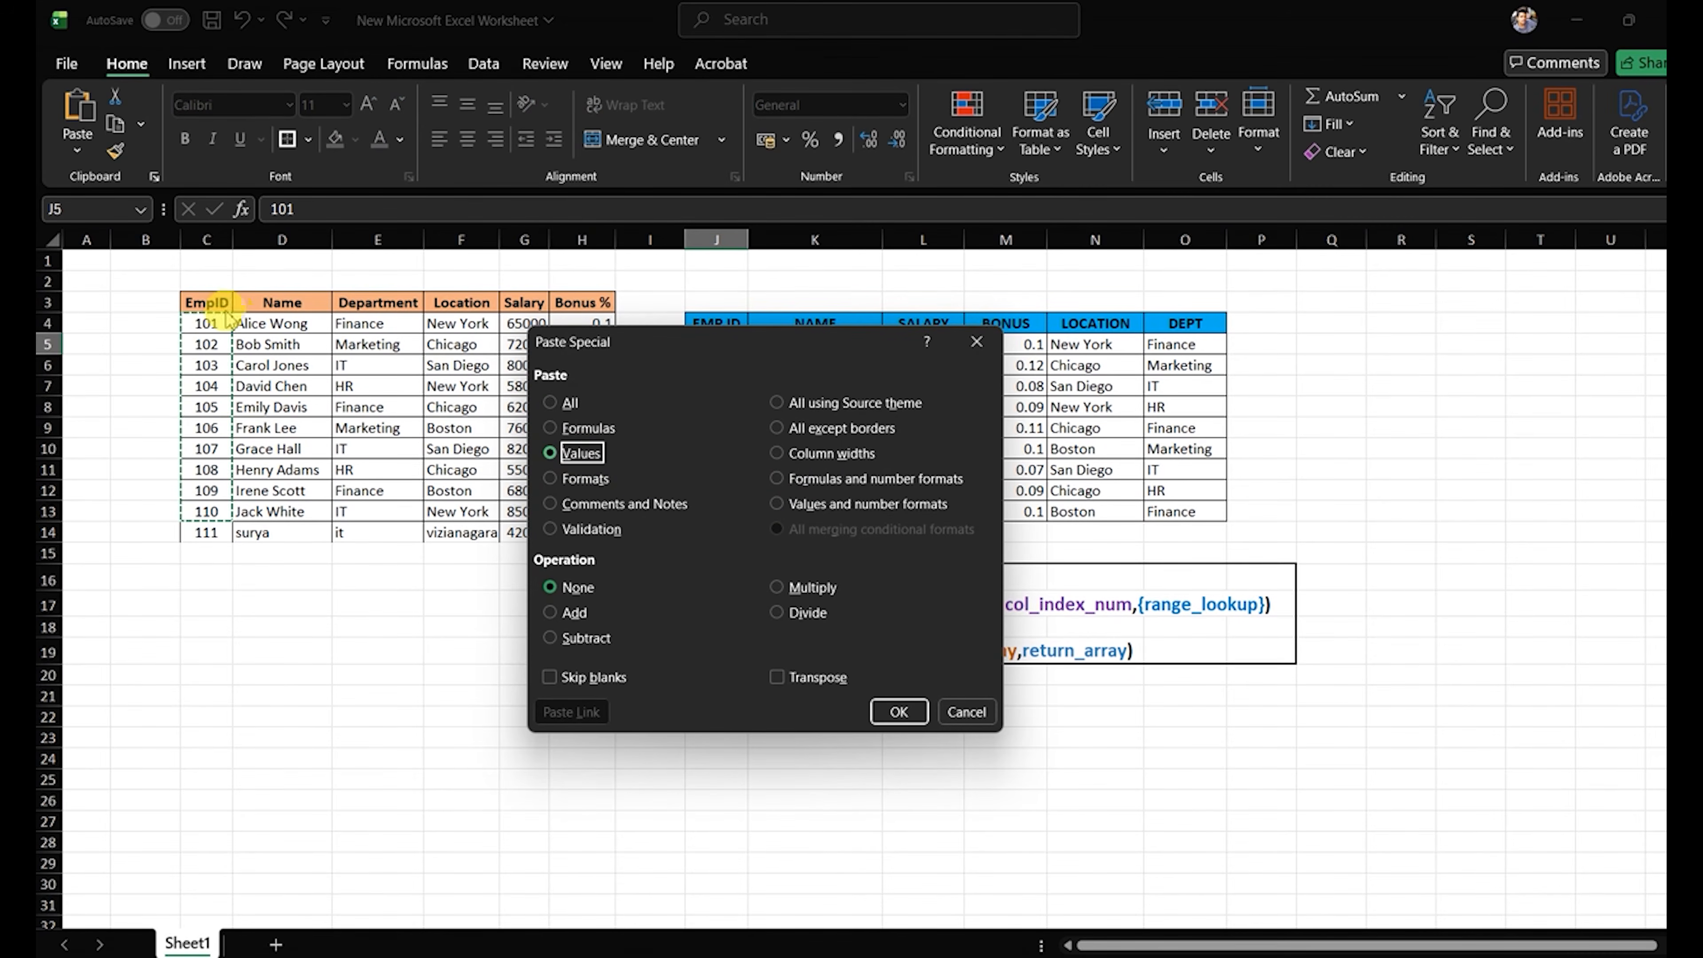
click(574, 480)
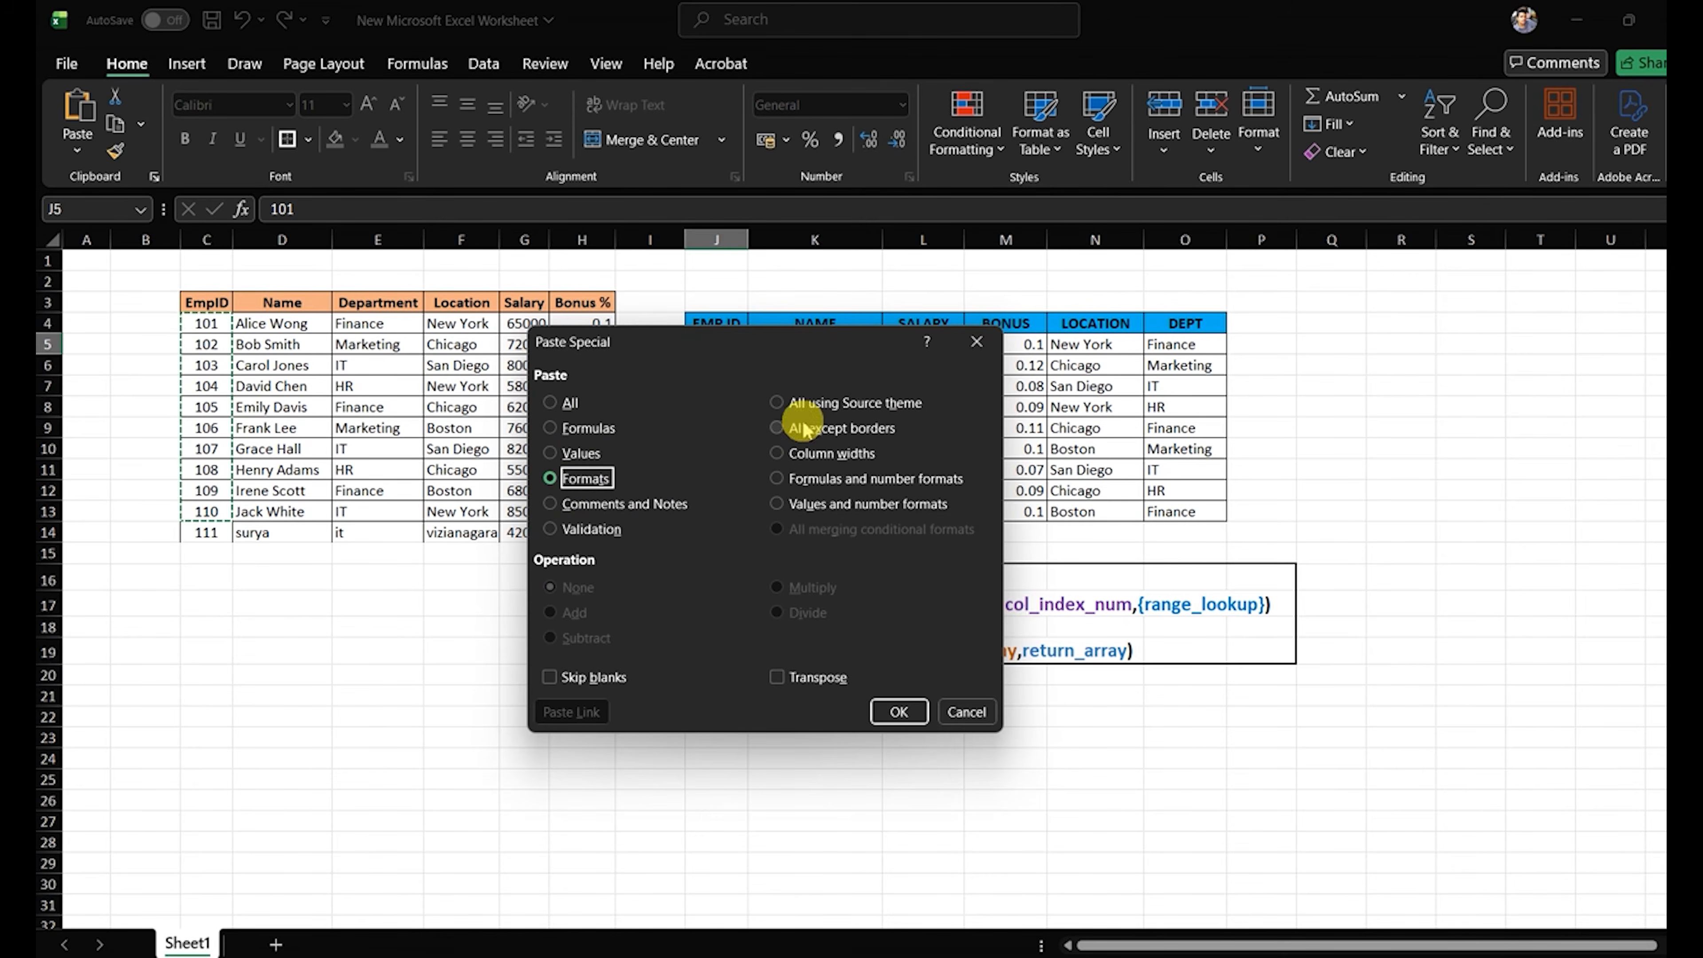
click(584, 430)
click(553, 403)
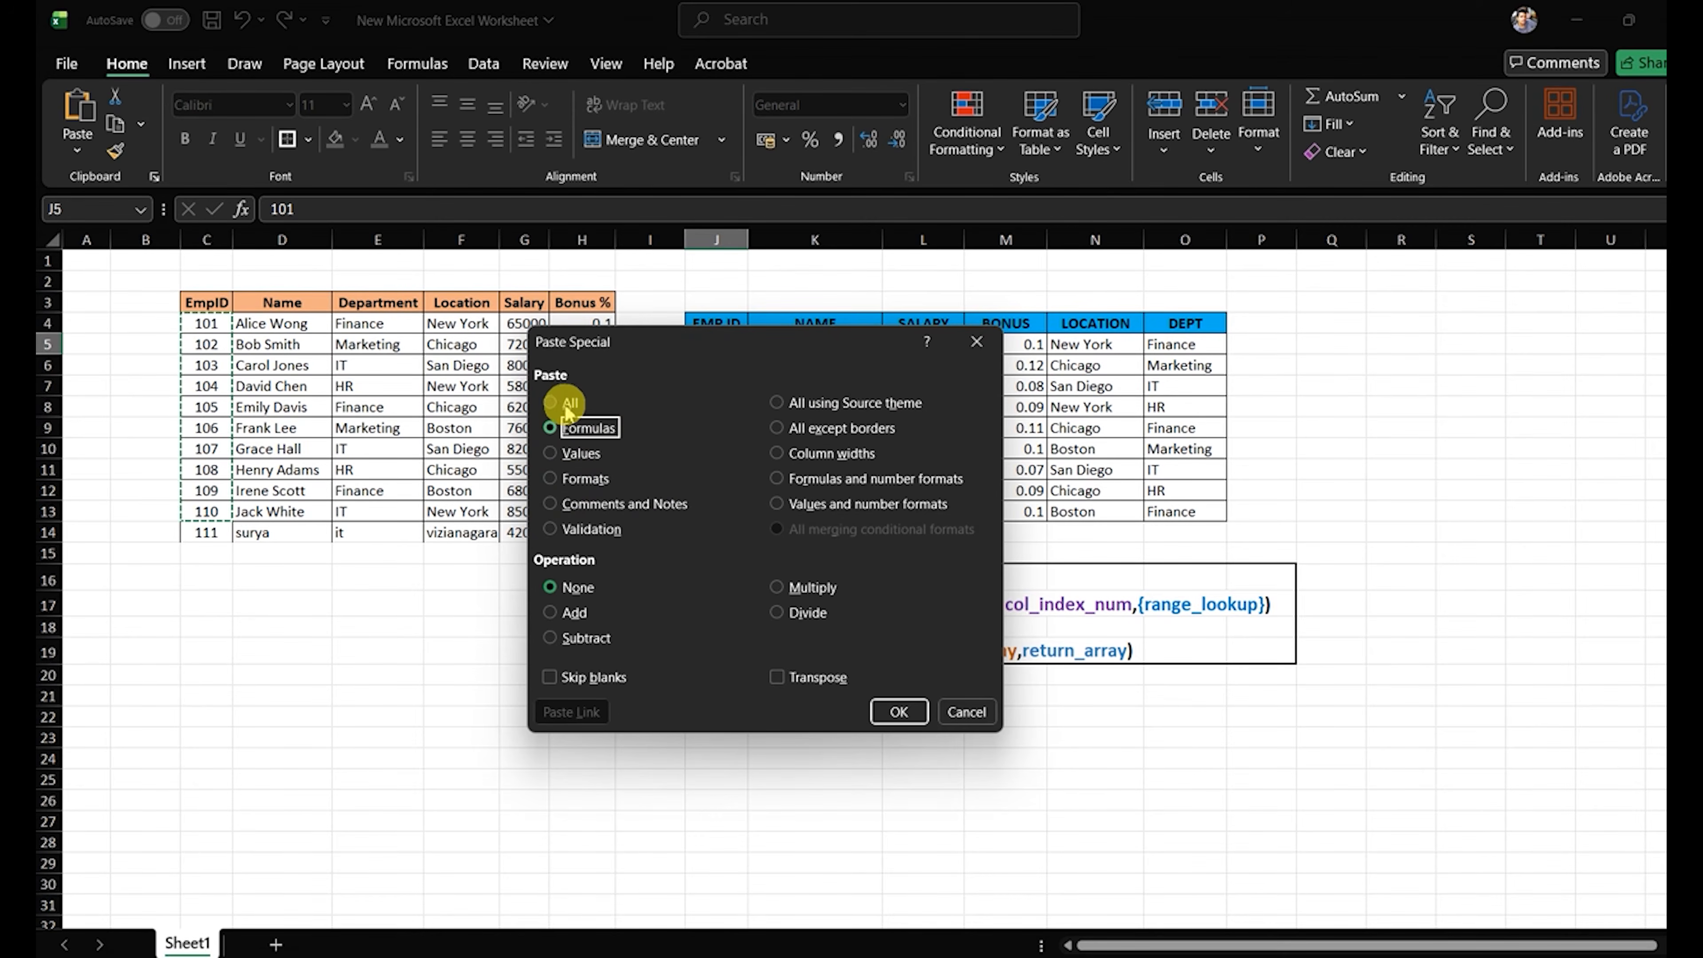
click(555, 454)
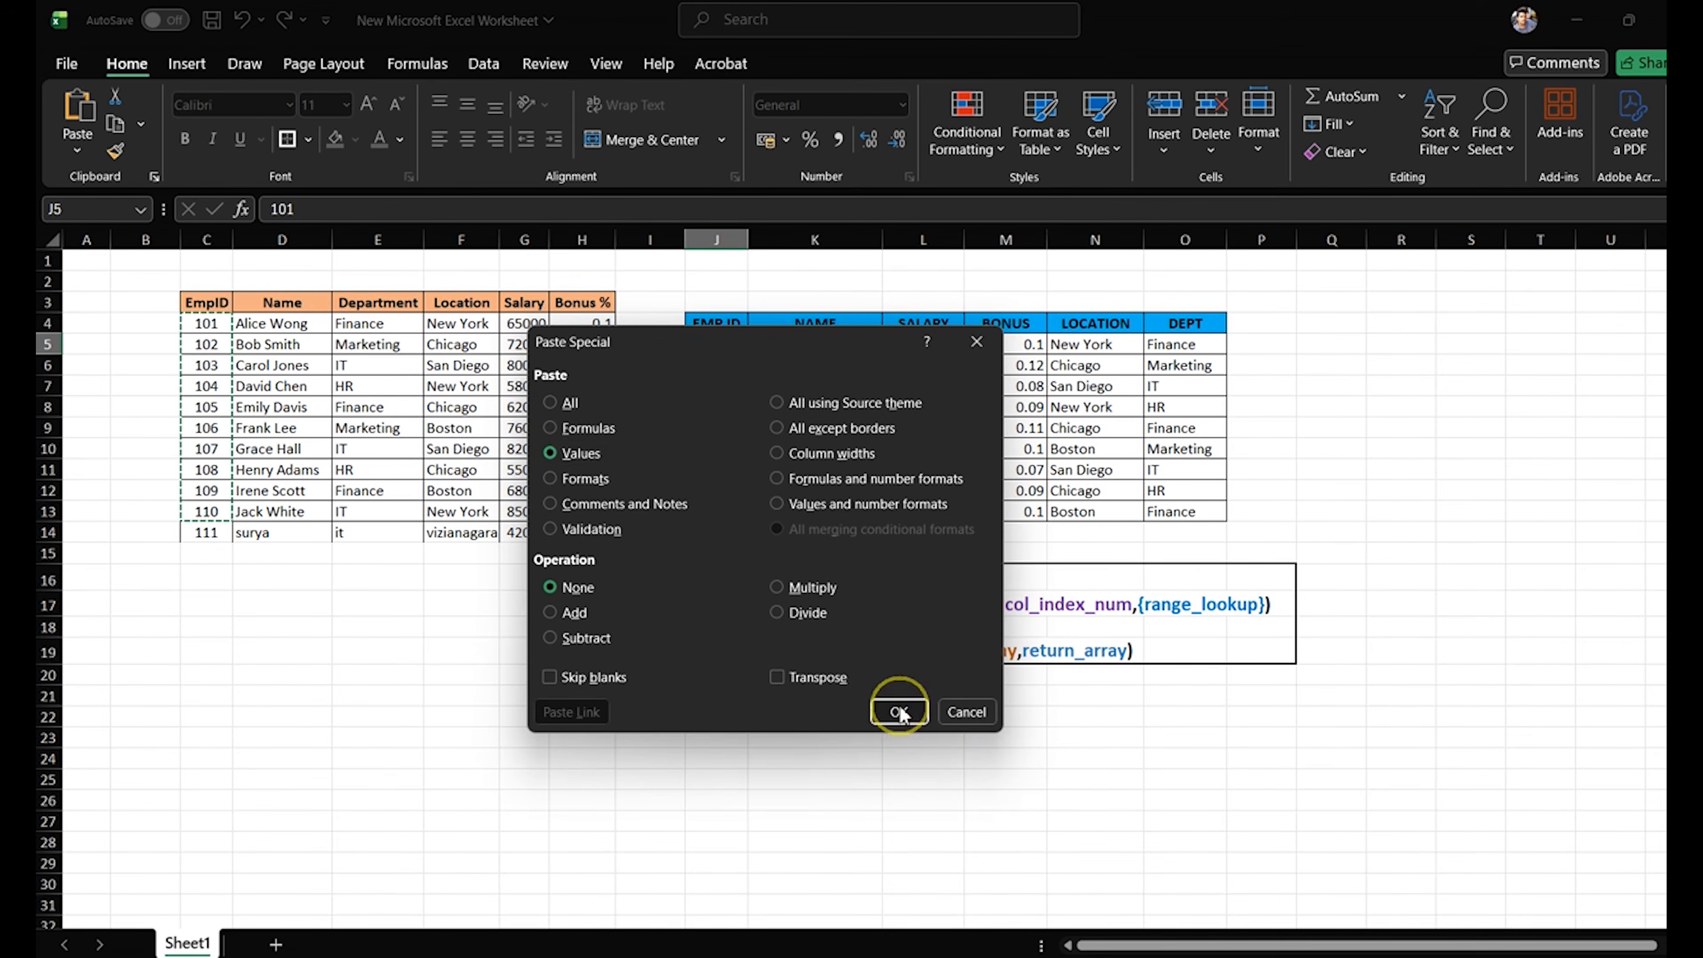
click(898, 711)
Fill the lookup formulas down into K14:O14 and inspect the Salary formula in L14.
click(775, 491)
mouse_move(780, 534)
mouse_down()
mouse_move(1153, 534)
mouse_move(800, 542)
mouse_up()
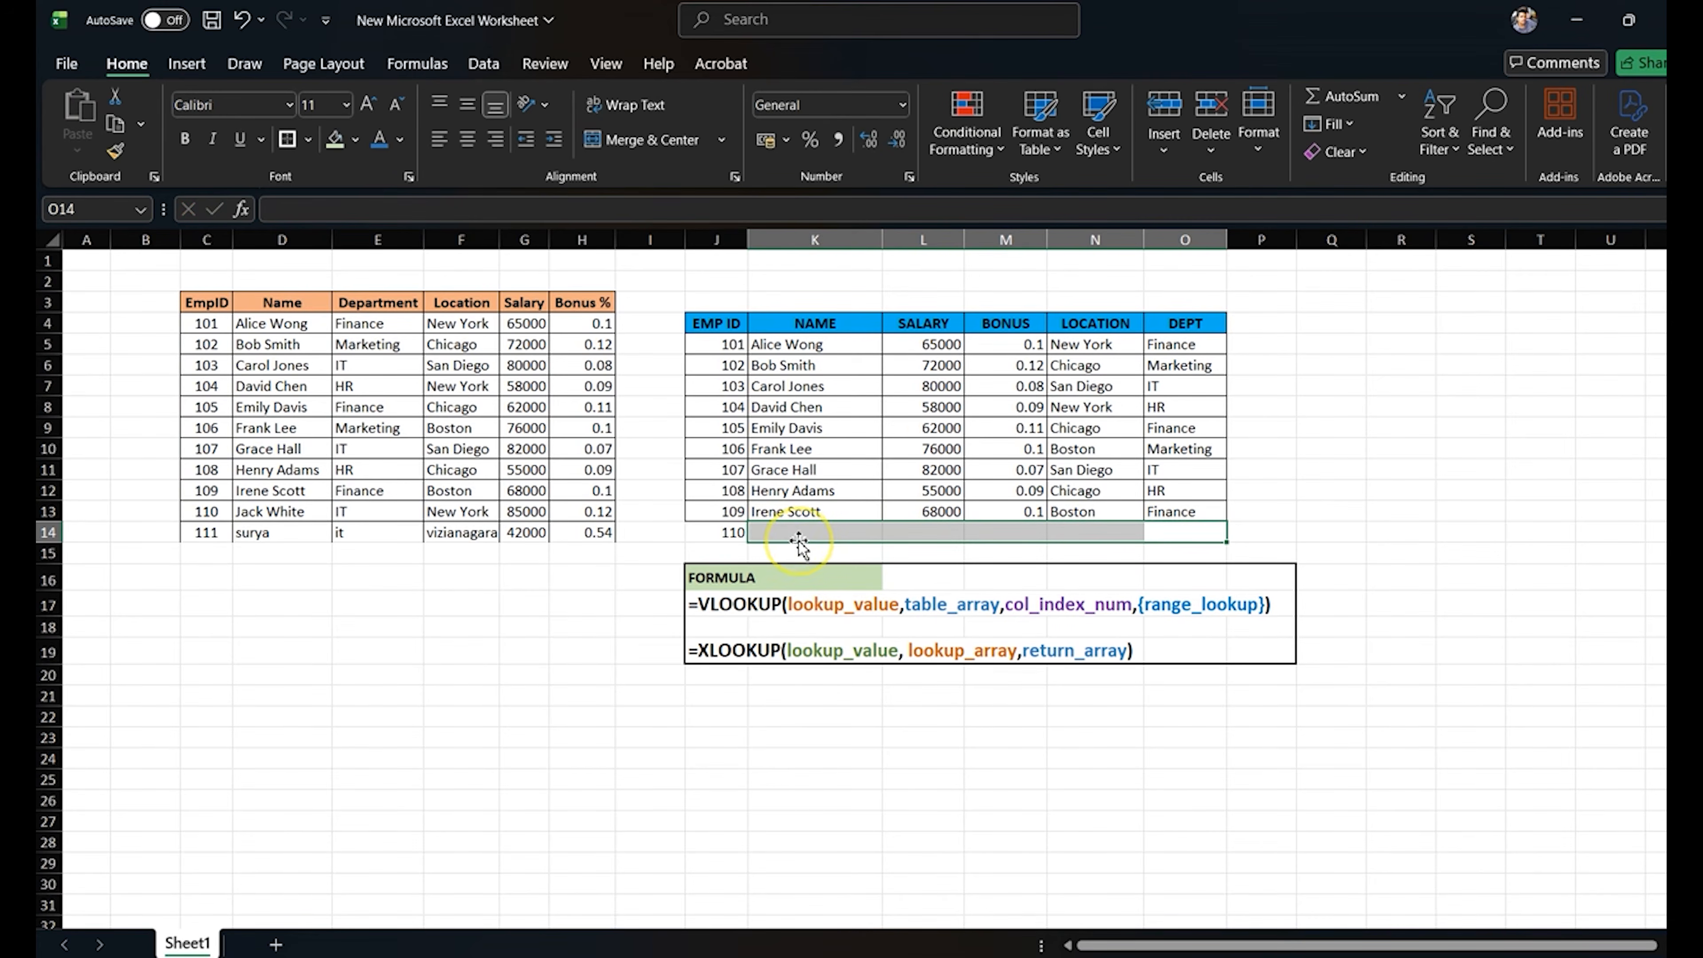
key(ctrl+v)
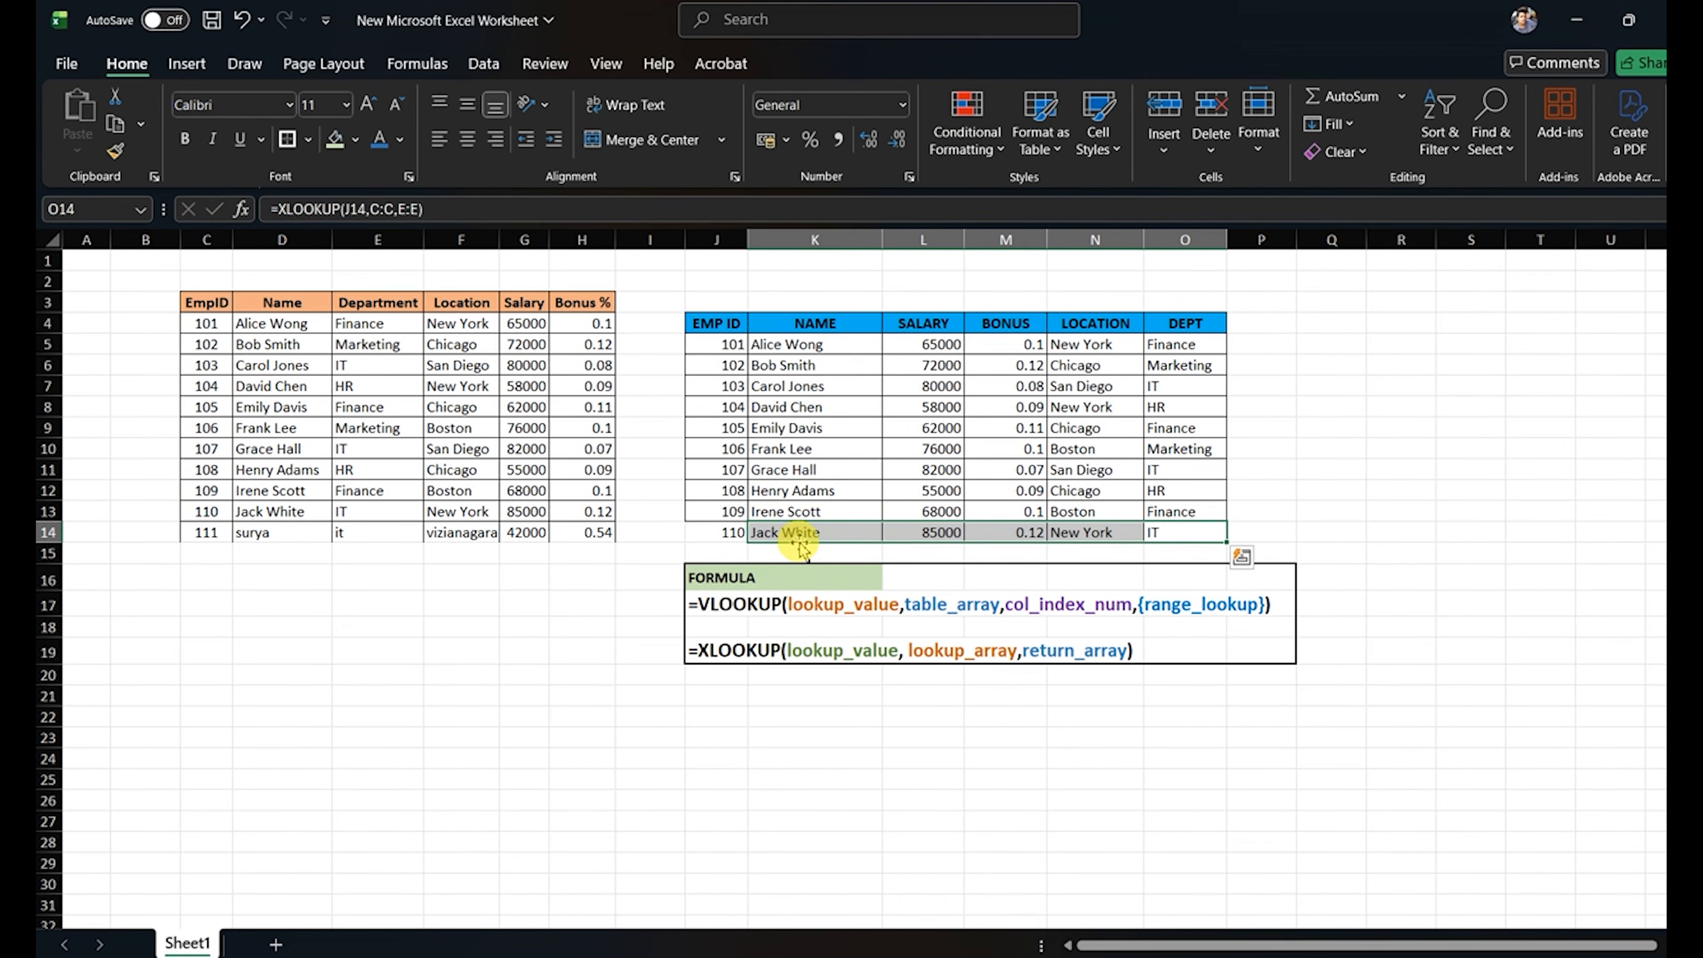
click(922, 535)
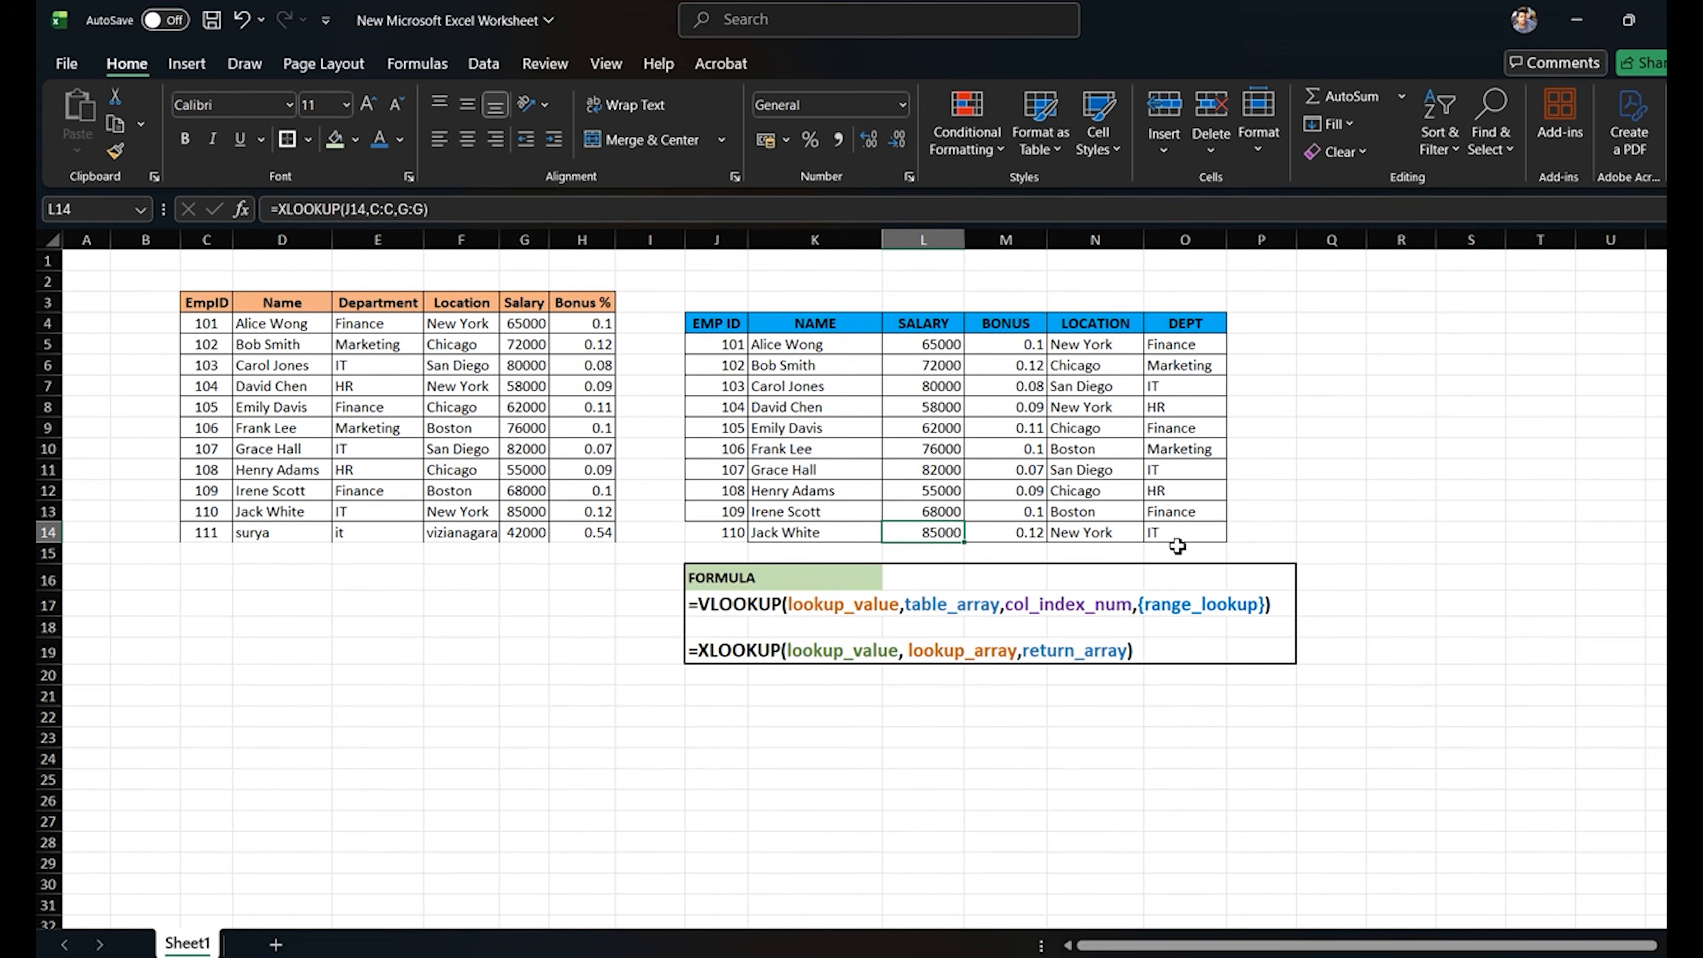
click(717, 532)
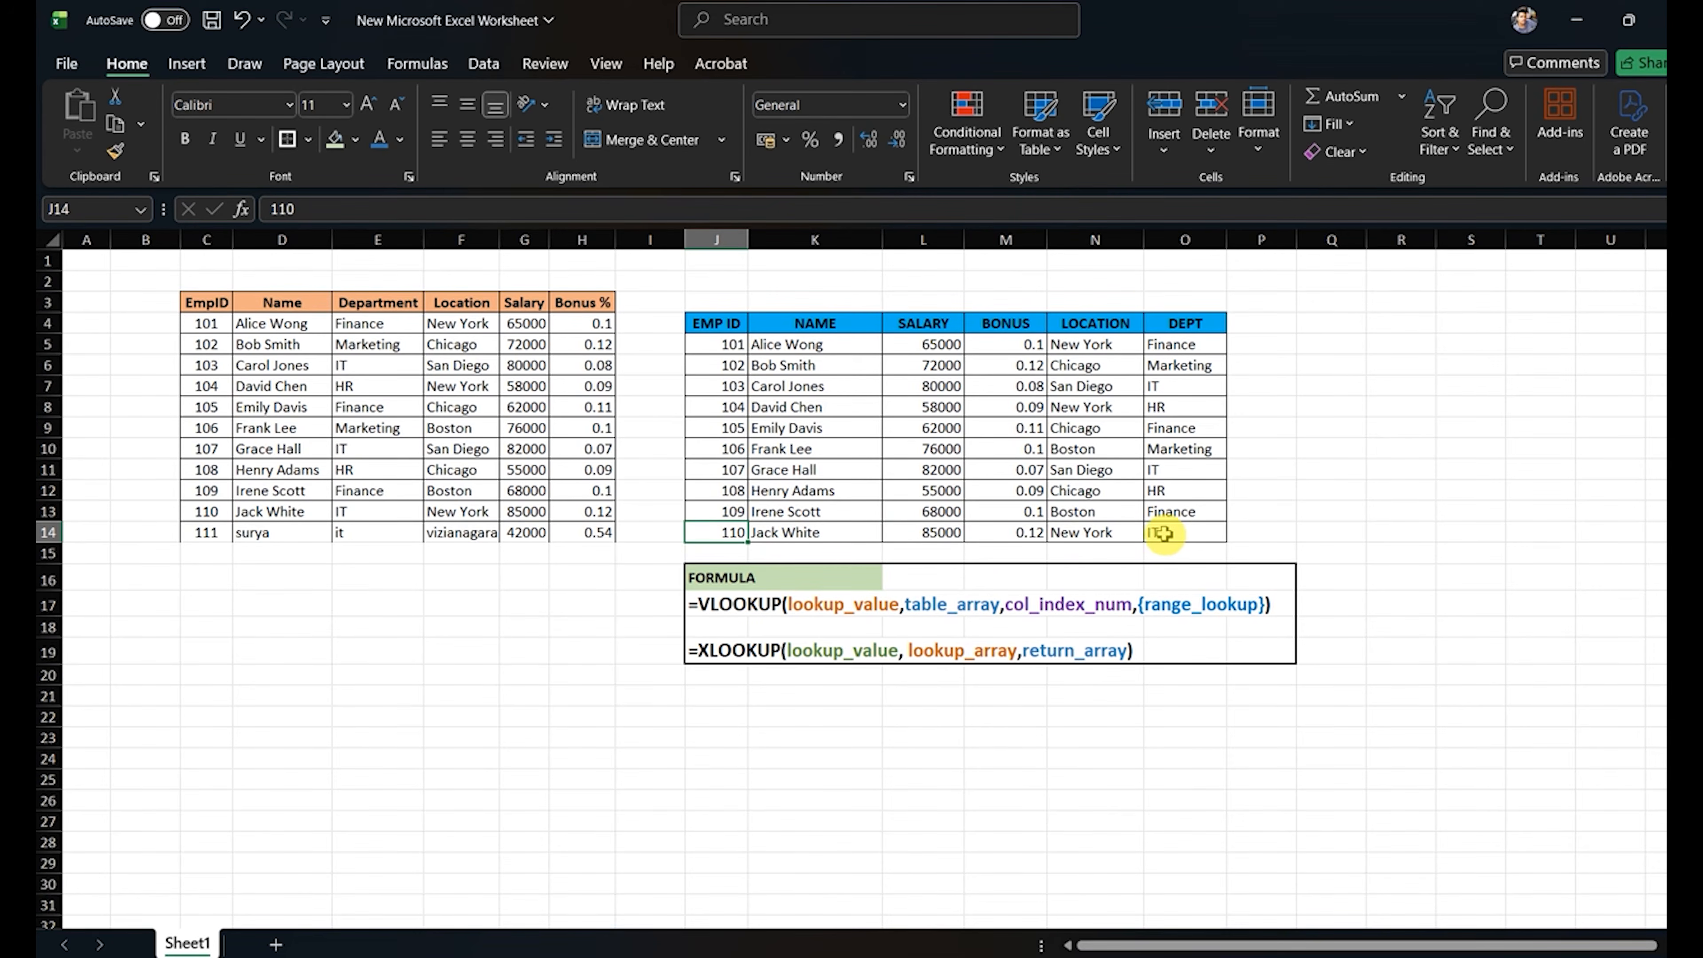
drag(1167, 534, 728, 385)
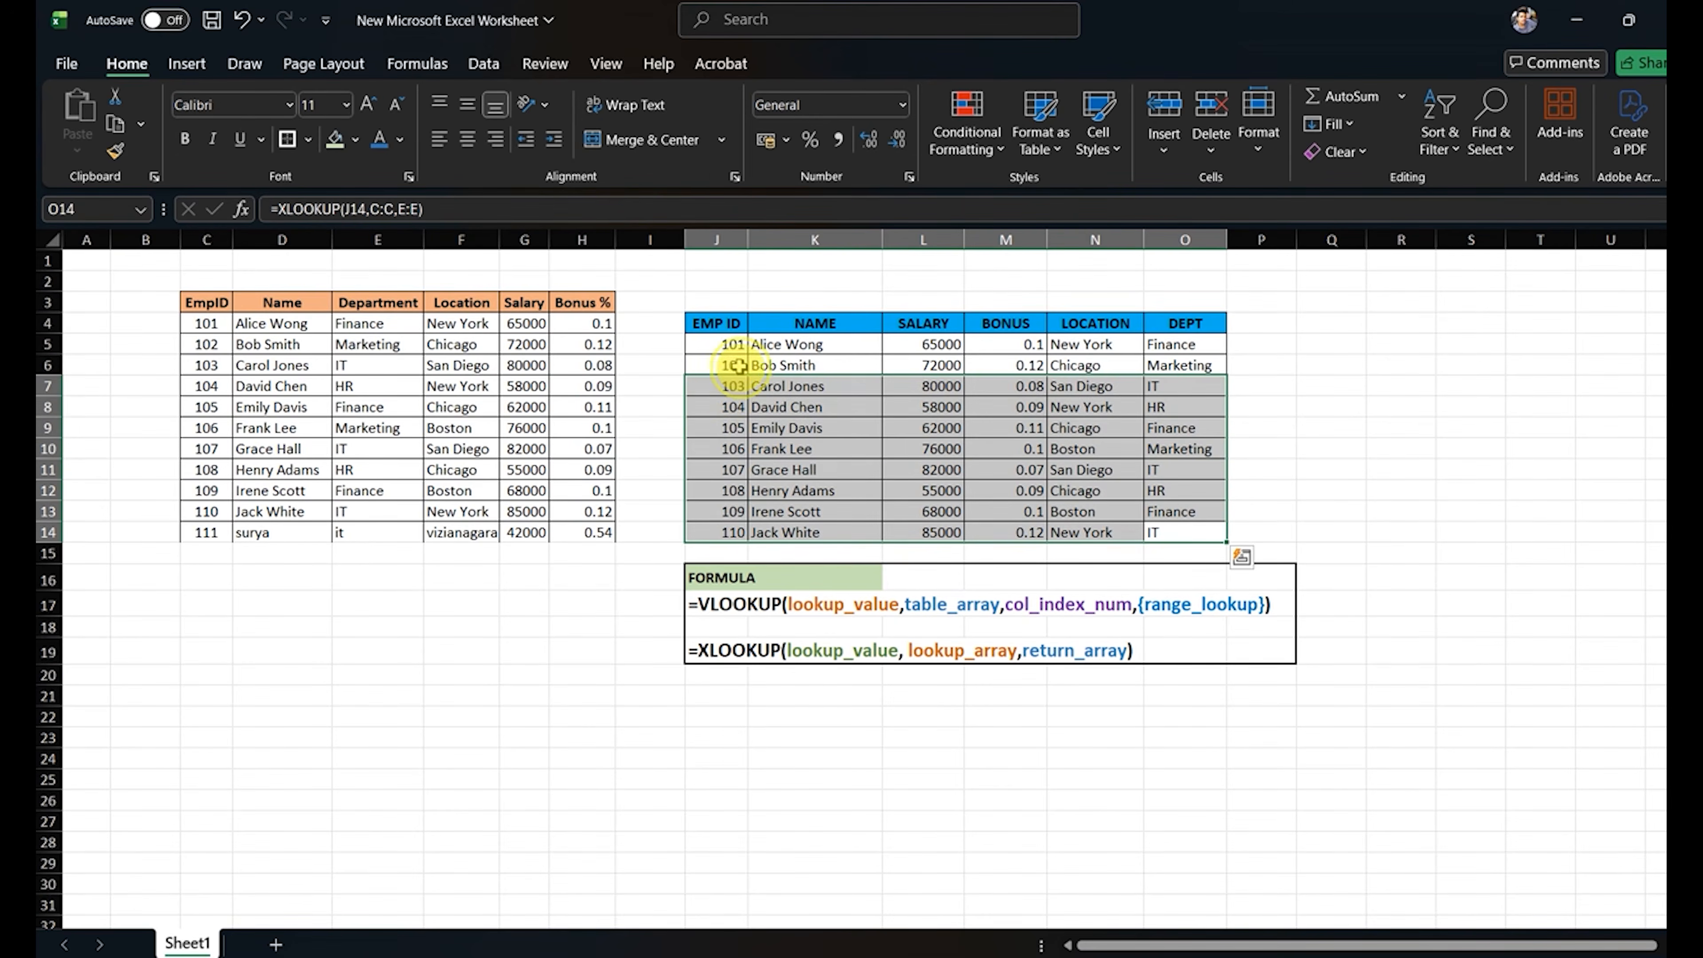
click(738, 365)
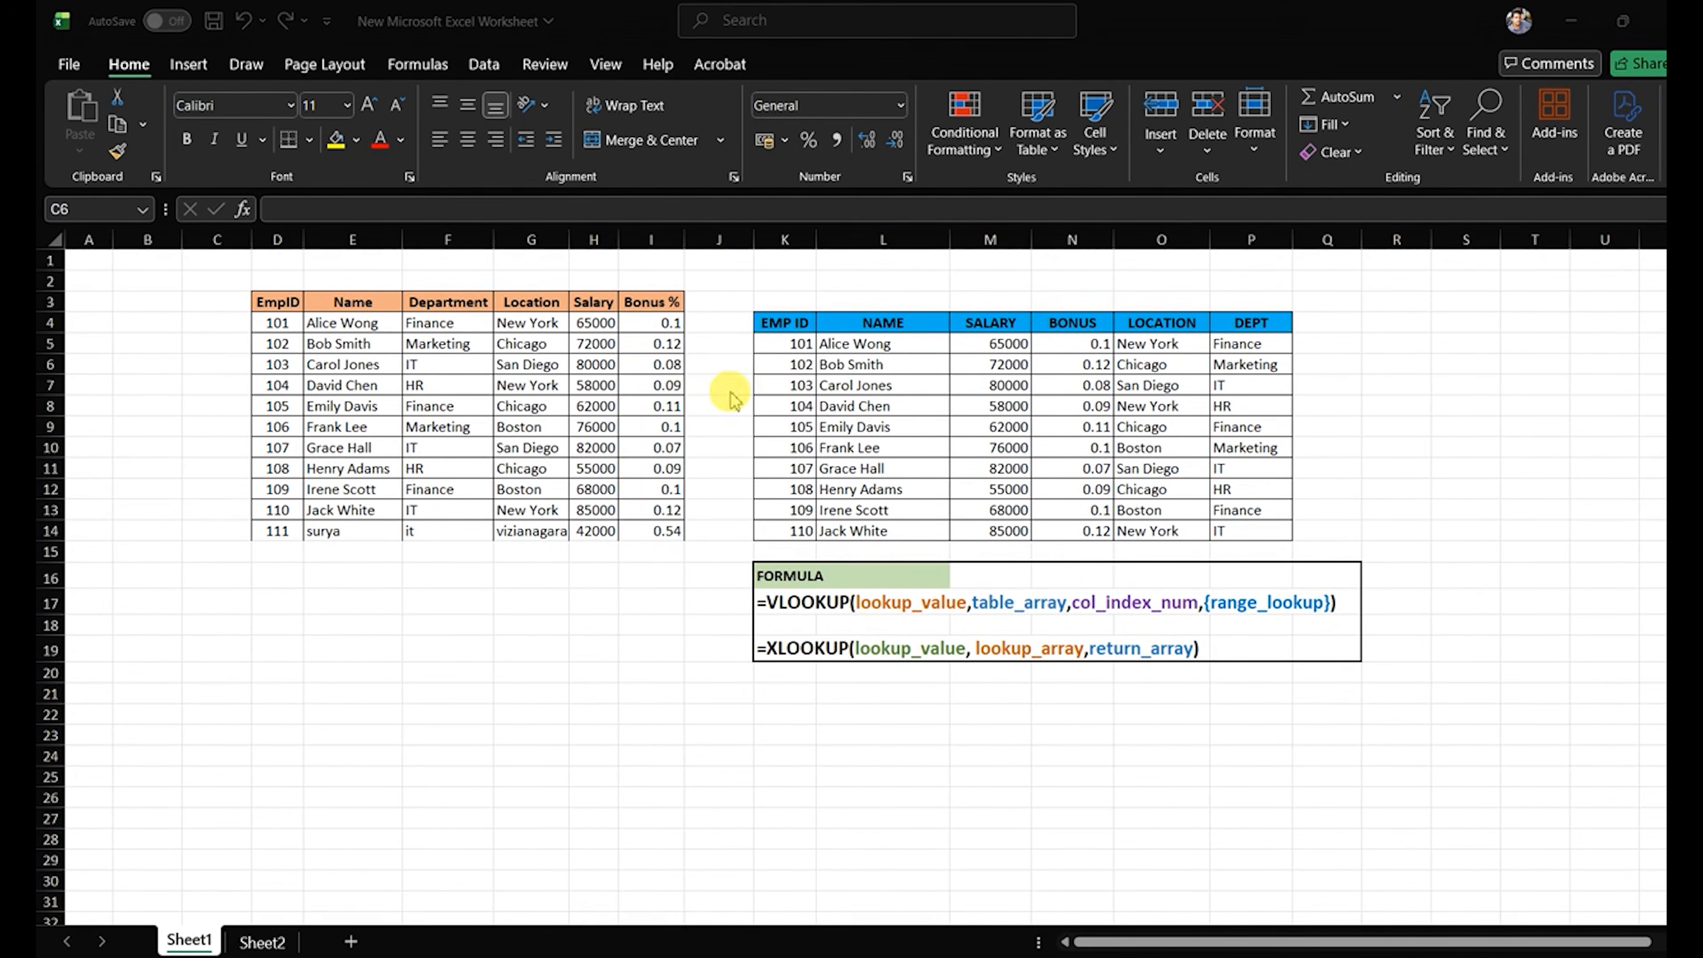
click(805, 343)
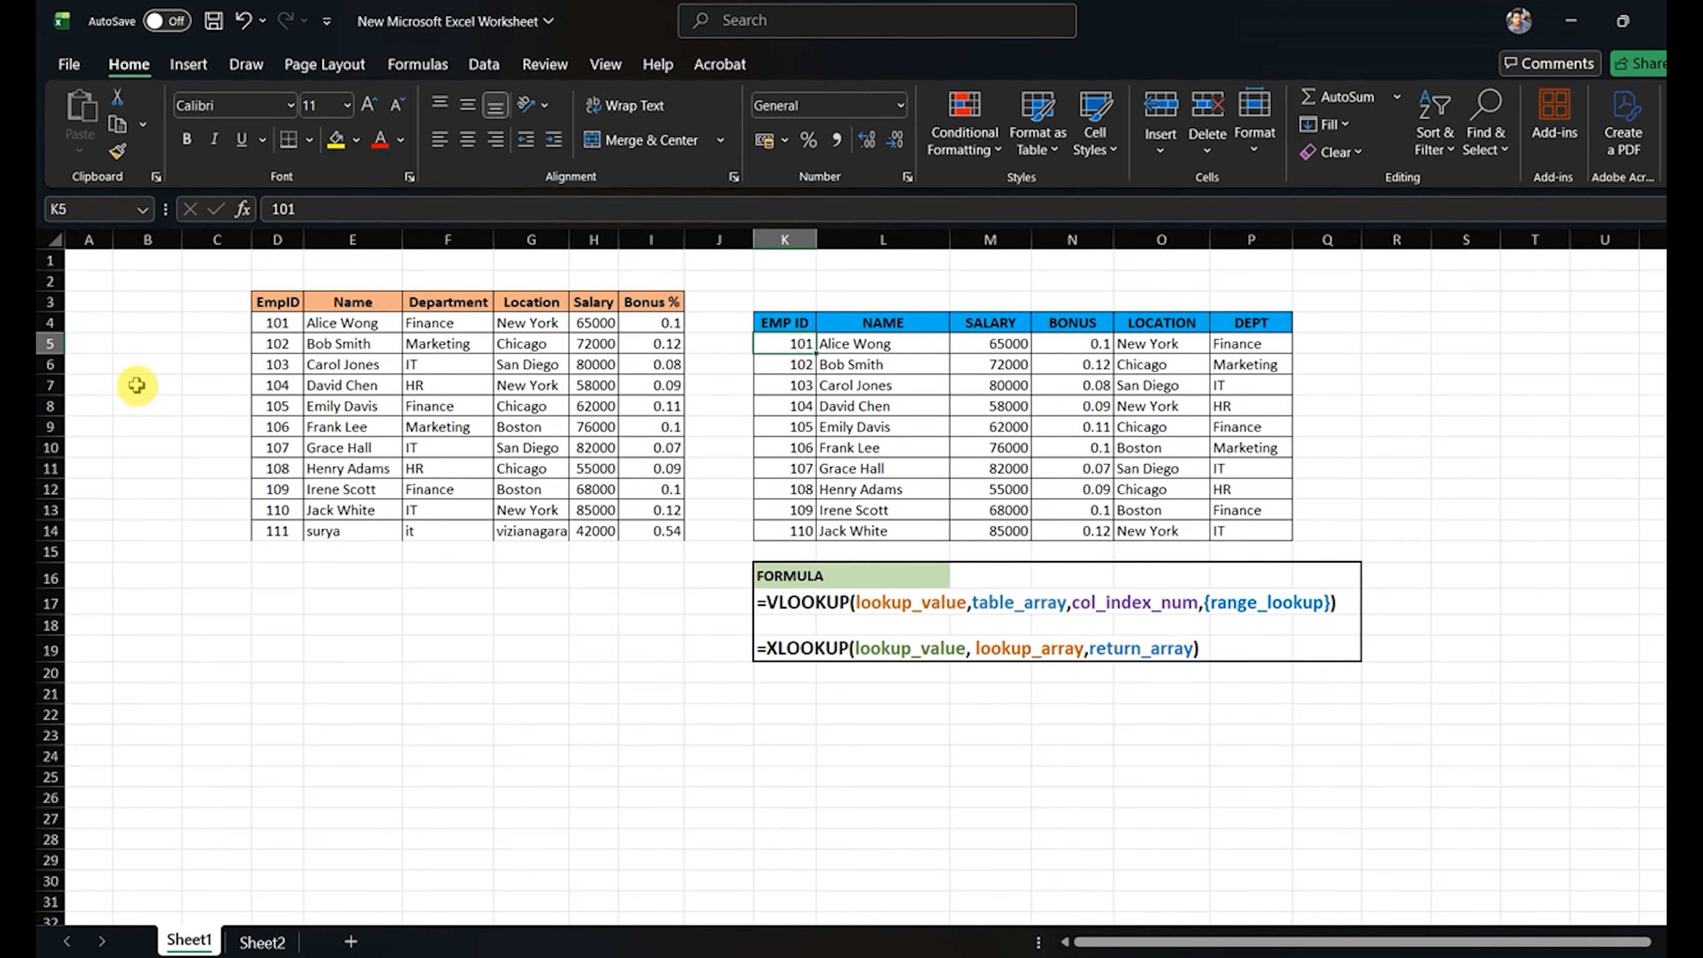
click(277, 240)
click(277, 322)
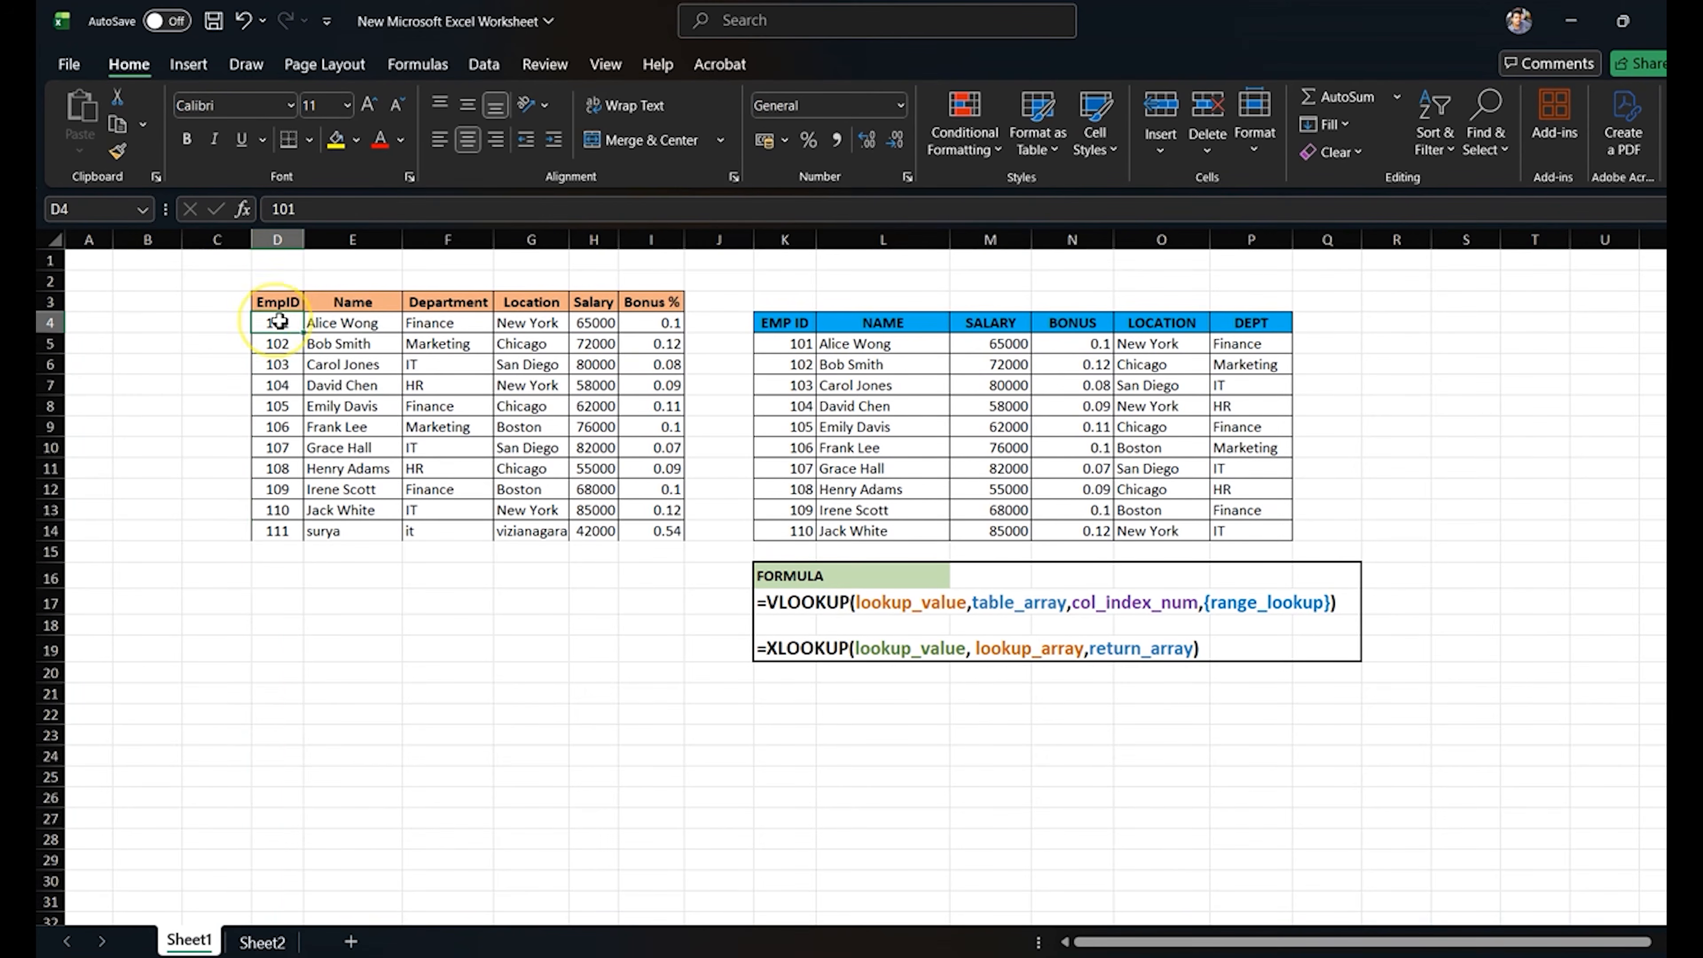
click(363, 325)
click(239, 310)
drag(238, 310, 132, 304)
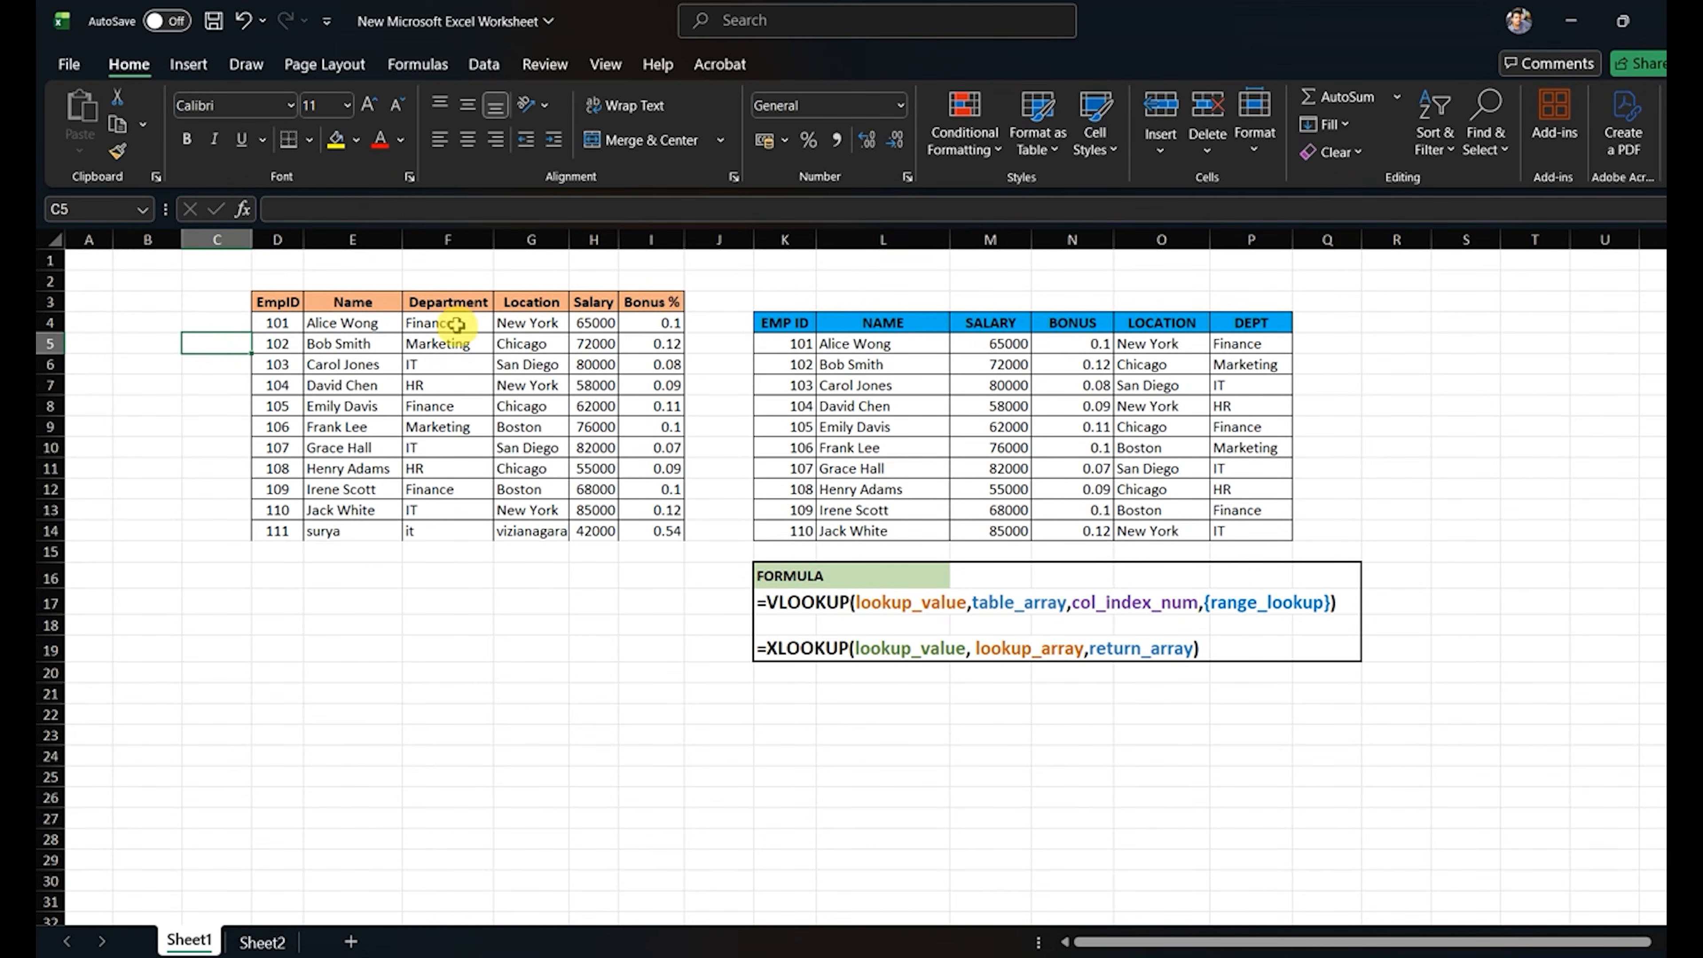
Copy the Salary header from H3 to R4 and enter 65000 as the lookup value in R5.
click(1378, 342)
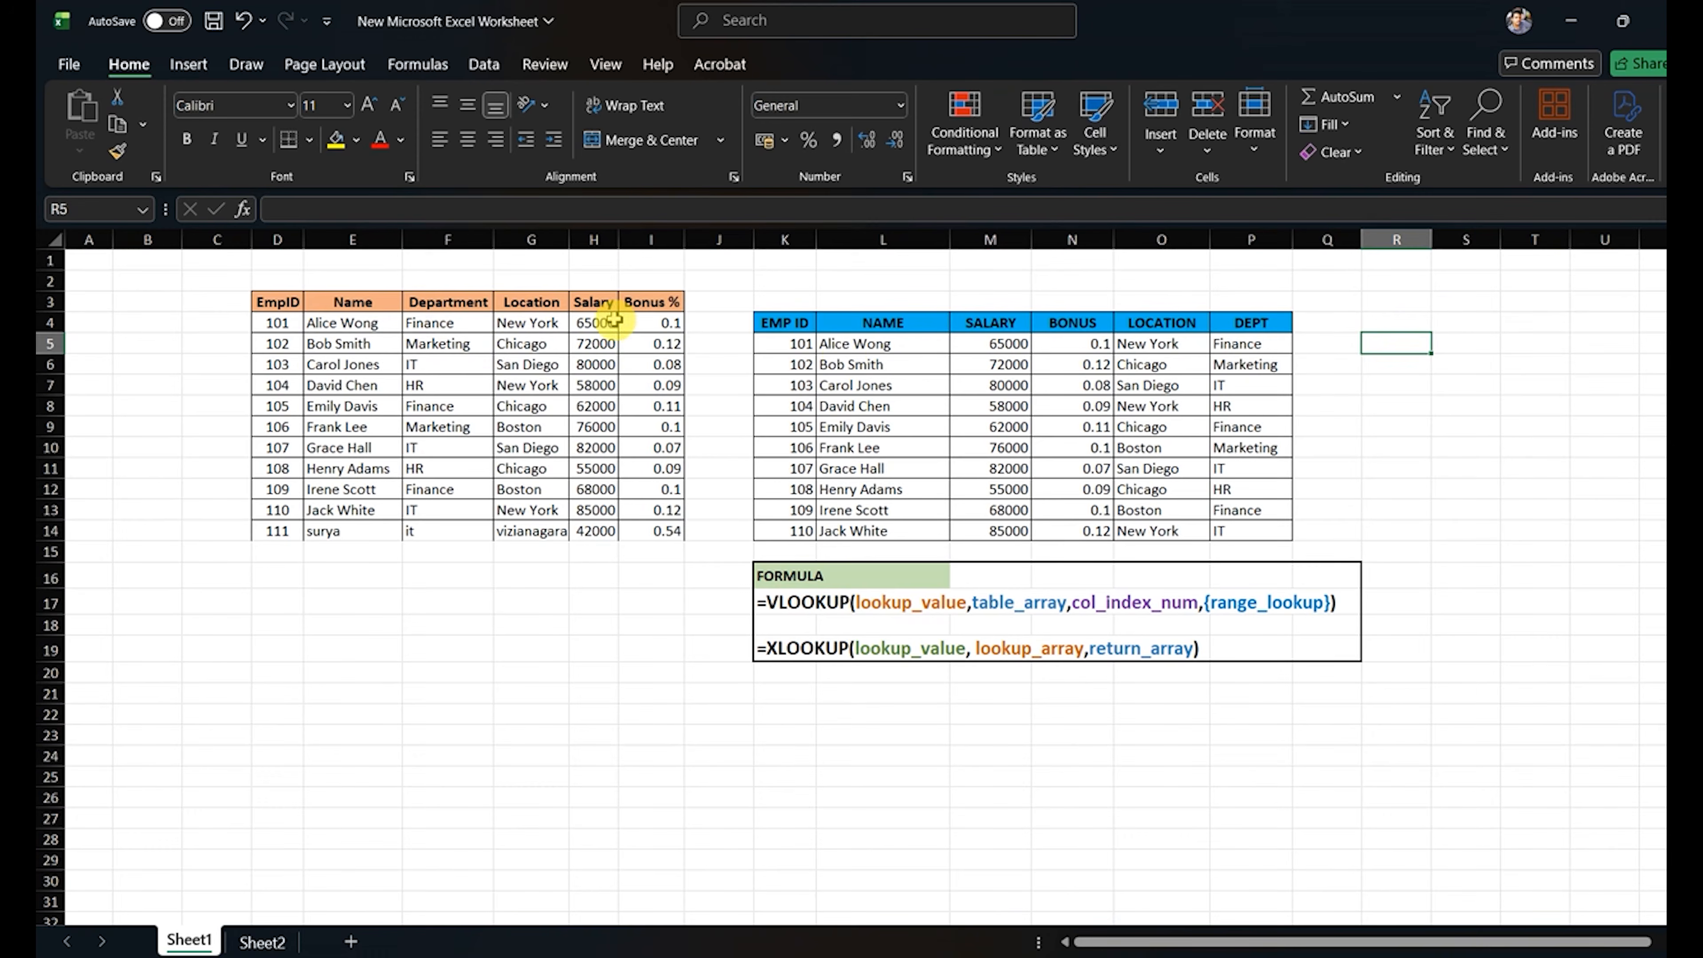
click(593, 302)
key(ctrl+c)
click(1414, 317)
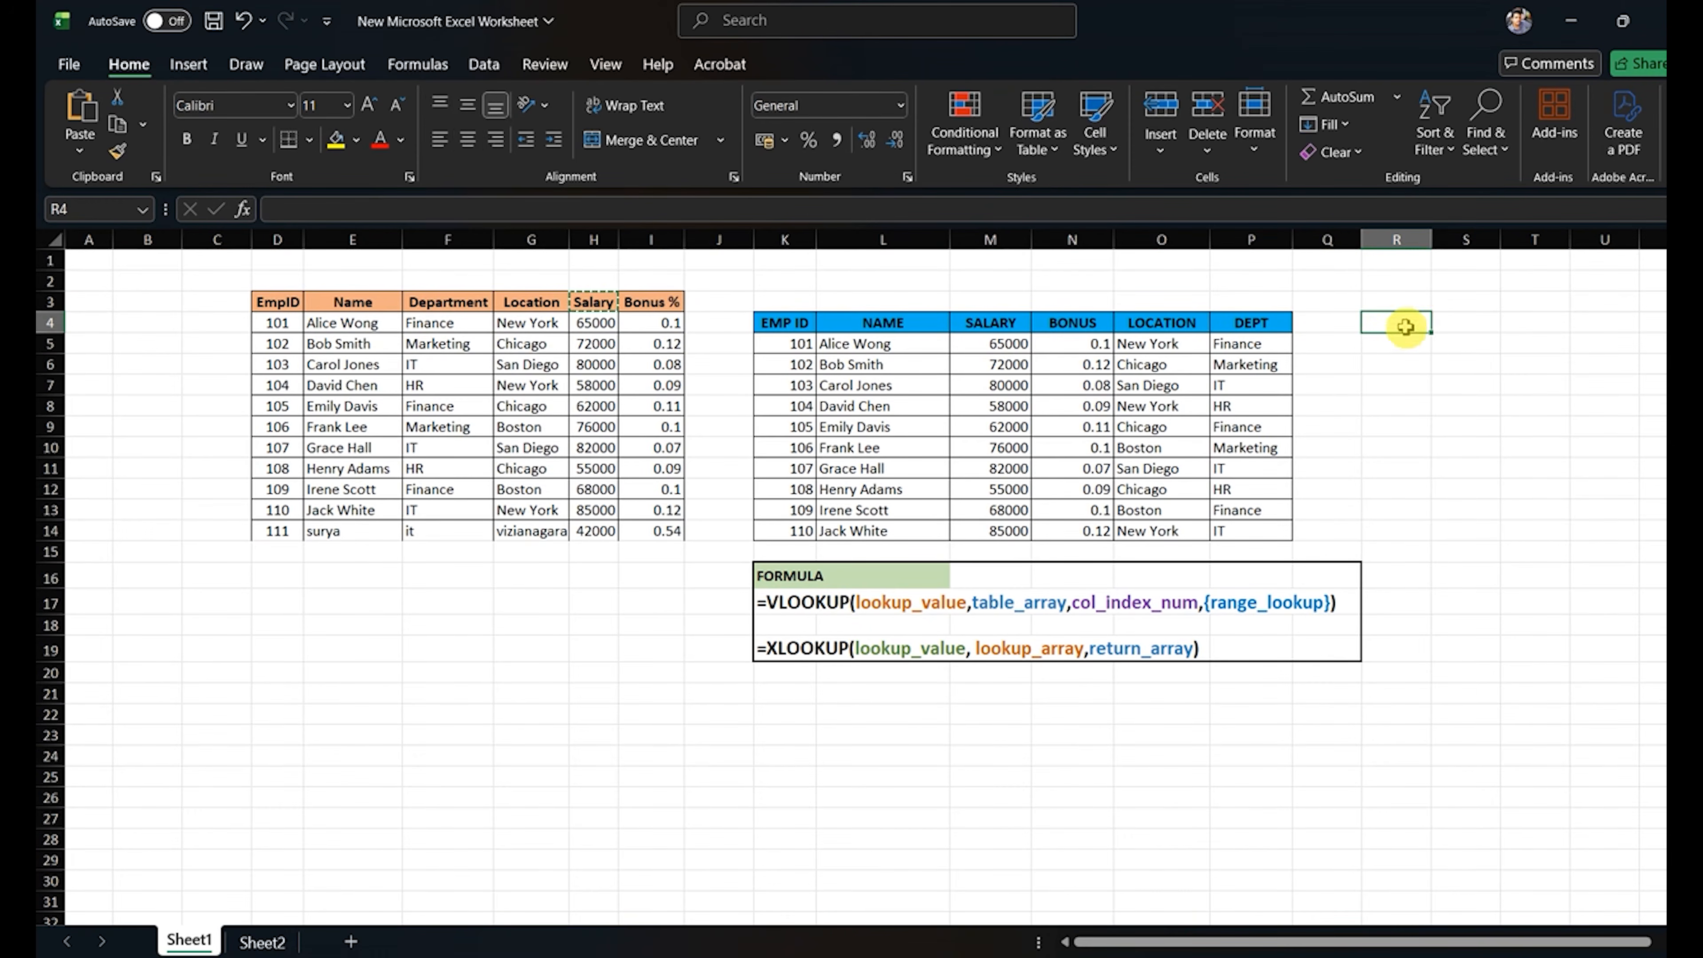
key(ctrl+v)
click(1396, 346)
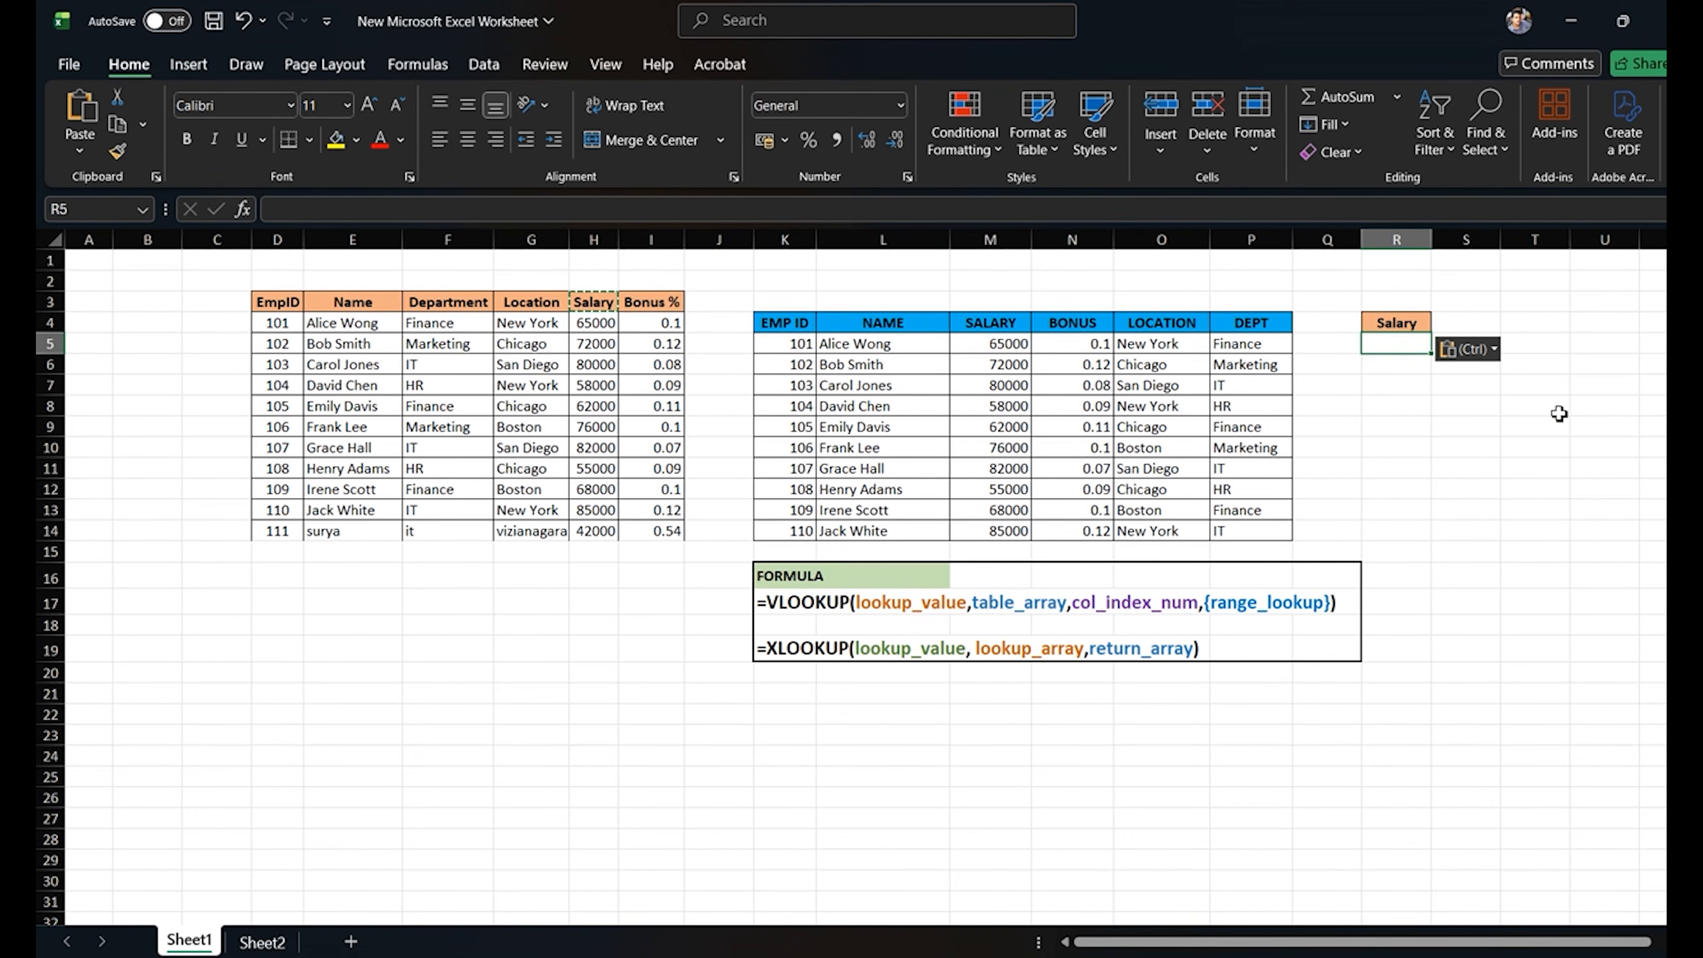
text(65000)
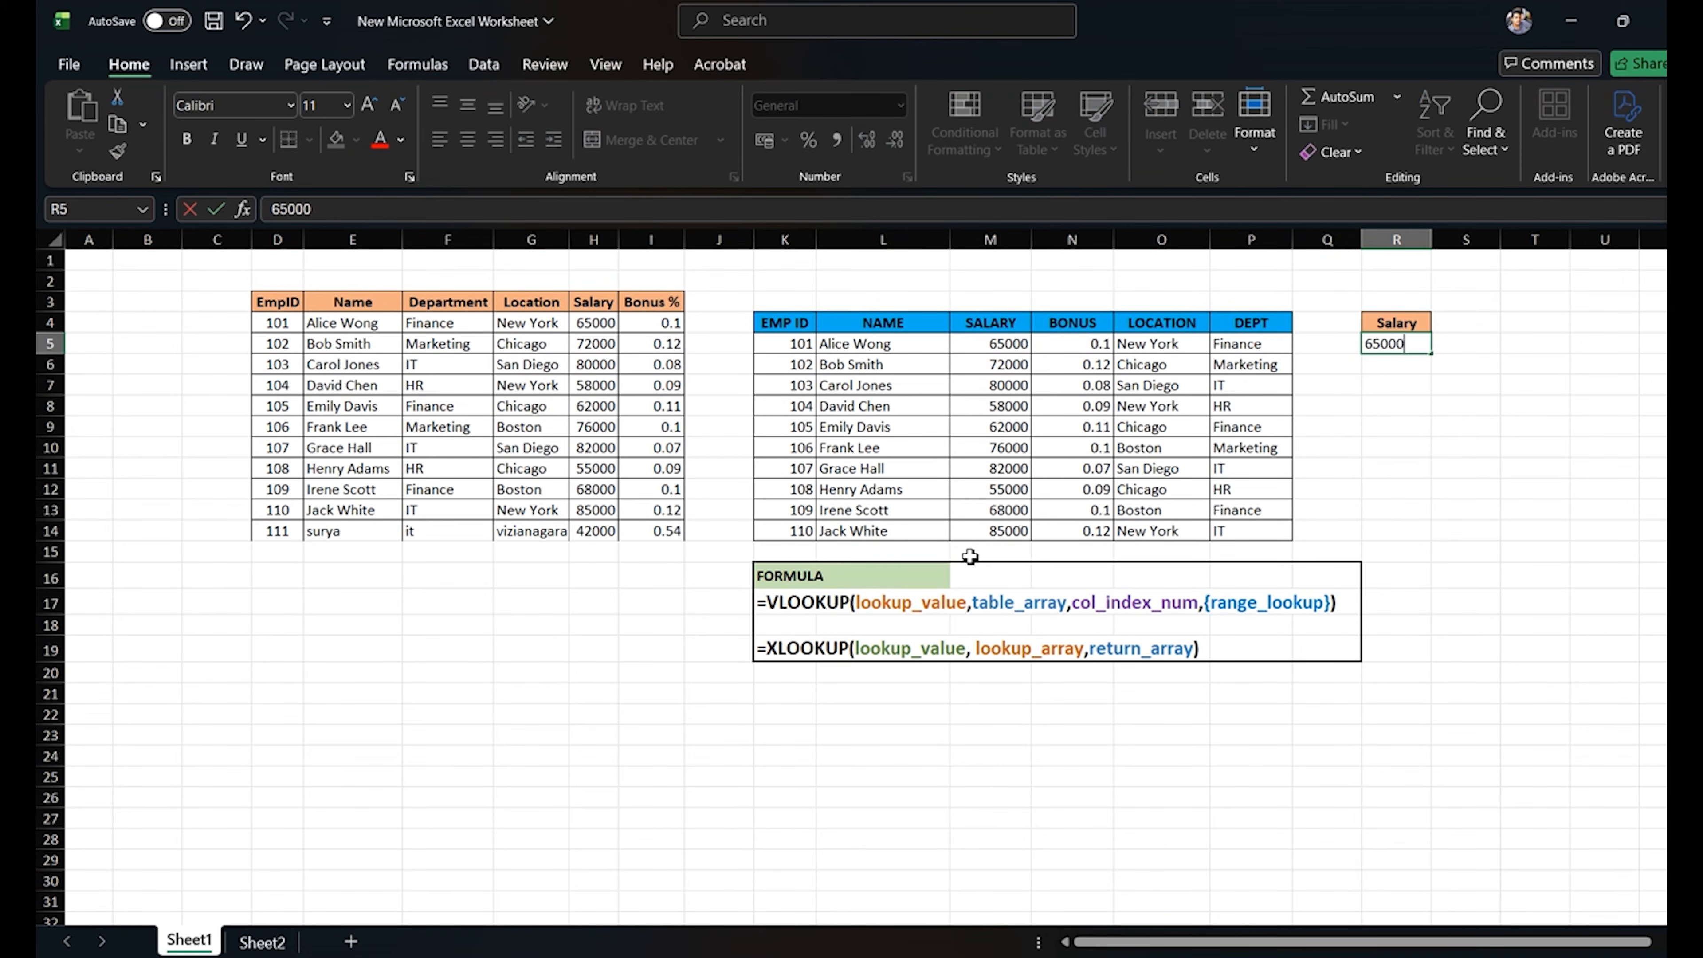
key(Return)
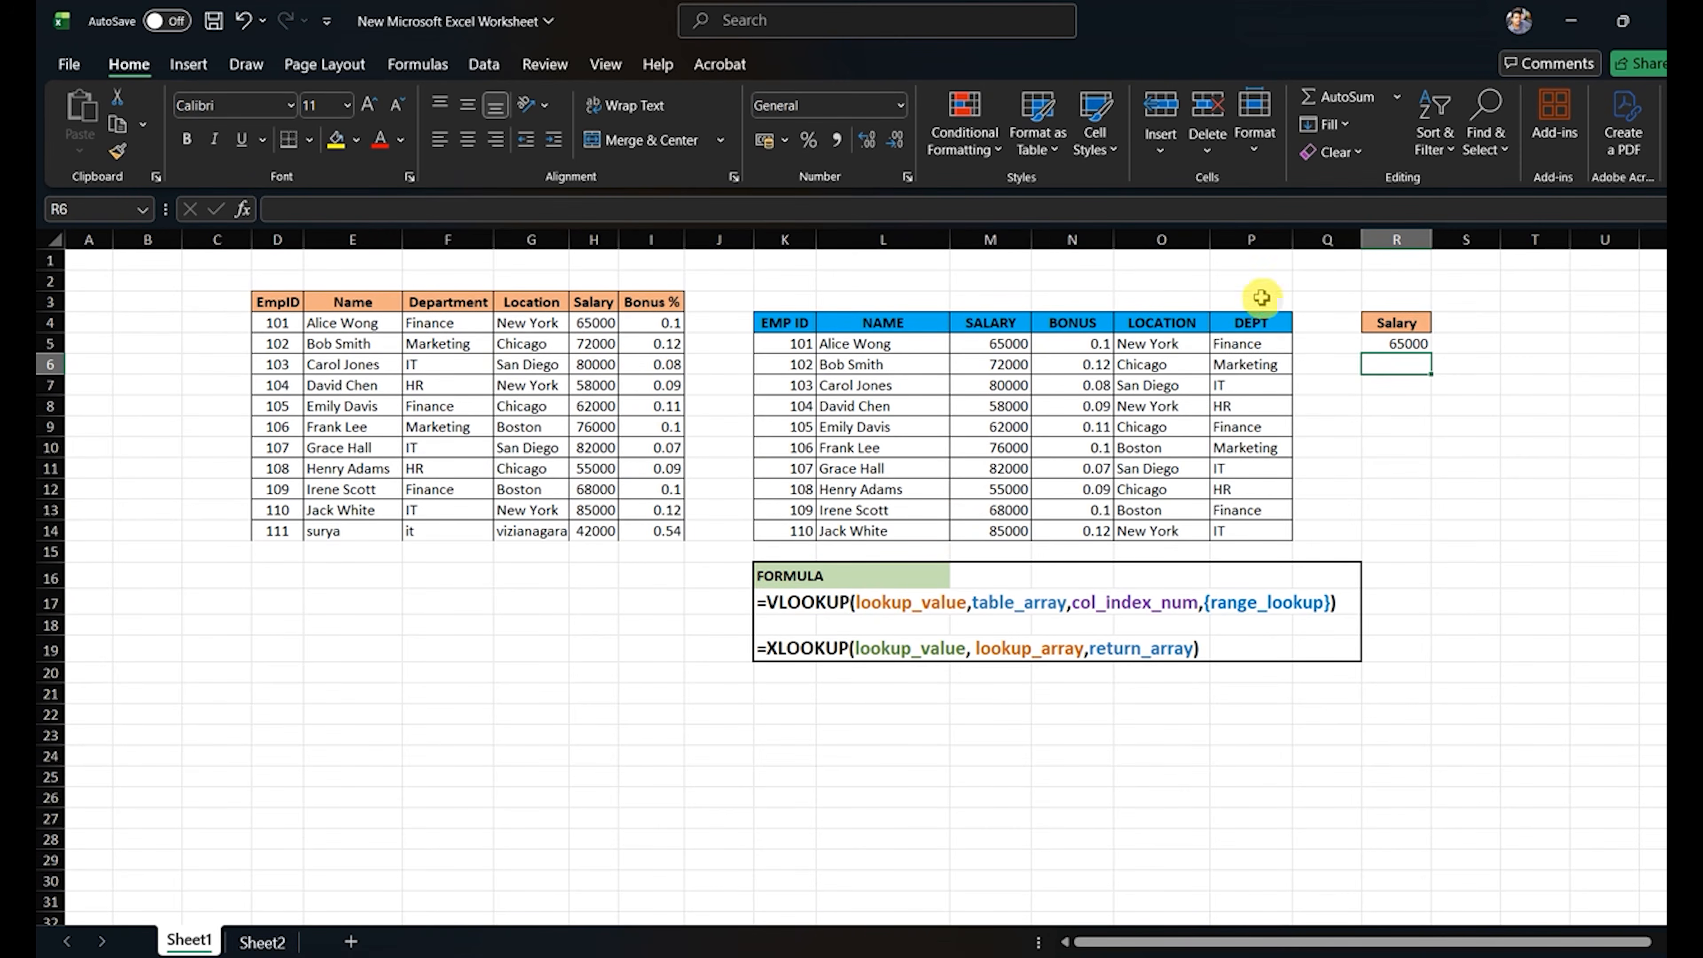
Add the header "NAME" in S4 and select both headers in R4:S4.
click(1441, 322)
text(NAME)
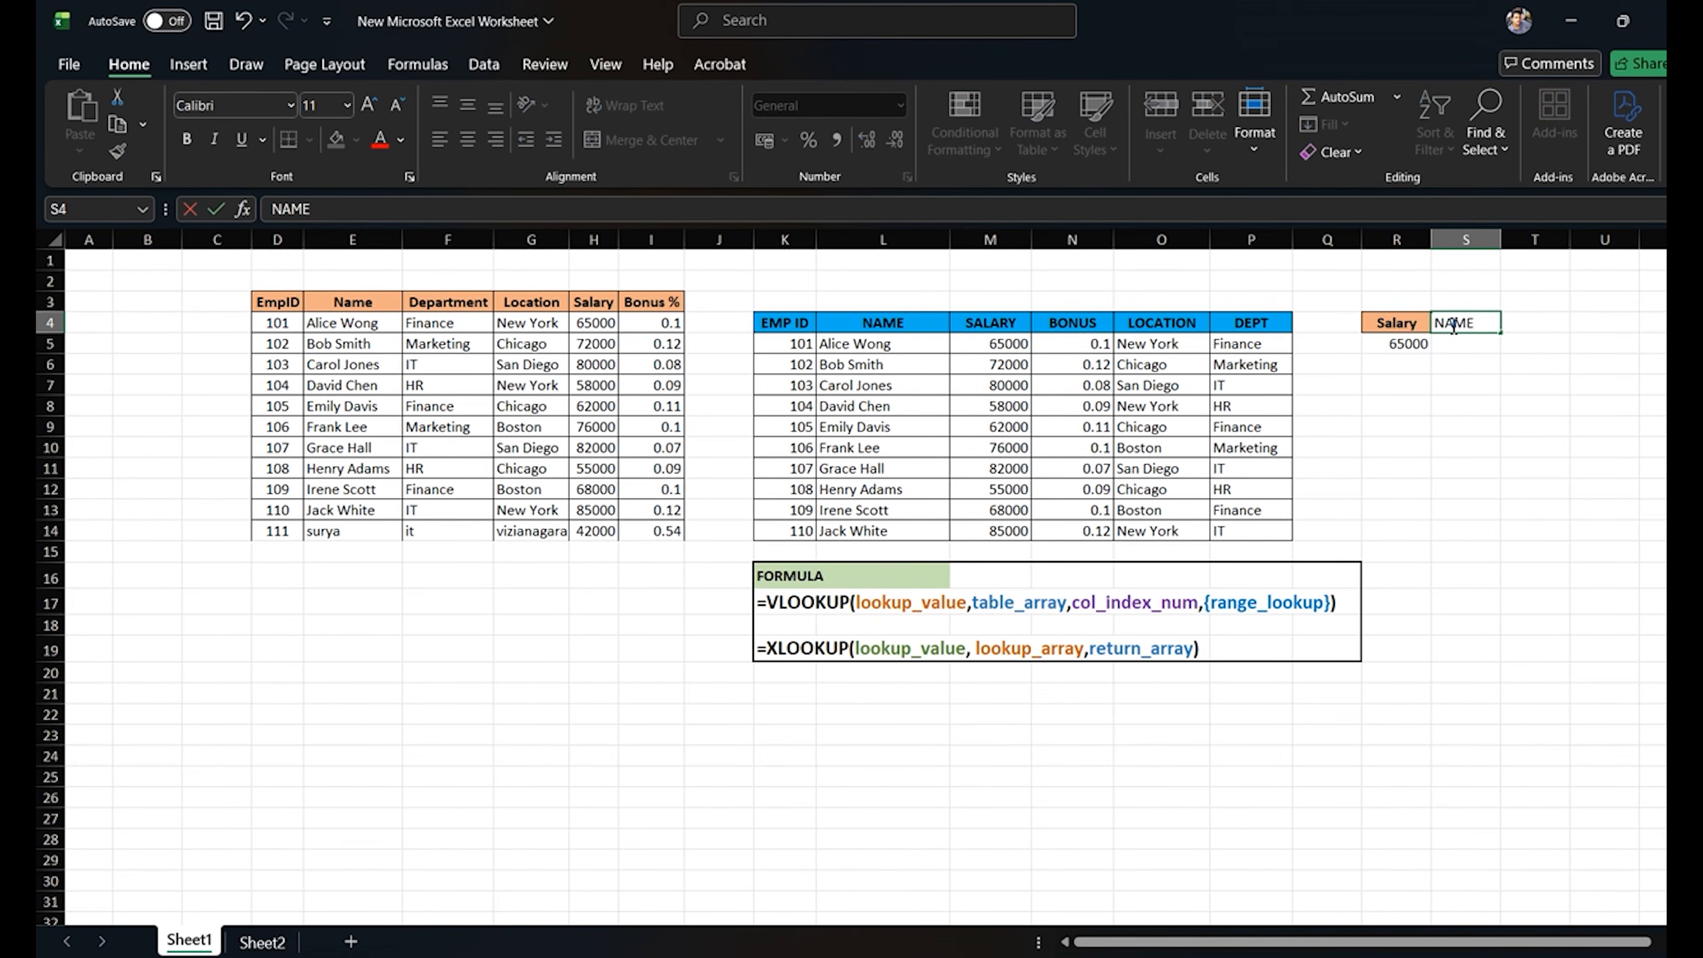
key(Return)
click(1398, 349)
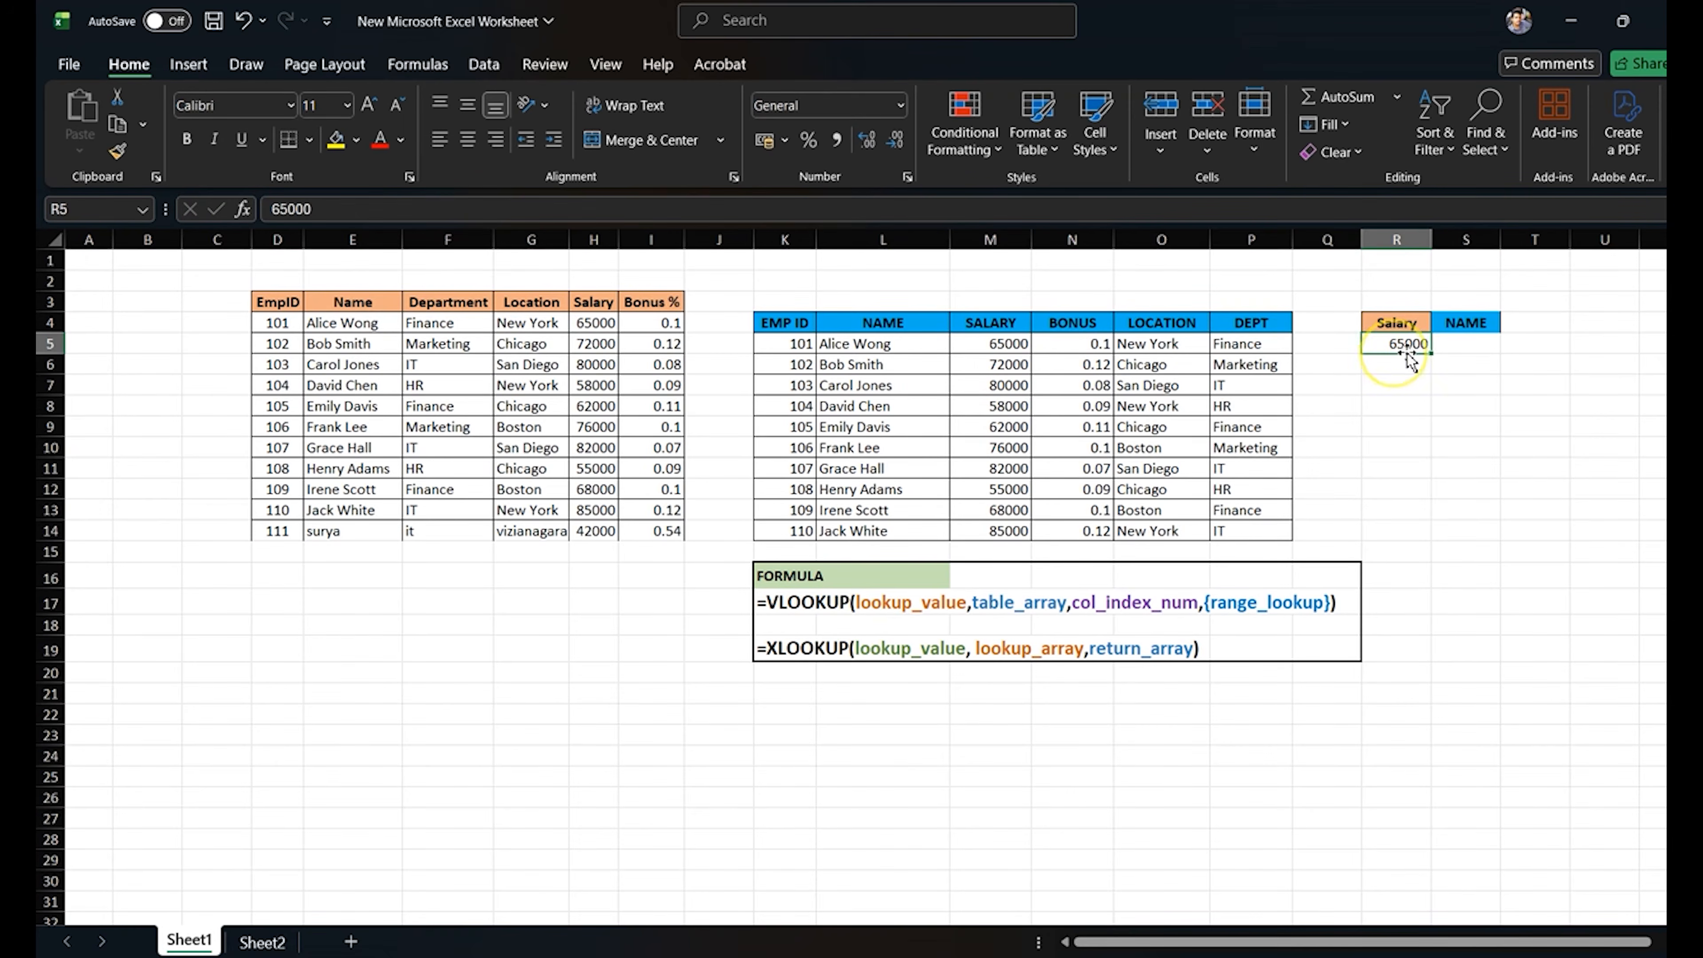
drag(1394, 323, 1464, 322)
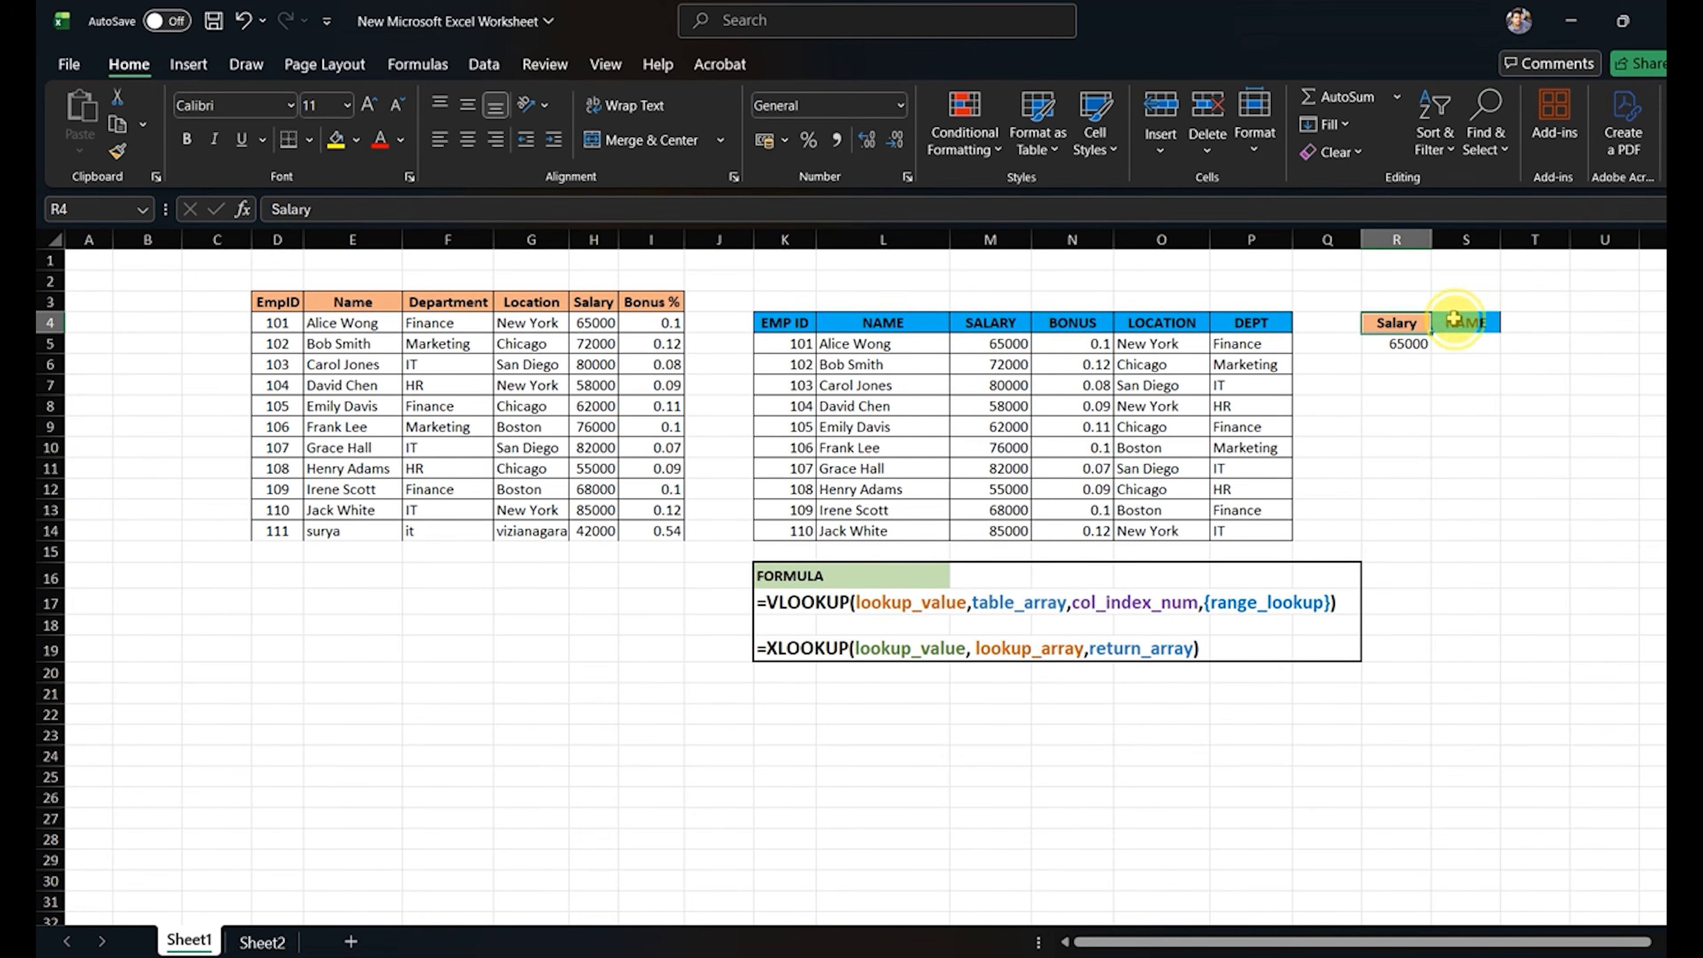
Fill the Salary and NAME headers in R4:S4 with yellow.
click(347, 143)
click(1404, 343)
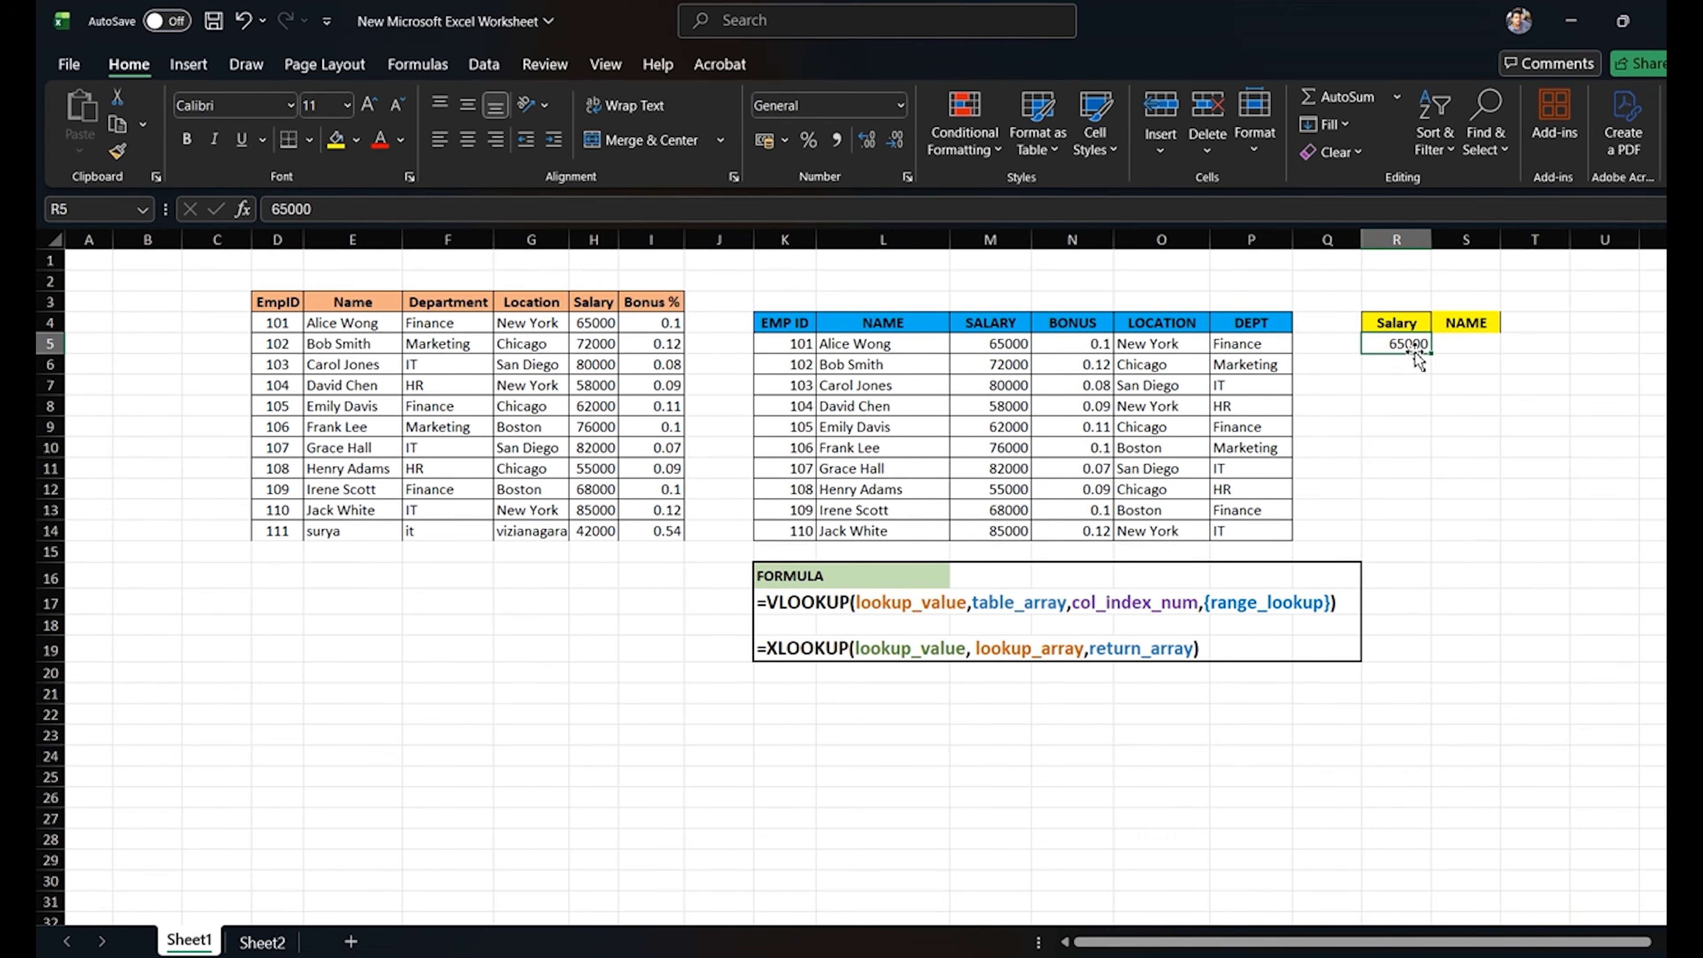
Enter =XLOOKUP(R5,H:H,E:E) in S5 to return the employee name for the salary in R5.
click(1457, 348)
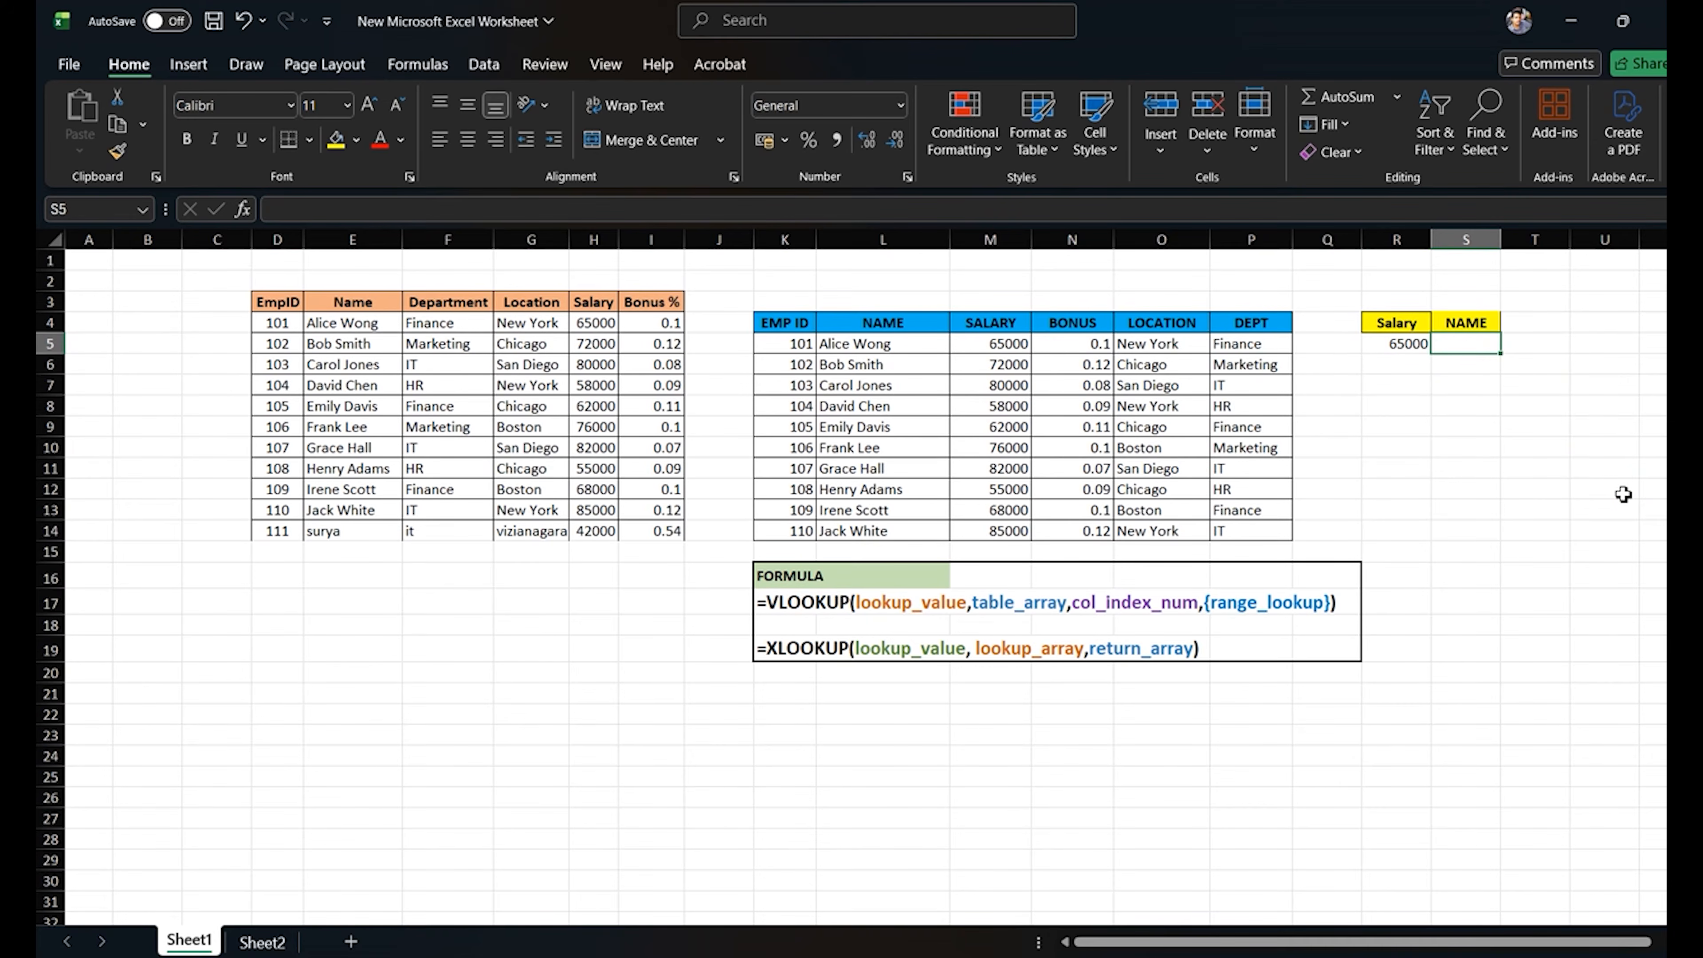
text(=XLOOO)
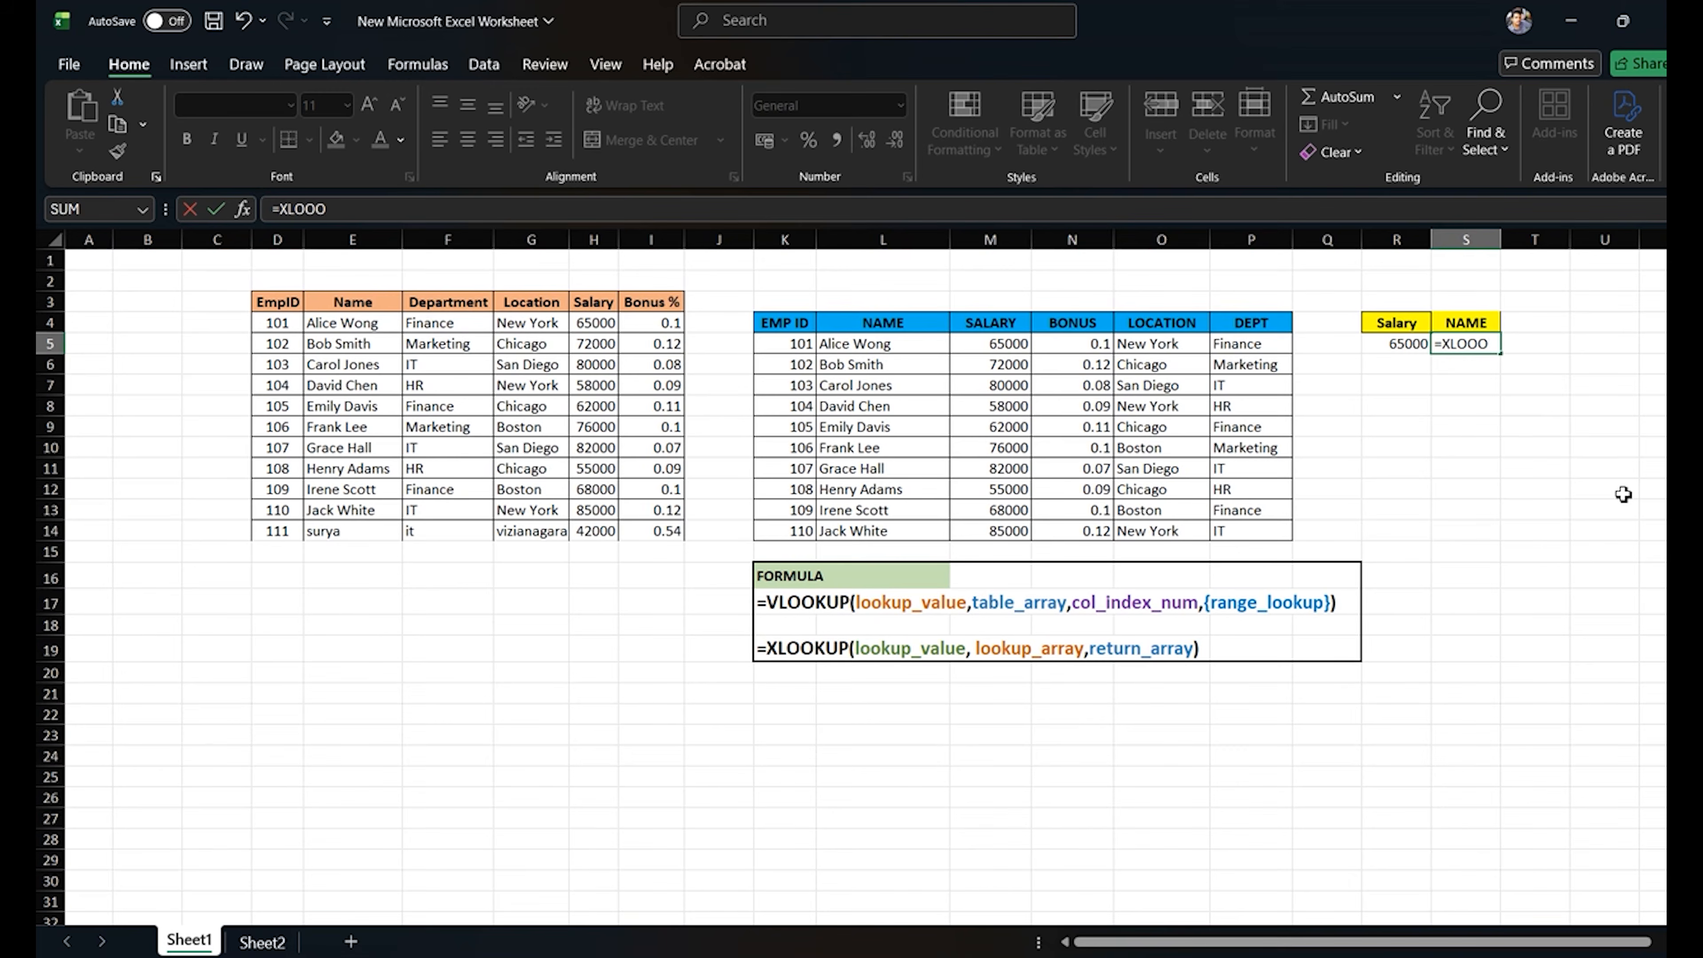
key(BackSpace)
key(Tab)
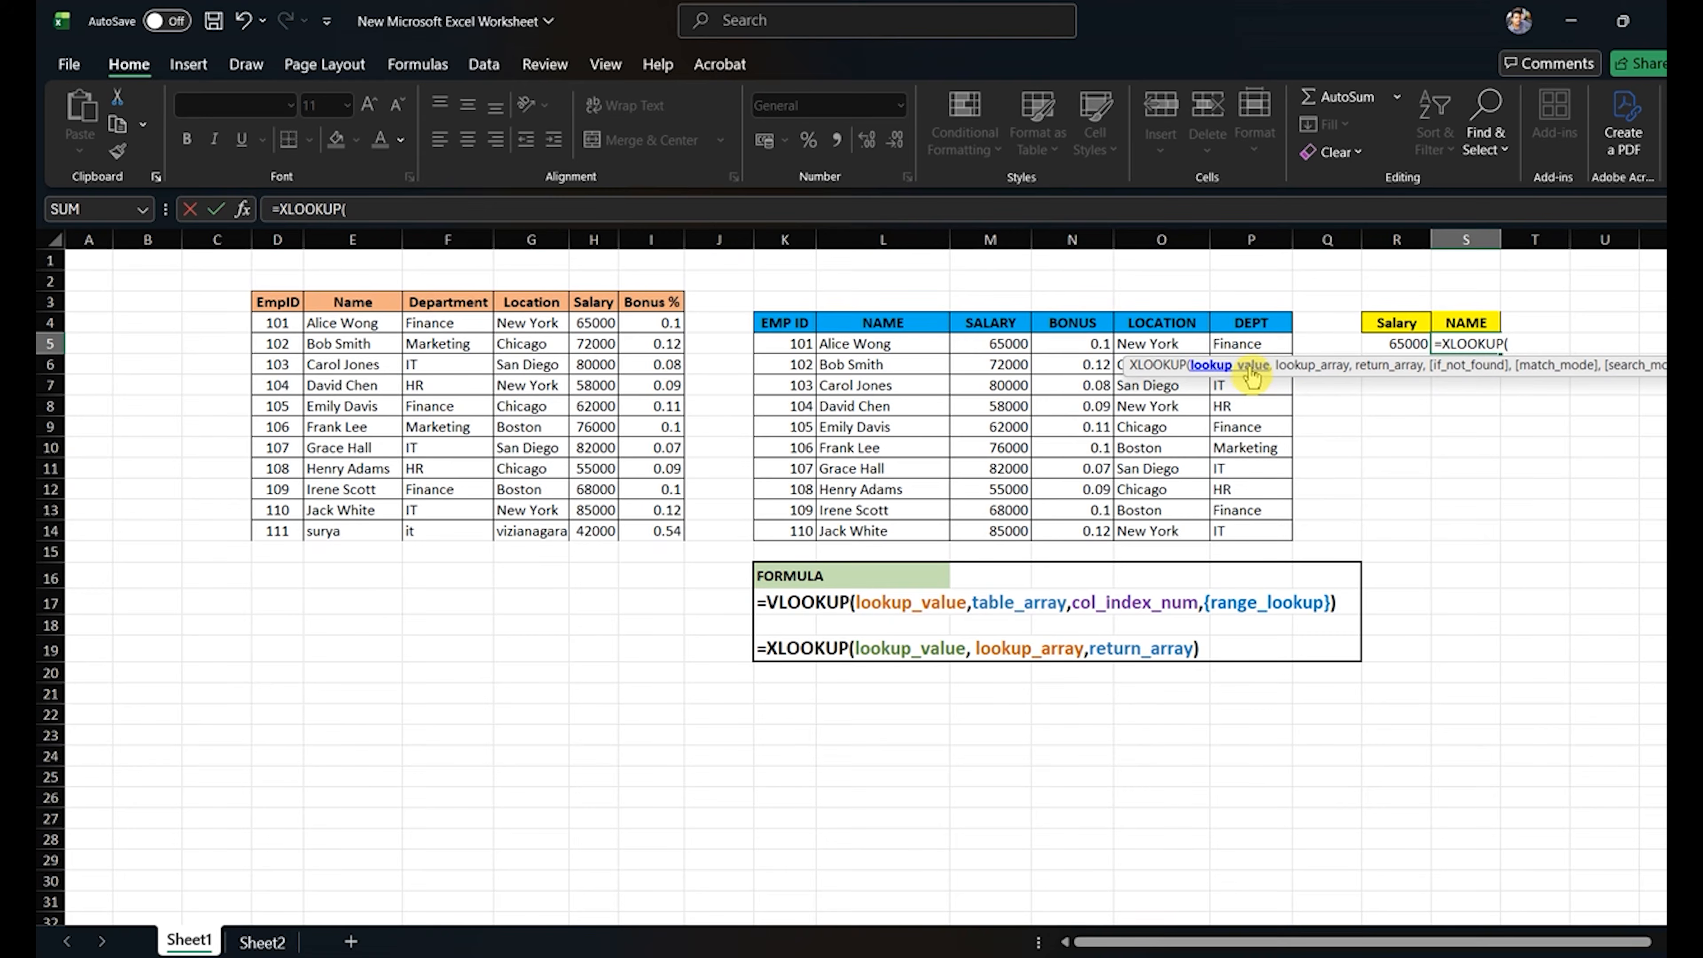
click(1394, 342)
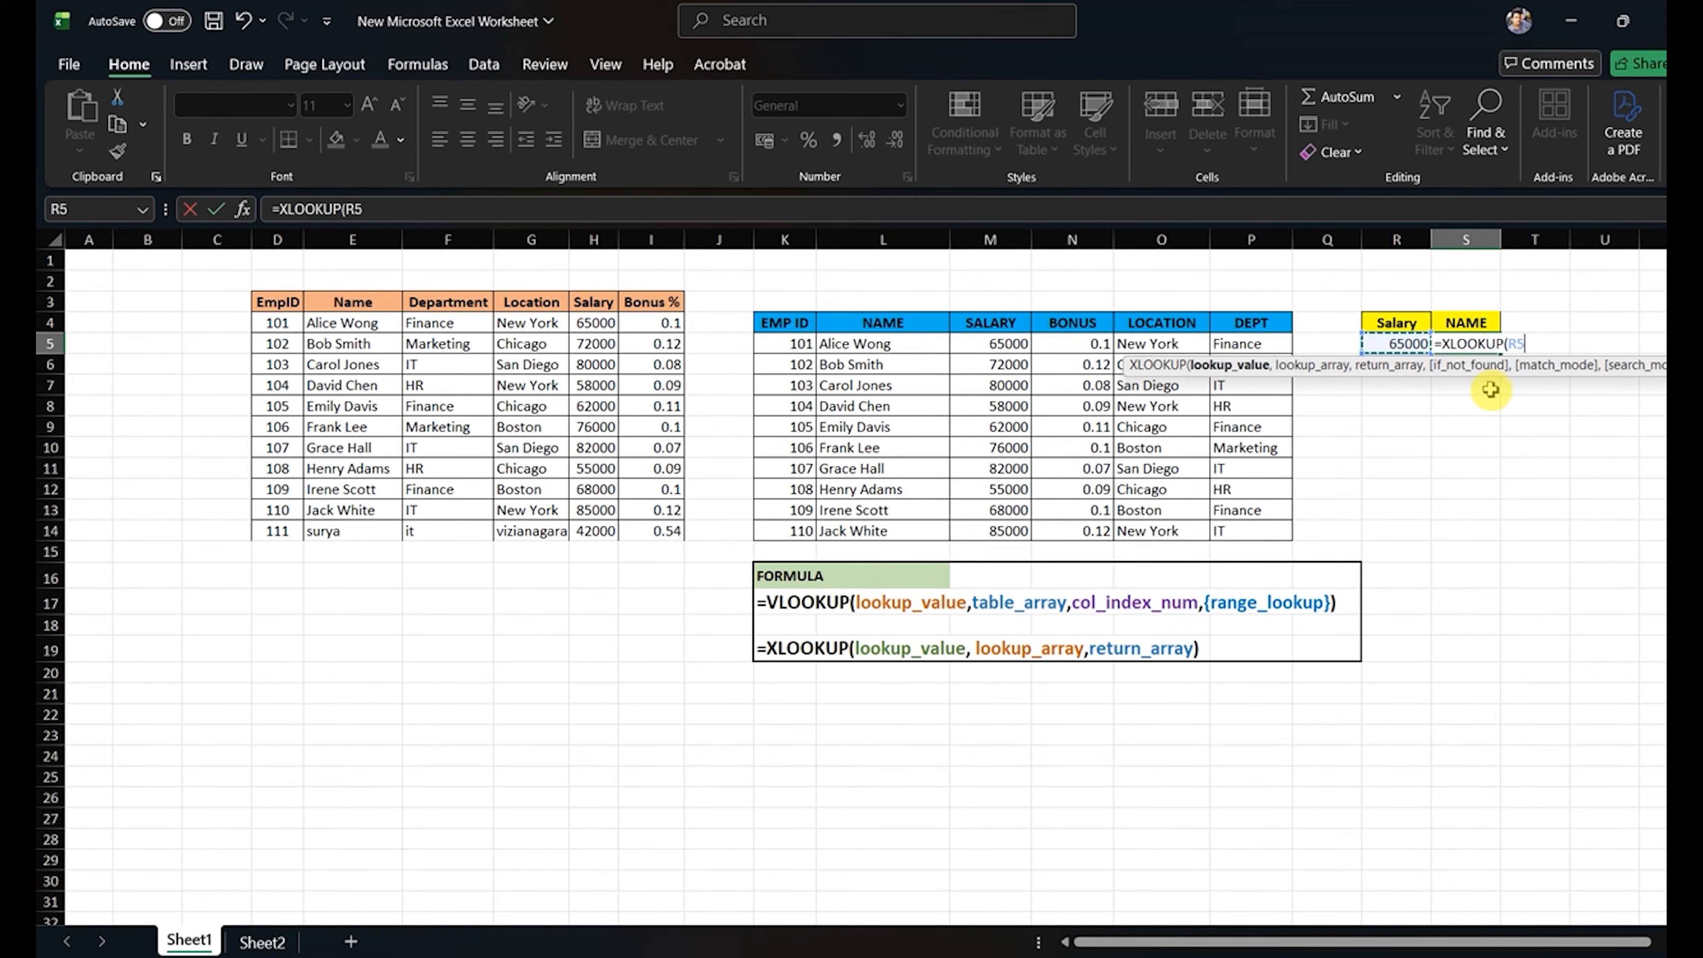
text(,)
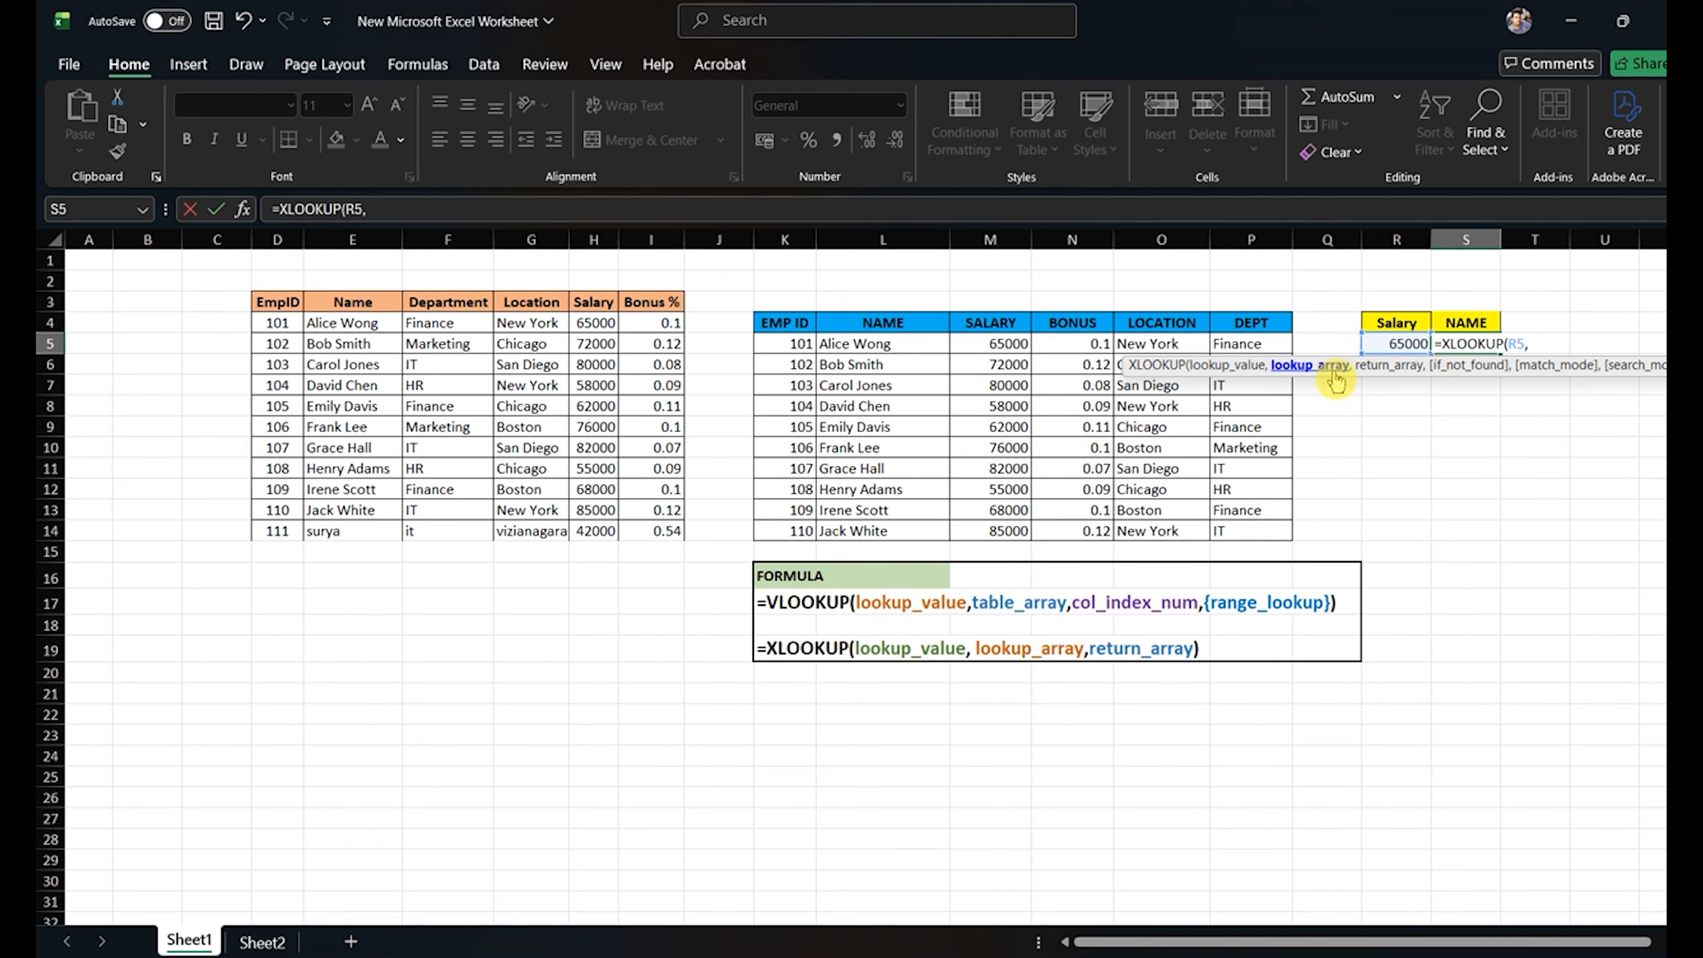
click(603, 239)
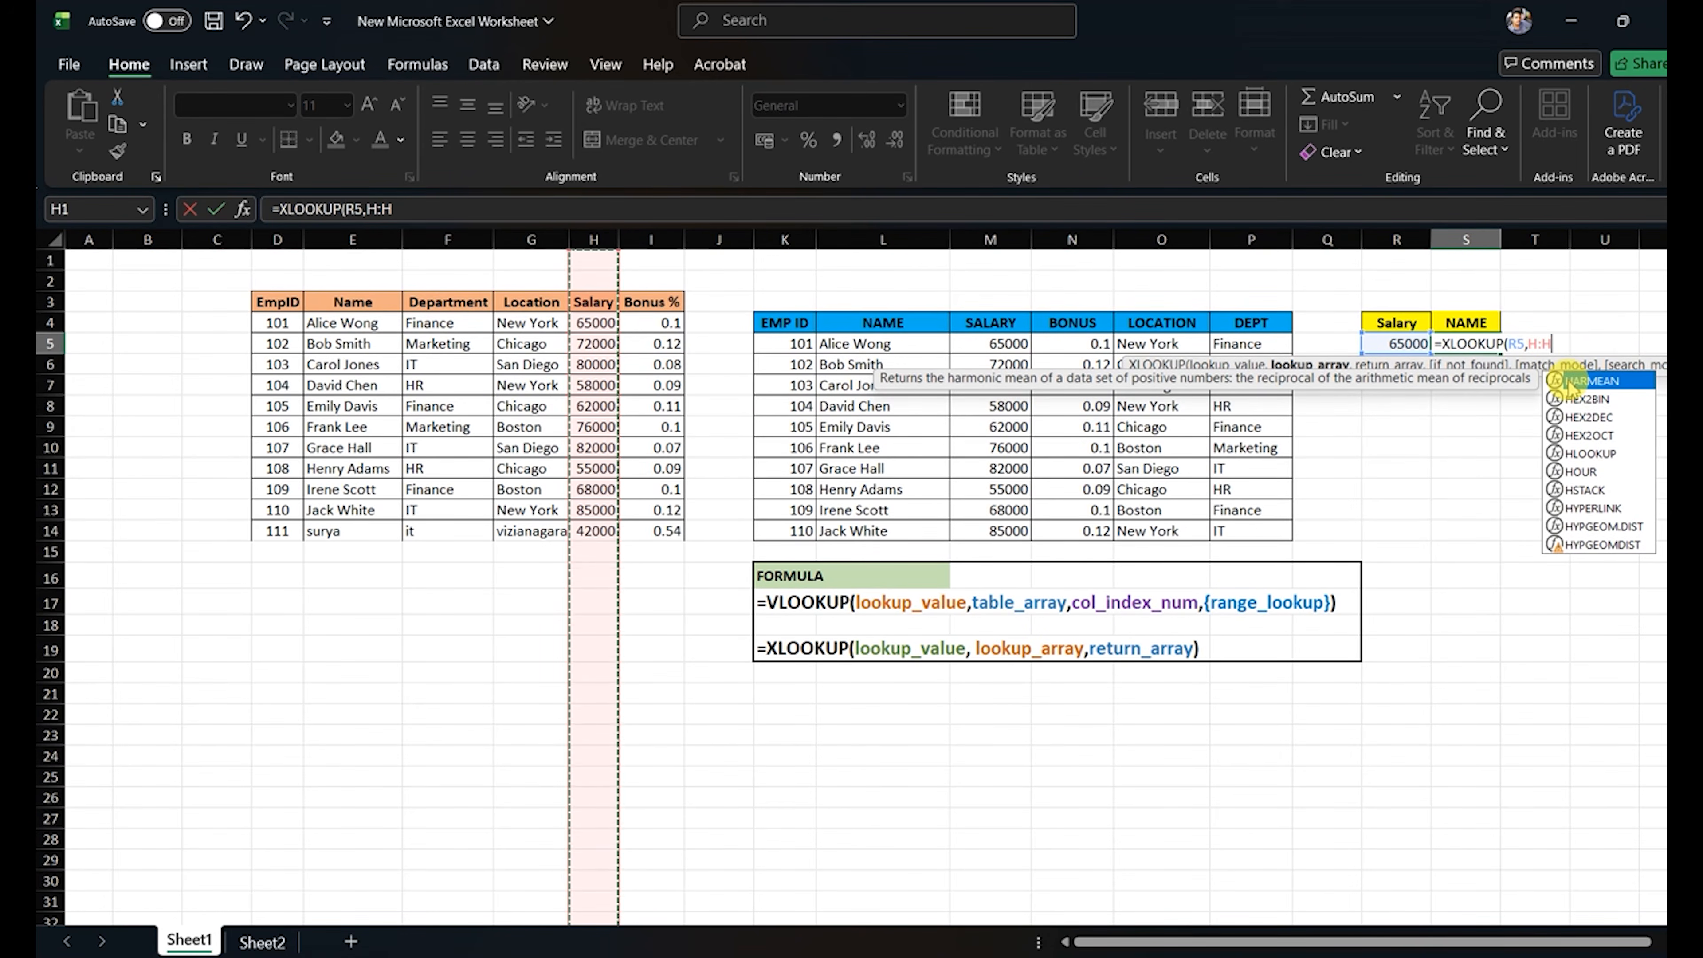
text(,)
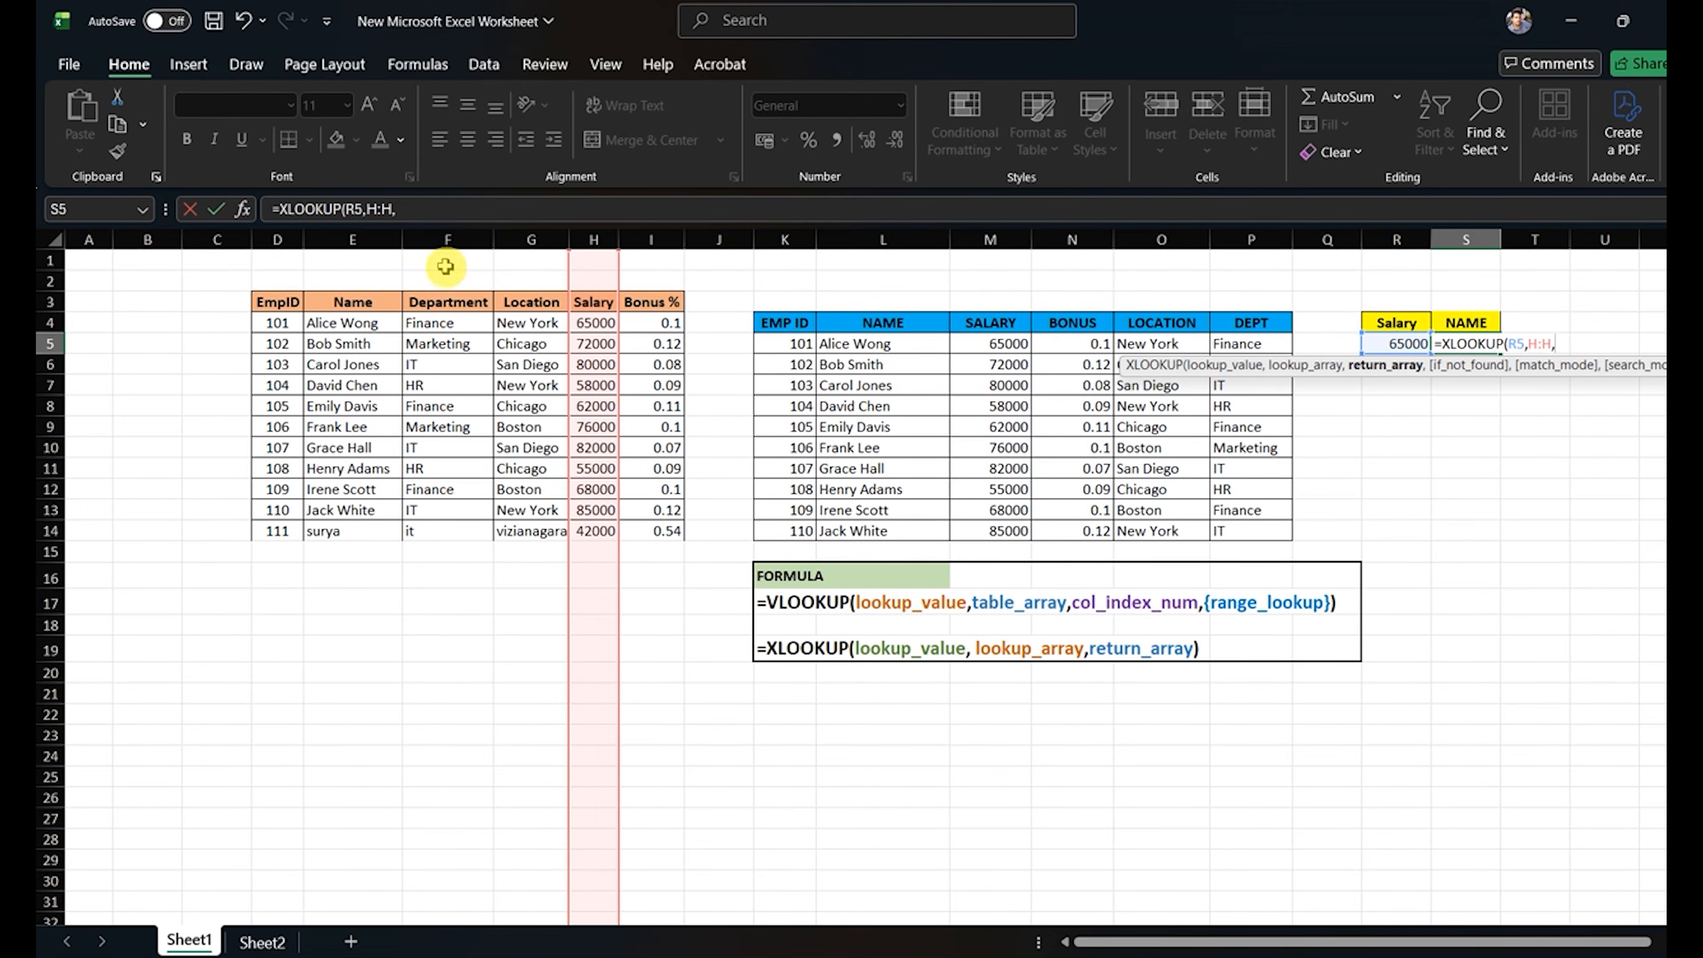
click(370, 240)
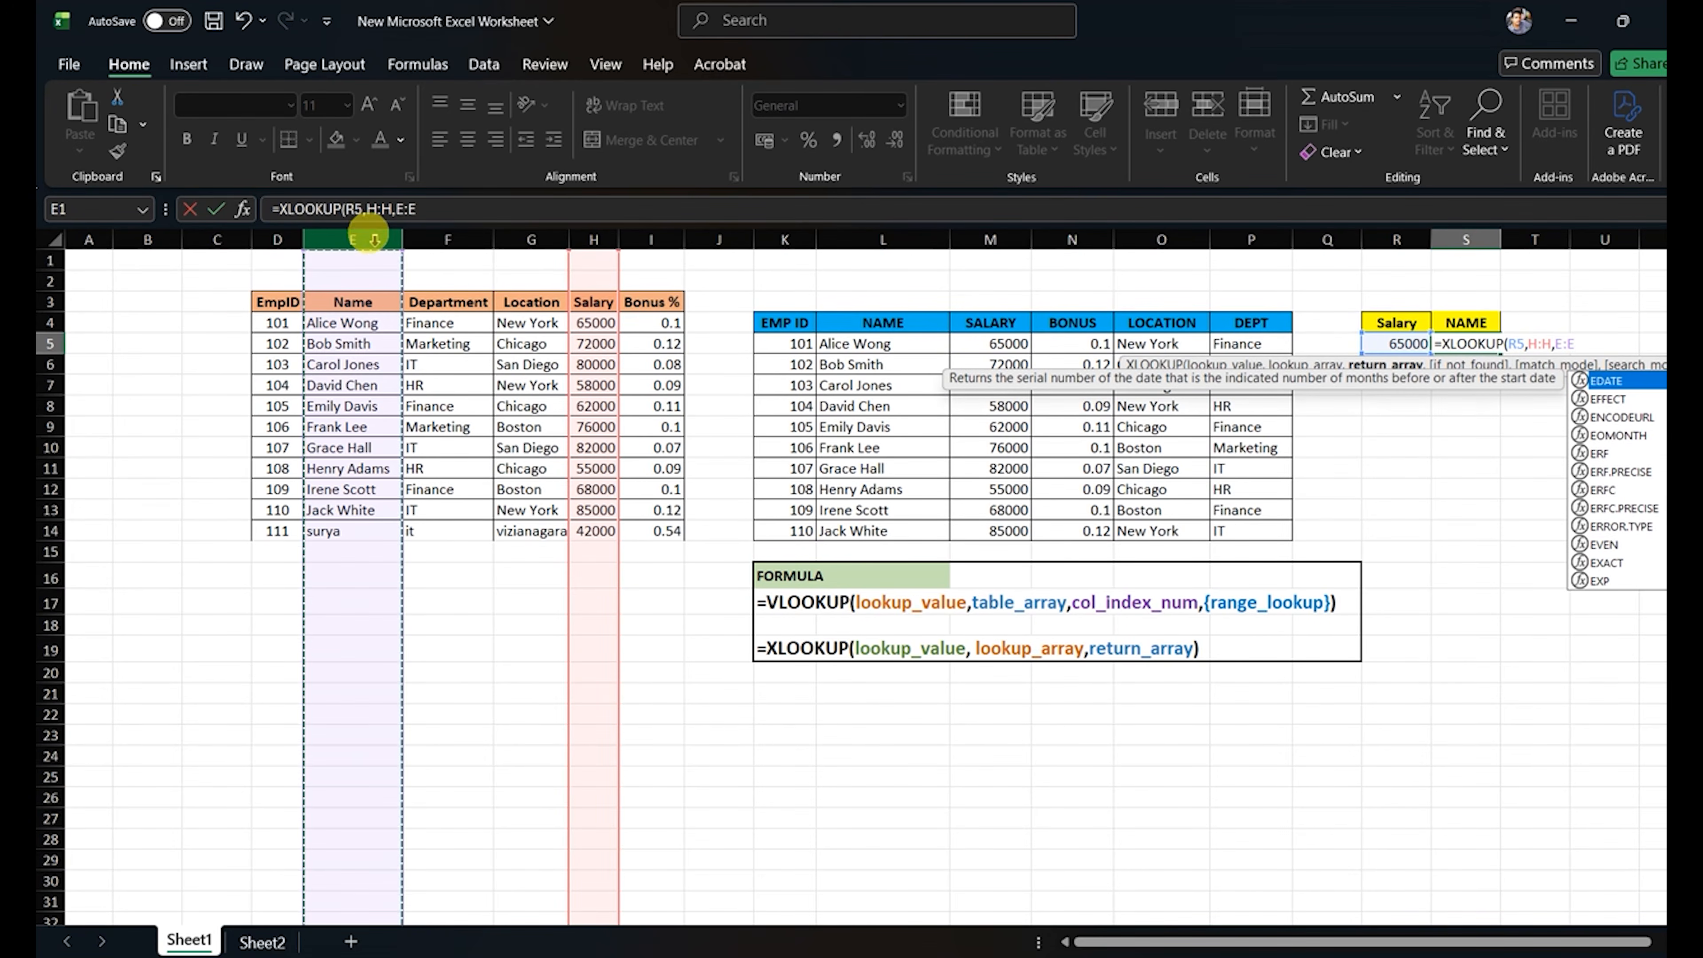
text())
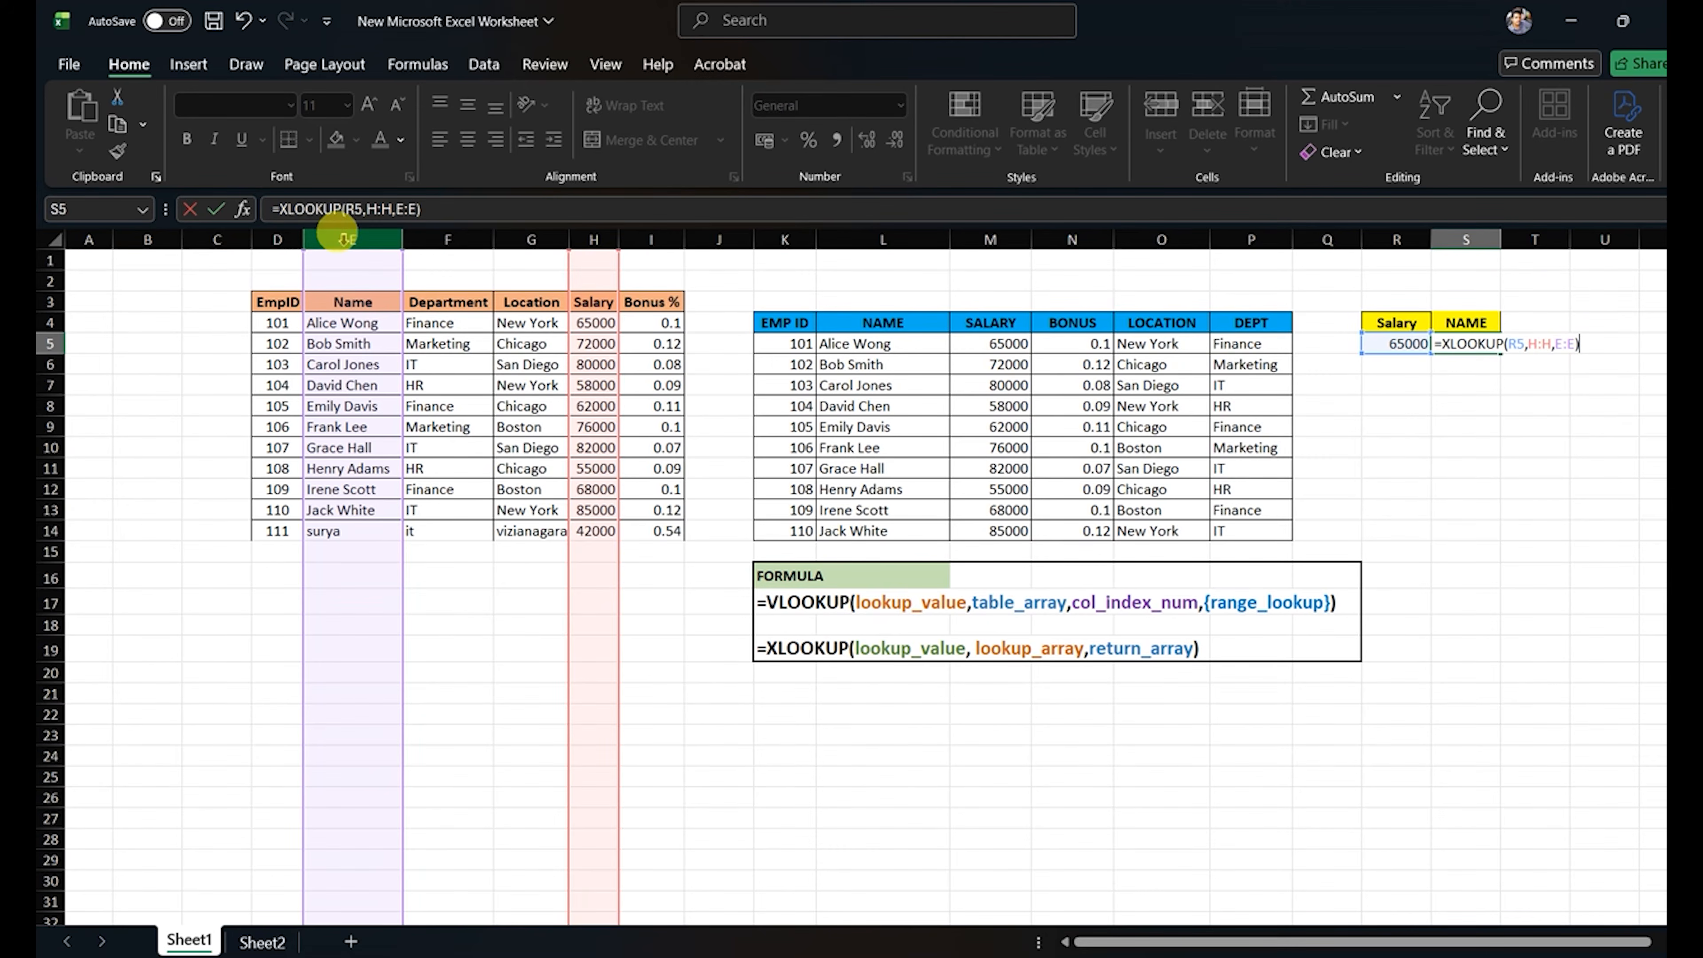
key(Return)
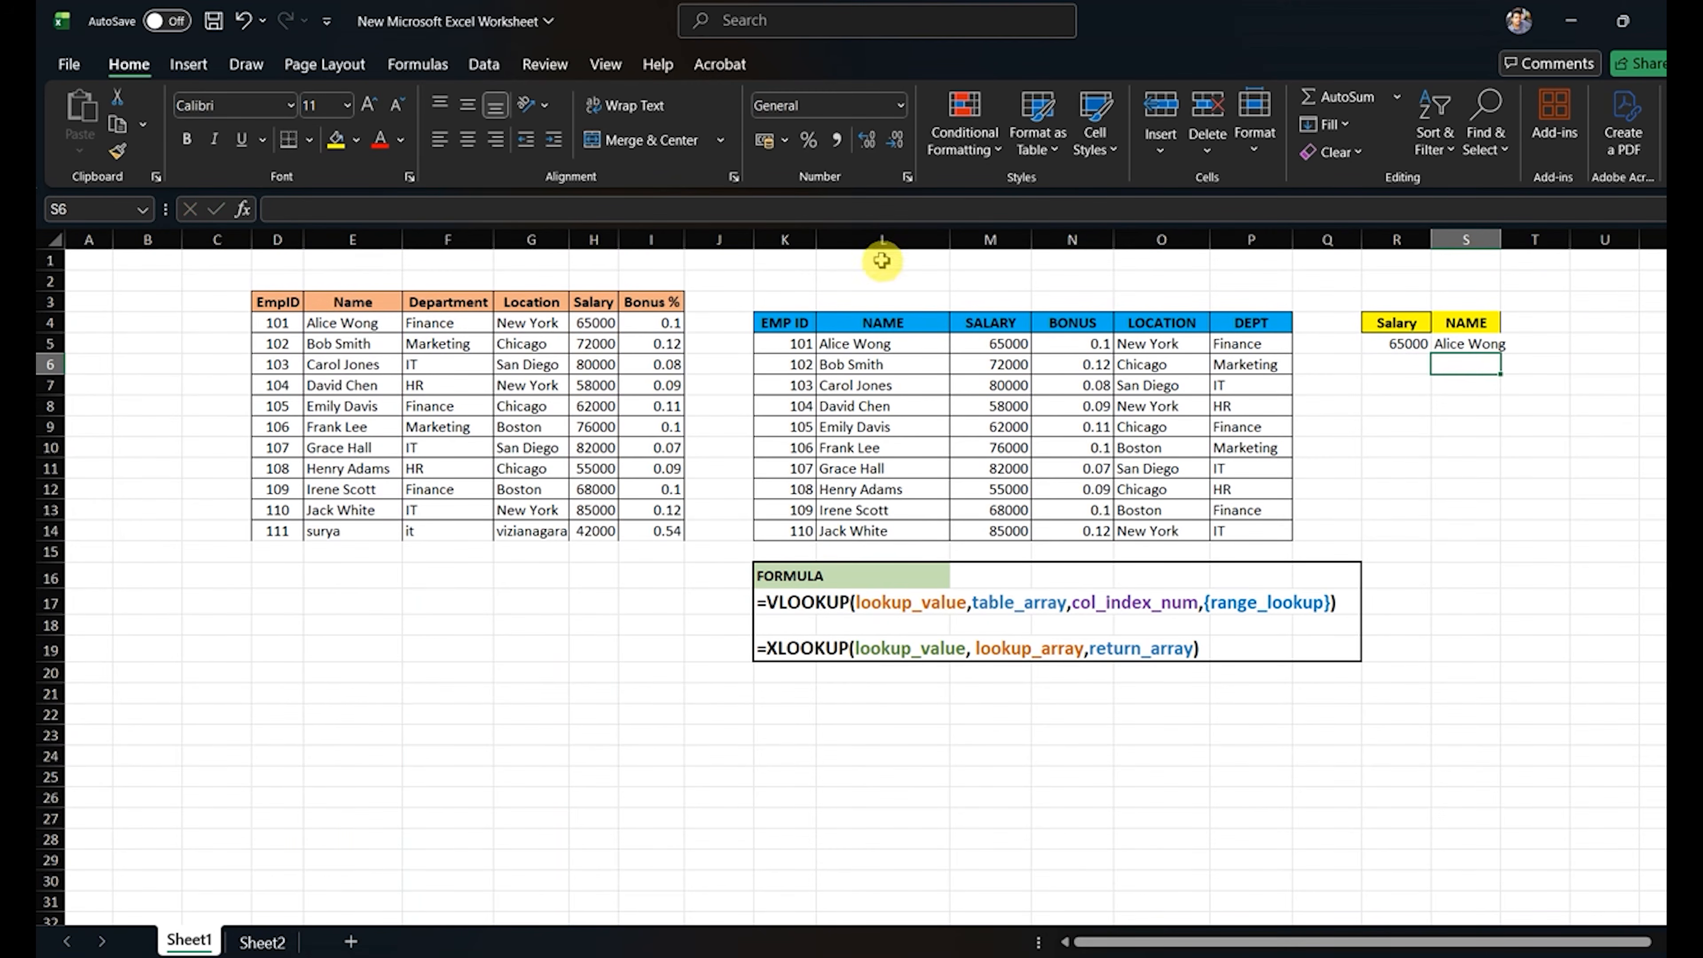
Highlight the matching employee's cells E4:H4 in the source table with yellow fill.
click(1393, 349)
drag(350, 325, 603, 323)
drag(602, 323, 381, 321)
click(337, 140)
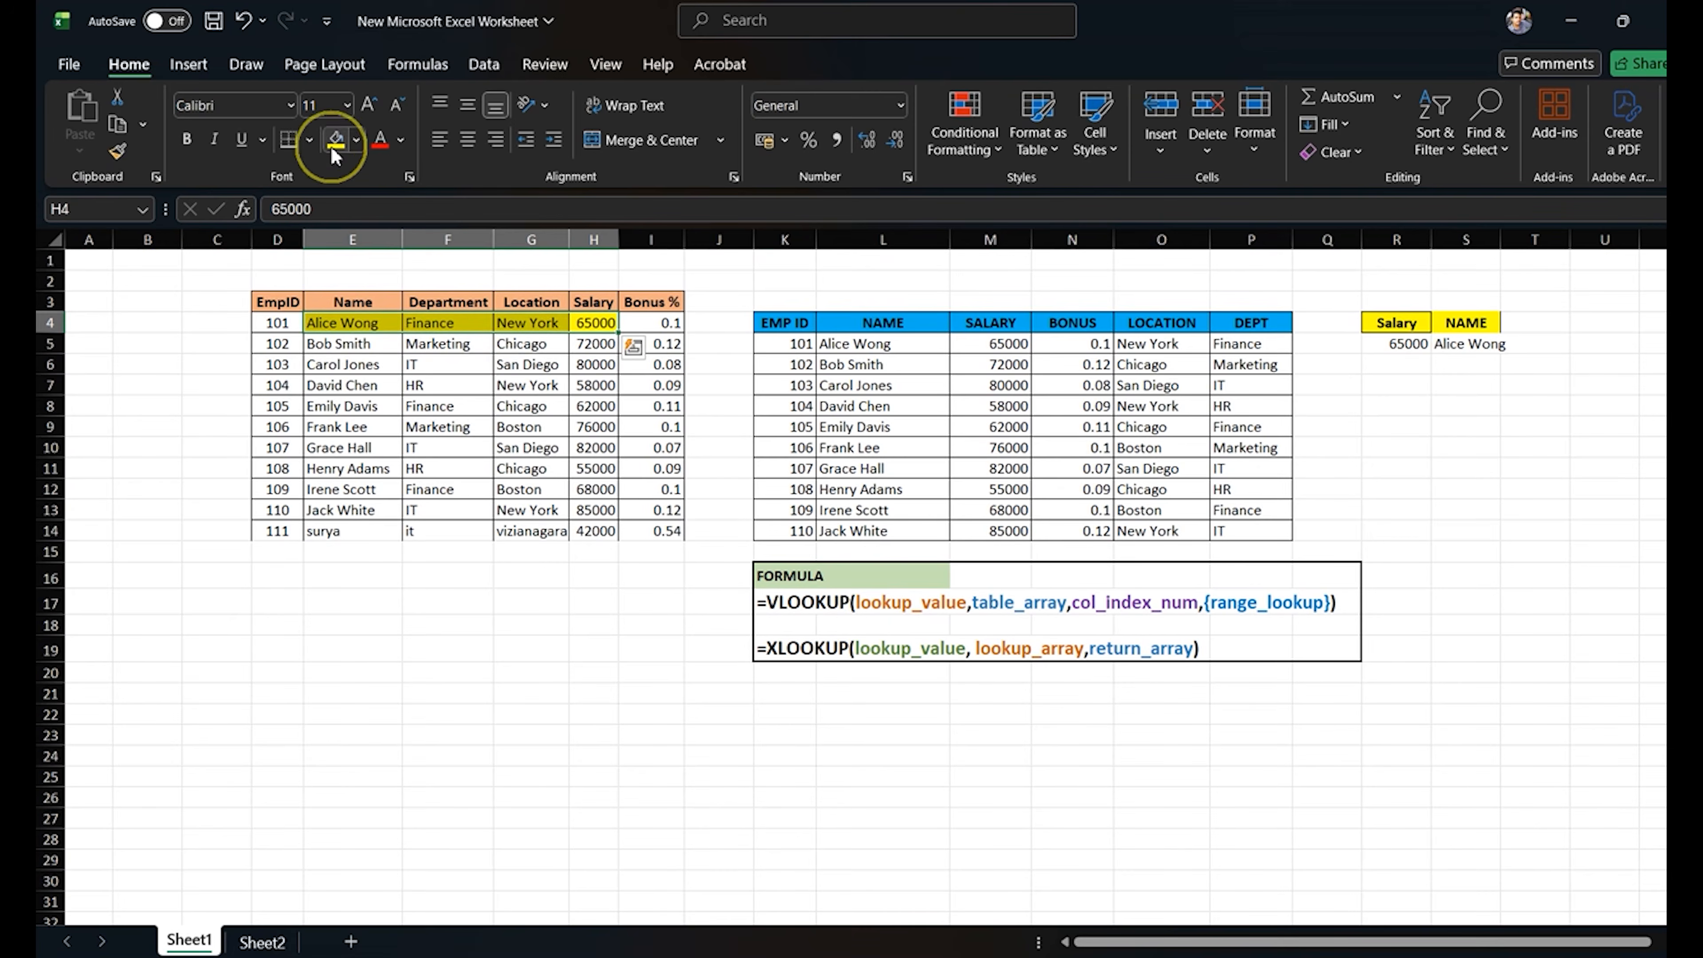
Set the lookup salary in R5 to 82000 and highlight the matching source cells E10:H10 in yellow.
click(606, 448)
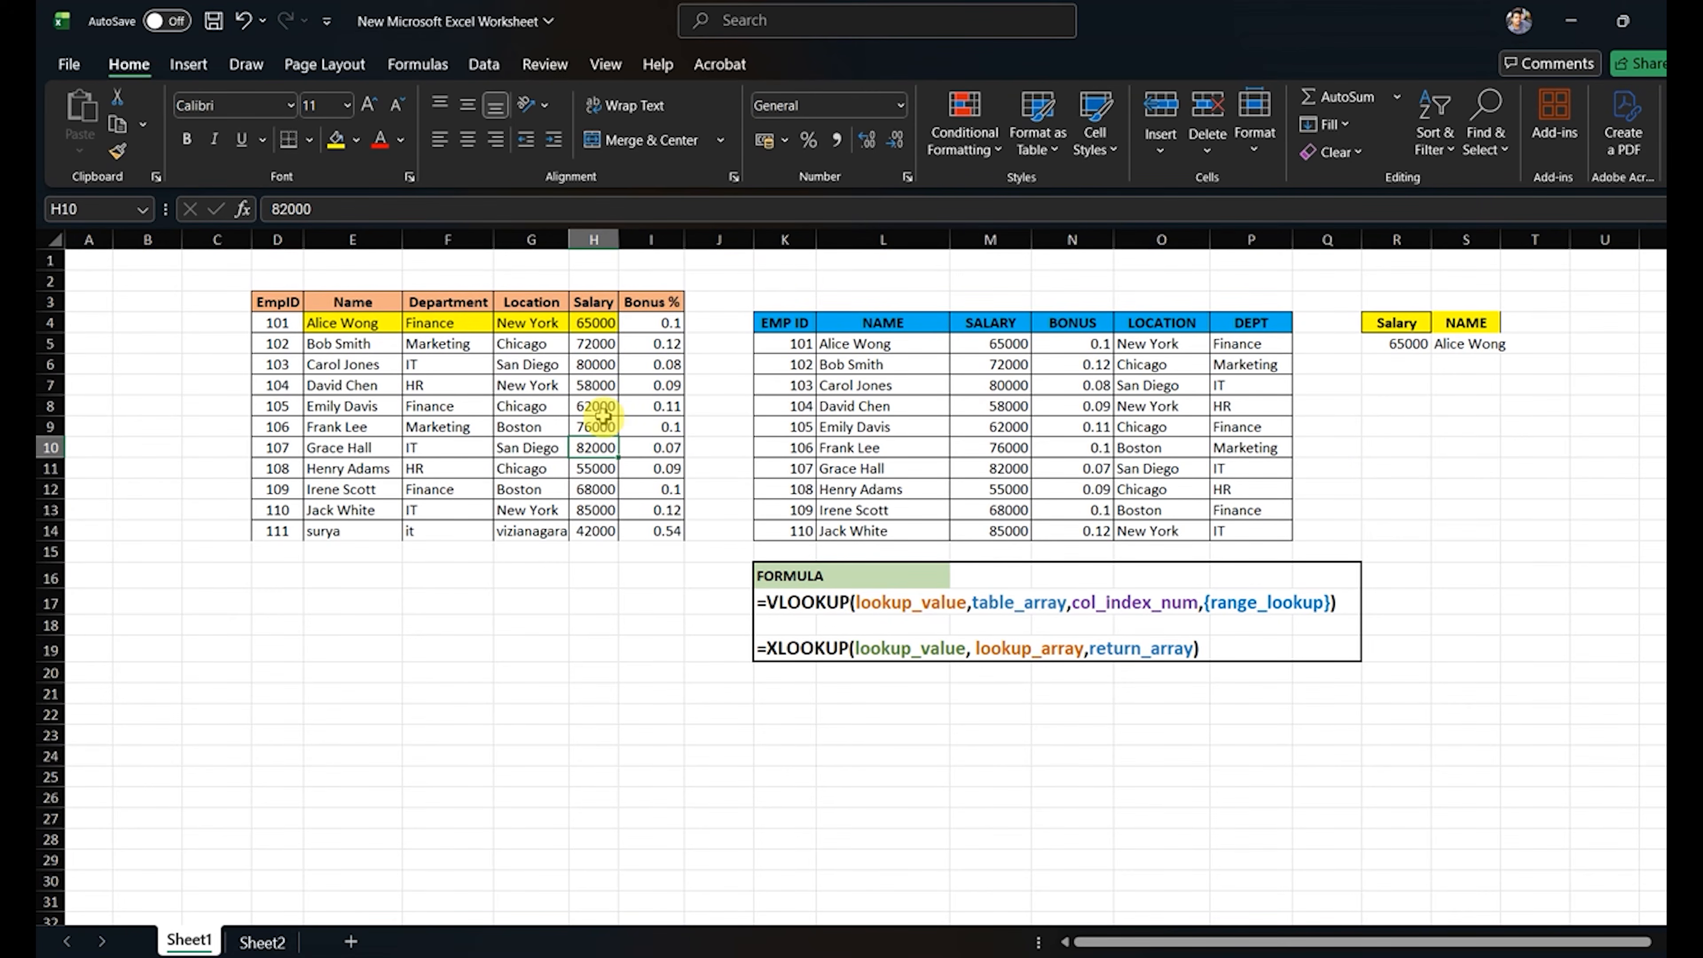
click(1386, 344)
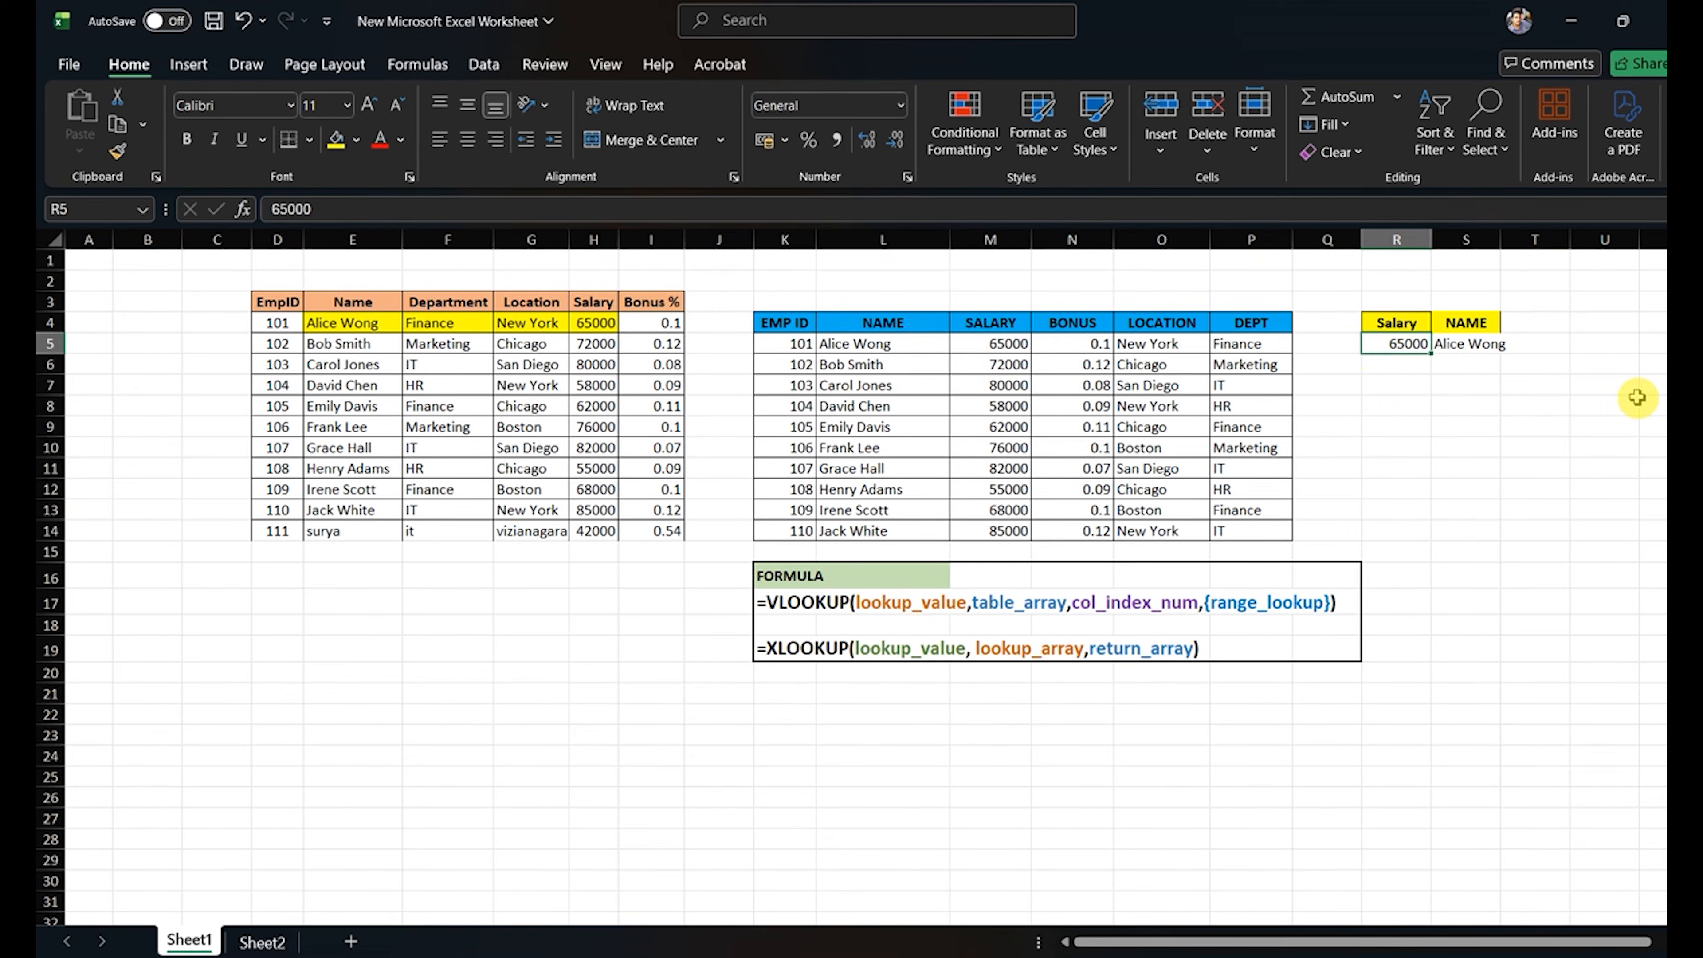
text(82)
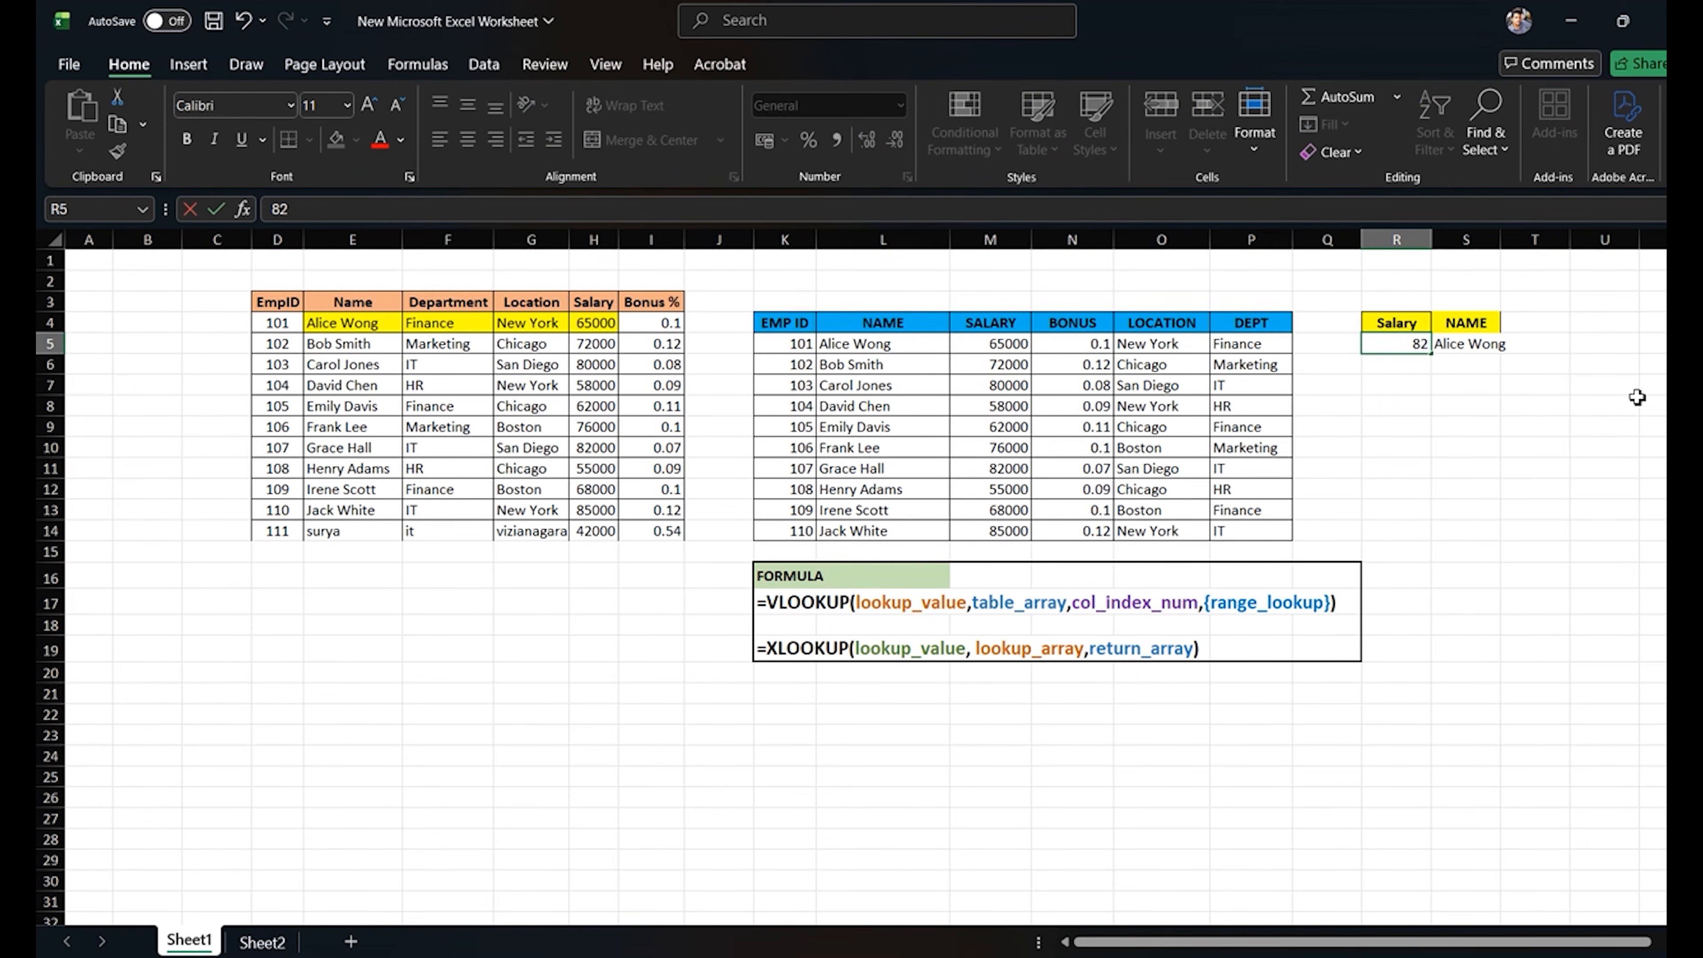
key(Return)
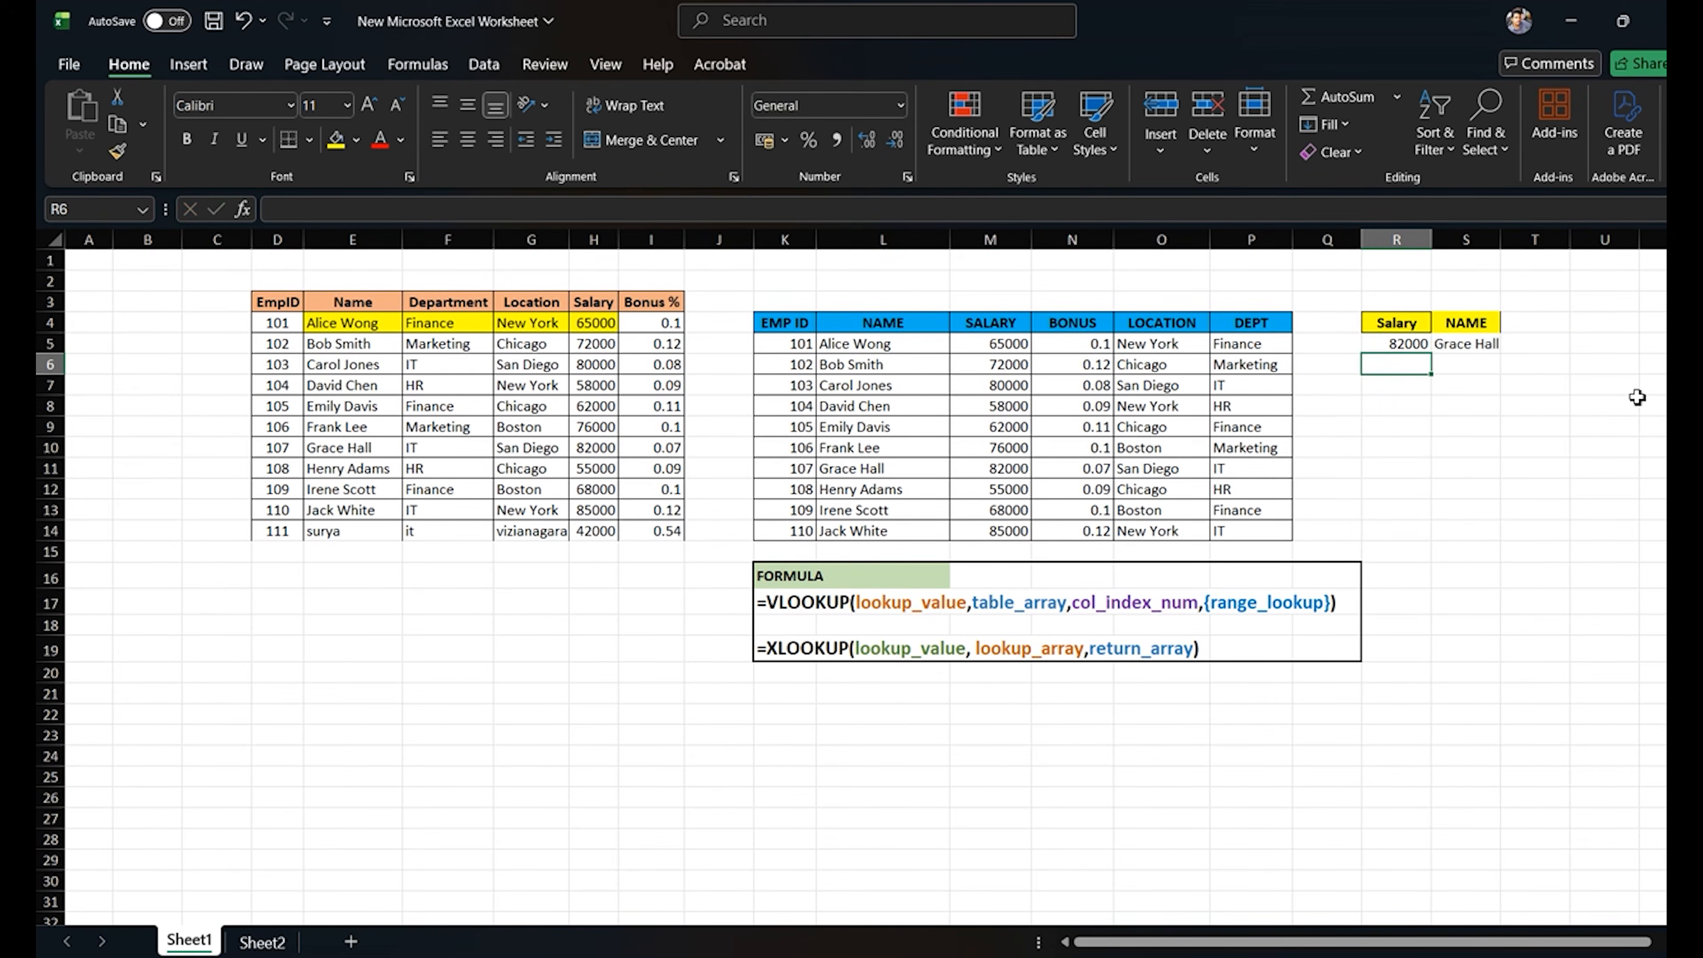
drag(597, 450, 356, 448)
click(336, 140)
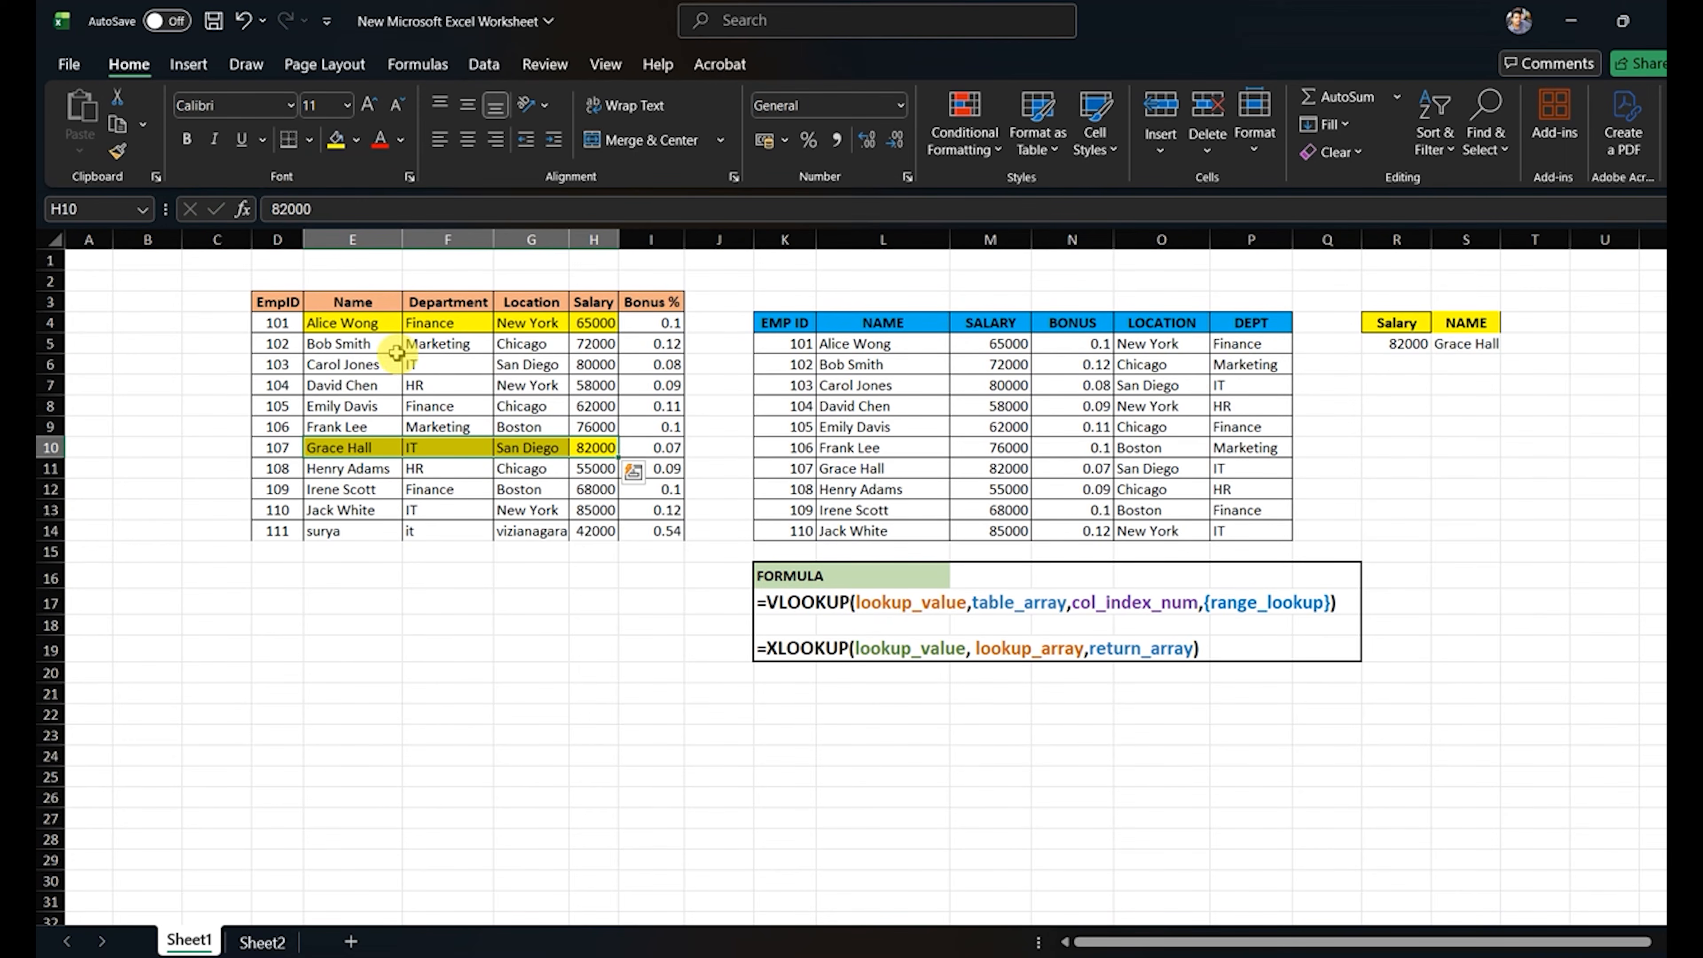
Set the lookup salary in R5 to 42000 and highlight the matching source cells E14:H14 in yellow.
click(595, 530)
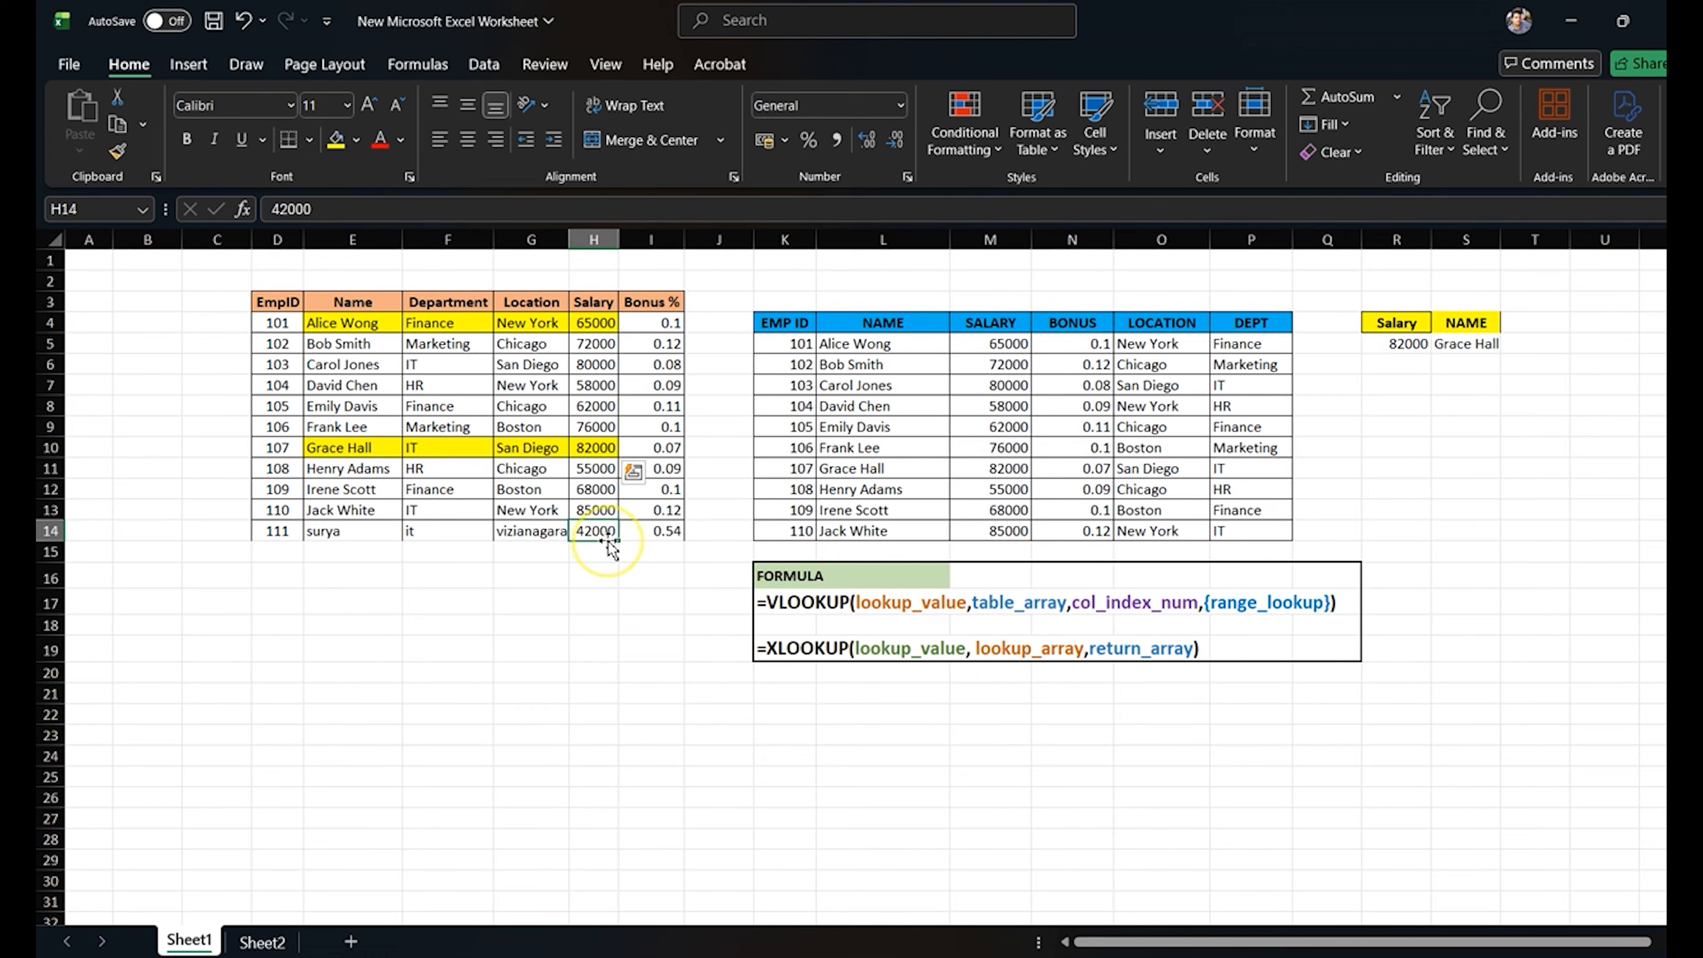
click(1420, 347)
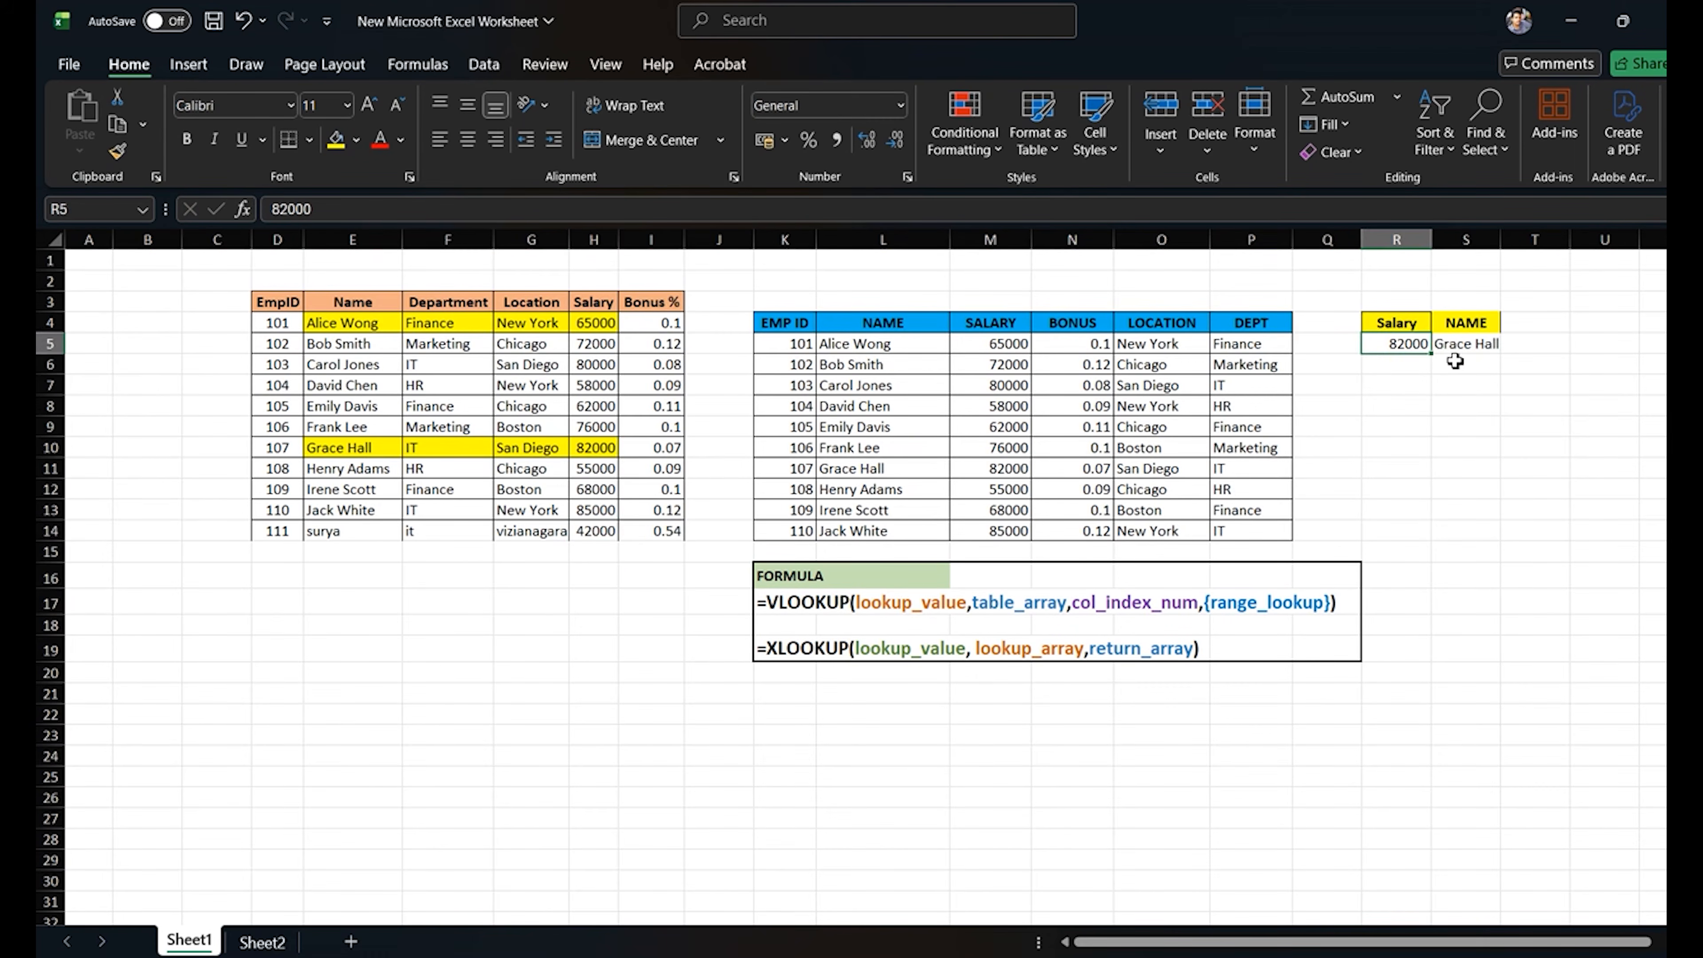
text(42)
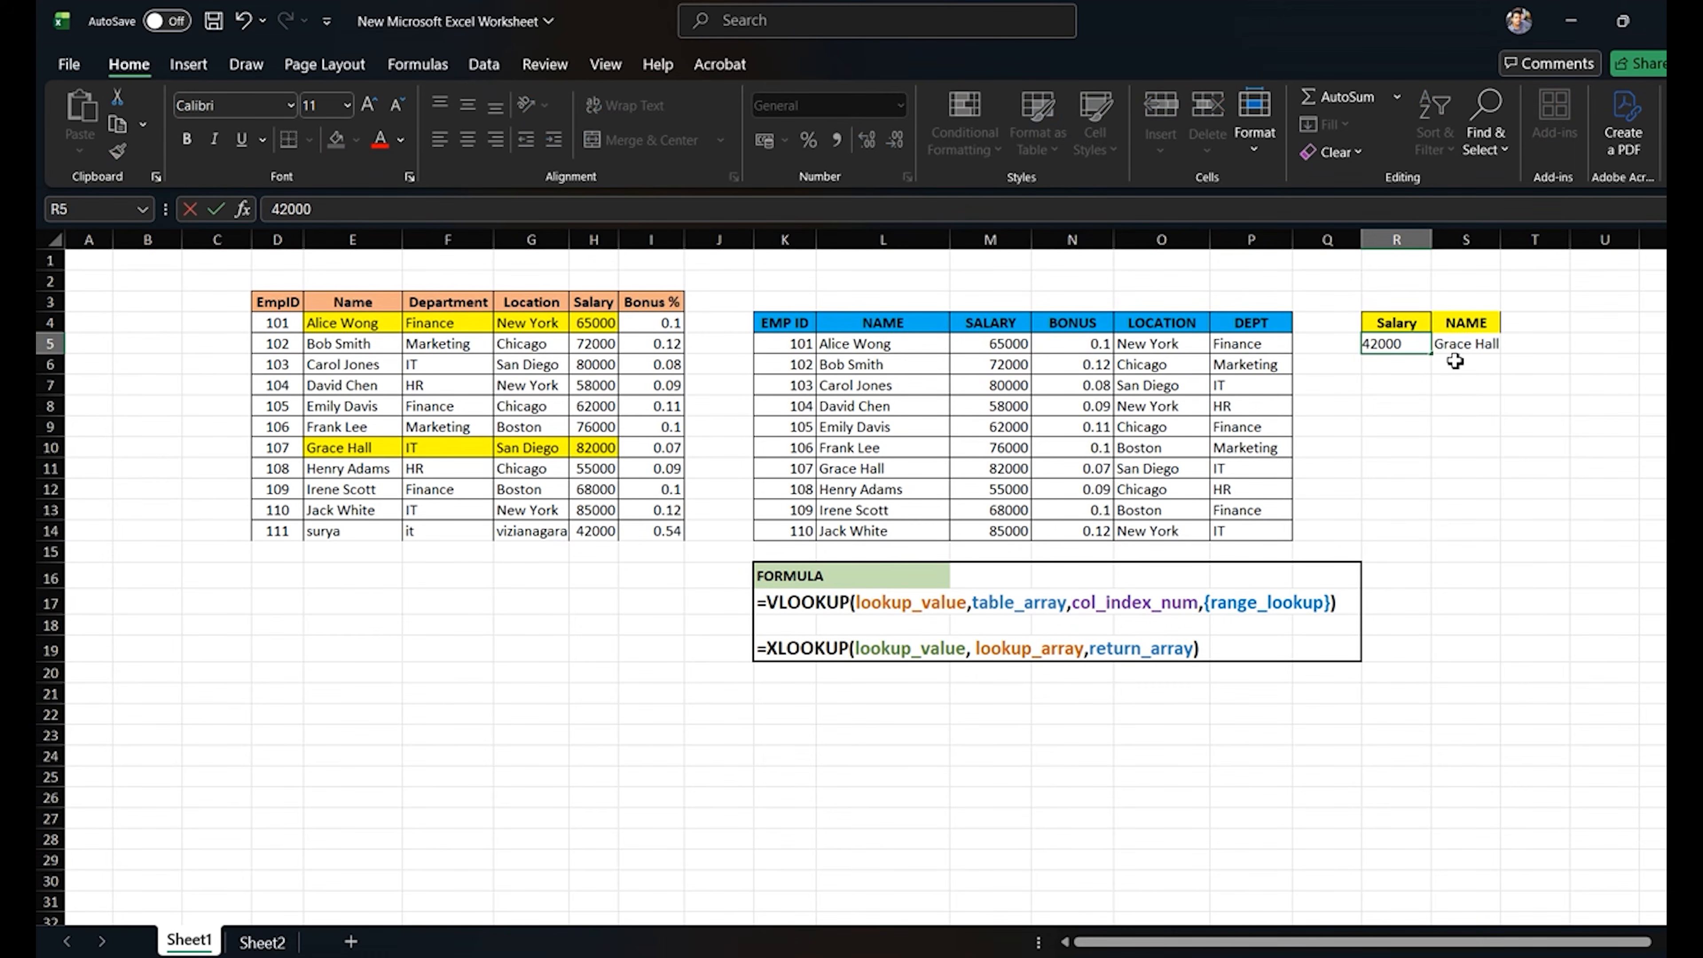
key(Return)
drag(361, 532, 596, 531)
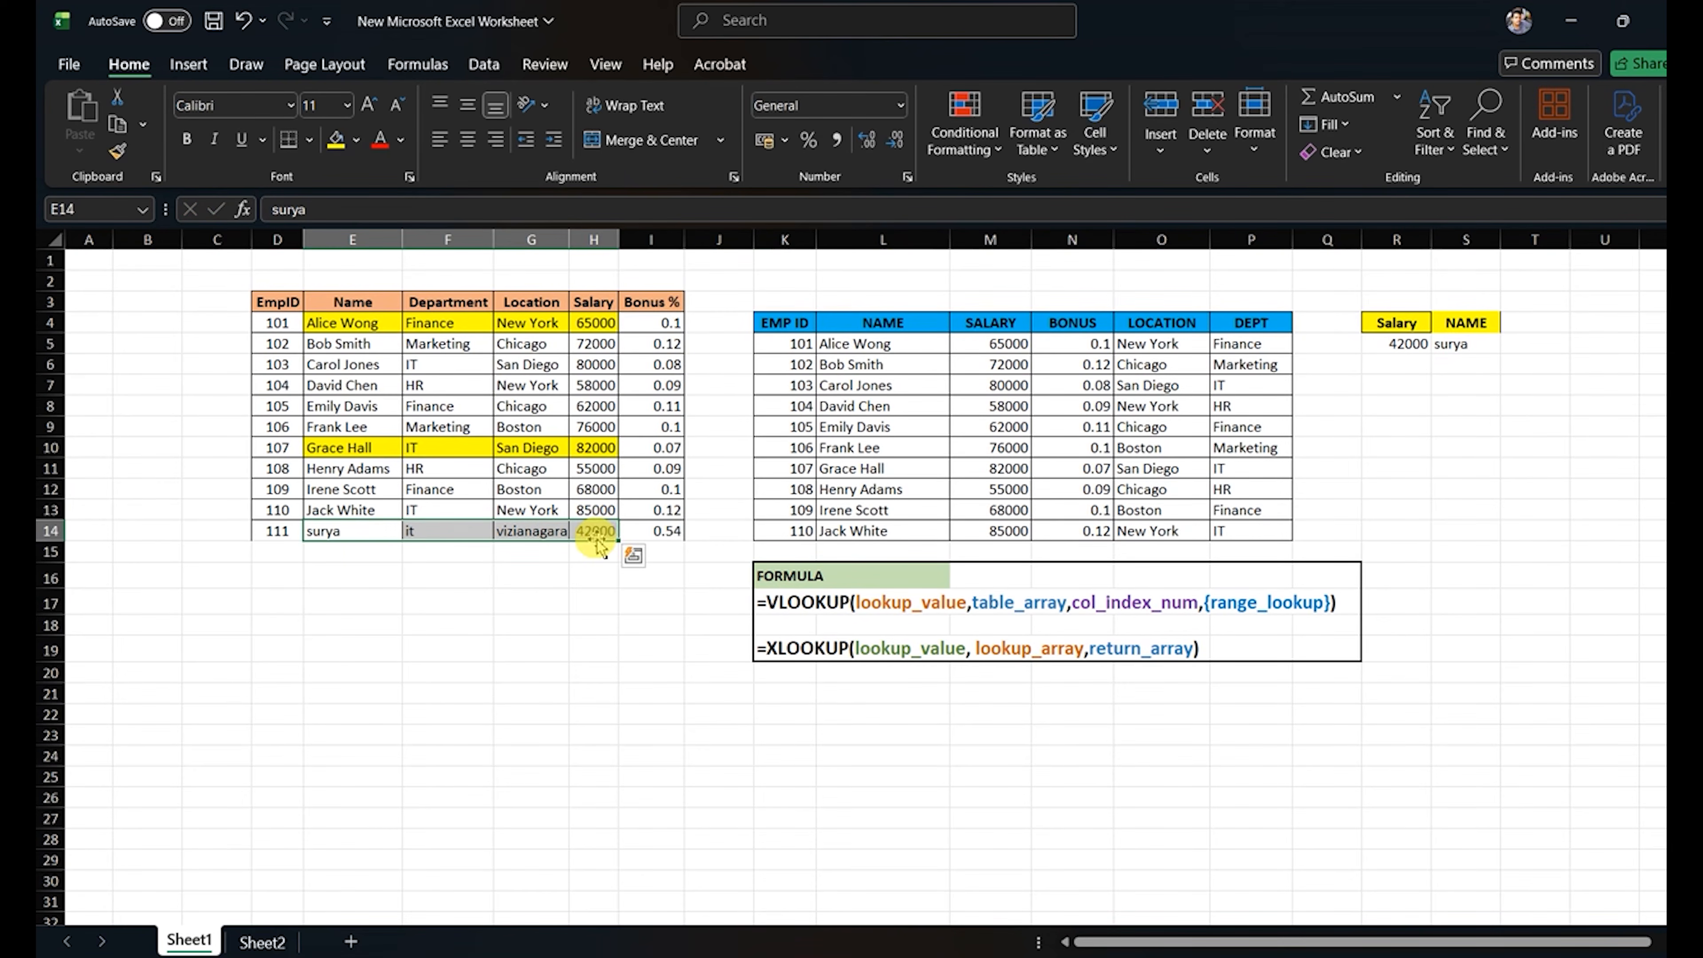
click(335, 139)
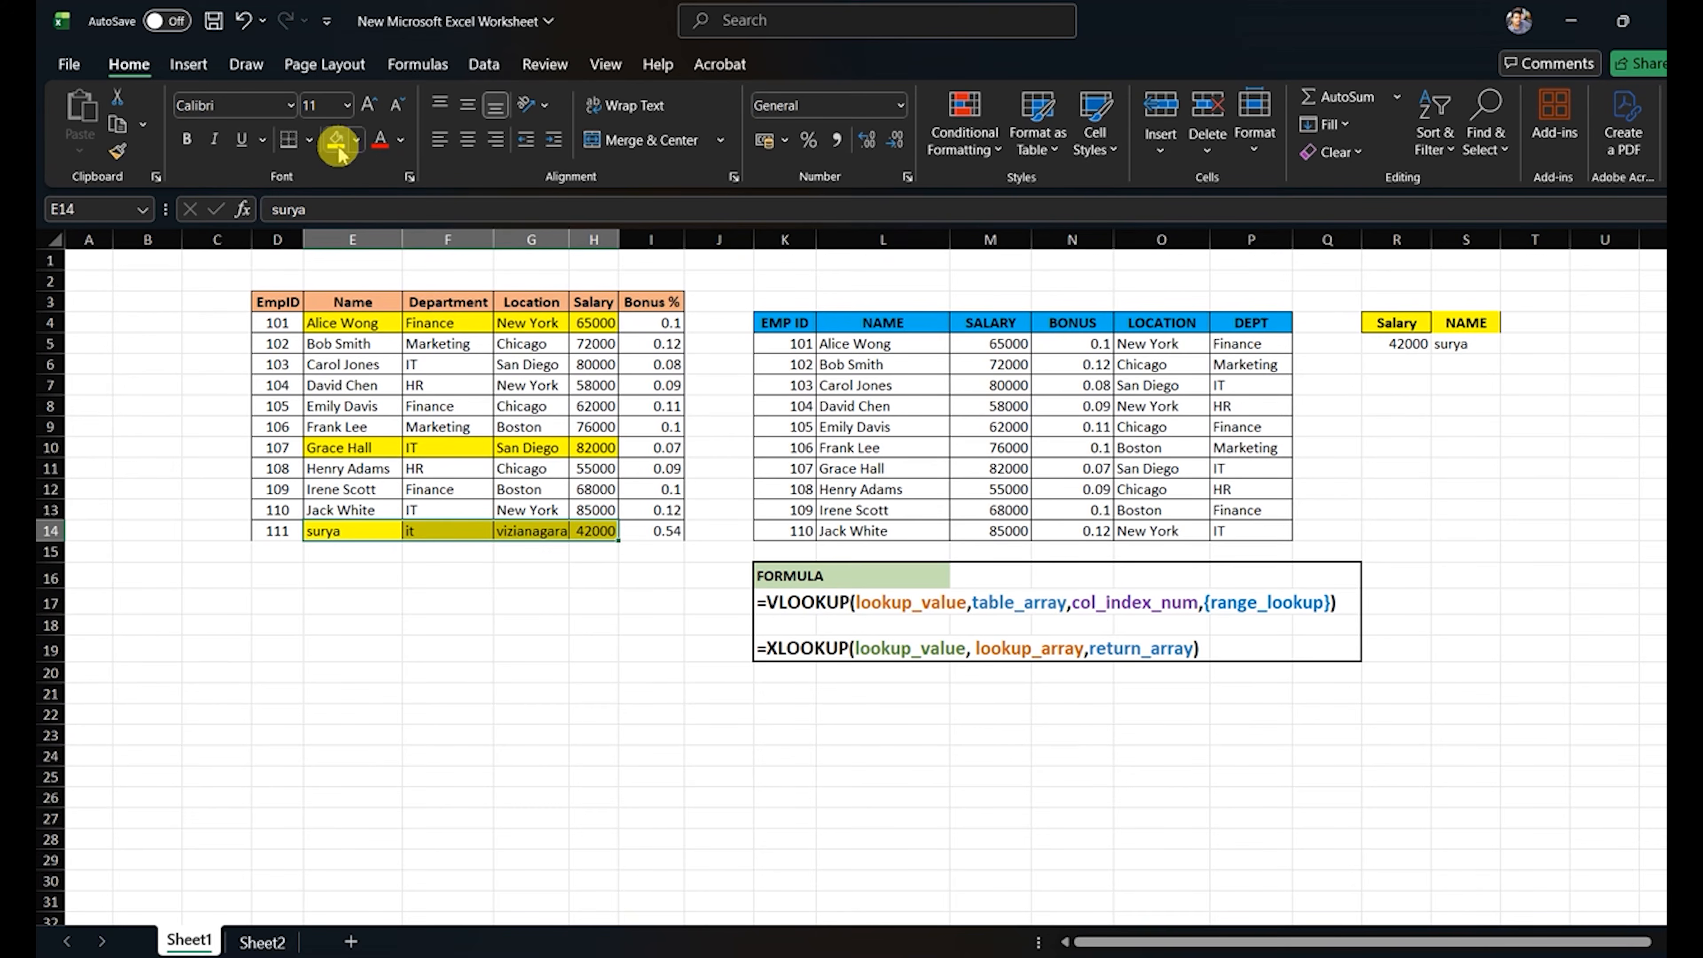
Replace the formula in S5 with =XLOOKUP(R5,H:H,D:D) to return the employee ID for the salary in R5.
click(1408, 340)
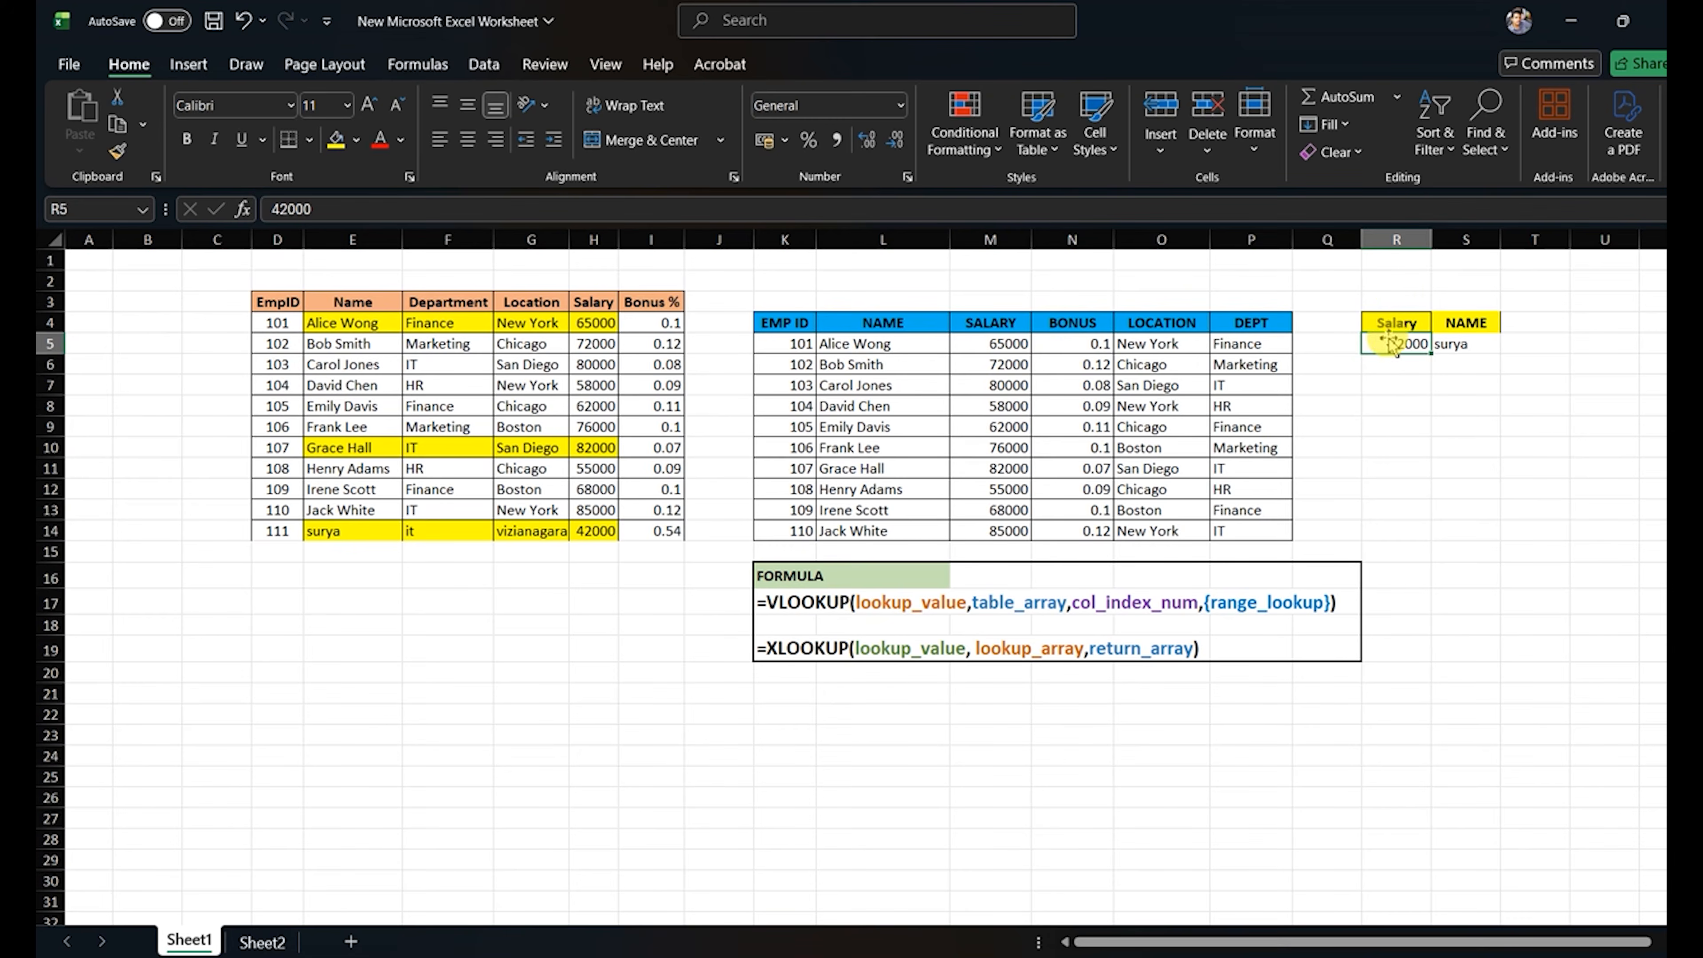
click(1471, 349)
text(=XLOOKUP()
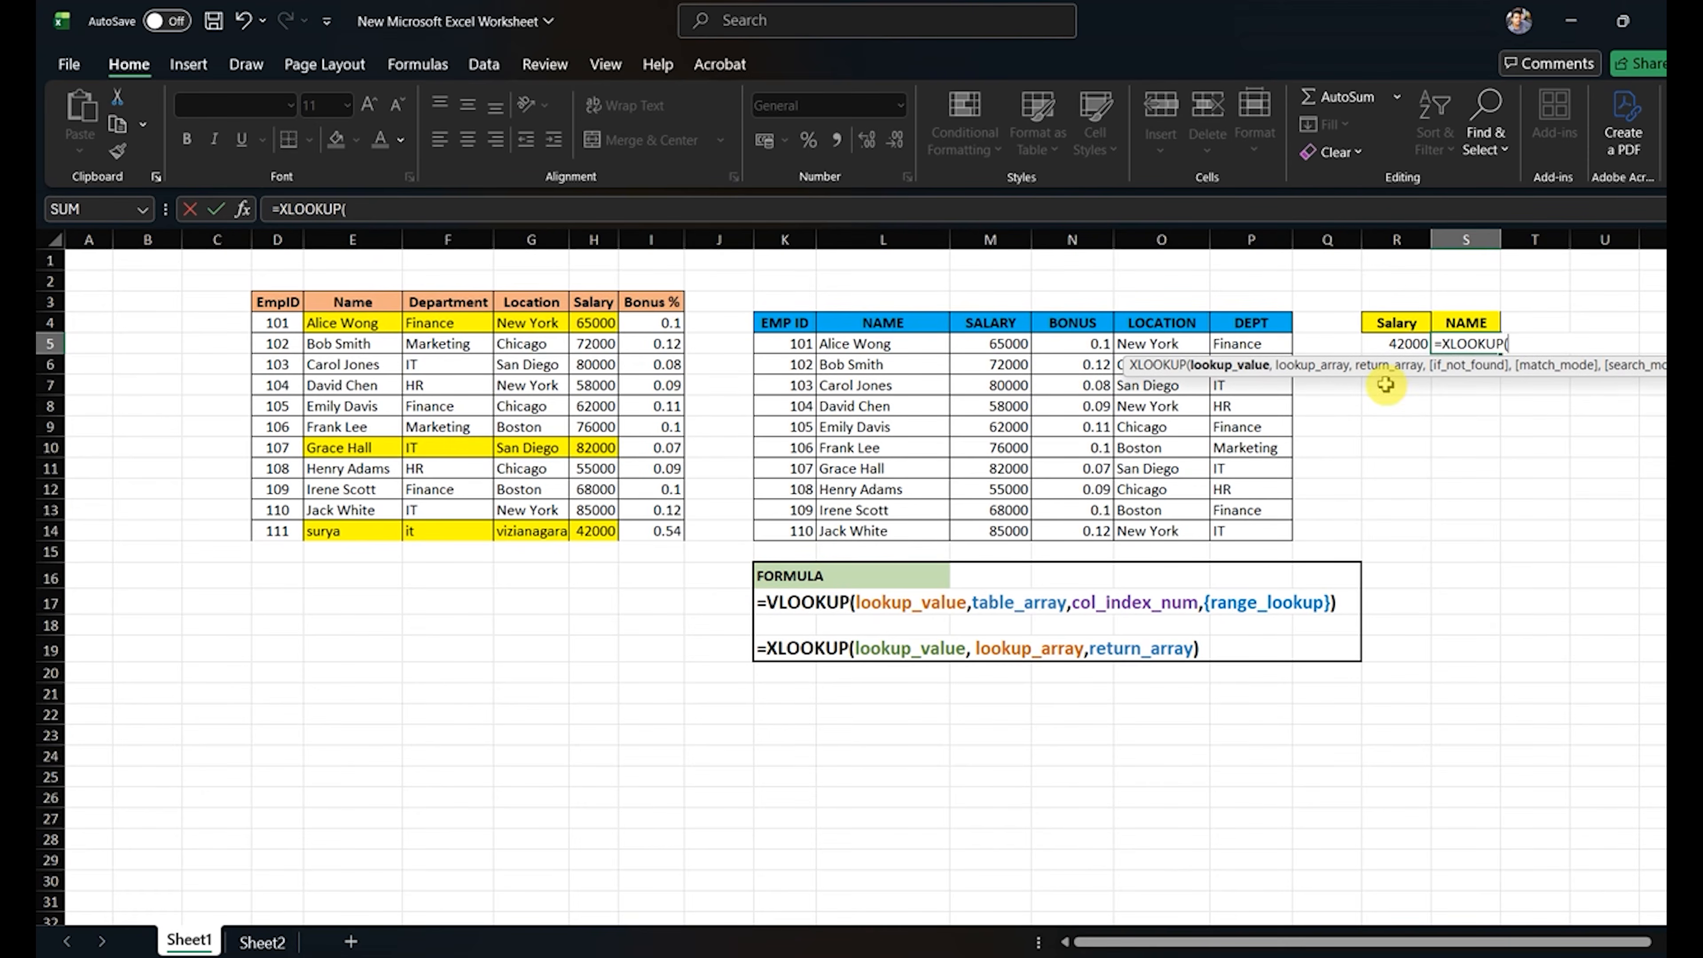
click(1398, 346)
text(,)
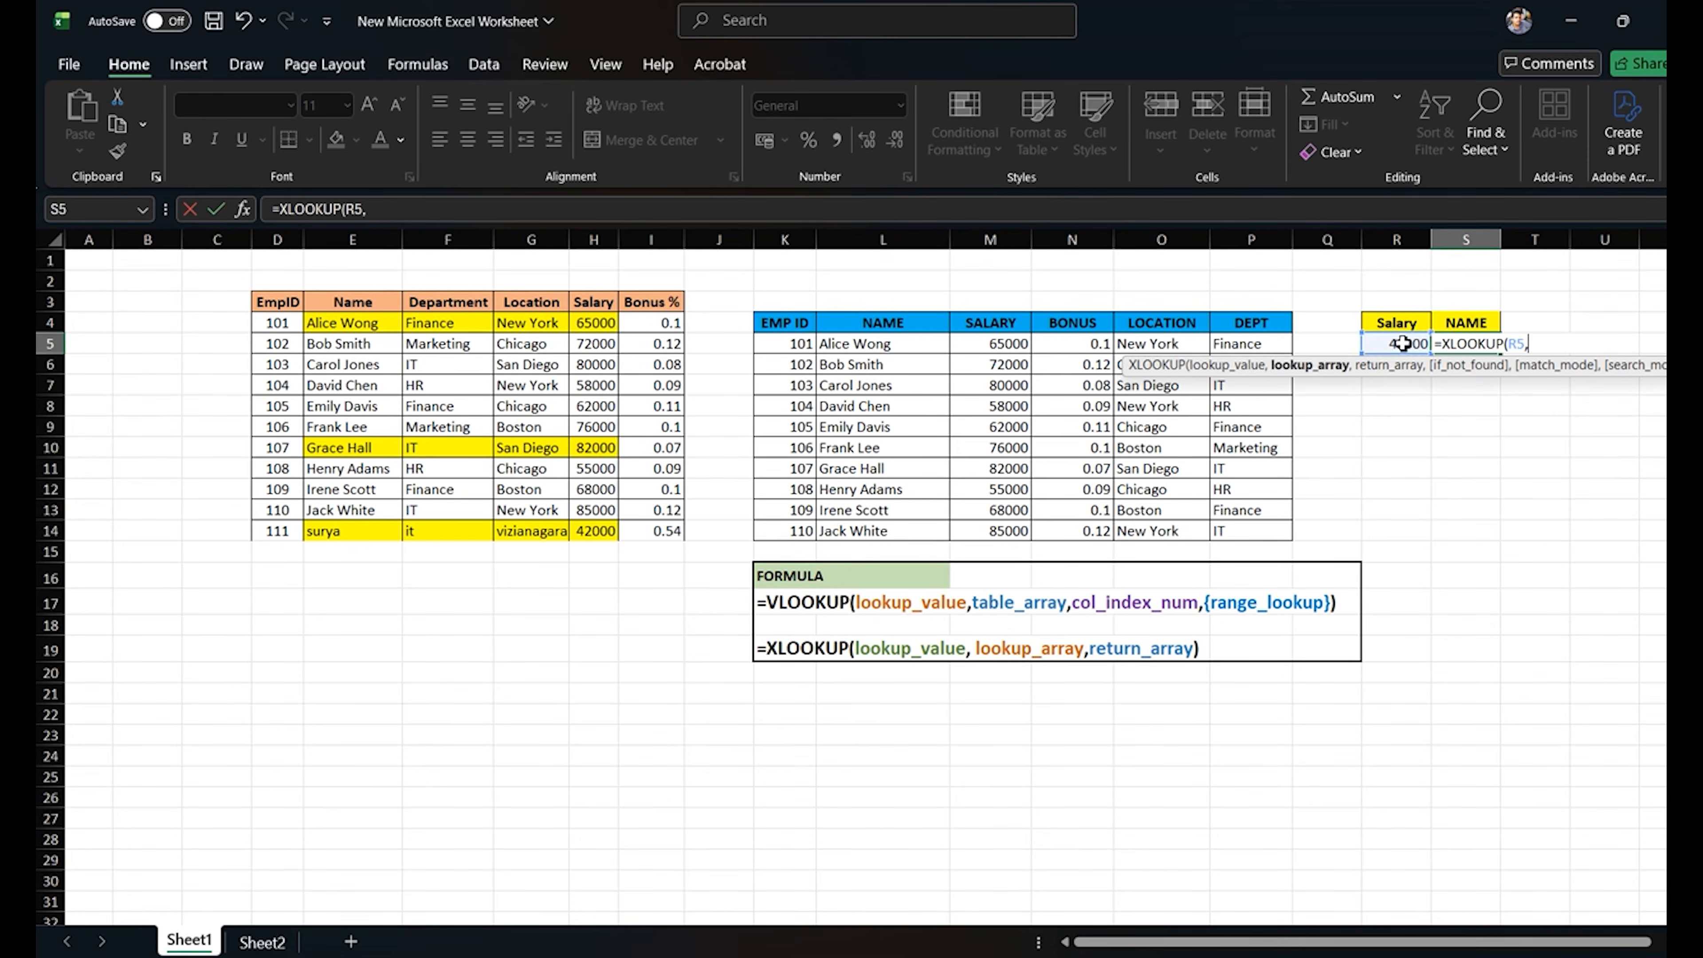
click(604, 239)
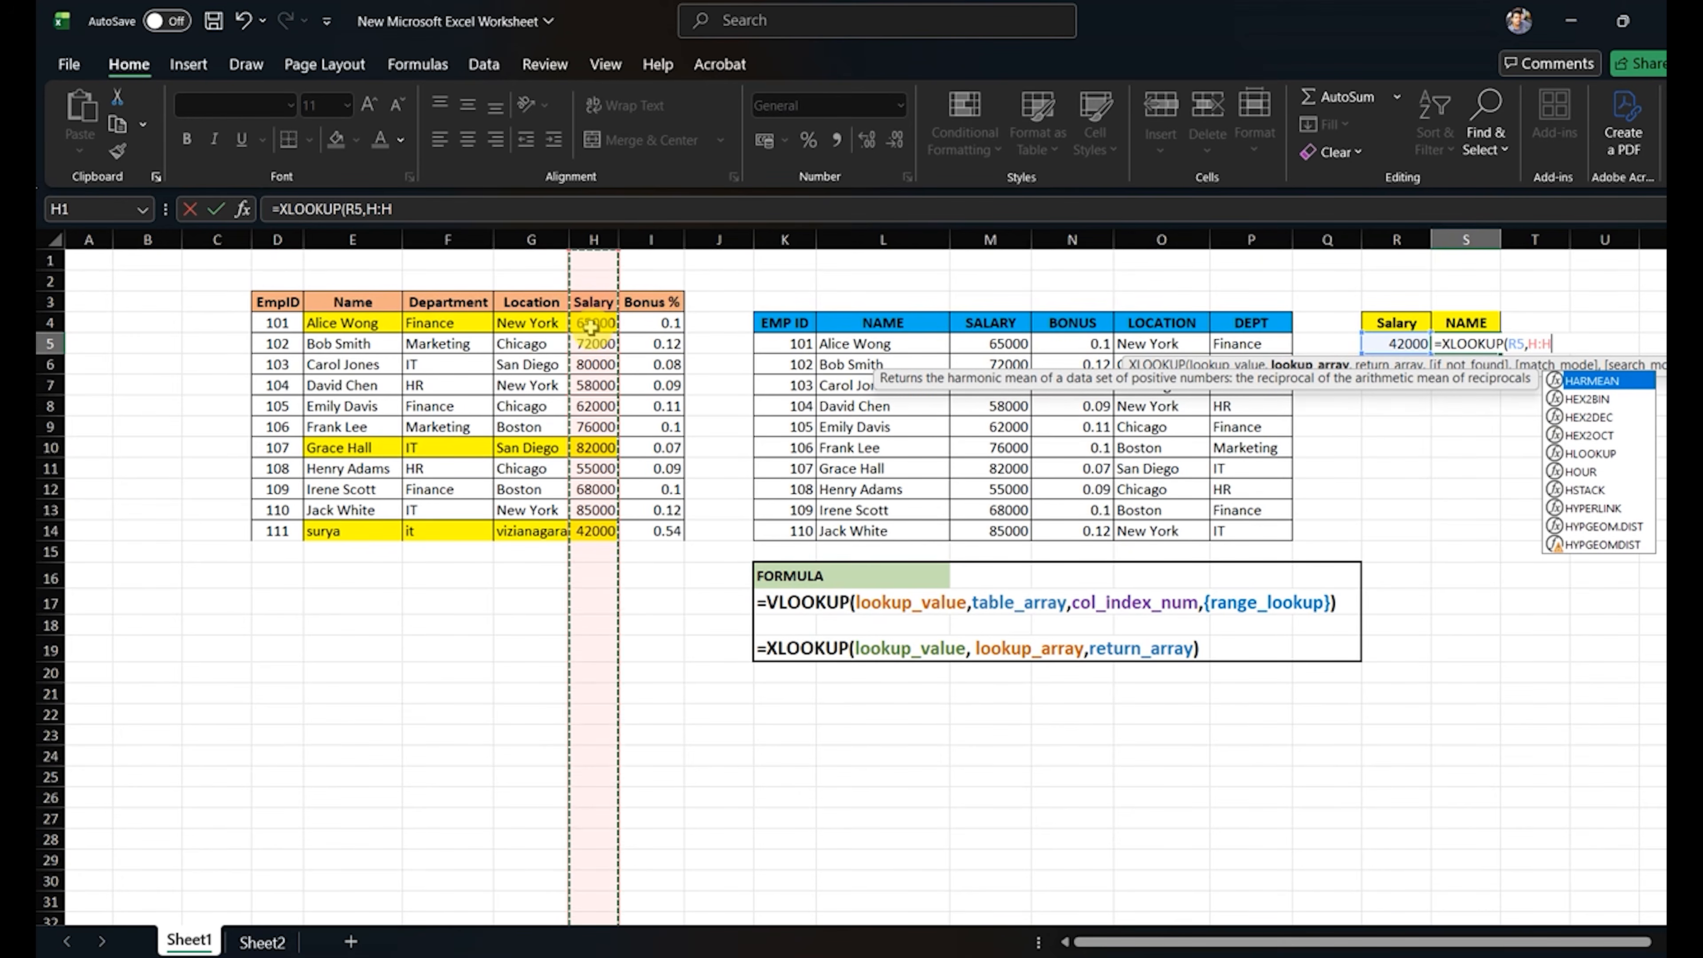
text(,)
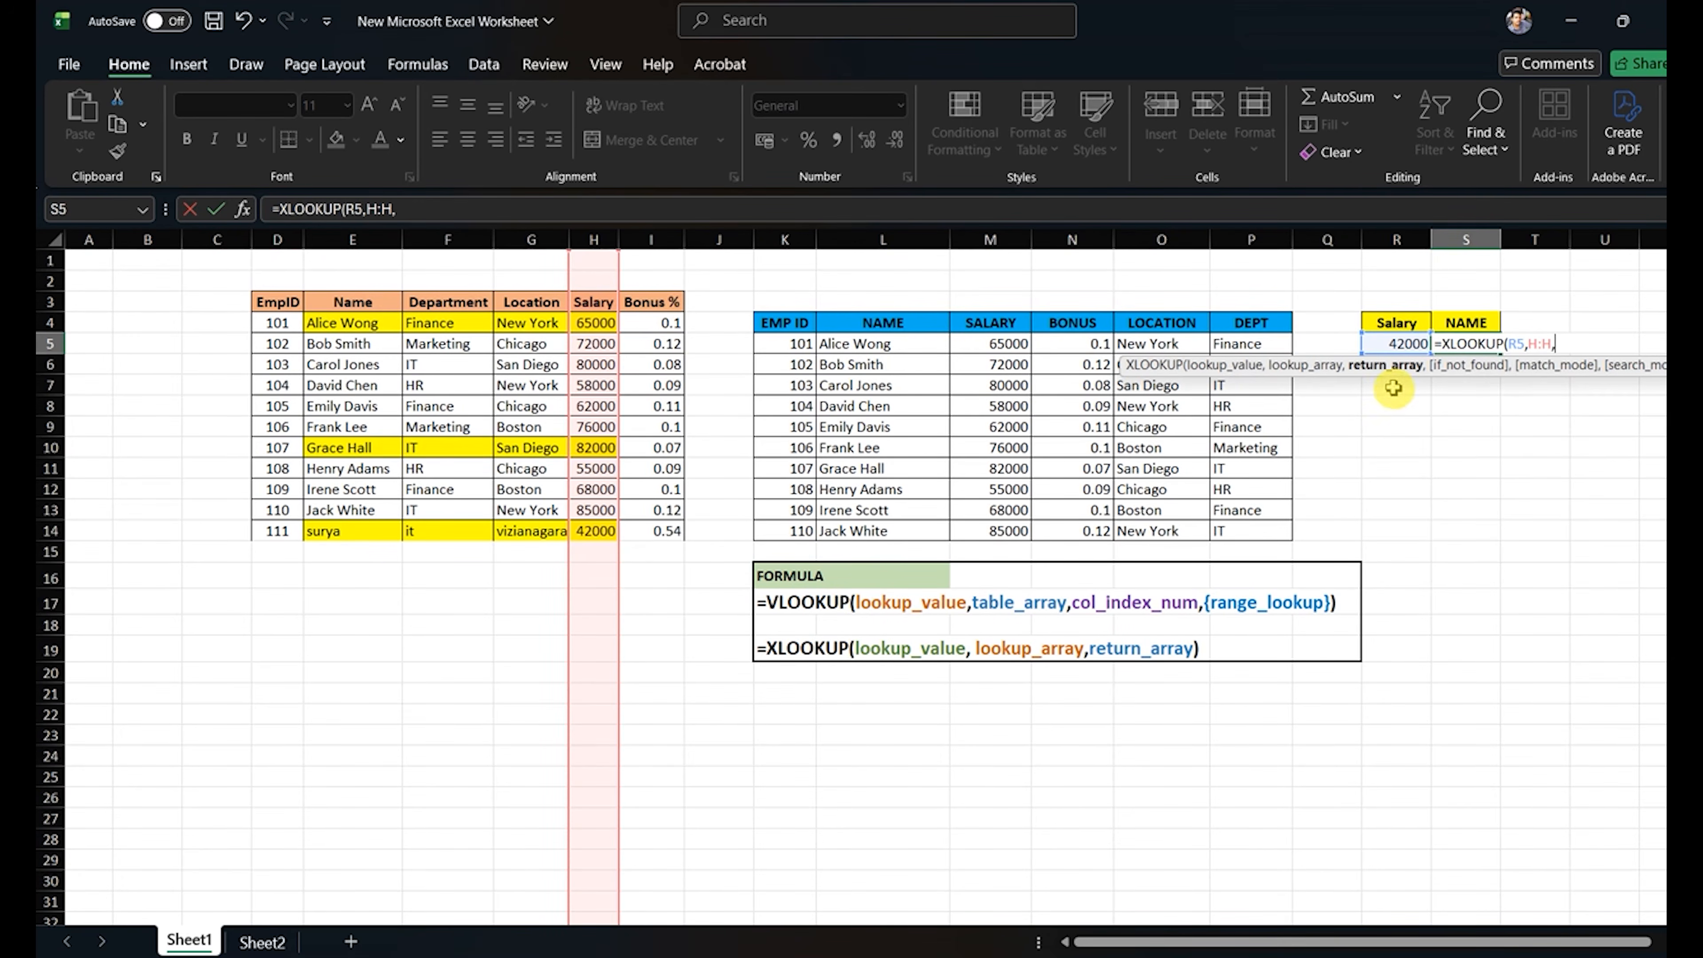
click(283, 241)
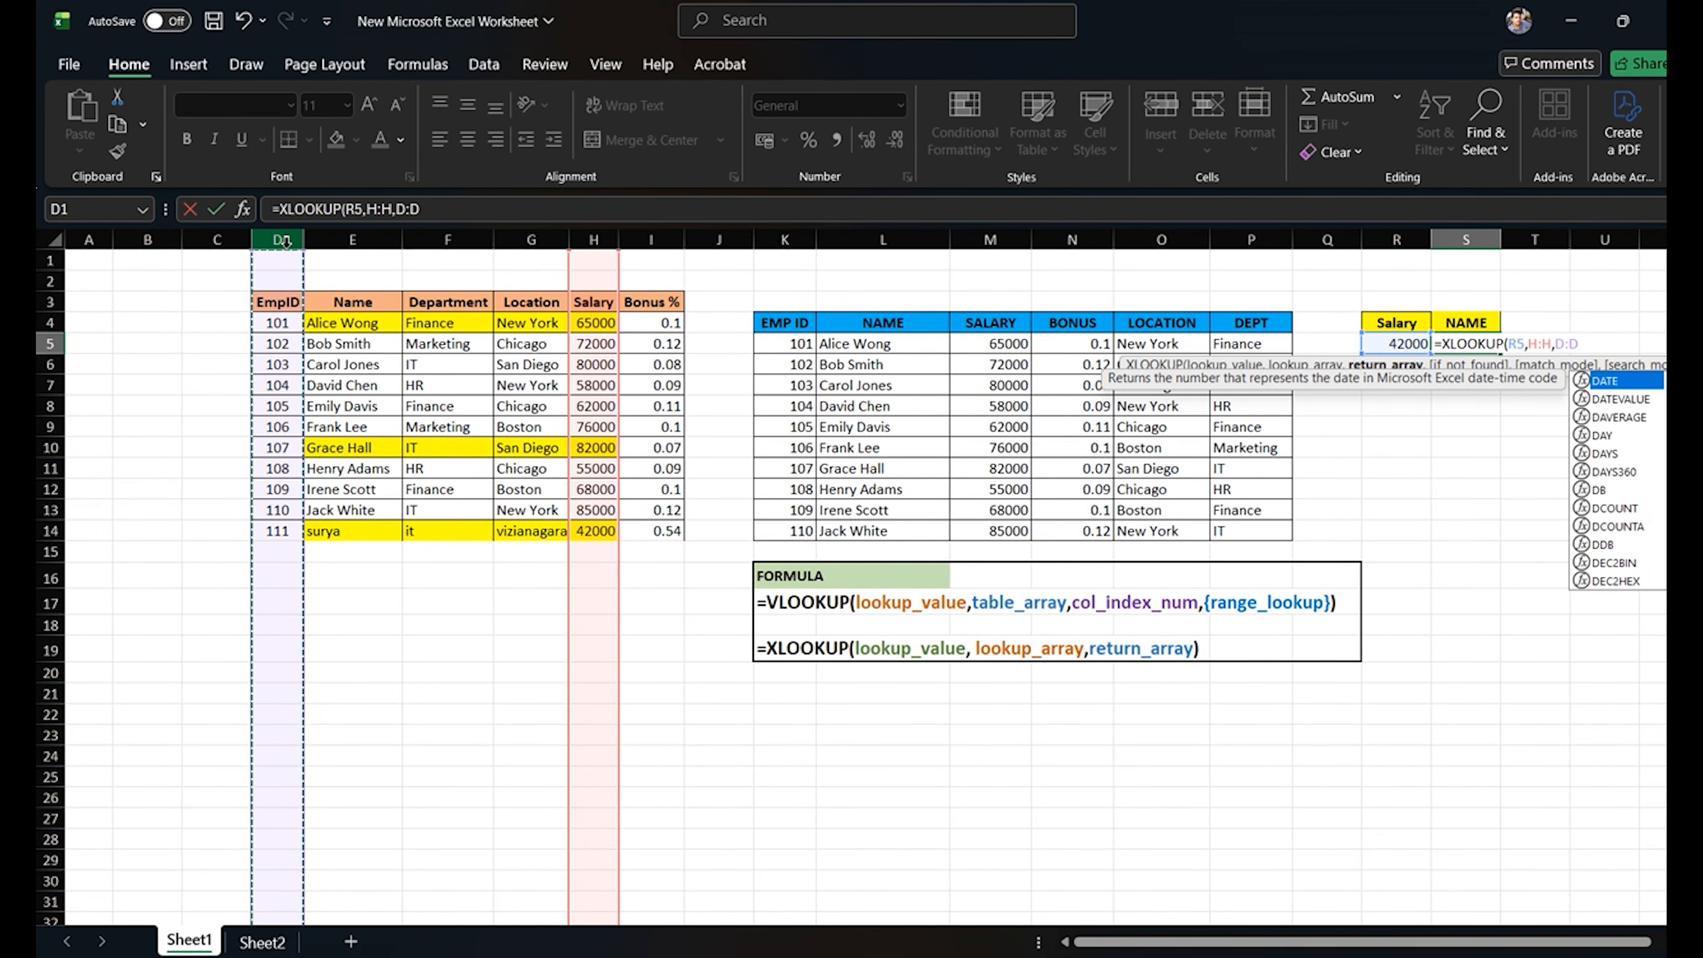
text())
key(Return)
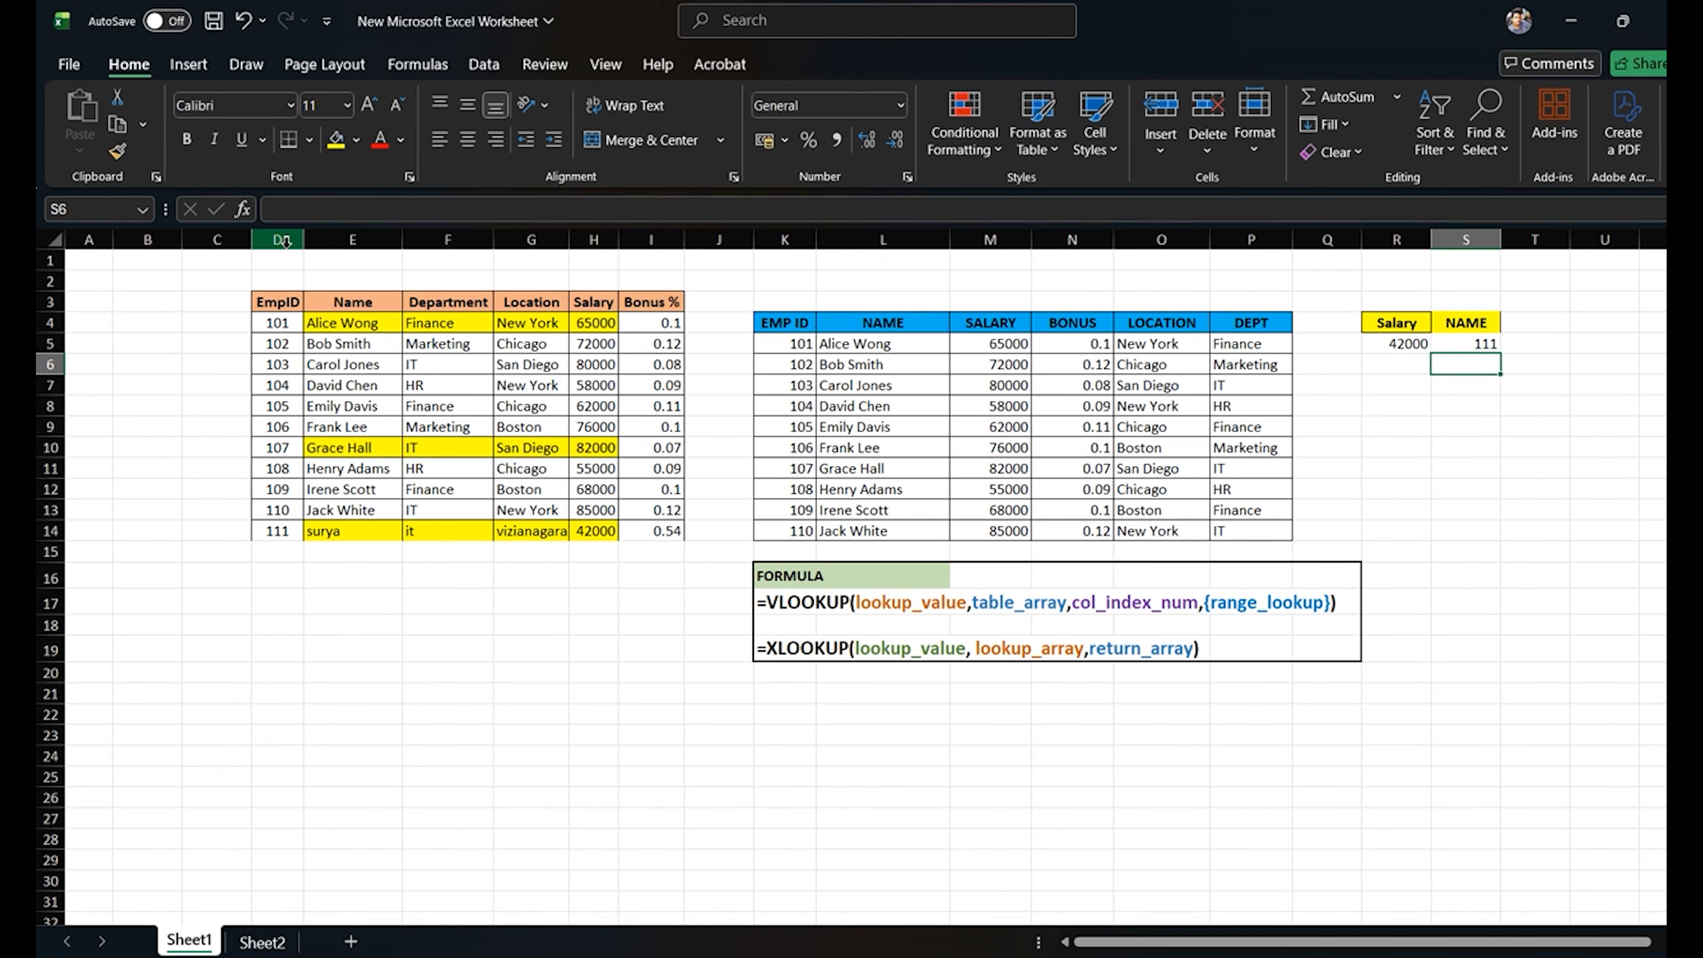
Set the lookup salary in R5 to 58000 and highlight the matching source cells D7:H7 in yellow.
key(Up)
key(Left)
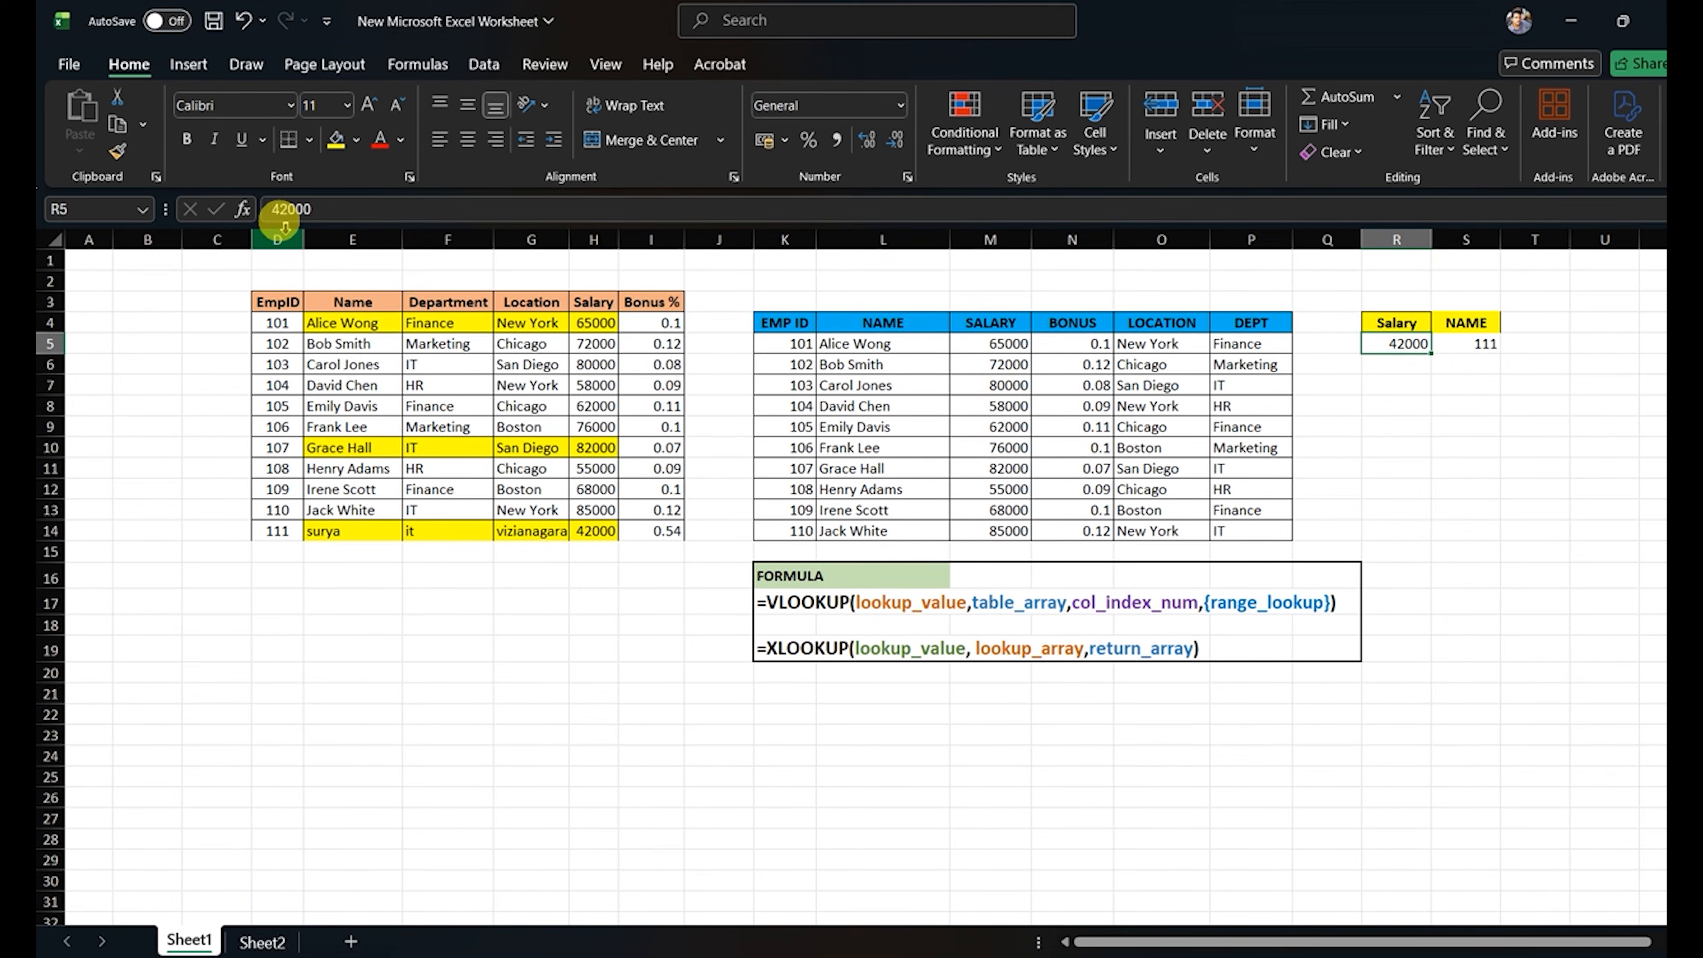
text(58)
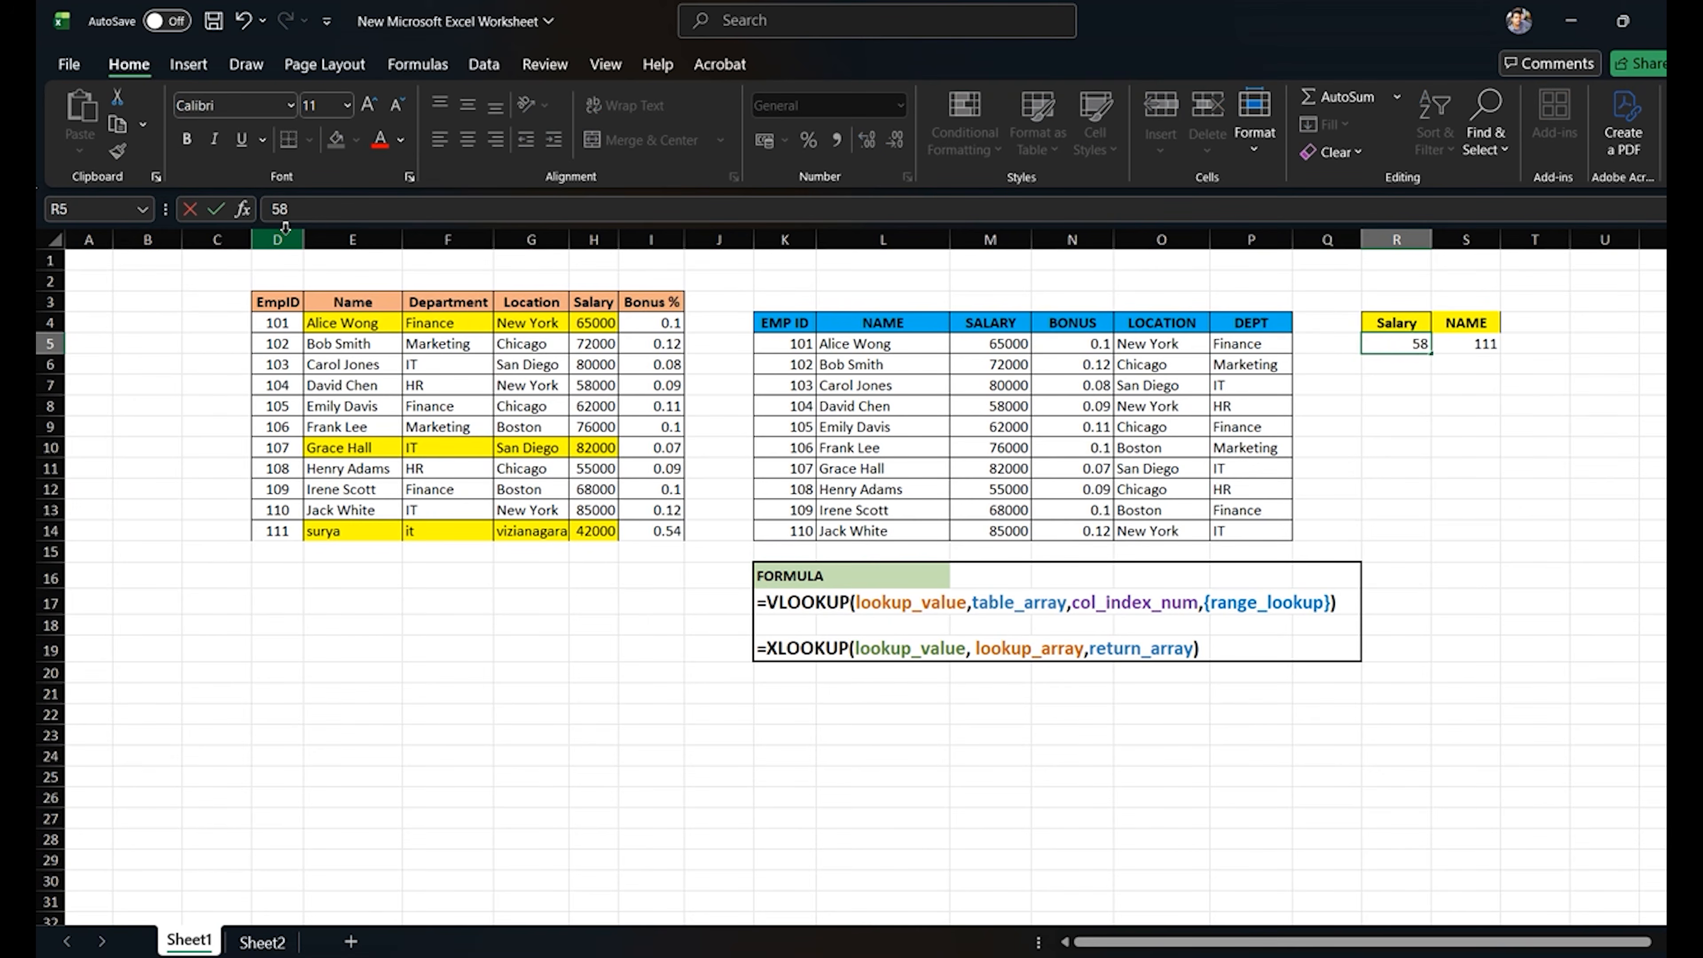
key(Return)
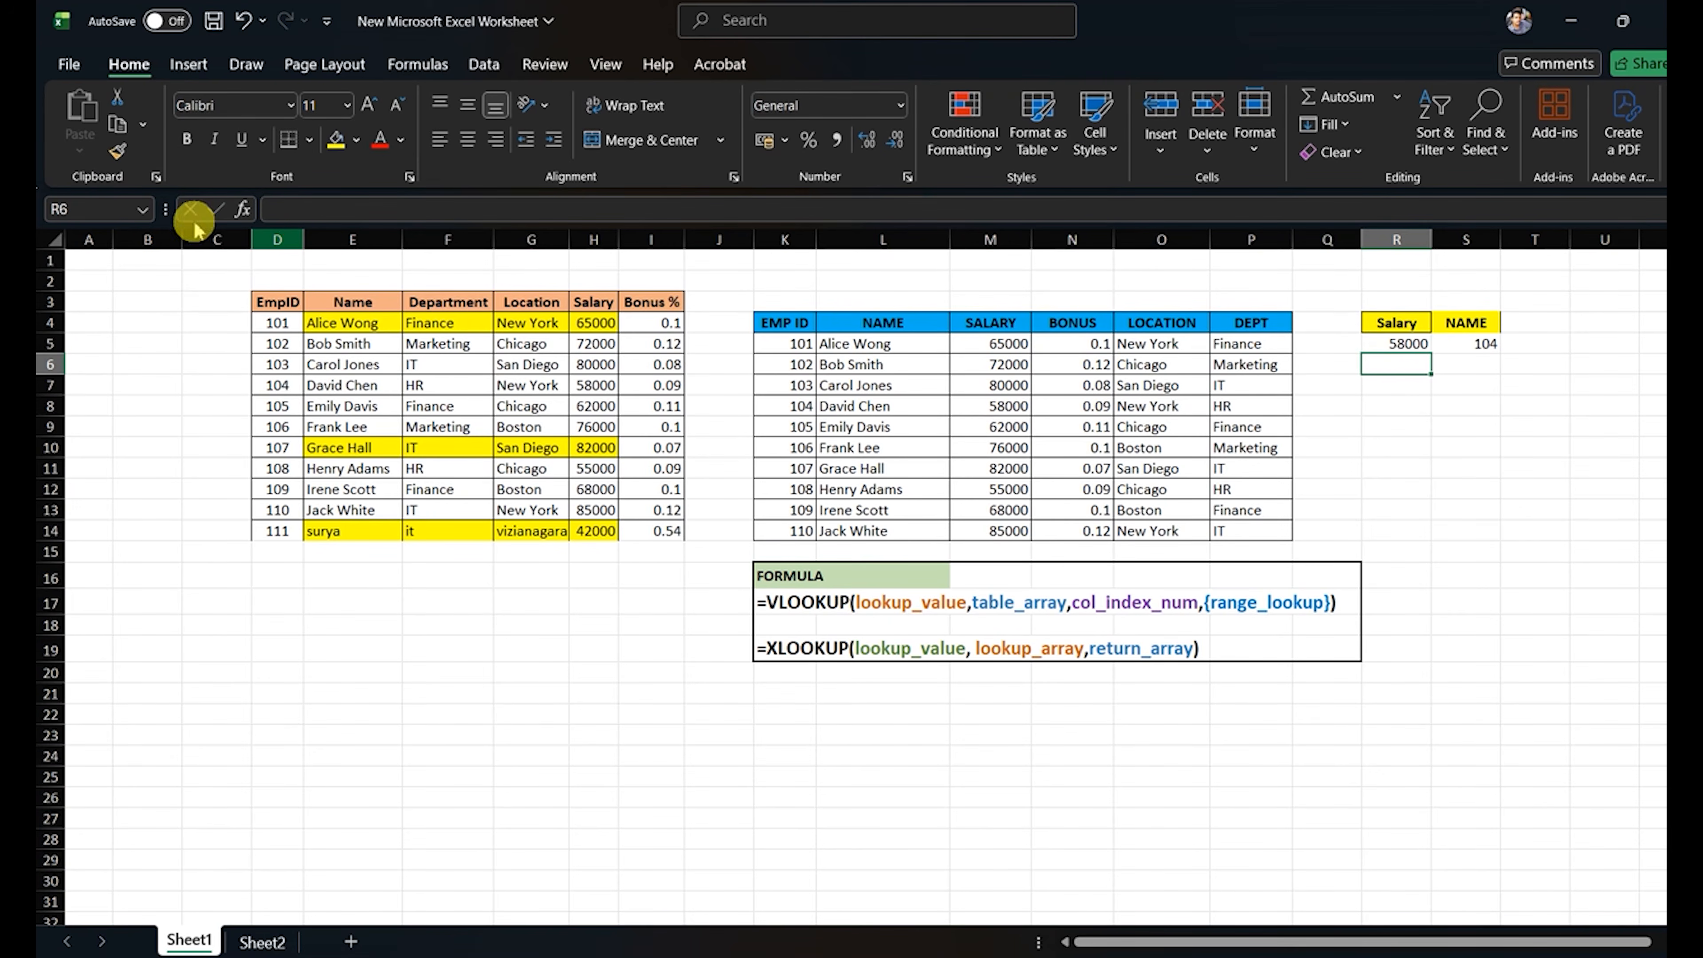
drag(277, 385, 593, 387)
click(335, 140)
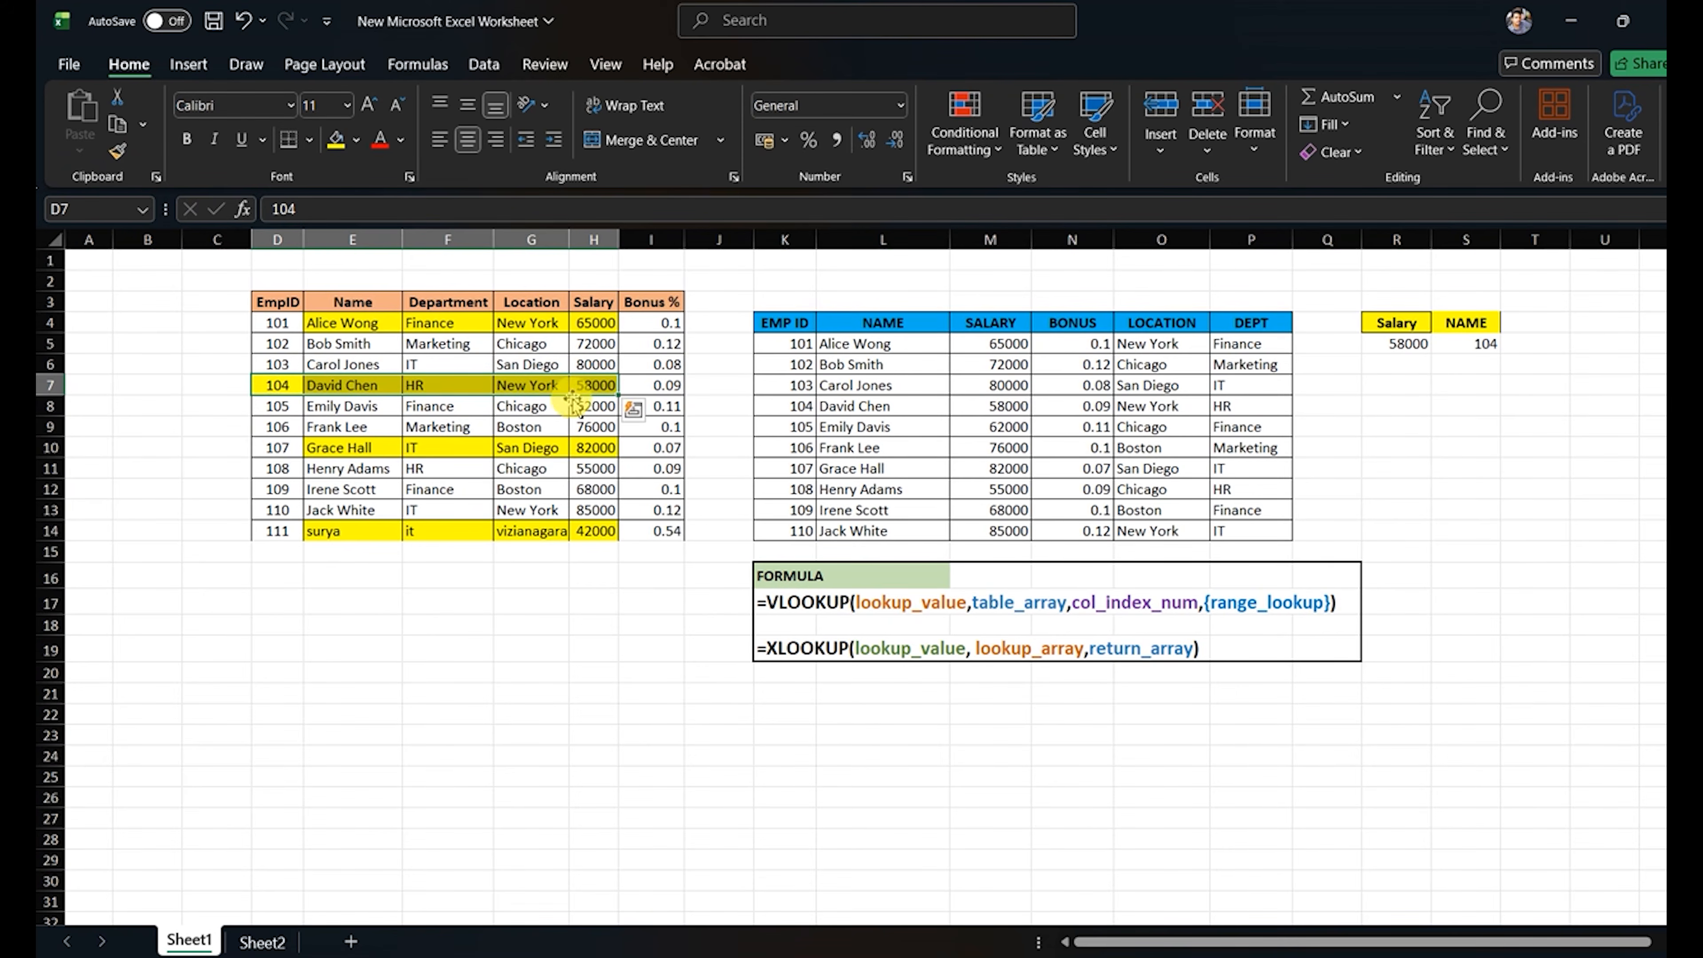
click(587, 386)
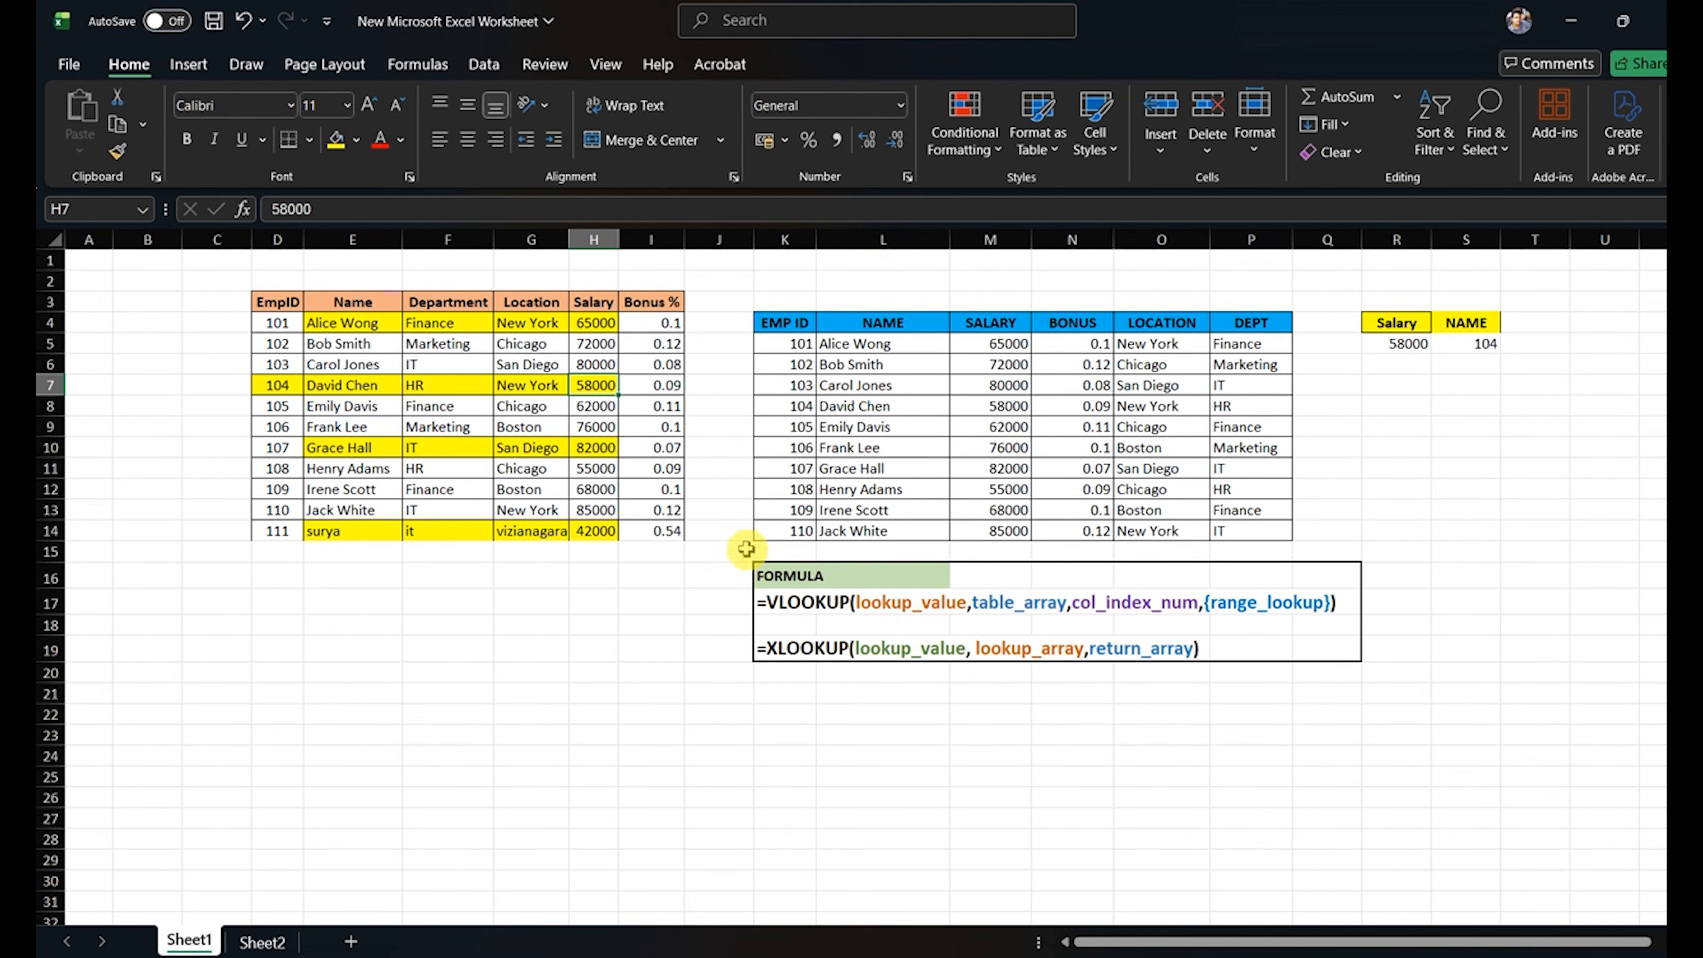
drag(278, 298, 654, 551)
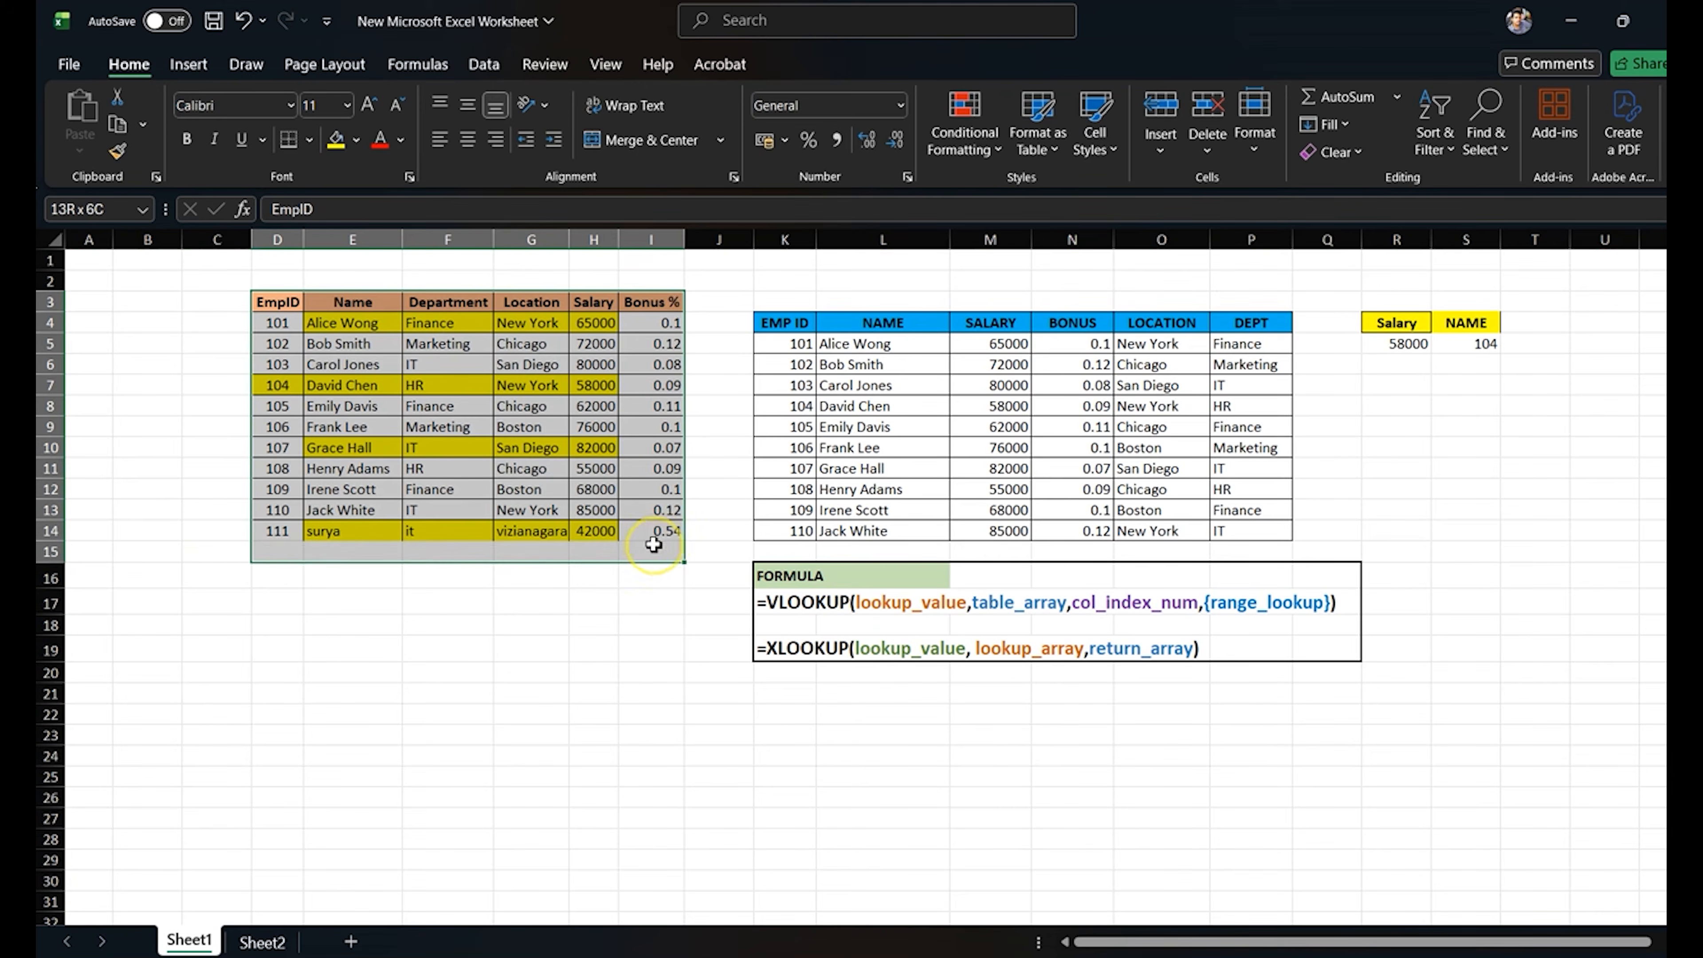
click(653, 601)
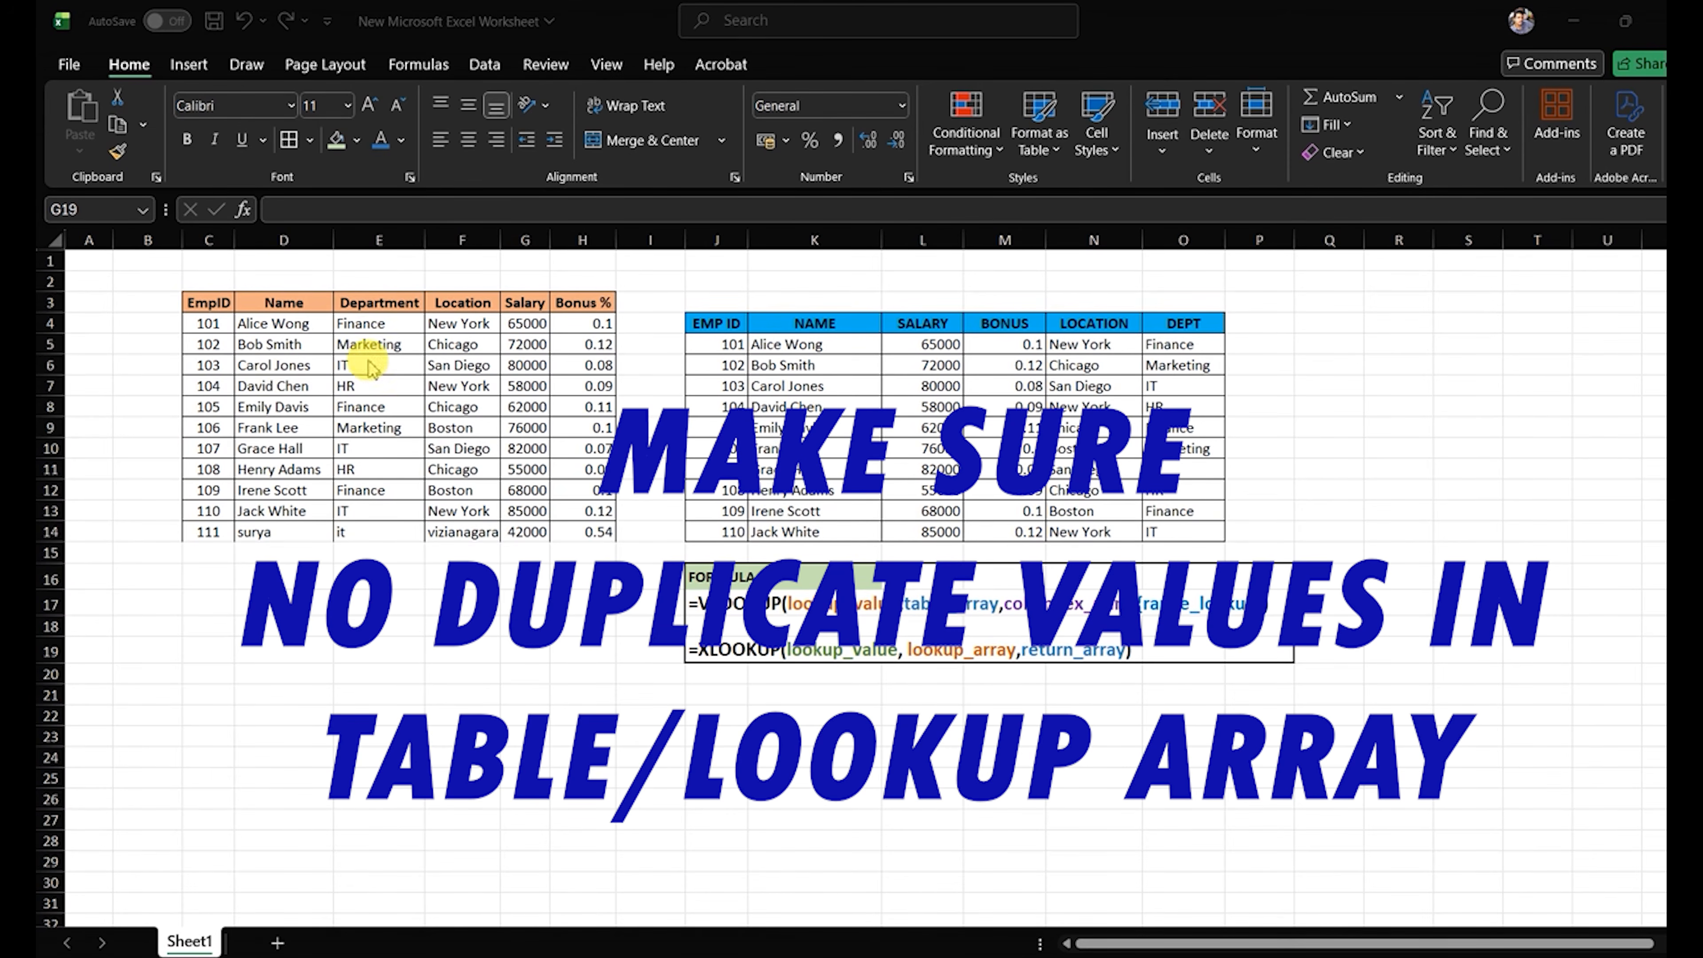
Set the employee ID in C5 of the source table to 101 to create a duplicate ID in the lookup array.
click(206, 370)
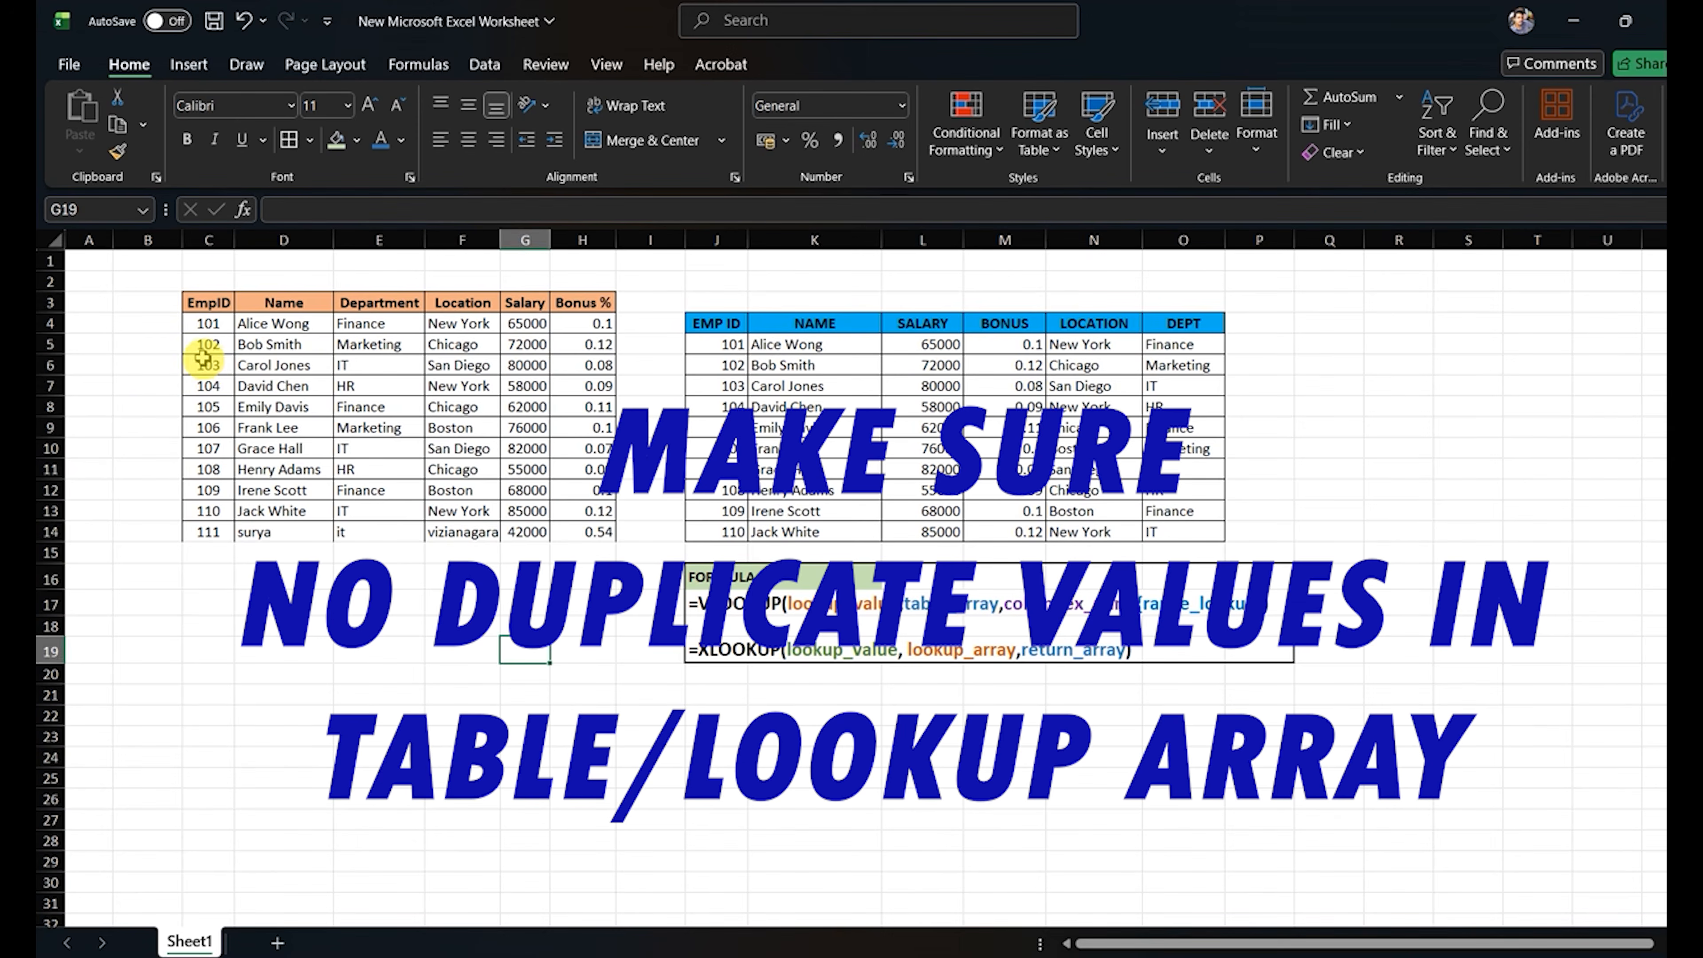
click(205, 366)
click(211, 325)
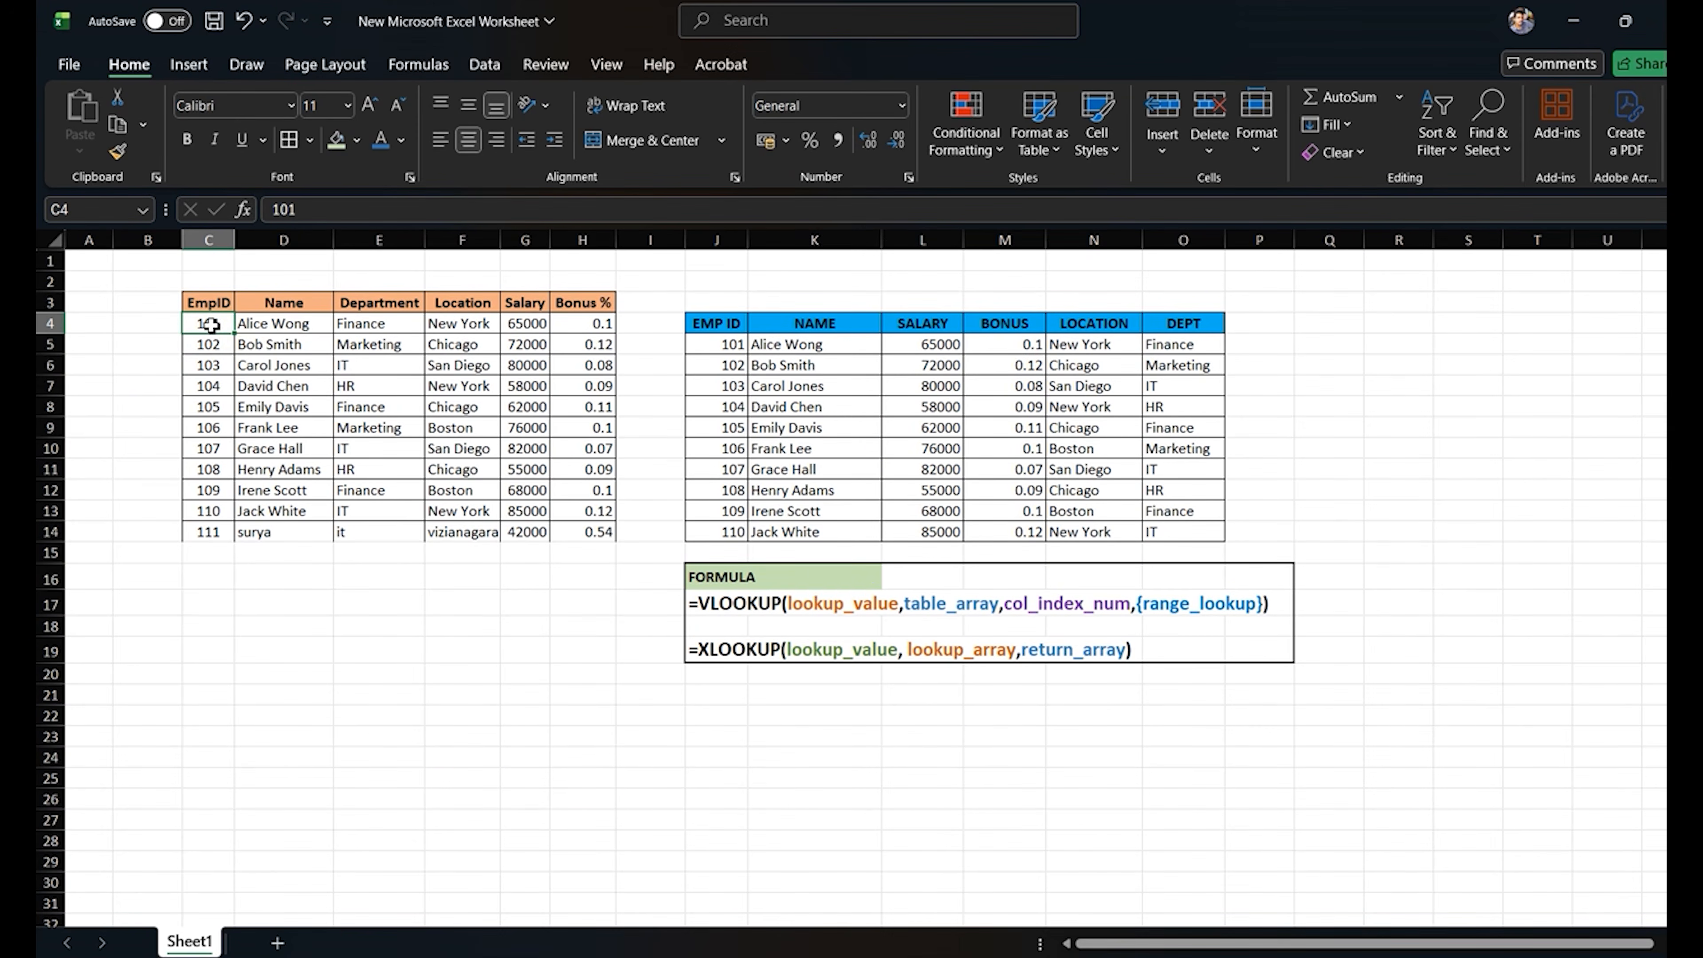
click(271, 327)
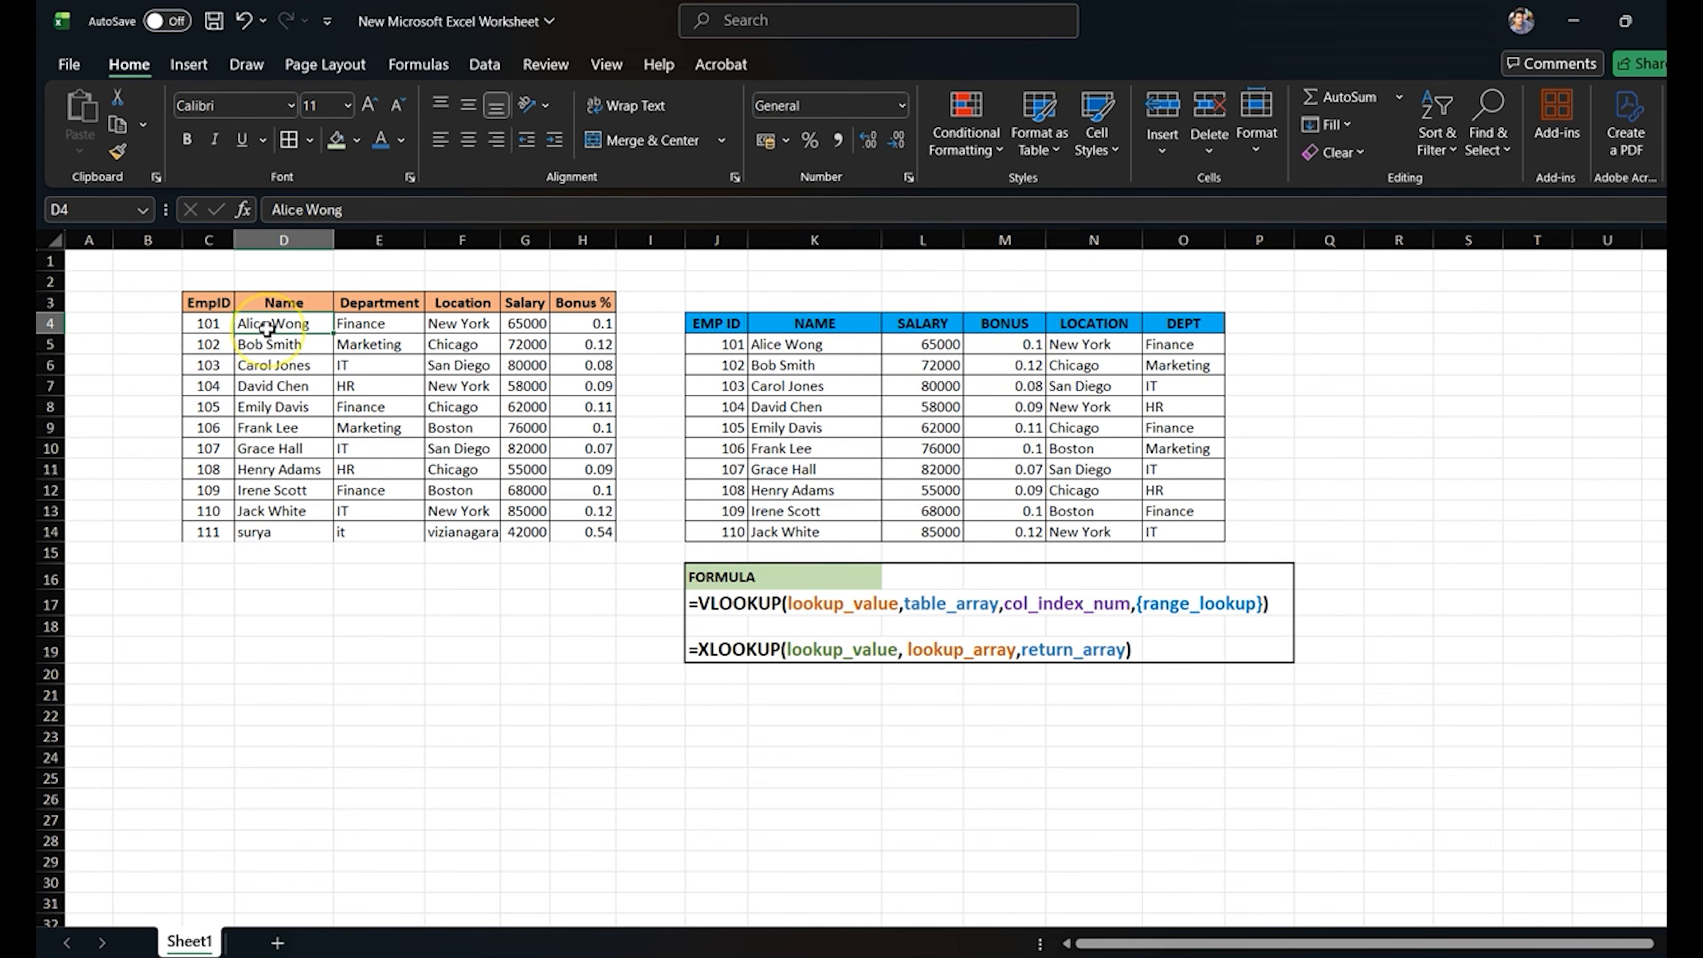
click(206, 346)
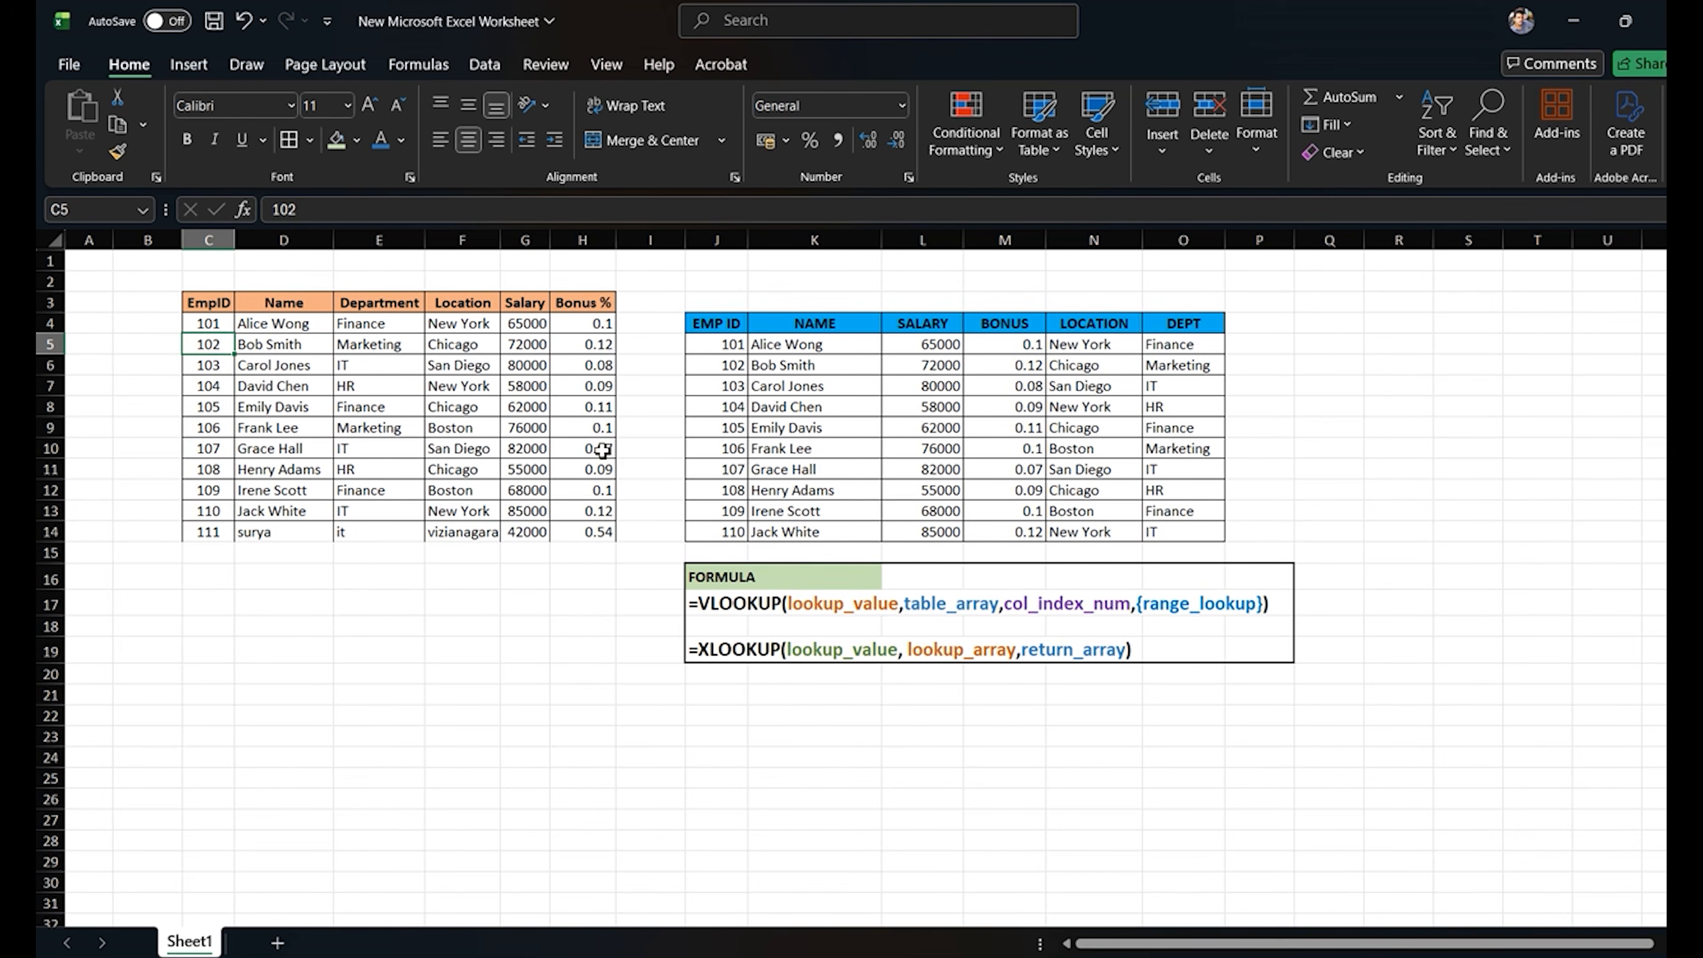
text(1)
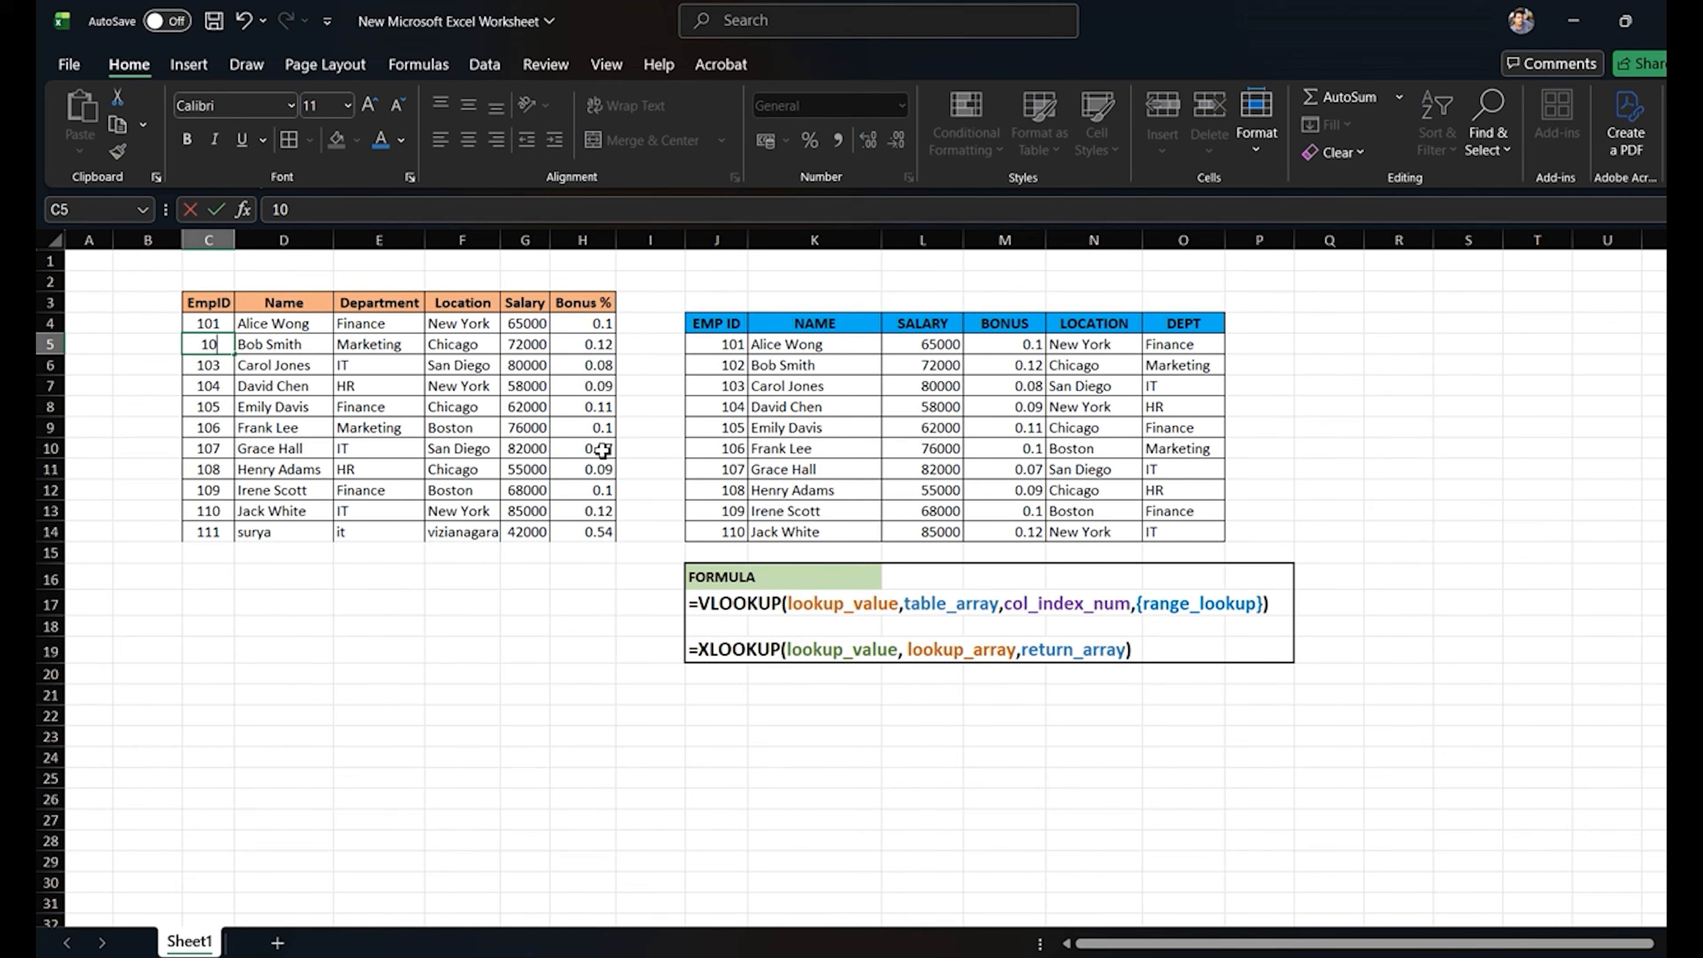
key(Return)
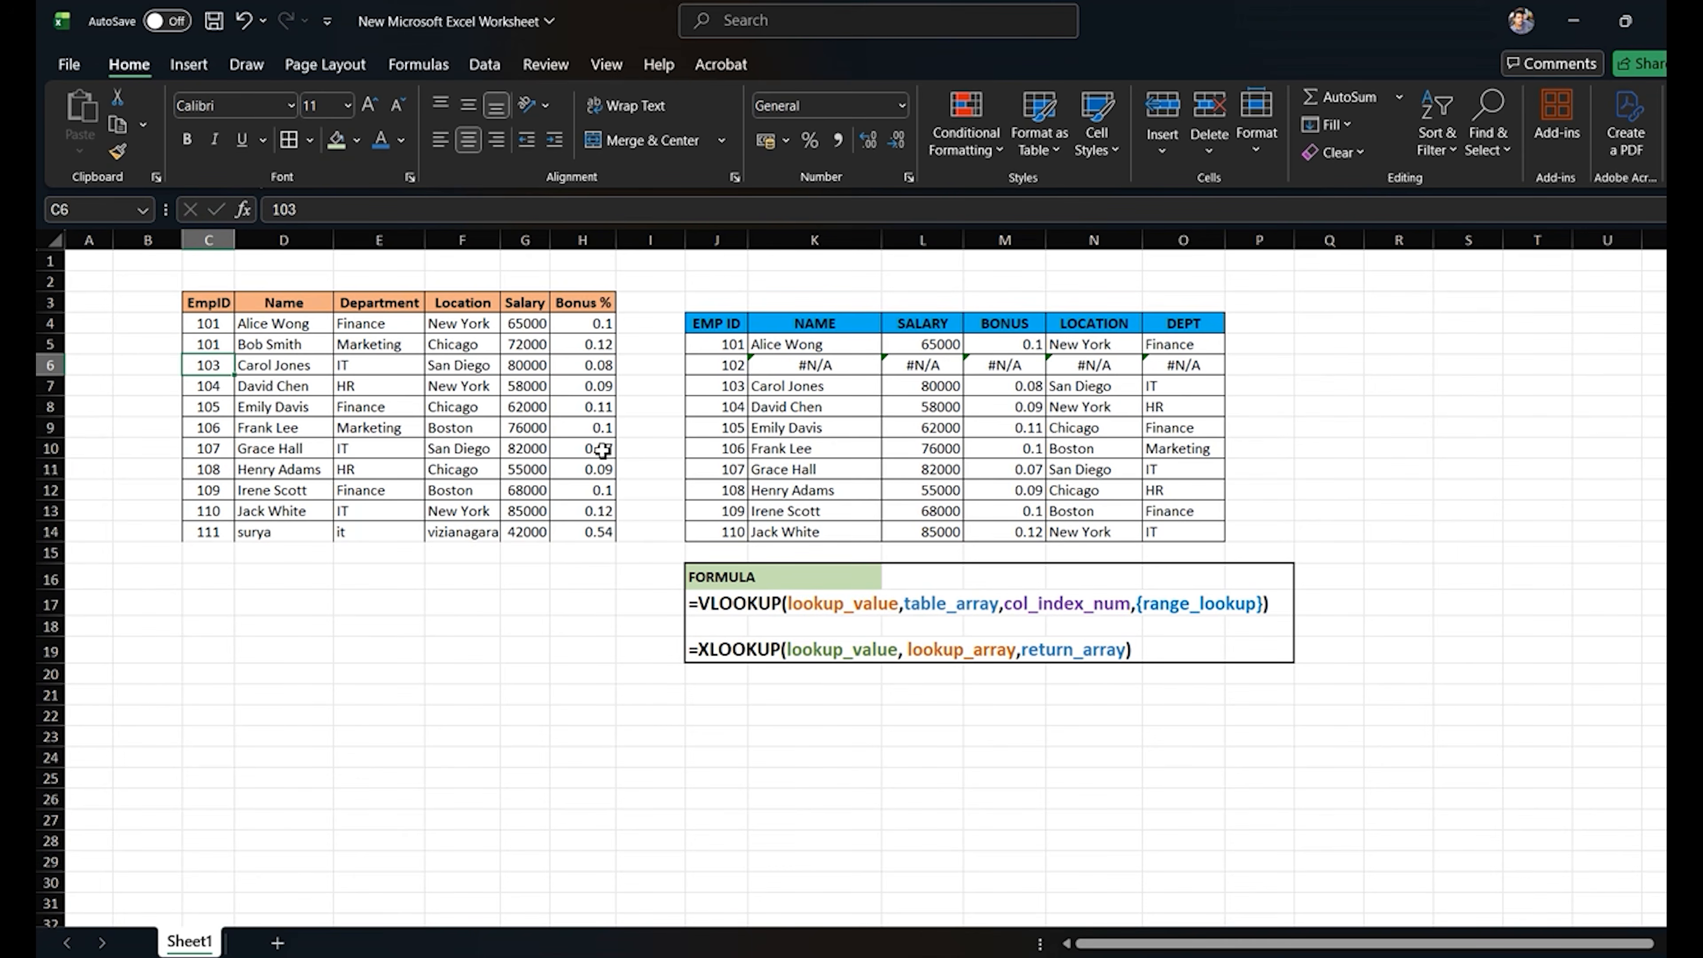
Compare the NAME lookup in K5 with the first two source rows, and undo the duplicate ID entered in C5.
click(805, 346)
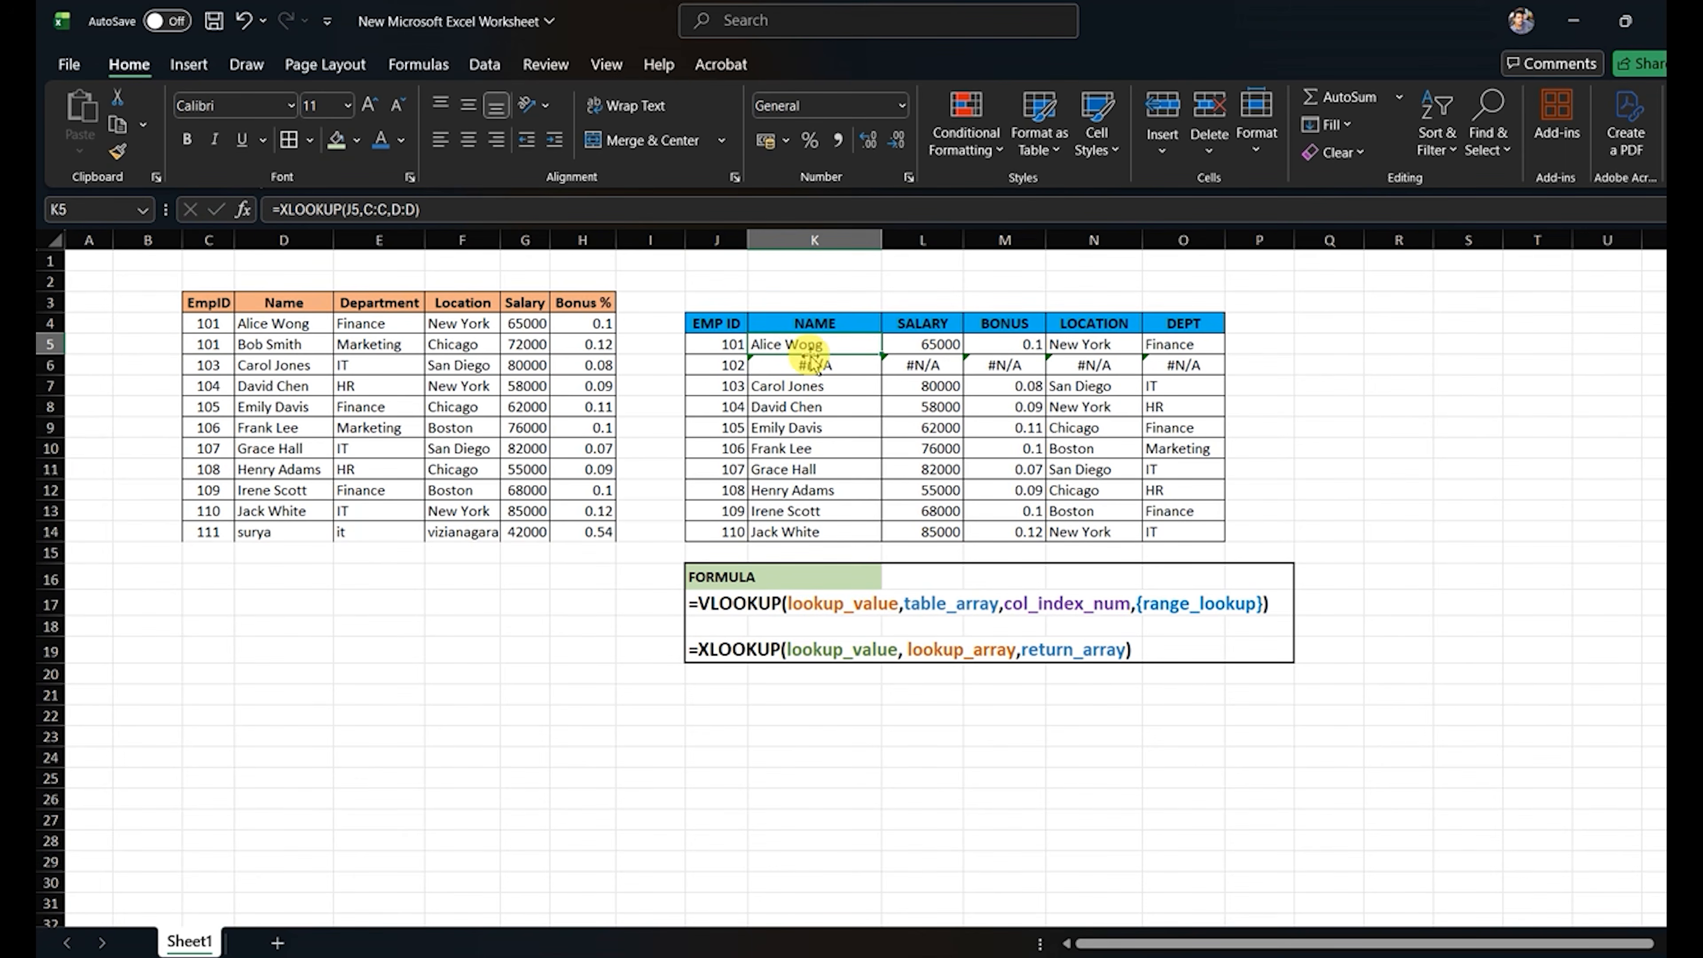
click(253, 344)
click(263, 322)
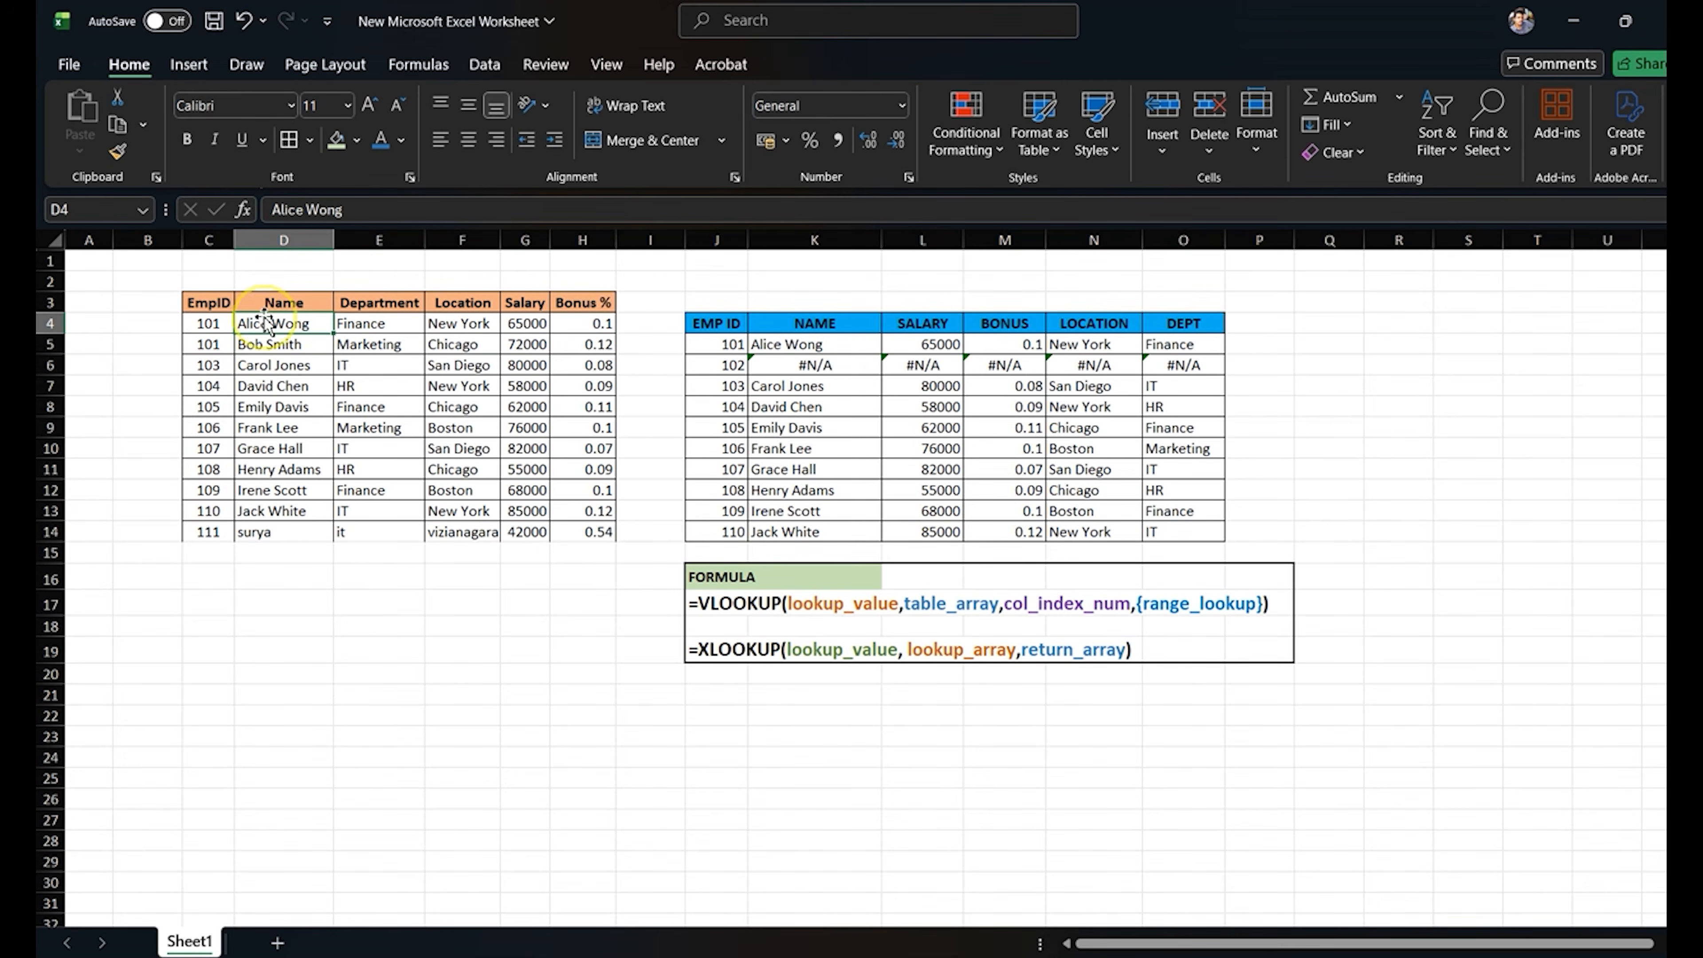
click(205, 361)
key(ctrl+z)
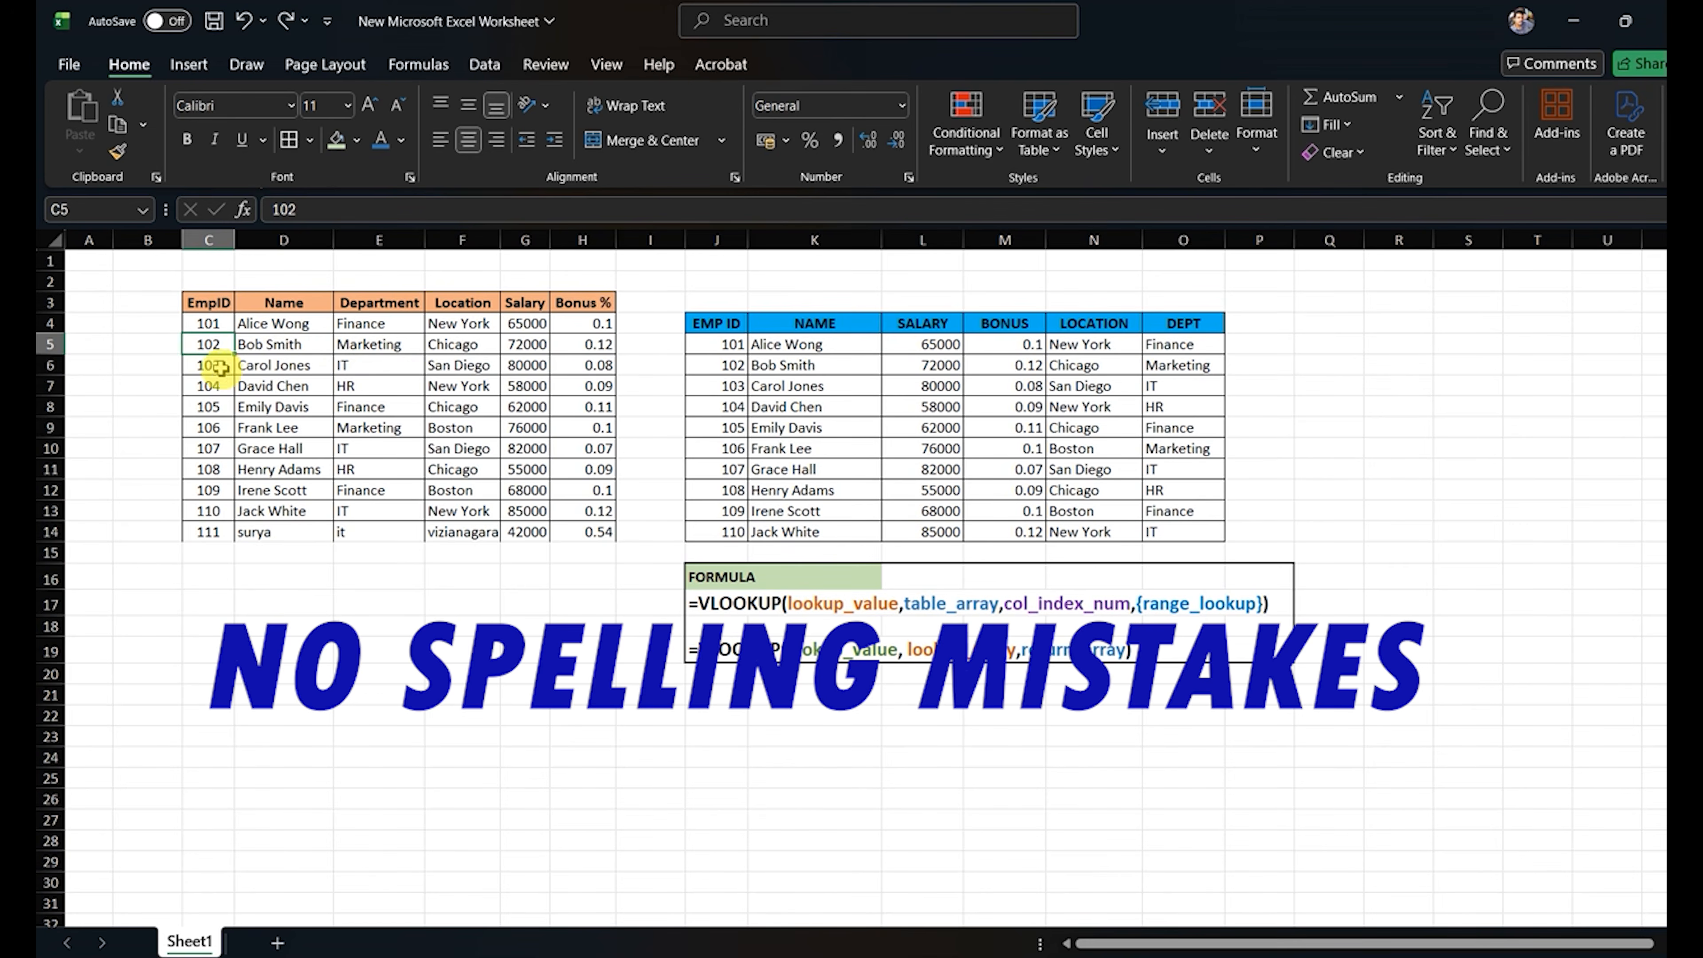
Set the lookup ID in J5 to 1001 to simulate a mistyped employee ID.
click(202, 324)
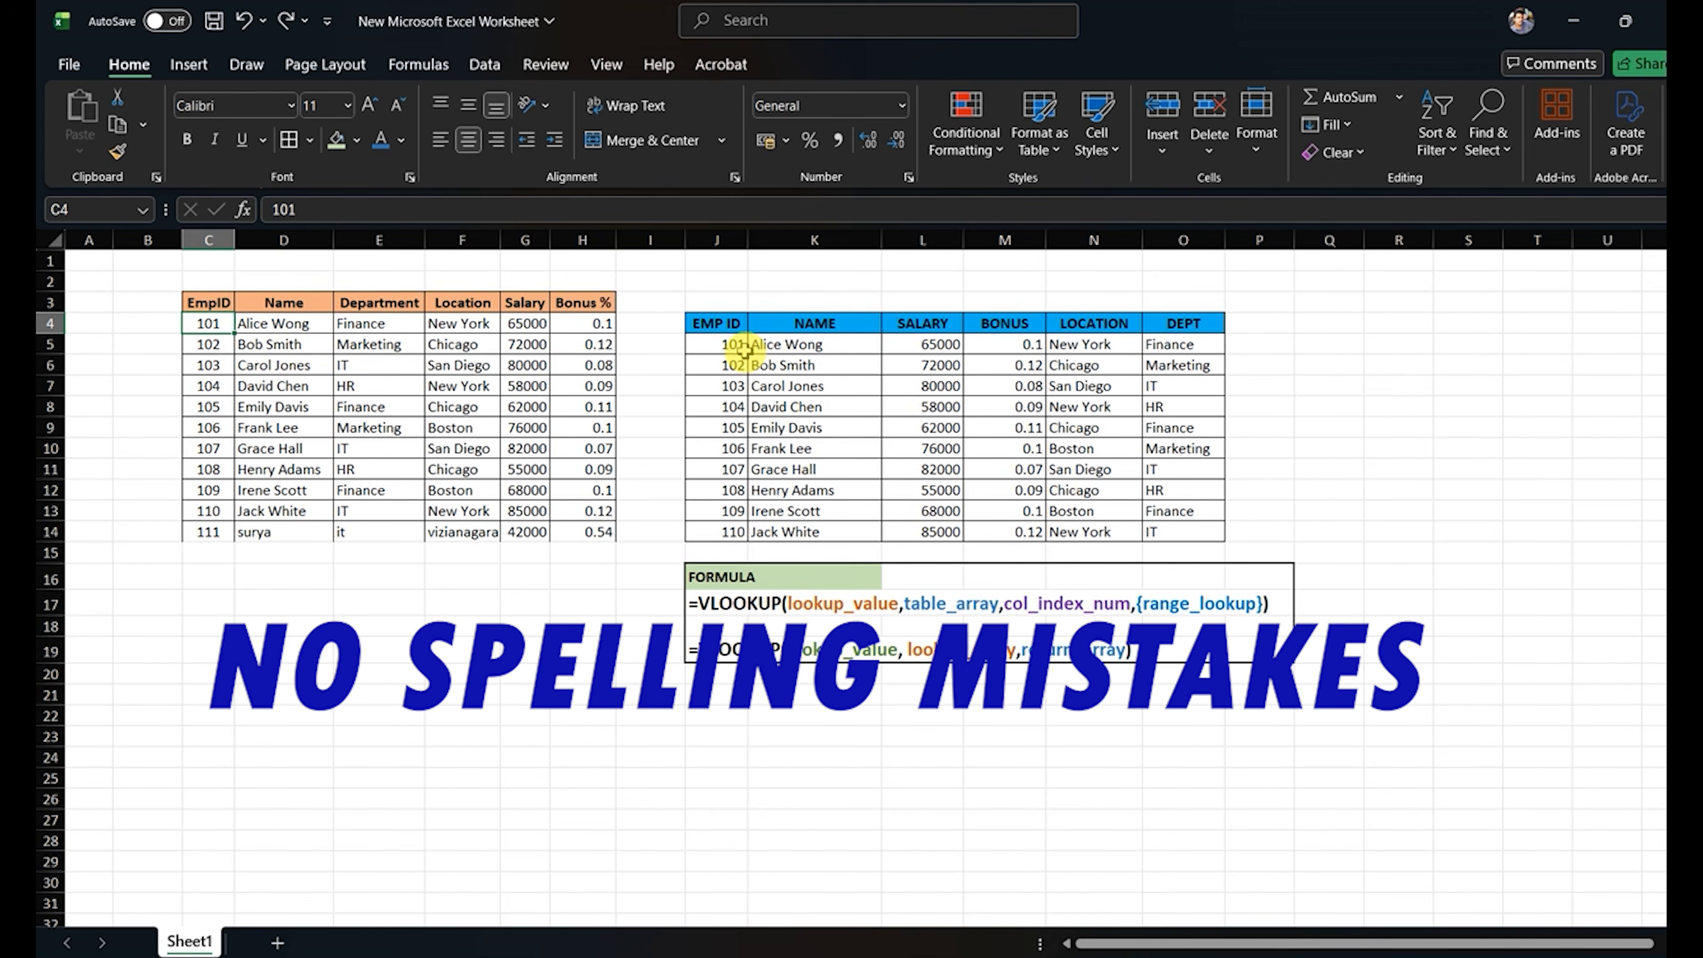
double_click(732, 342)
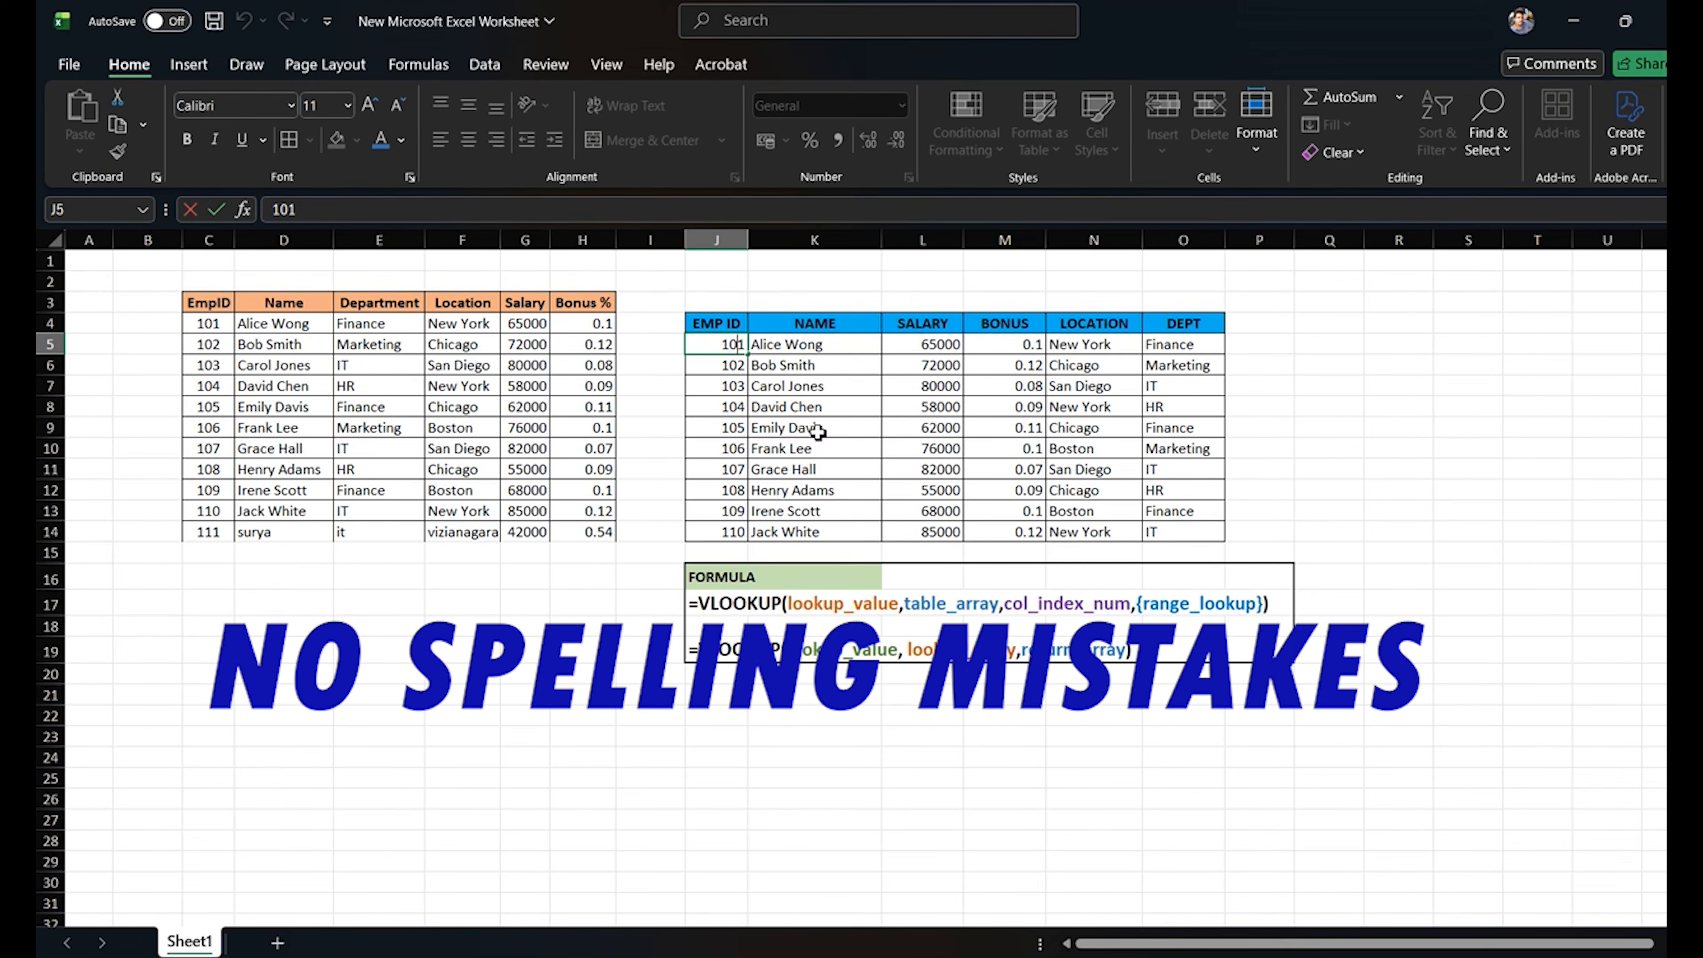
text(0)
key(Return)
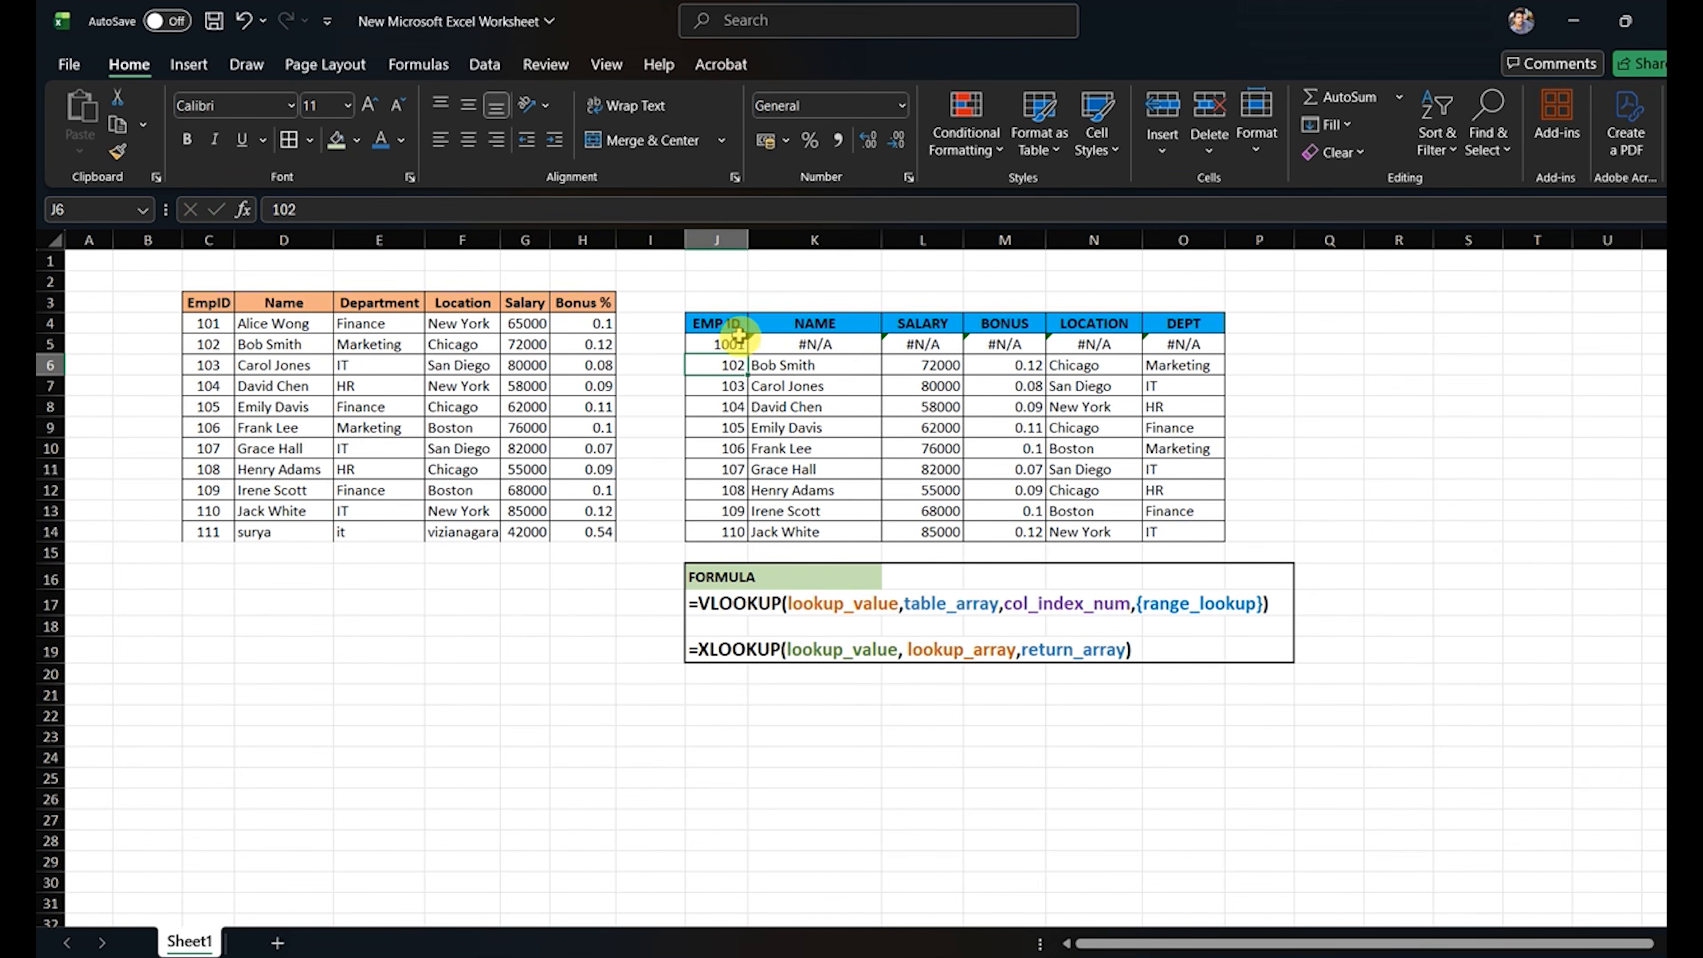
Set the lookup ID in J5 back to 101.
click(725, 339)
double_click(735, 343)
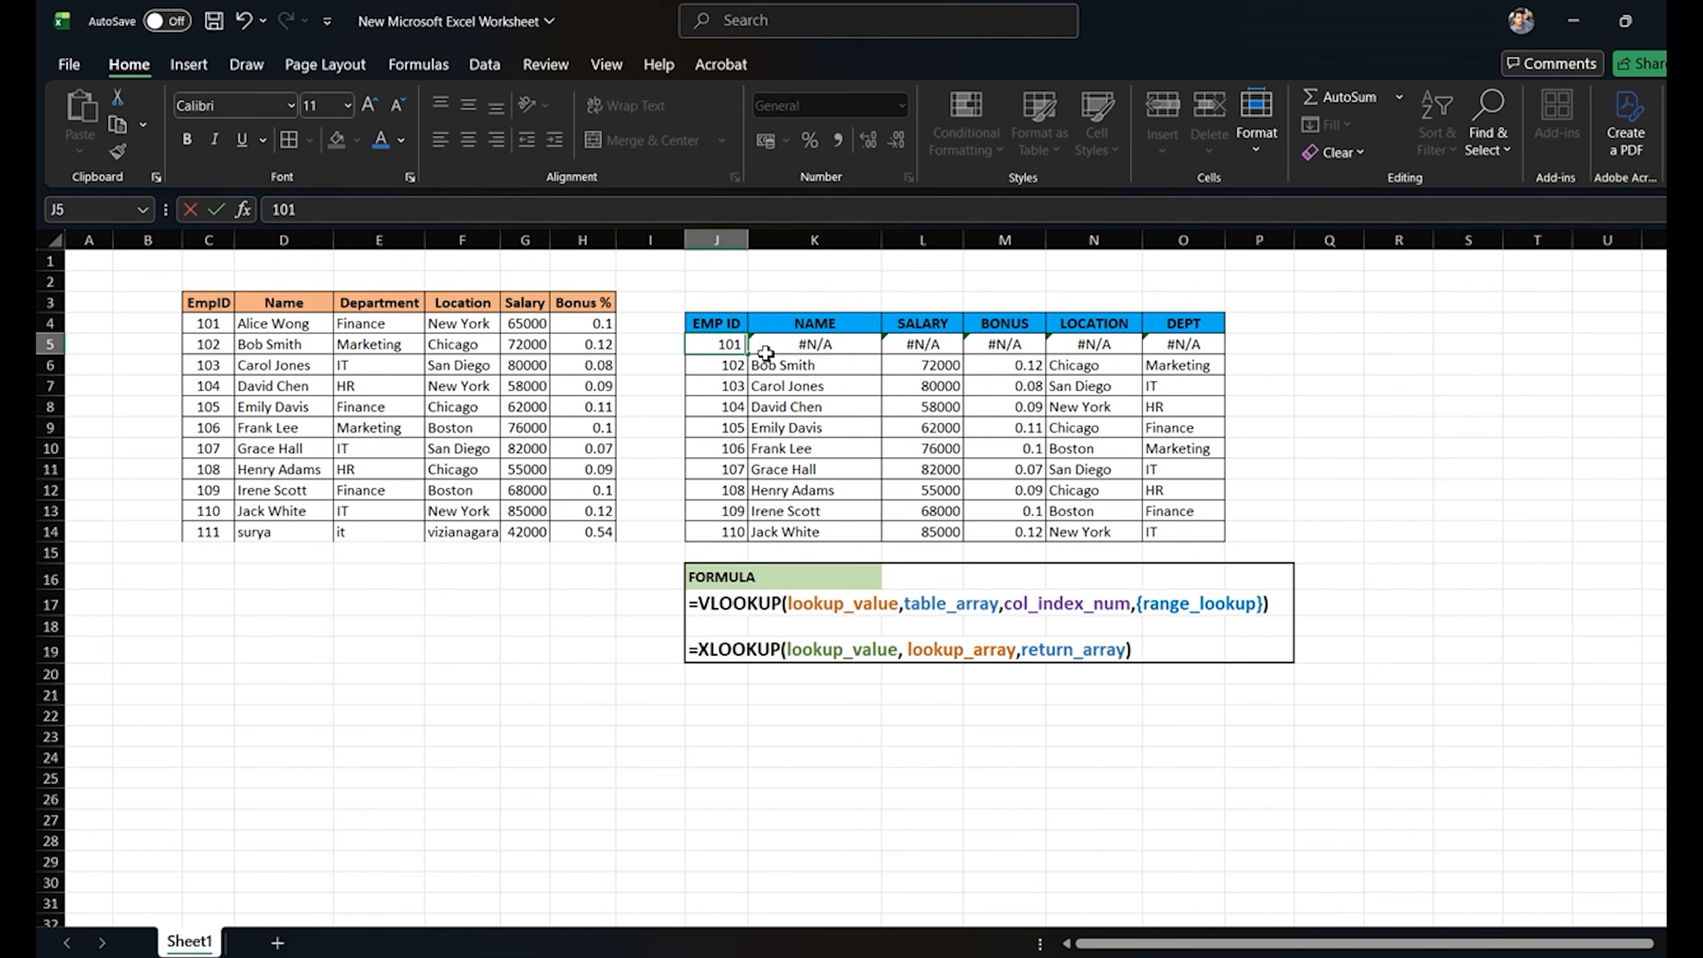
key(Return)
key(Up)
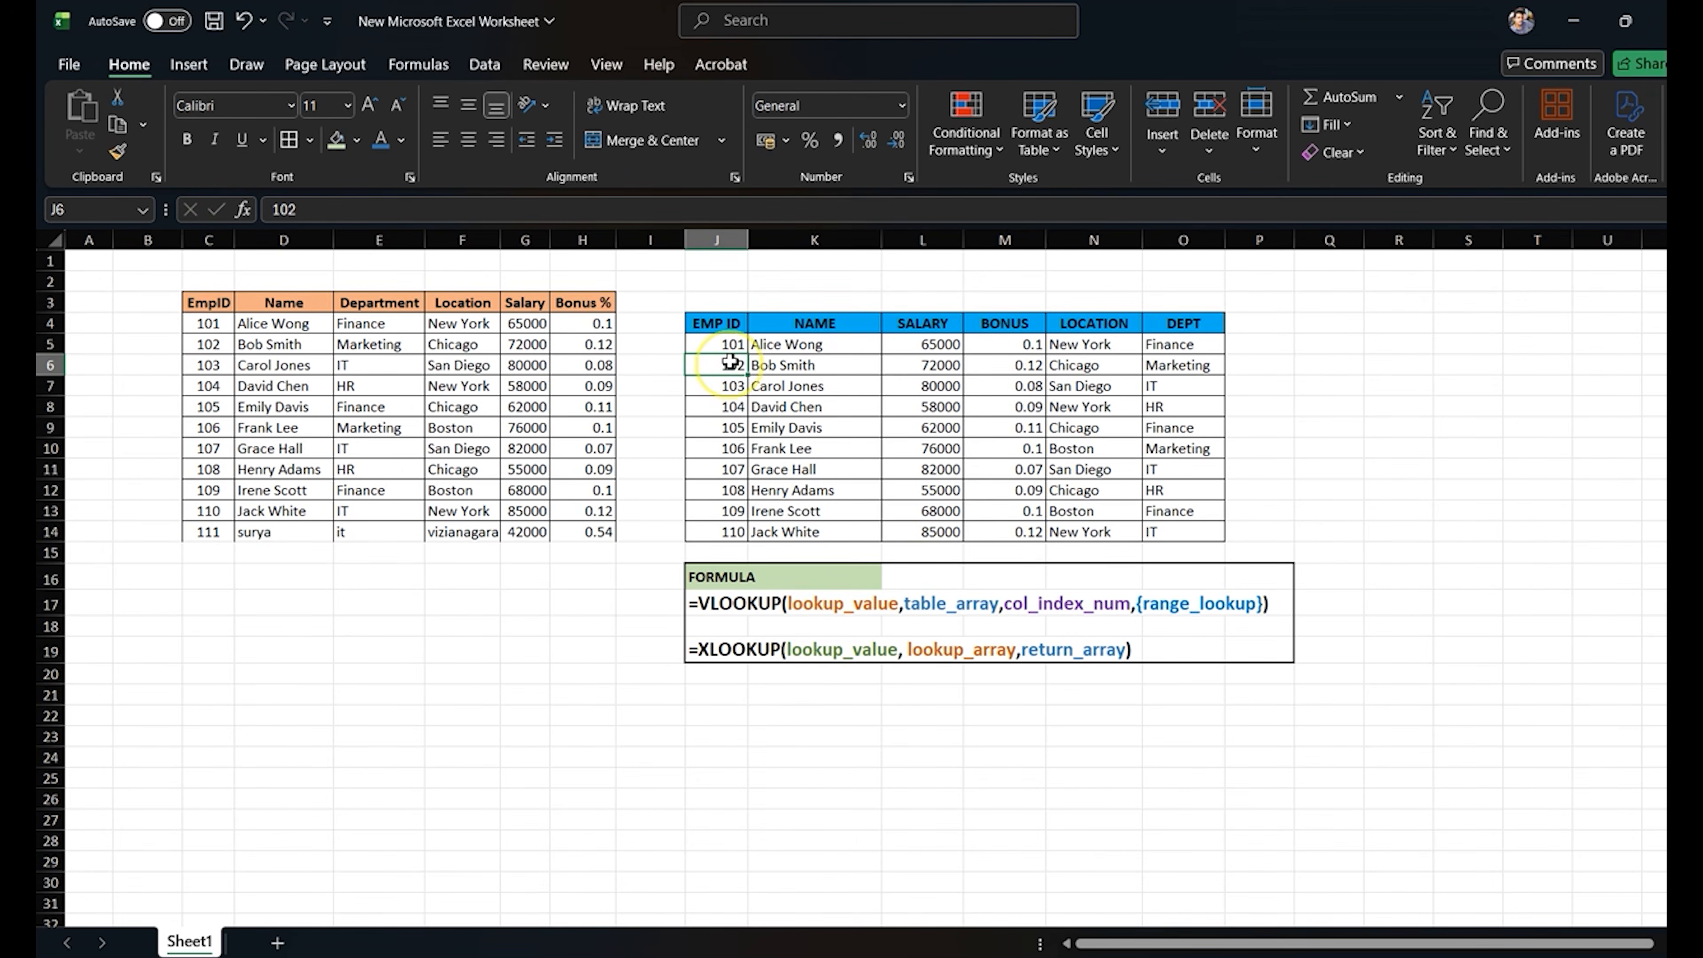
Try the lookup ID in J5 with a space inside it, as "10 1", and undo the entry.
drag(734, 362, 772, 367)
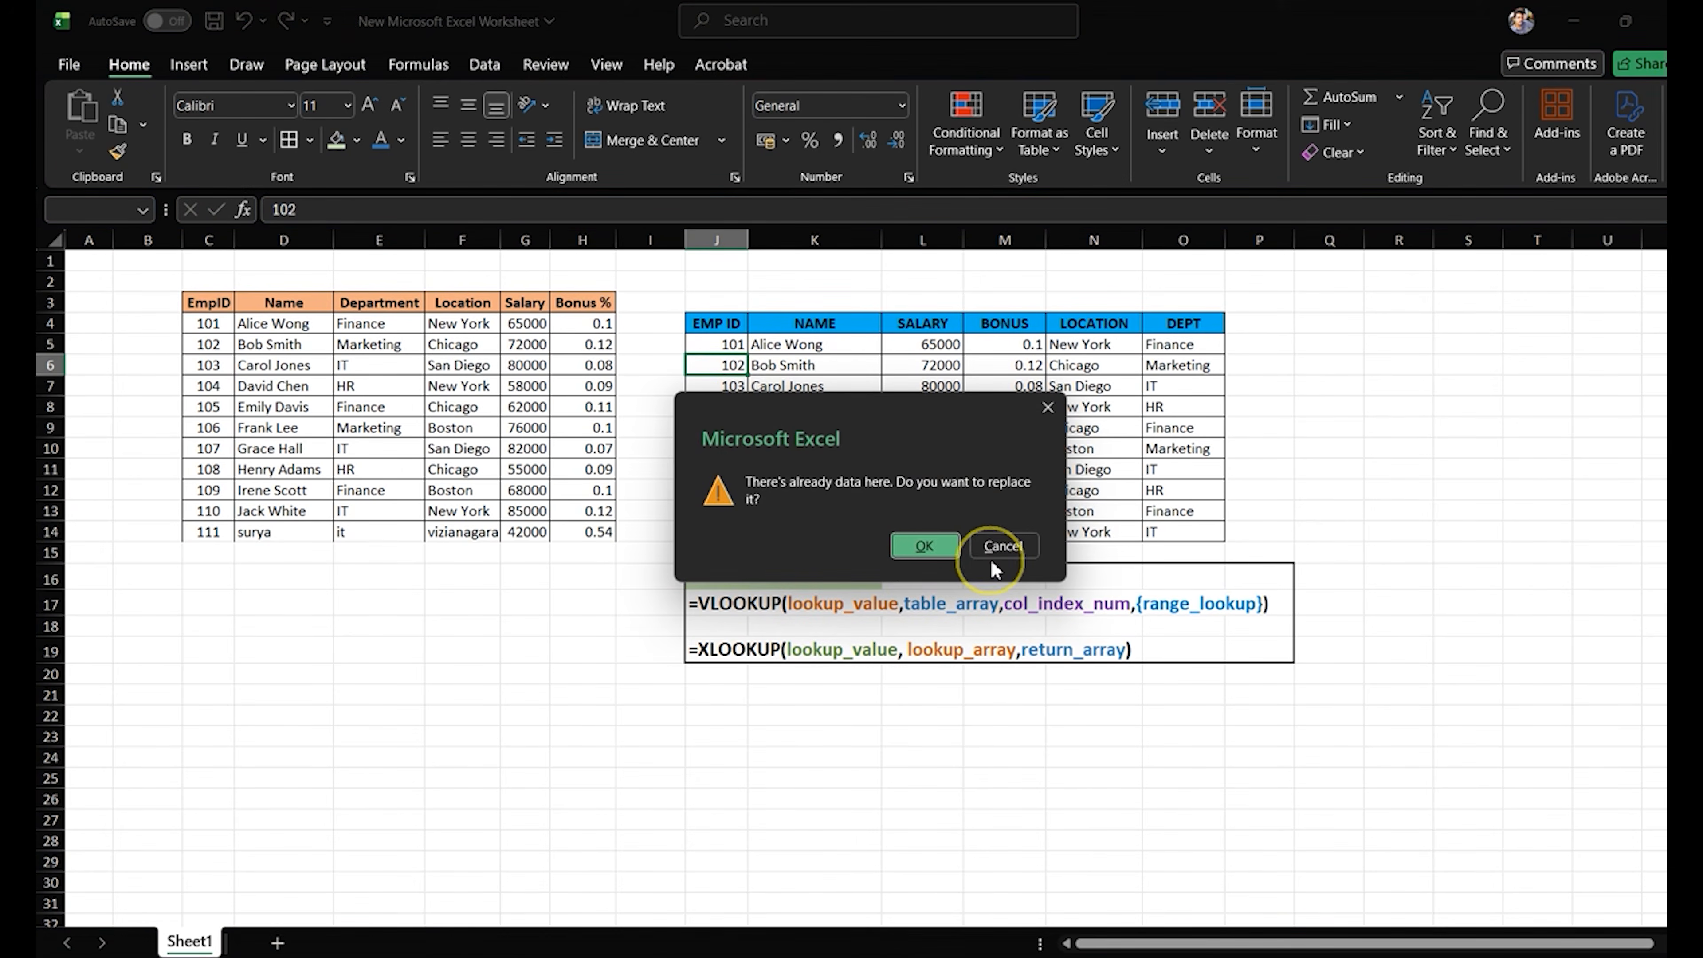
click(990, 544)
double_click(737, 343)
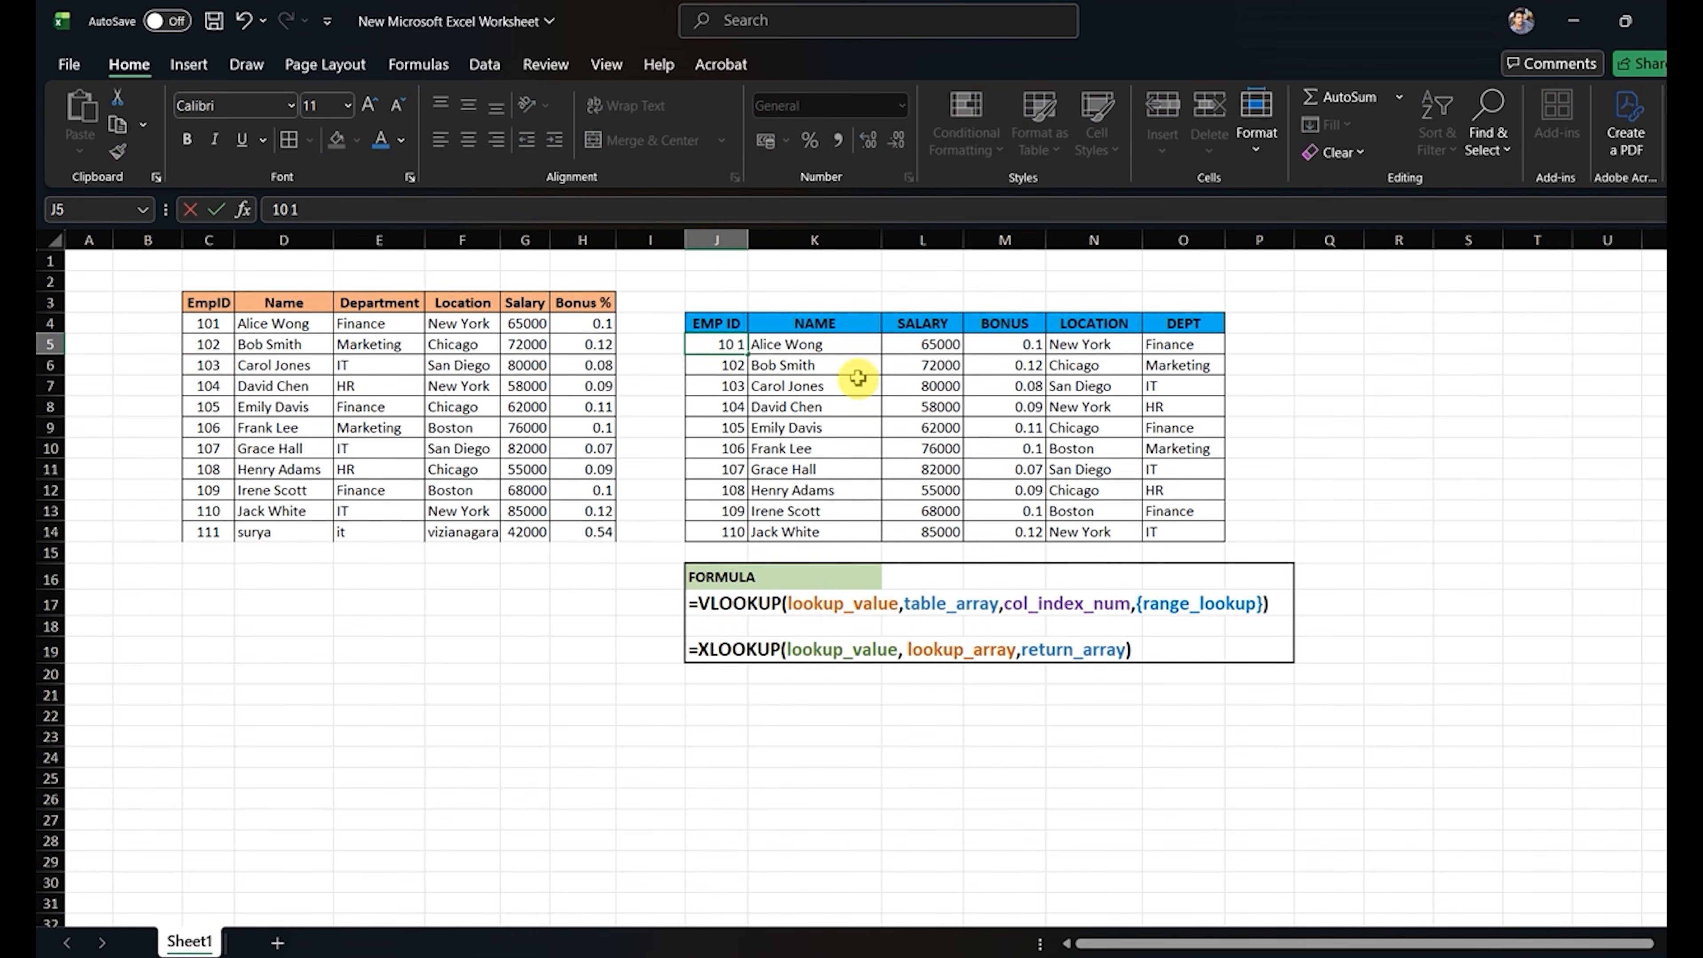
key(Return)
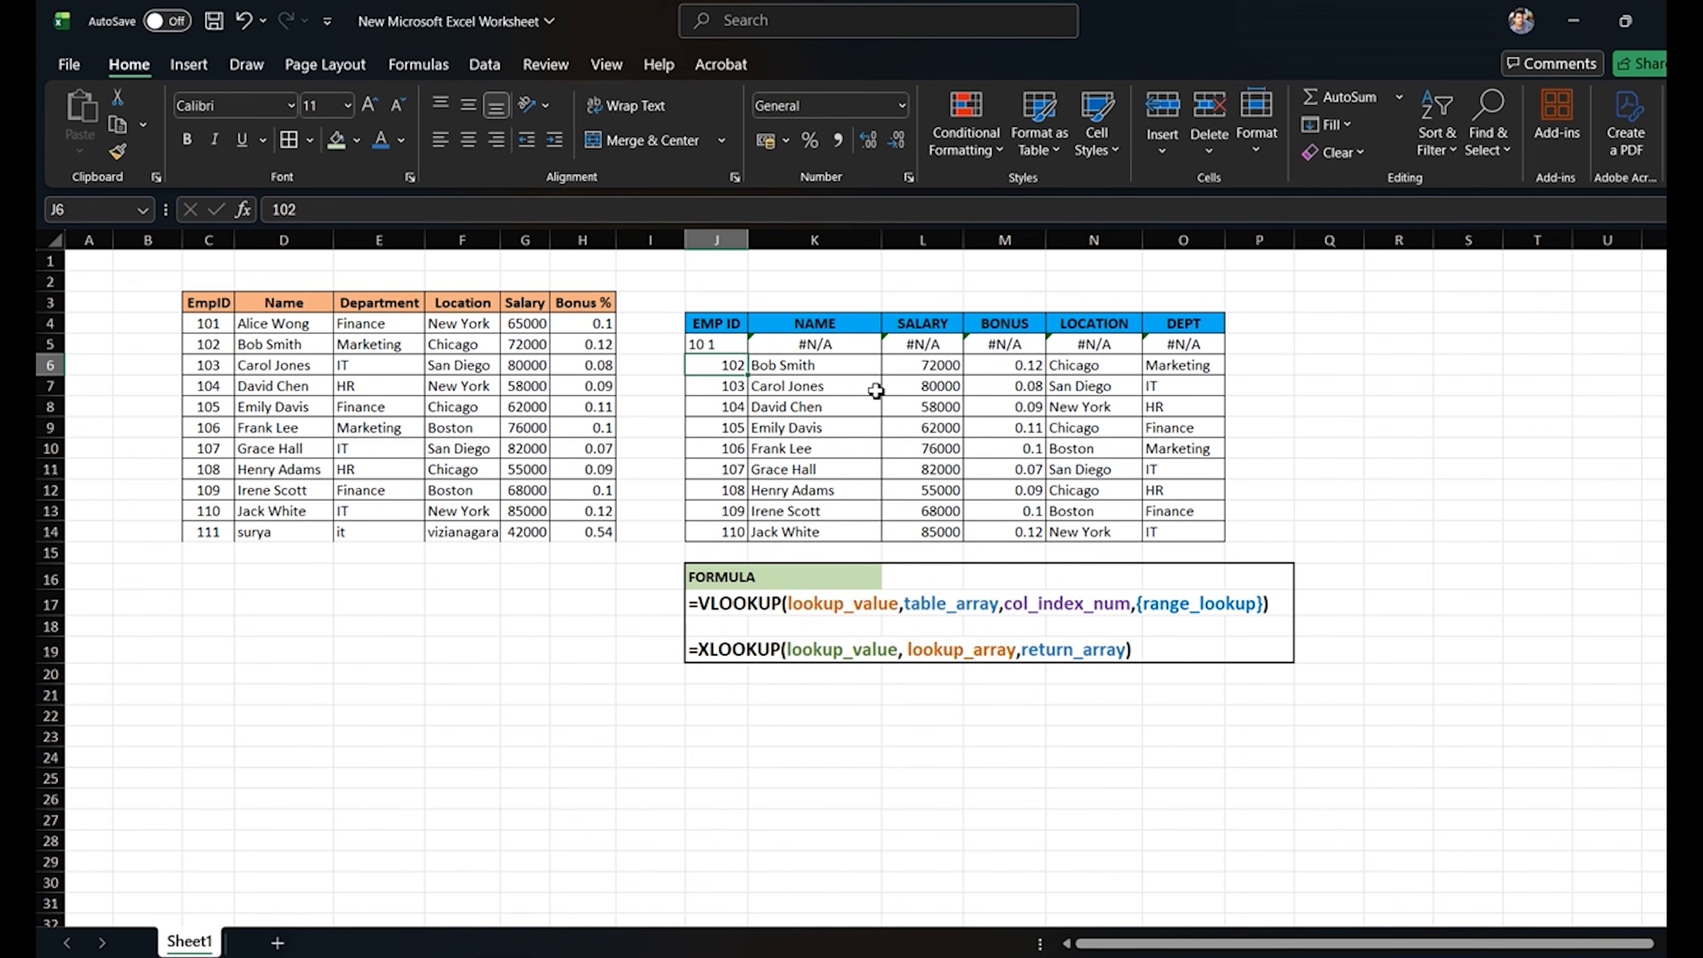
key(ctrl+z)
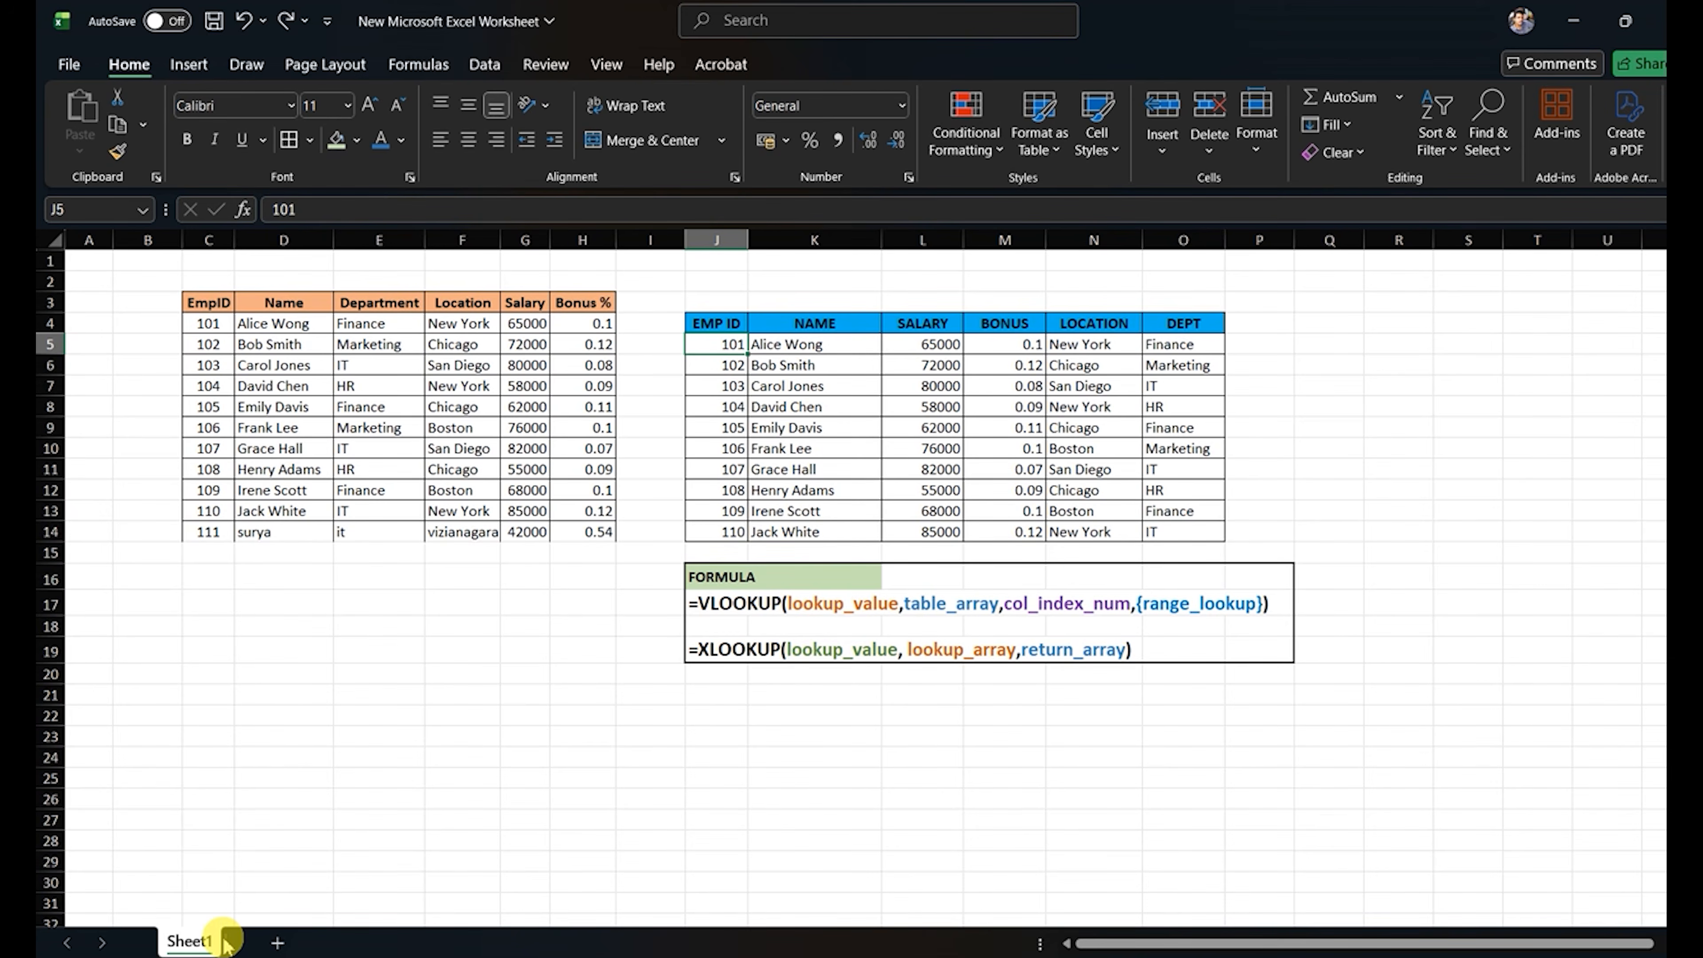
Add a second sheet to the workbook and create a new blank workbook, returning to Sheet1 of the original file.
click(277, 942)
click(321, 923)
click(191, 942)
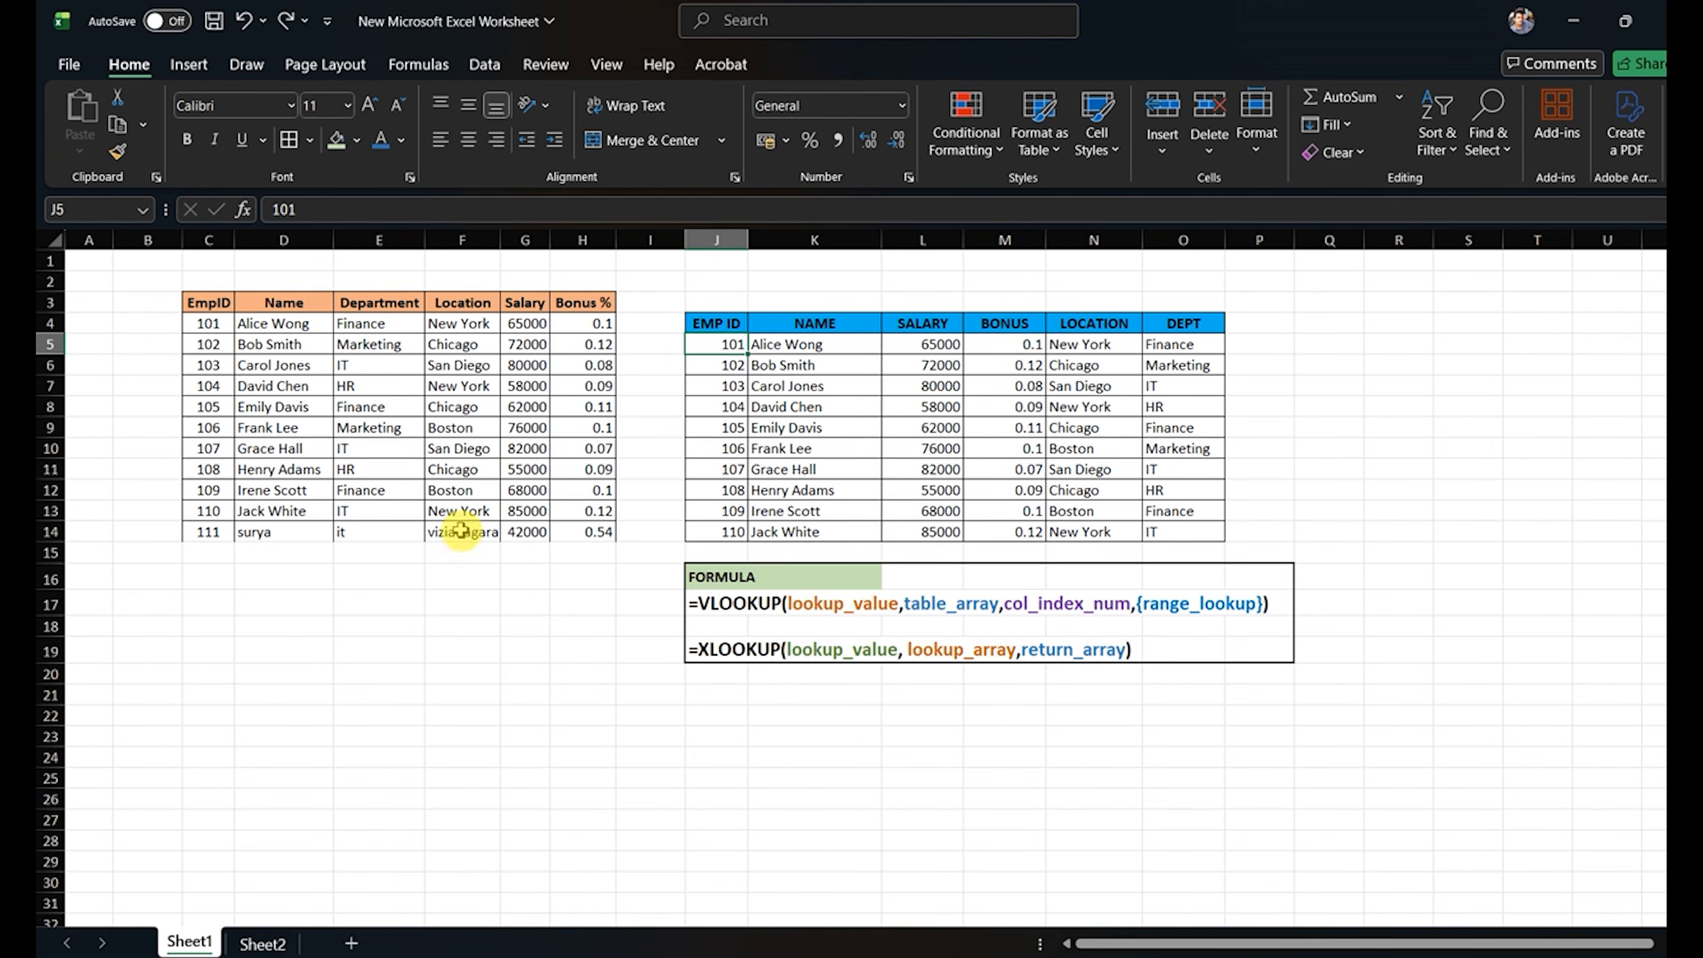
key(ctrl+n)
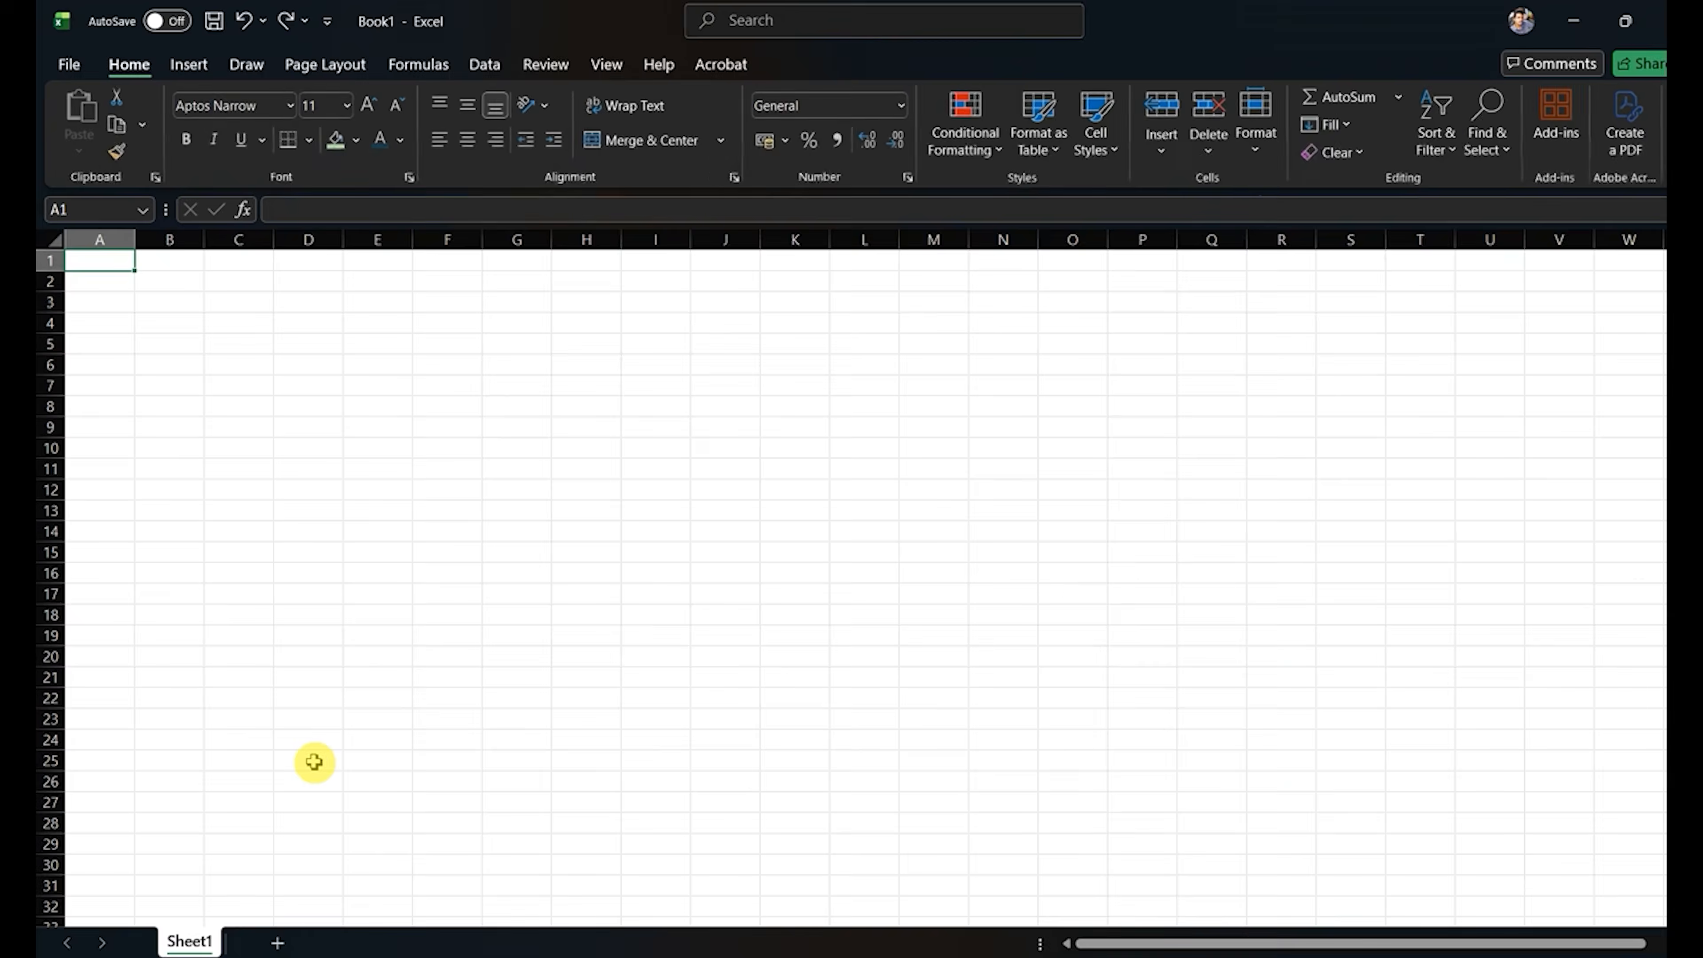
key(alt+Tab)
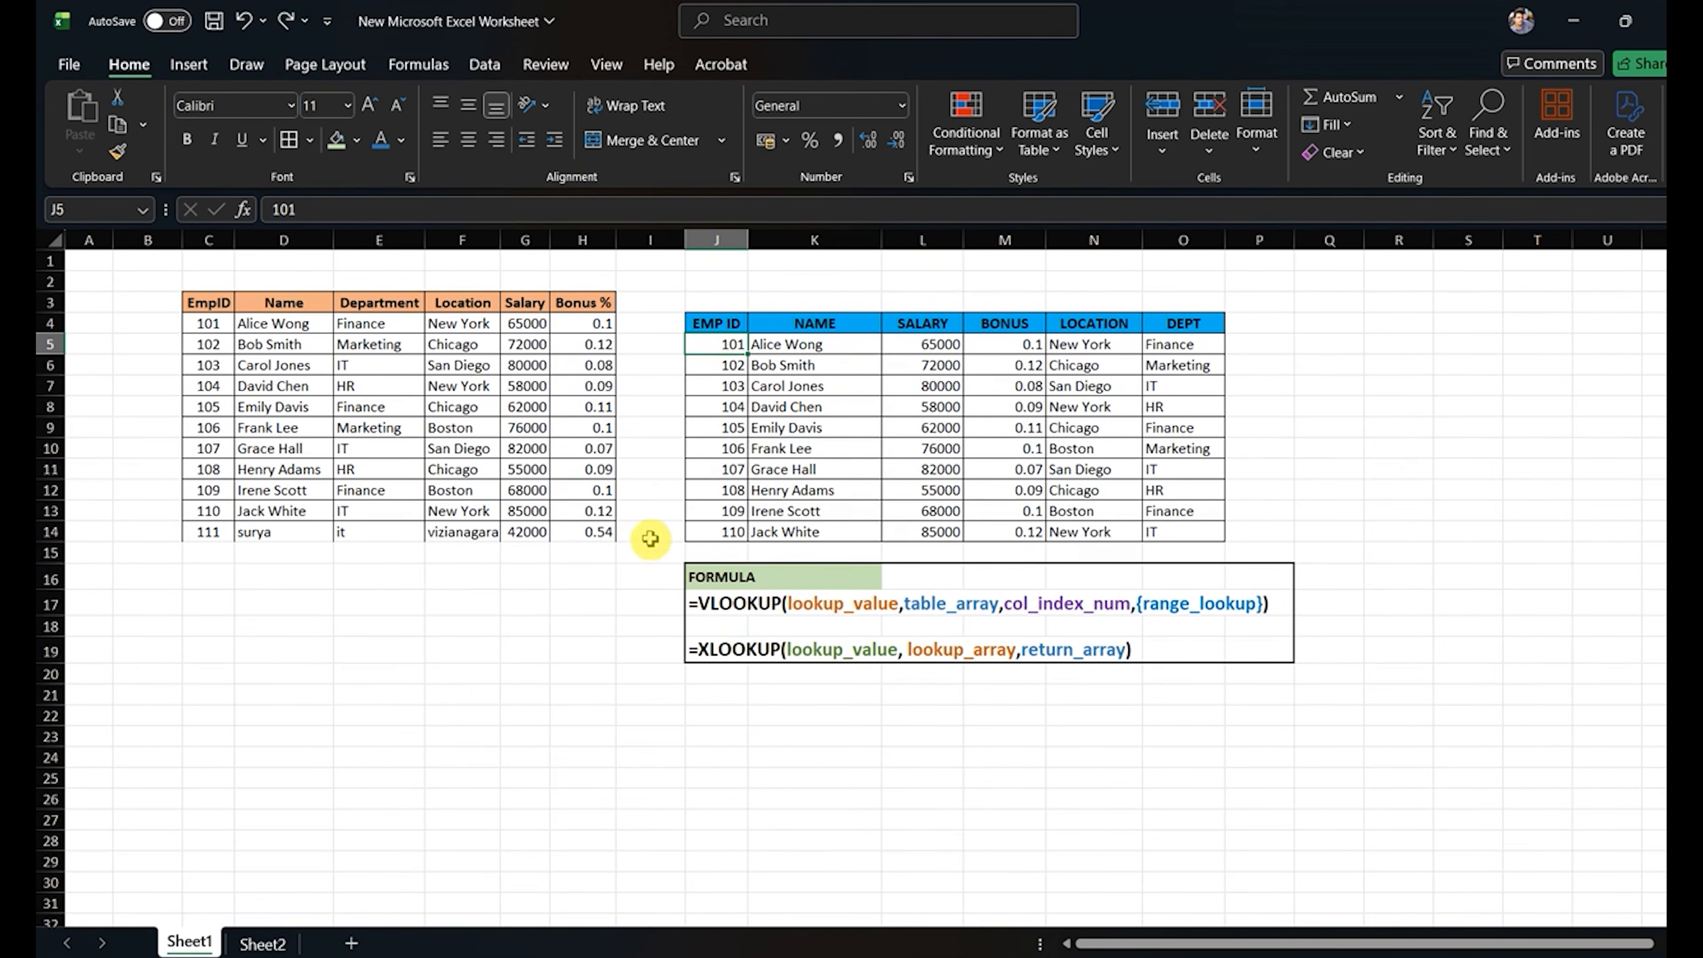
Move the source table C3:H14 from Sheet1 into the blank workbook Book1, and return to the original workbook.
drag(220, 310, 580, 537)
key(ctrl+c)
key(alt+Tab)
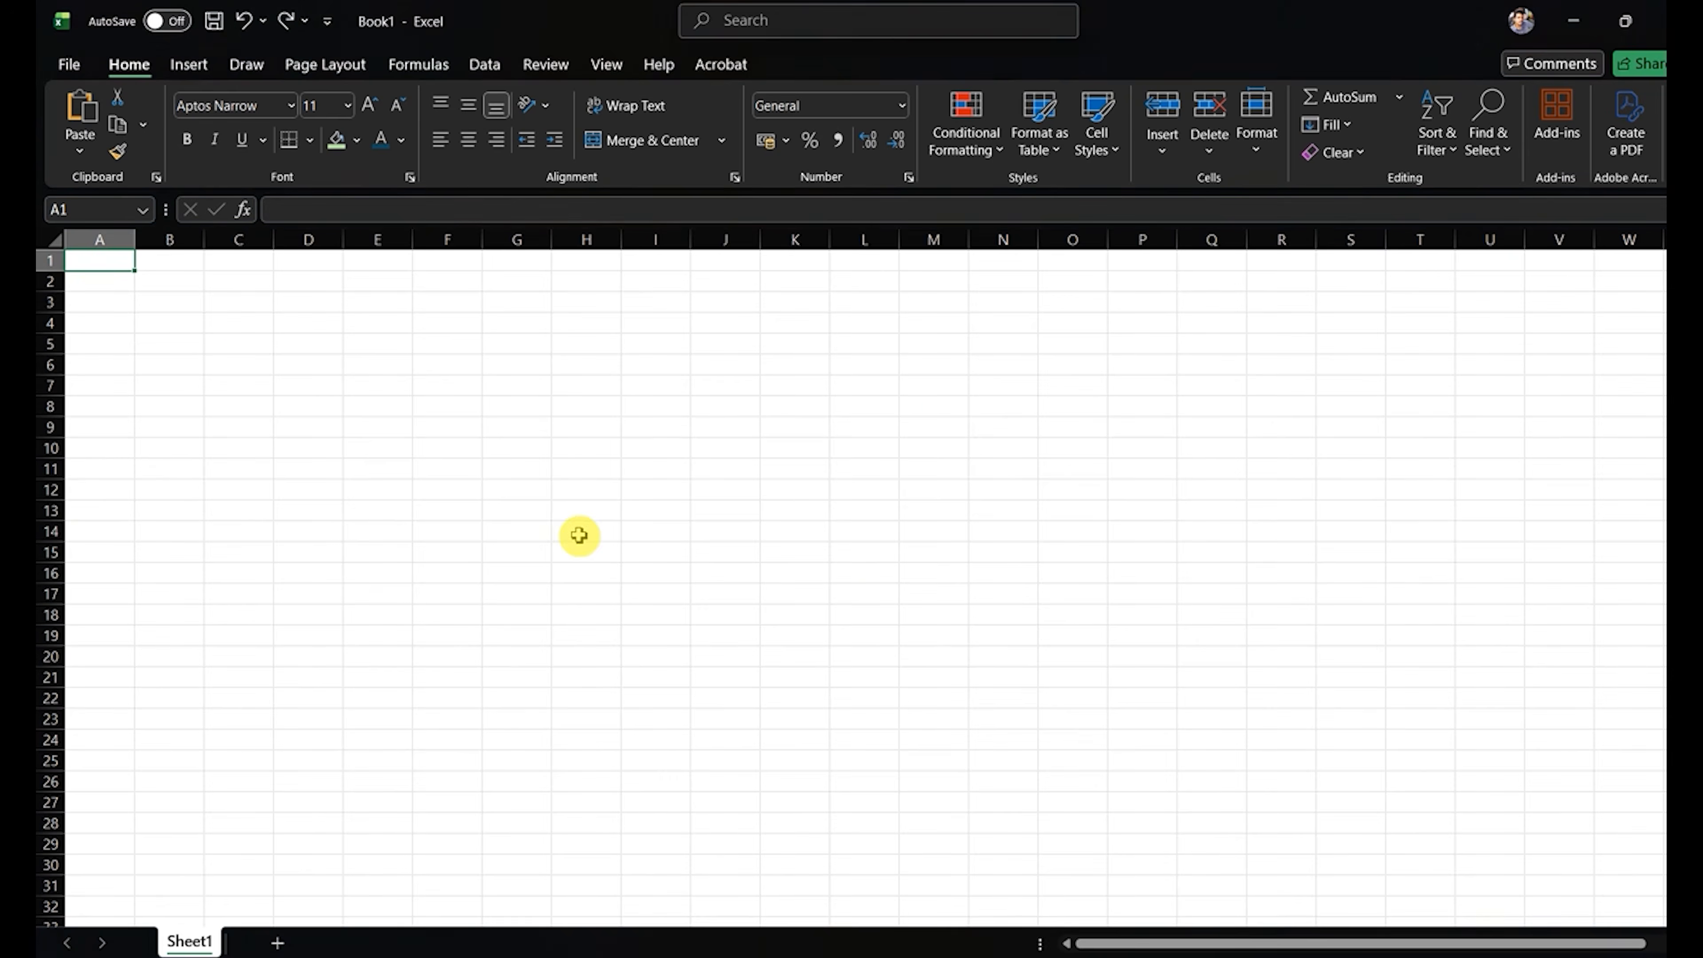
click(265, 344)
key(ctrl+v)
key(alt+Tab)
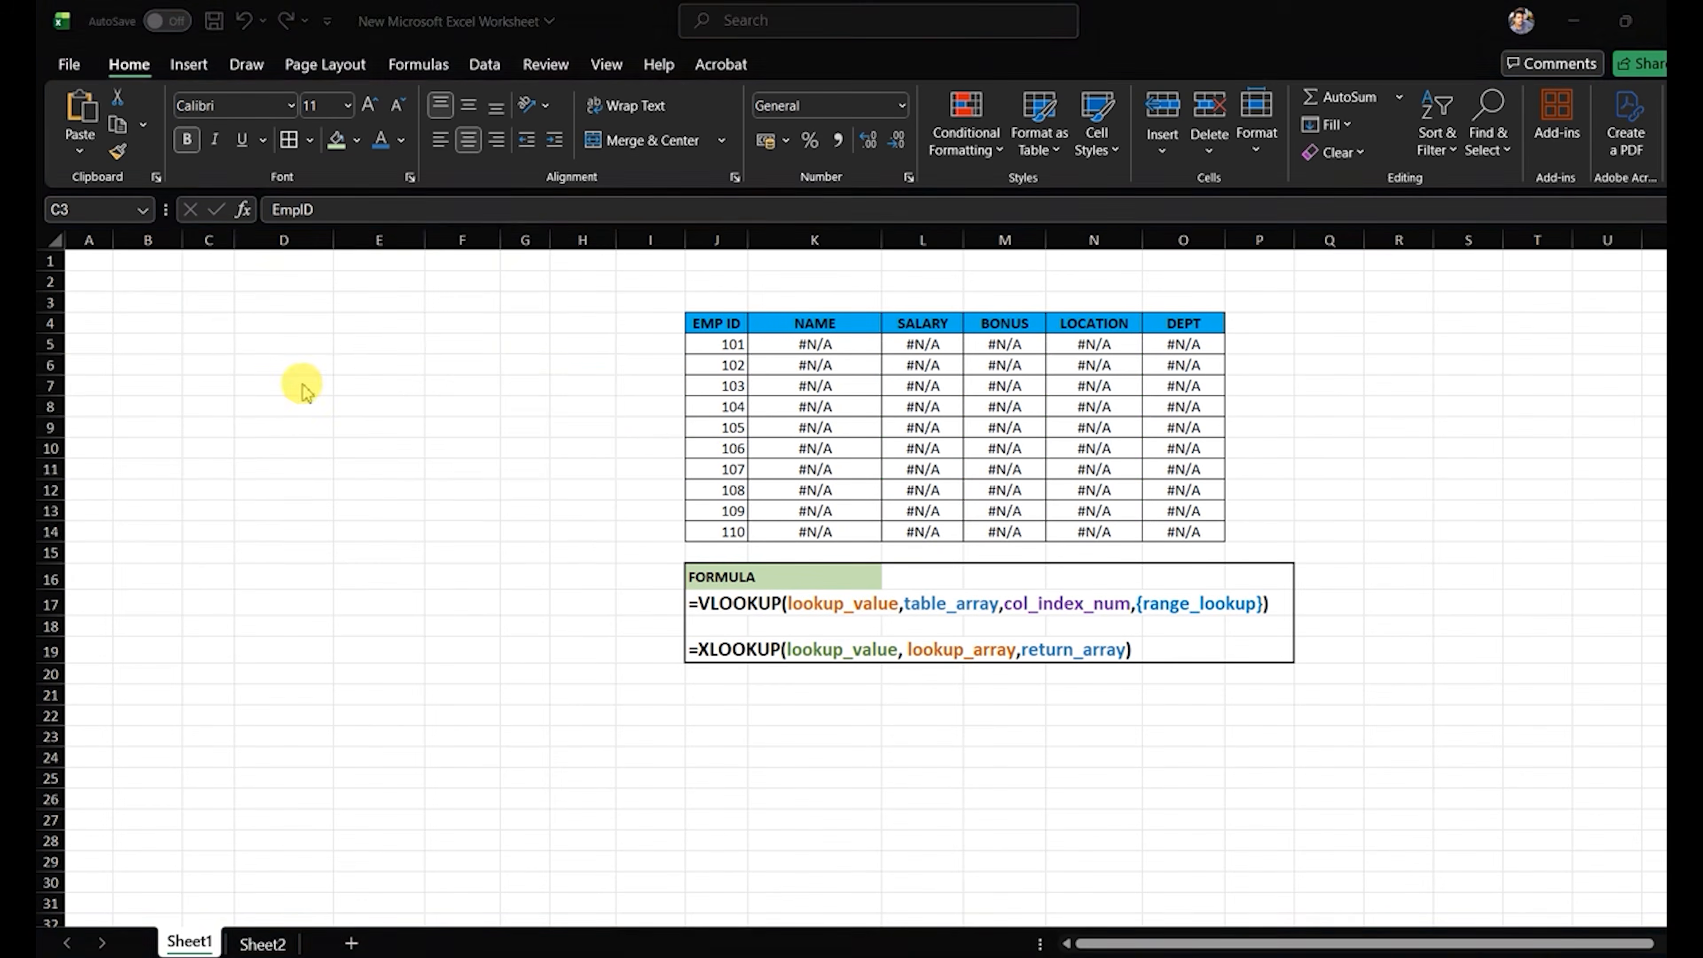
Undo moving the source table out of Sheet1, and check the XLOOKUP formula in K5.
drag(607, 418, 738, 415)
click(801, 346)
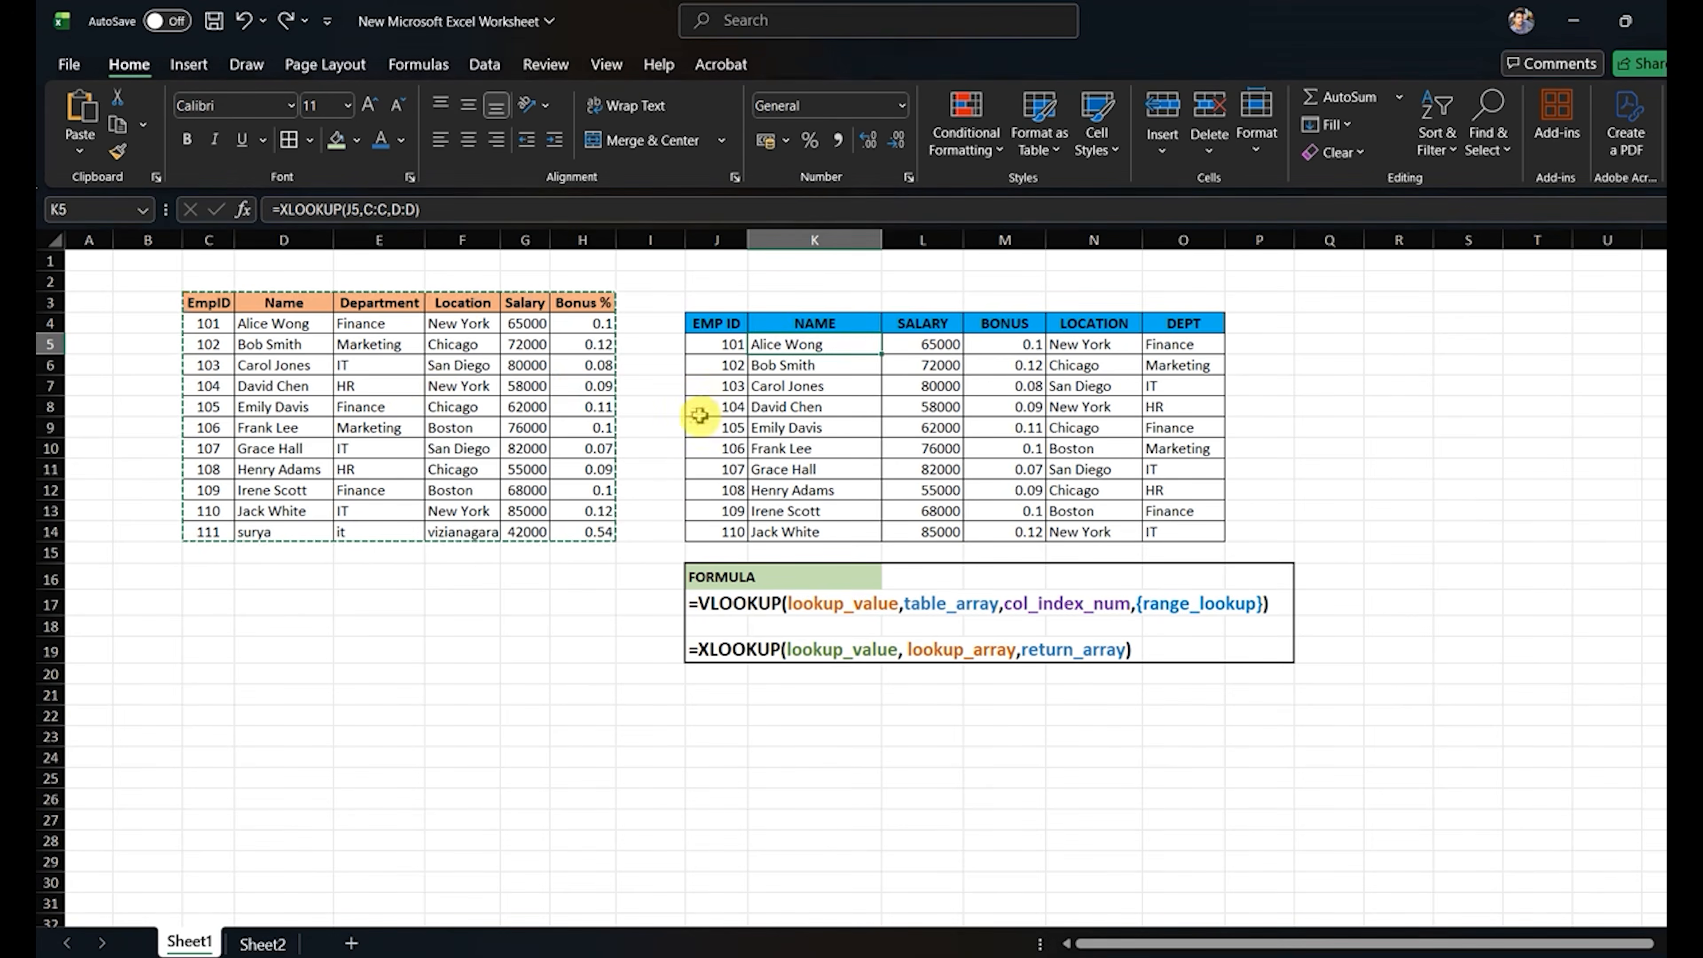
click(581, 626)
click(783, 343)
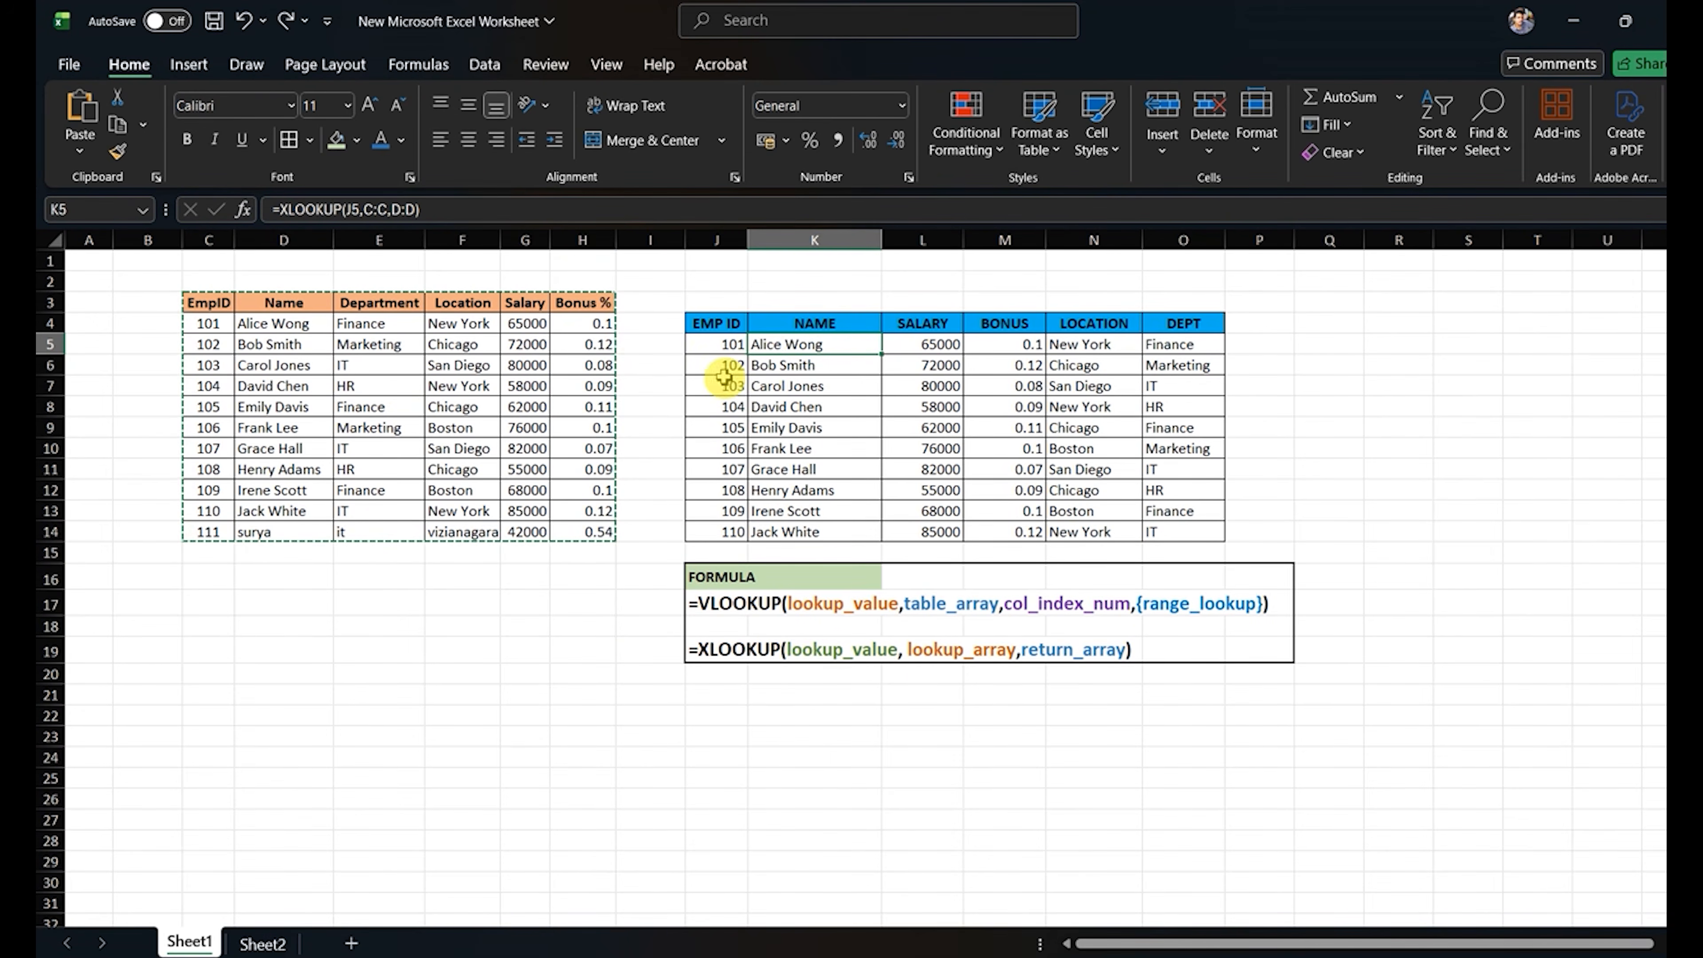
Replace the lookup formulas in K5:O14 with their values using a values-only paste, and check cells K5 and K6.
drag(771, 351, 1154, 544)
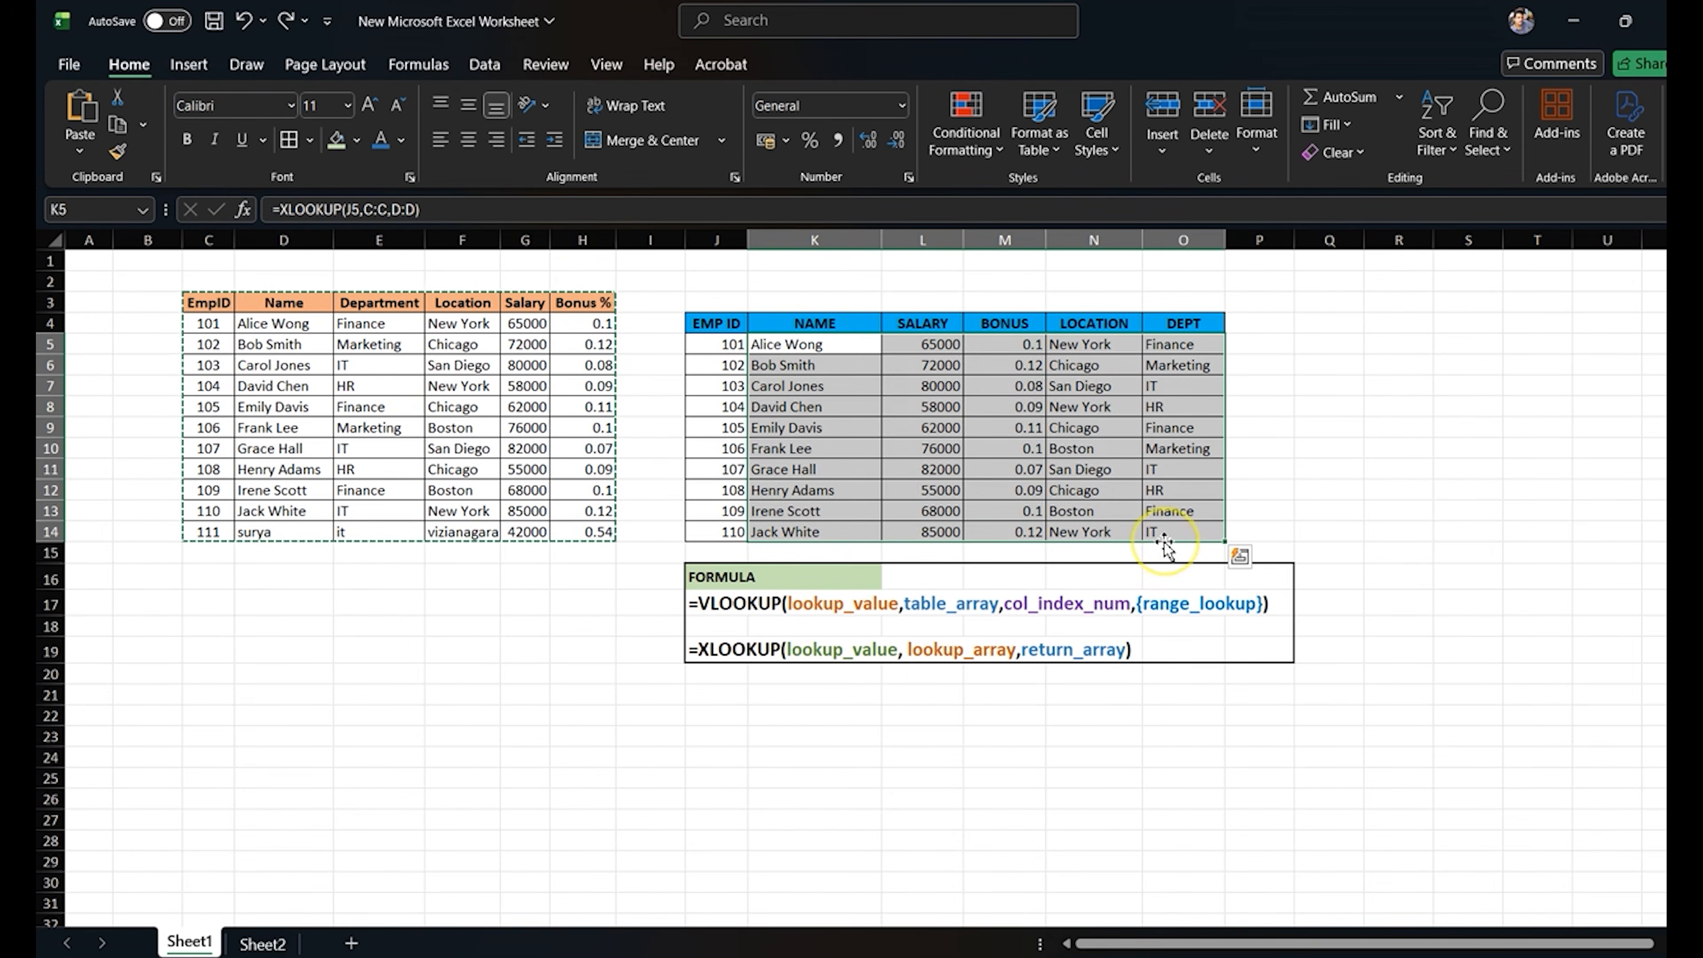
key(ctrl+c)
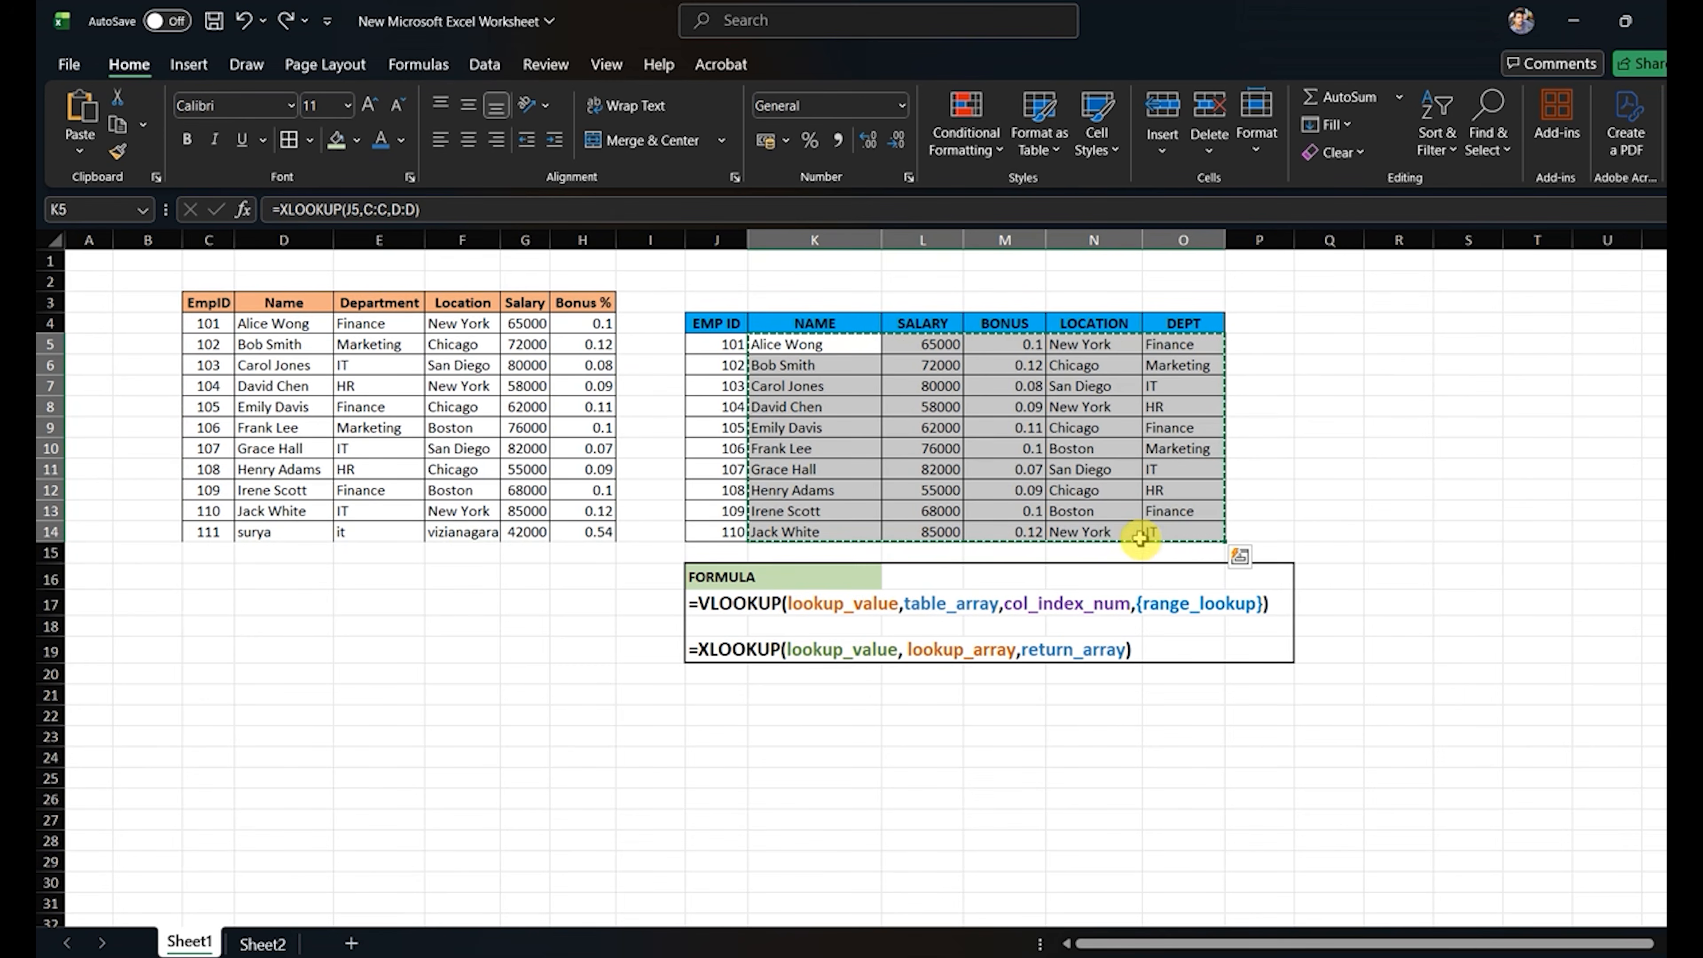
right_click(777, 344)
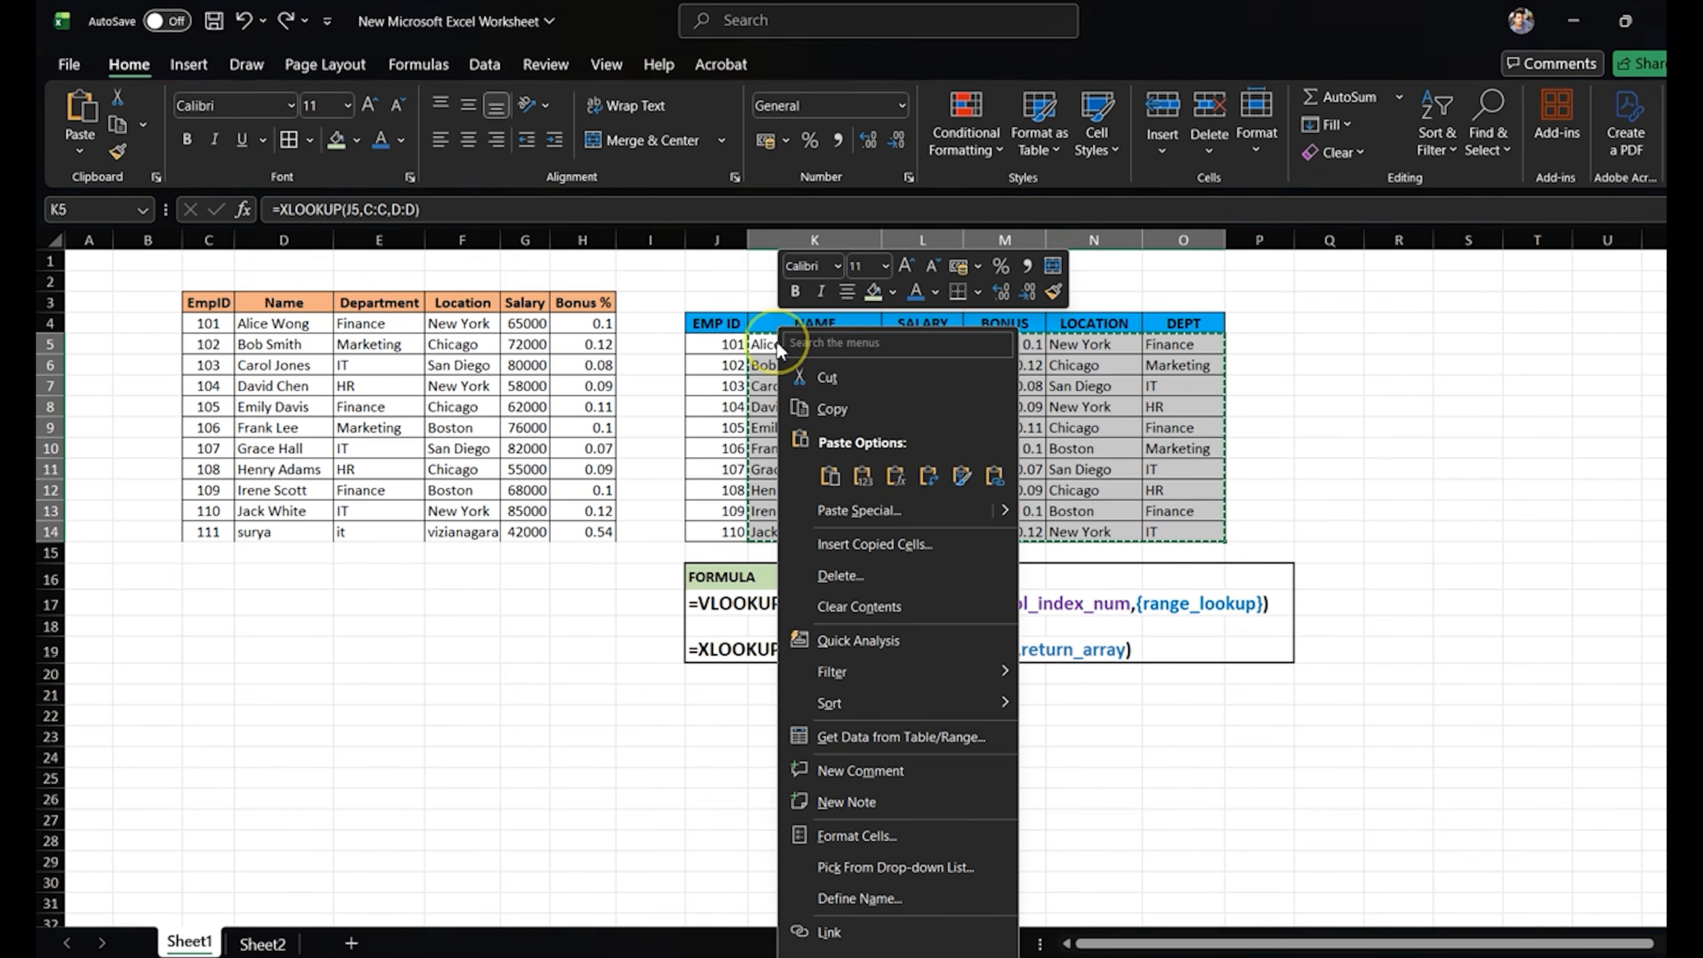
click(865, 478)
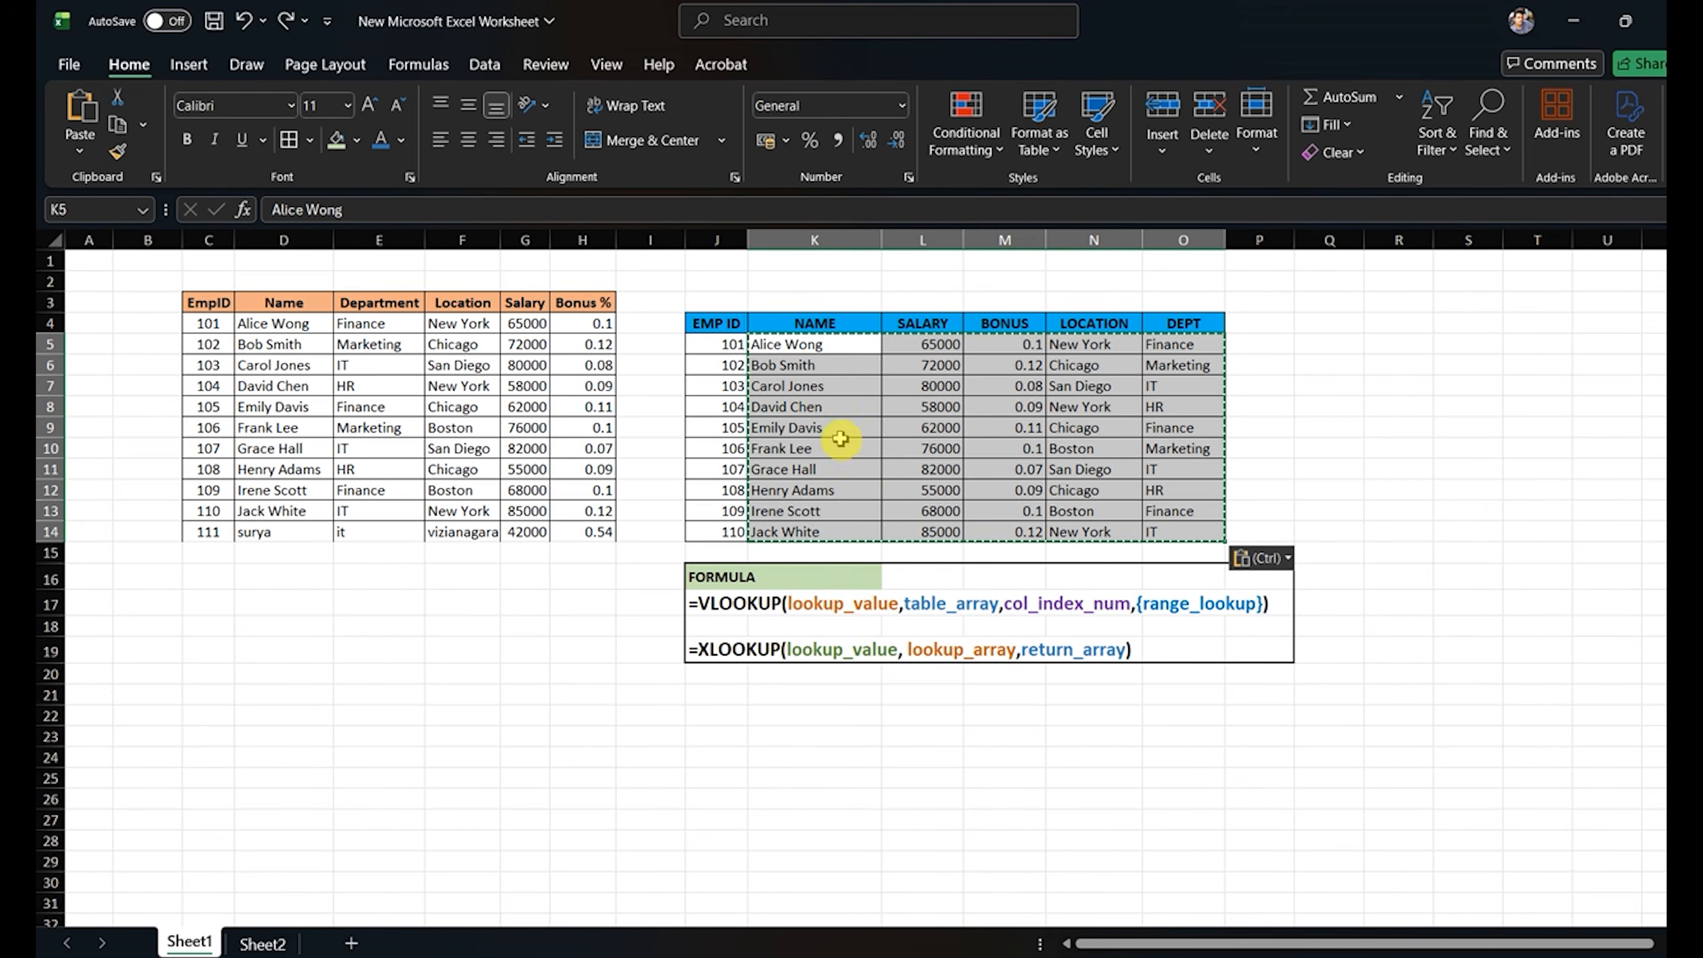
click(794, 347)
click(806, 362)
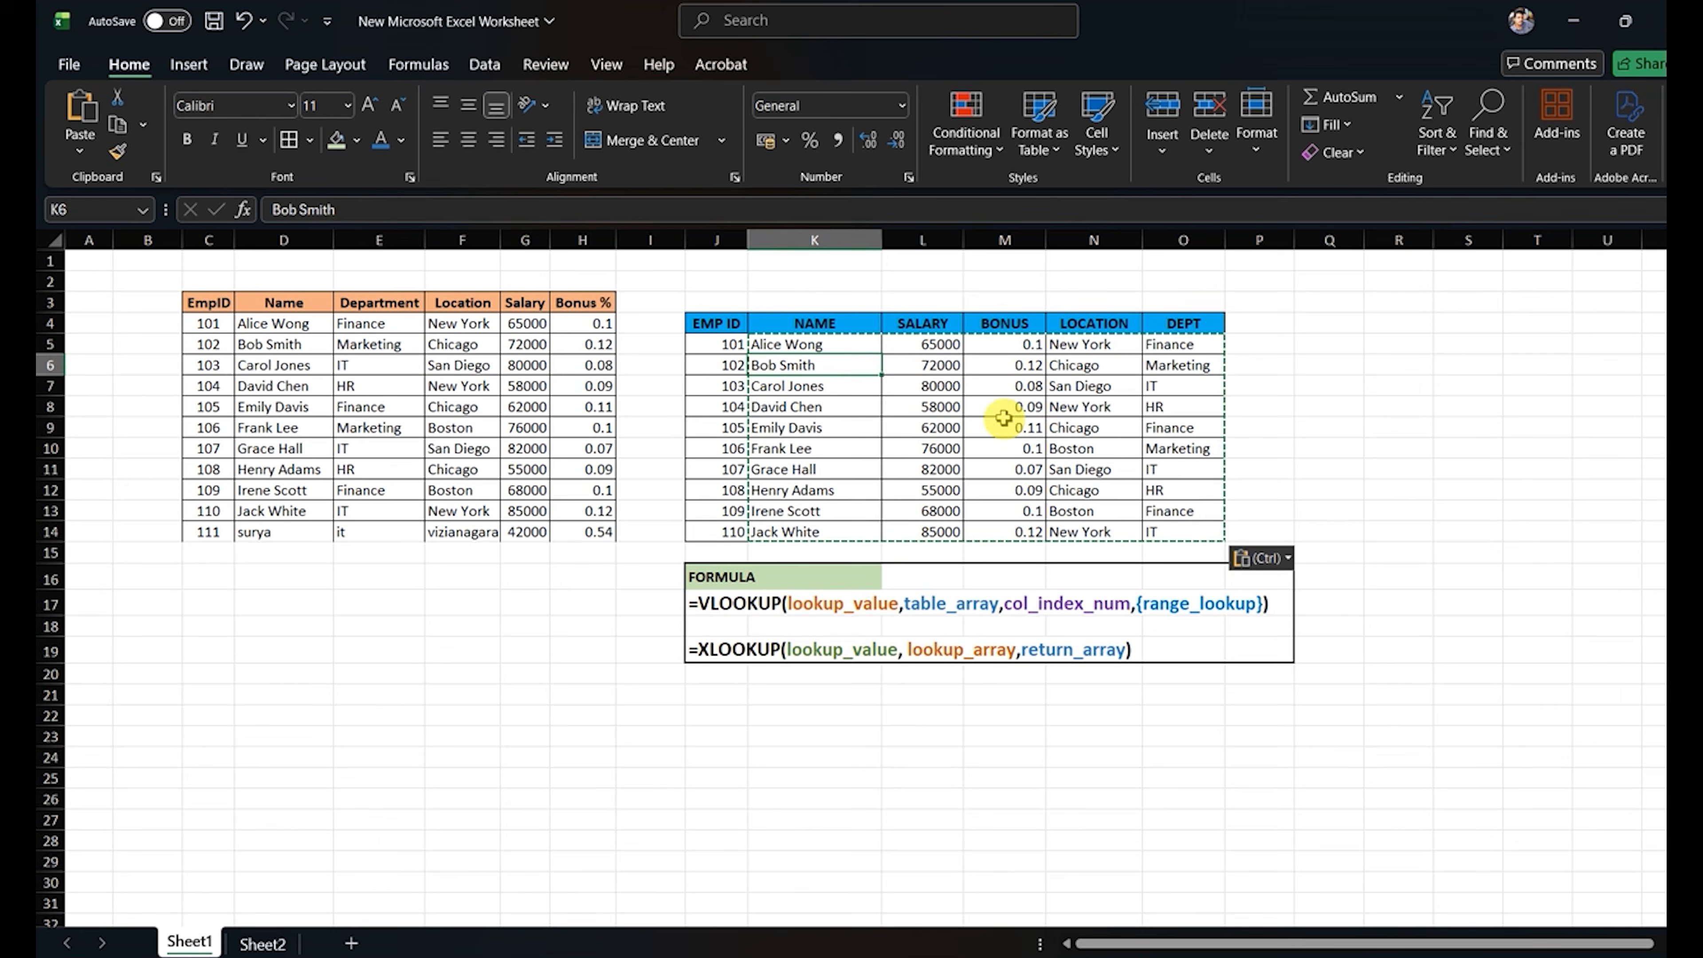
Clear the contents of the source table in C3:H15.
click(898, 421)
drag(225, 301, 577, 544)
key(Delete)
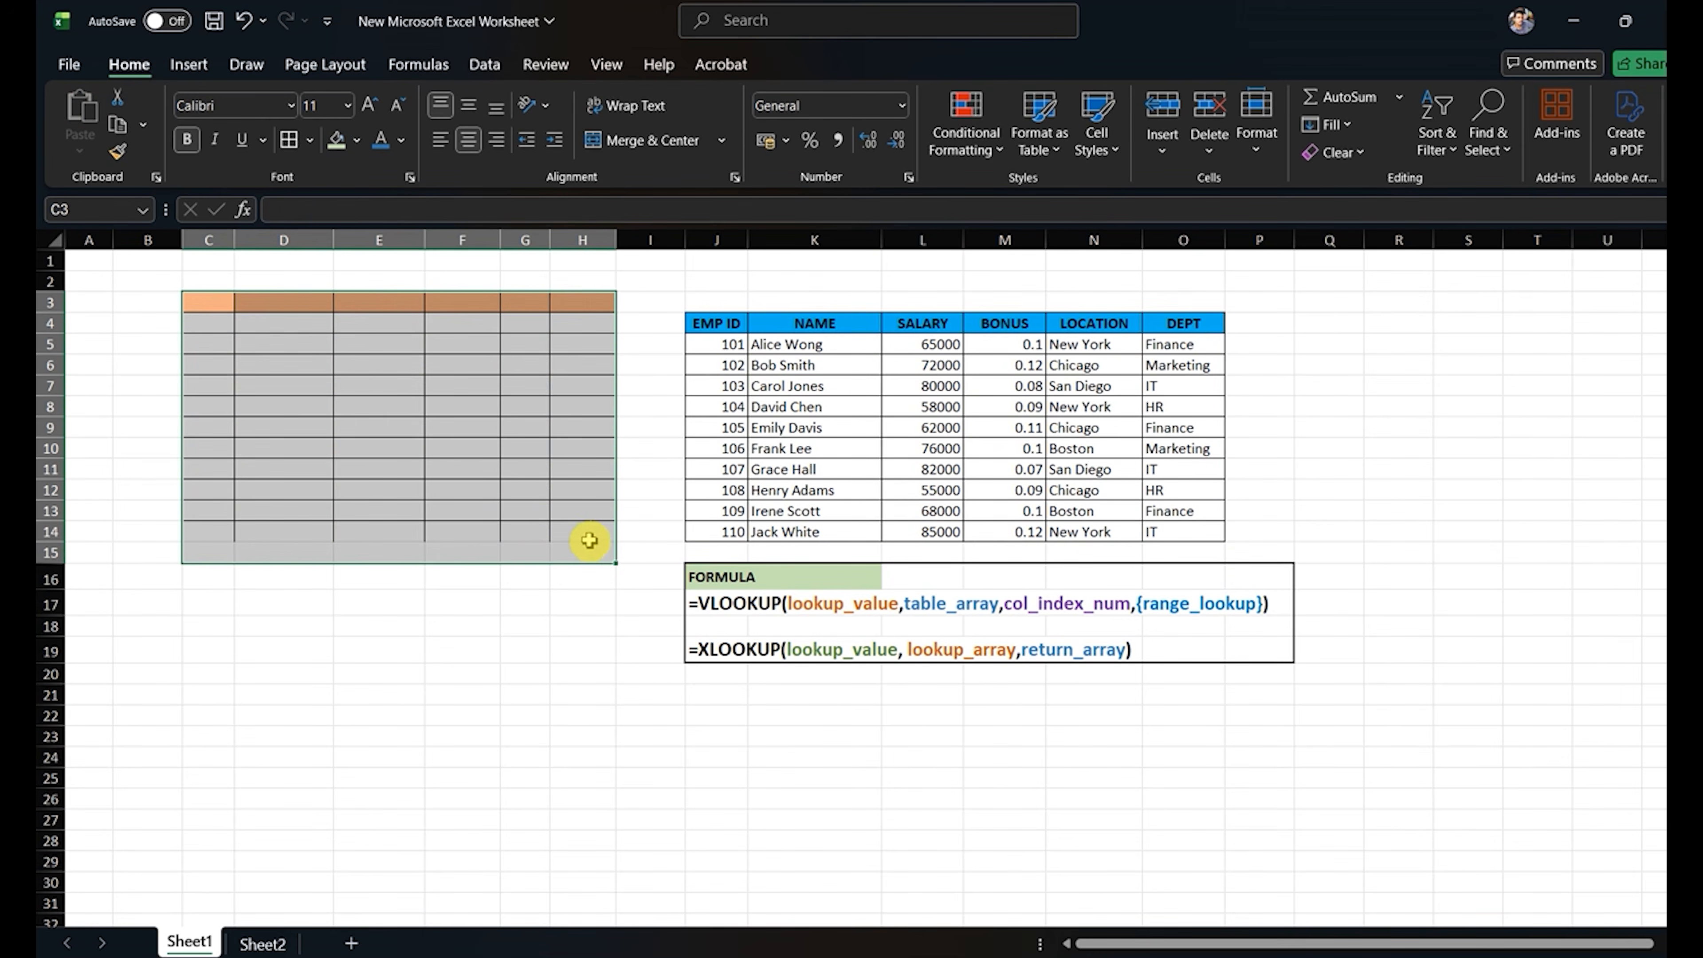
Undo clearing the source table, and try moving C3:H15 to cell C6 of Book1.
key(ctrl+z)
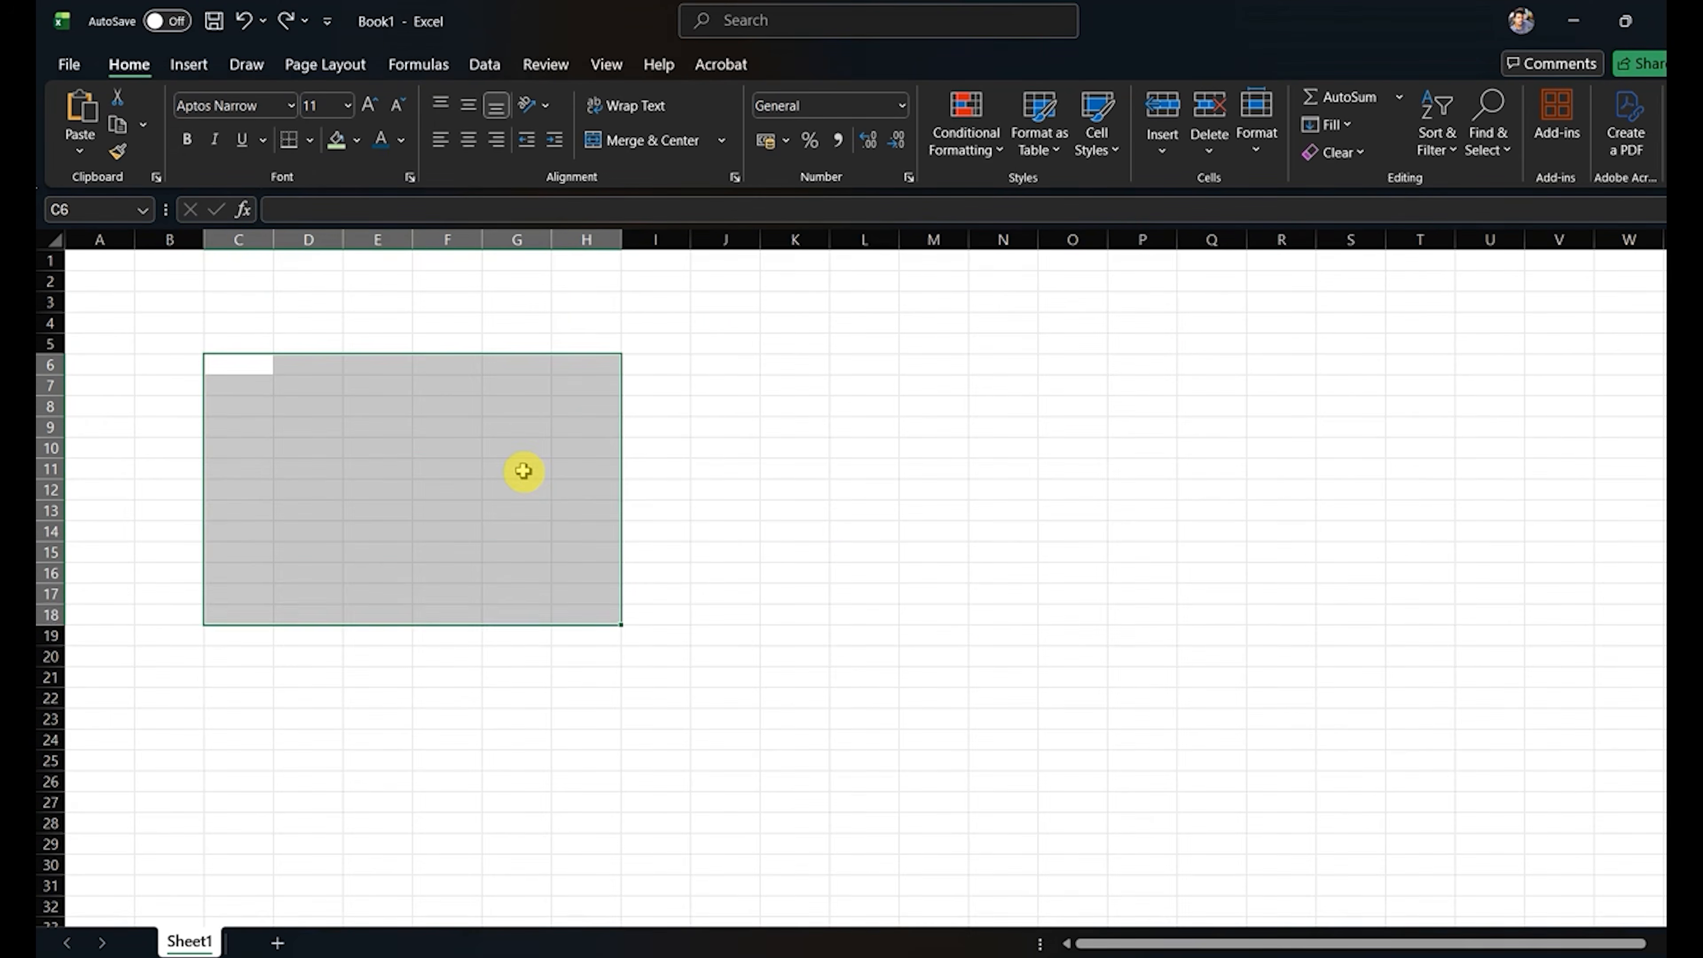
key(ctrl+v)
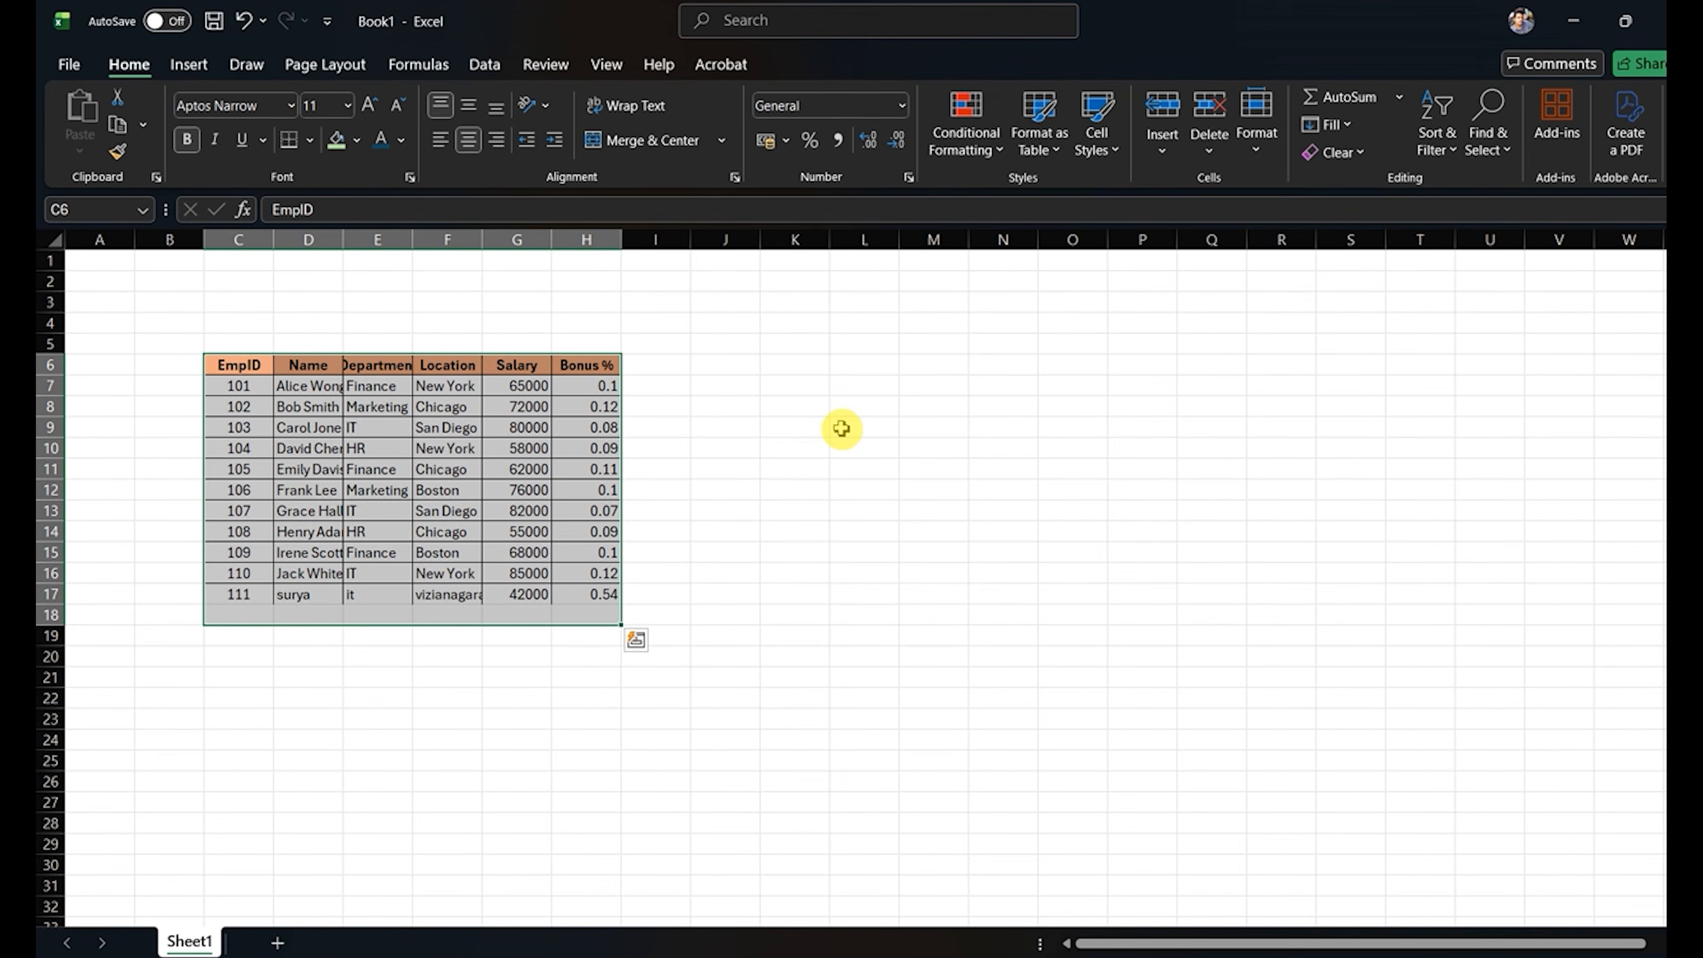
key(ctrl+z)
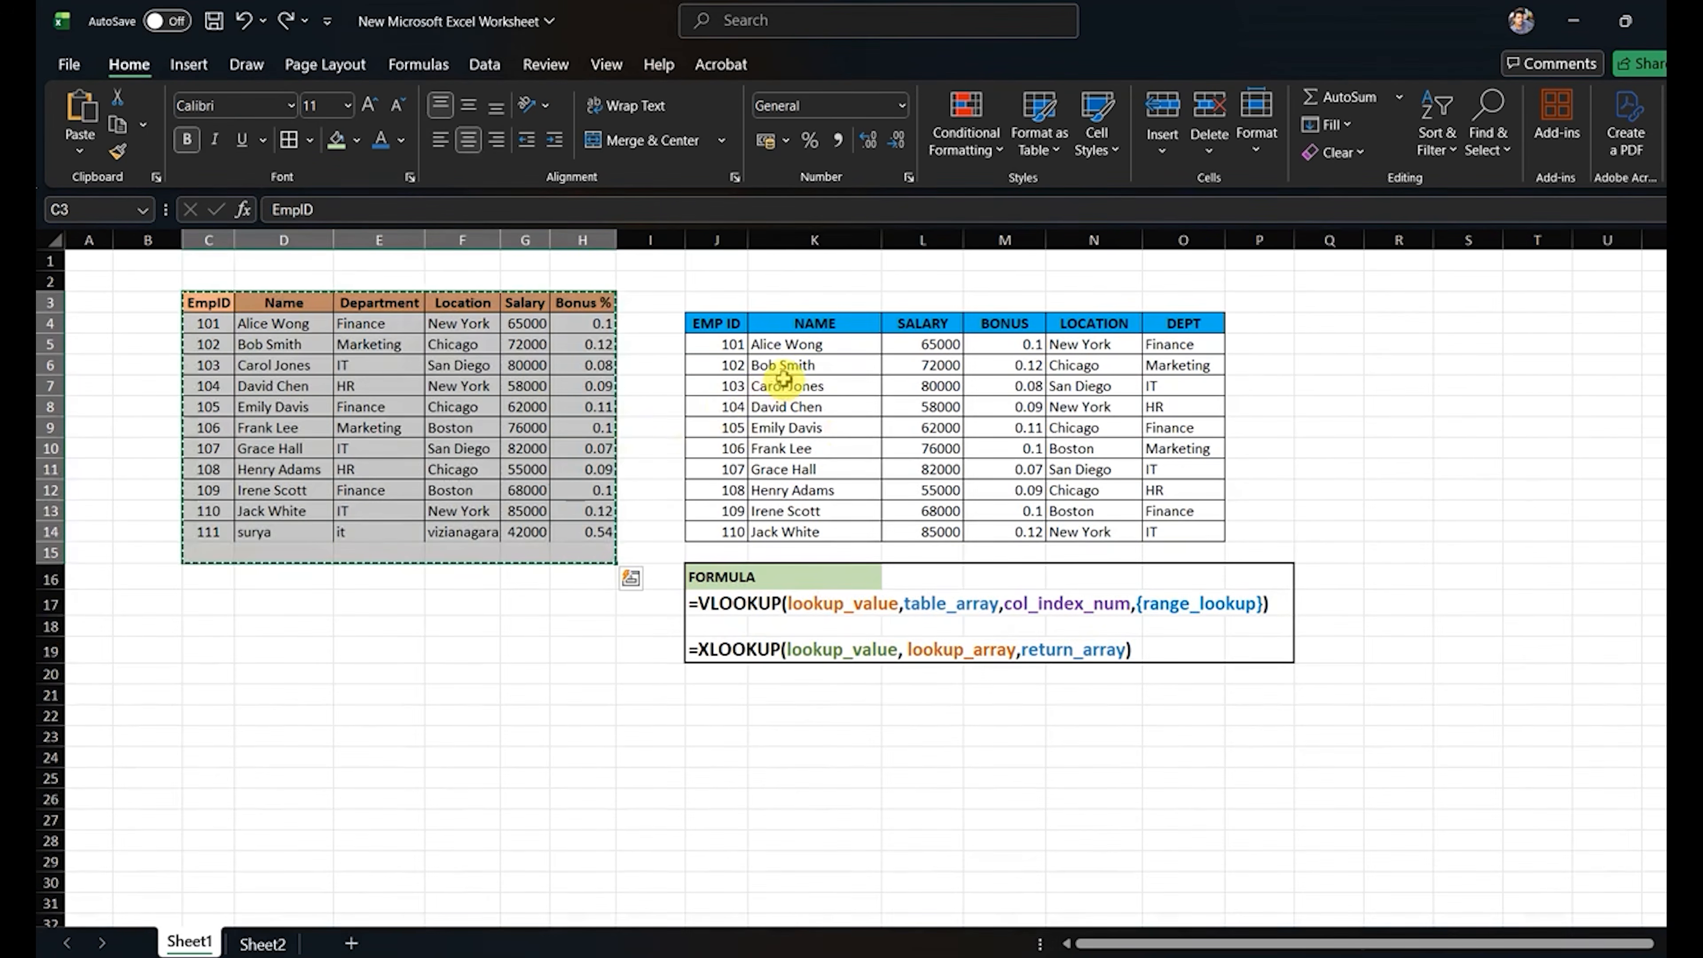
Undo the values-only paste to restore the XLOOKUP formulas in K5:O14, and save the workbook.
click(784, 385)
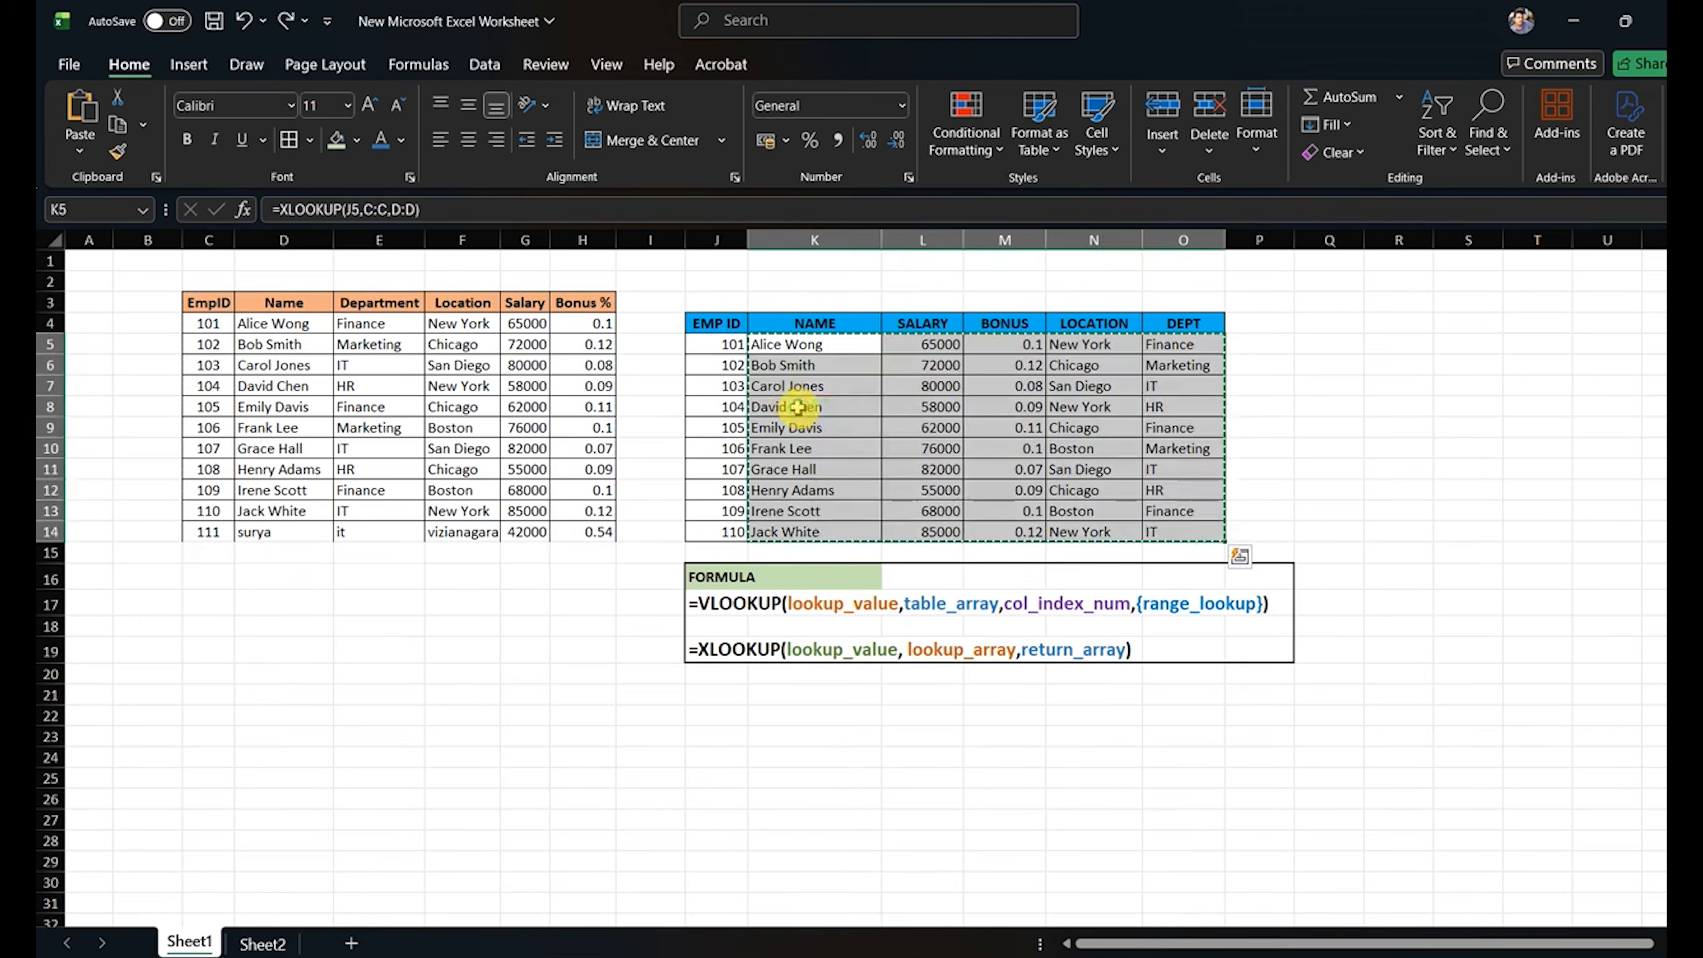
click(804, 386)
key(ctrl+s)
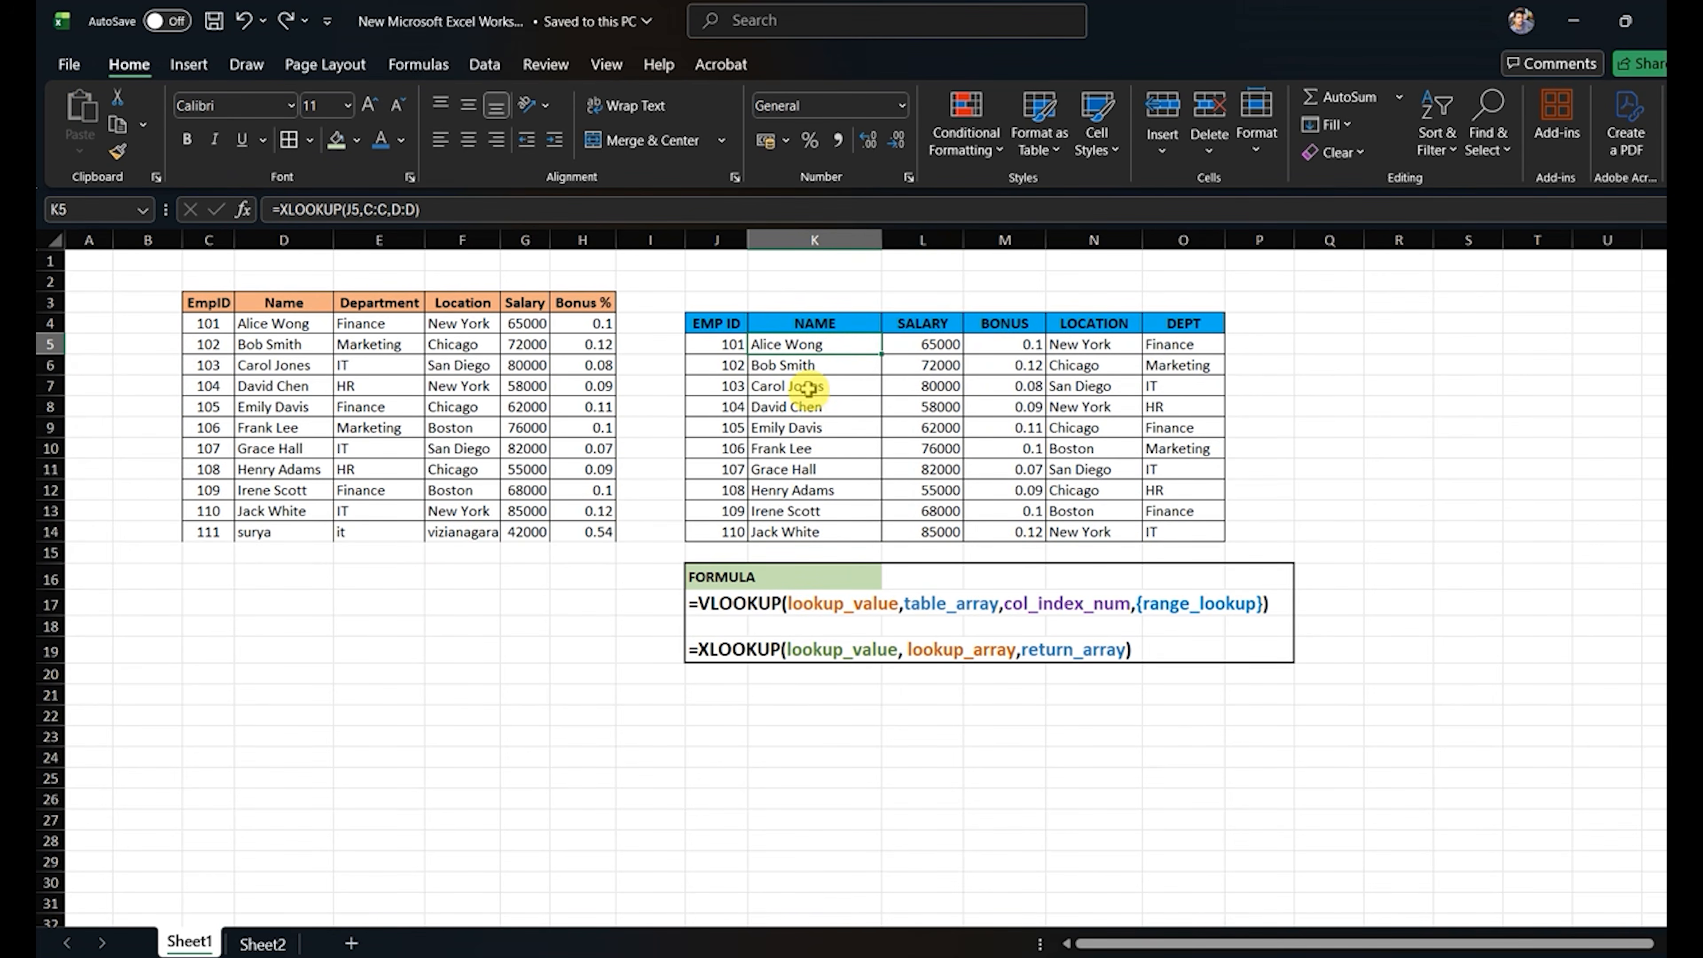
click(804, 448)
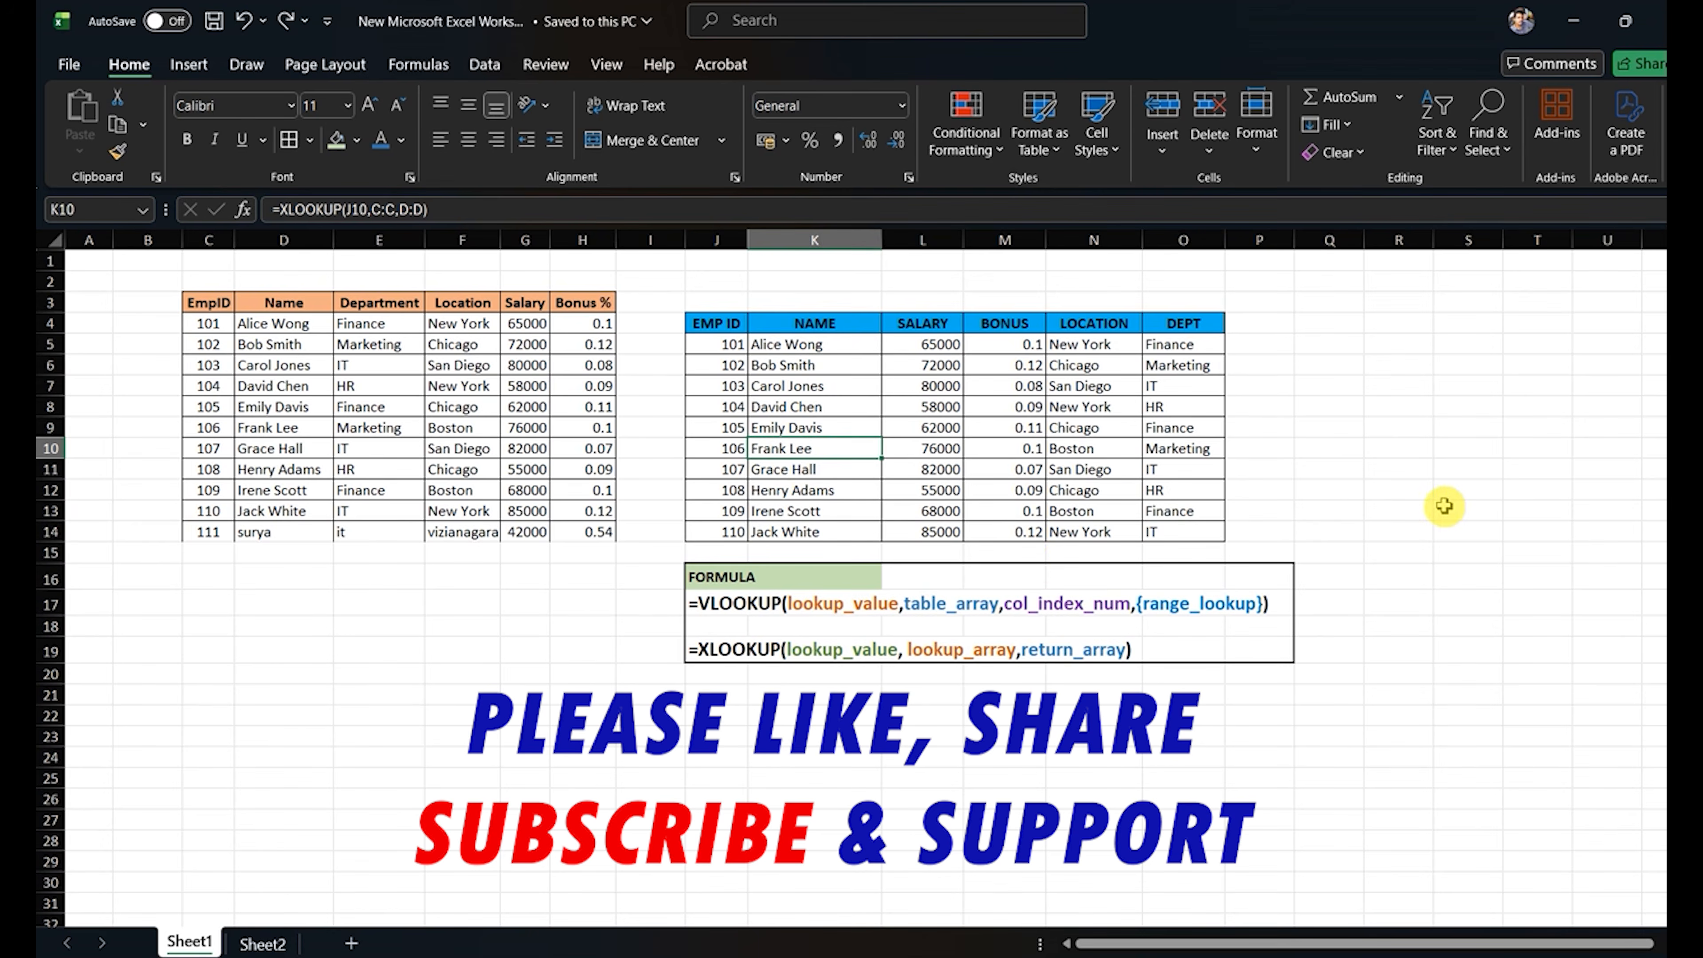